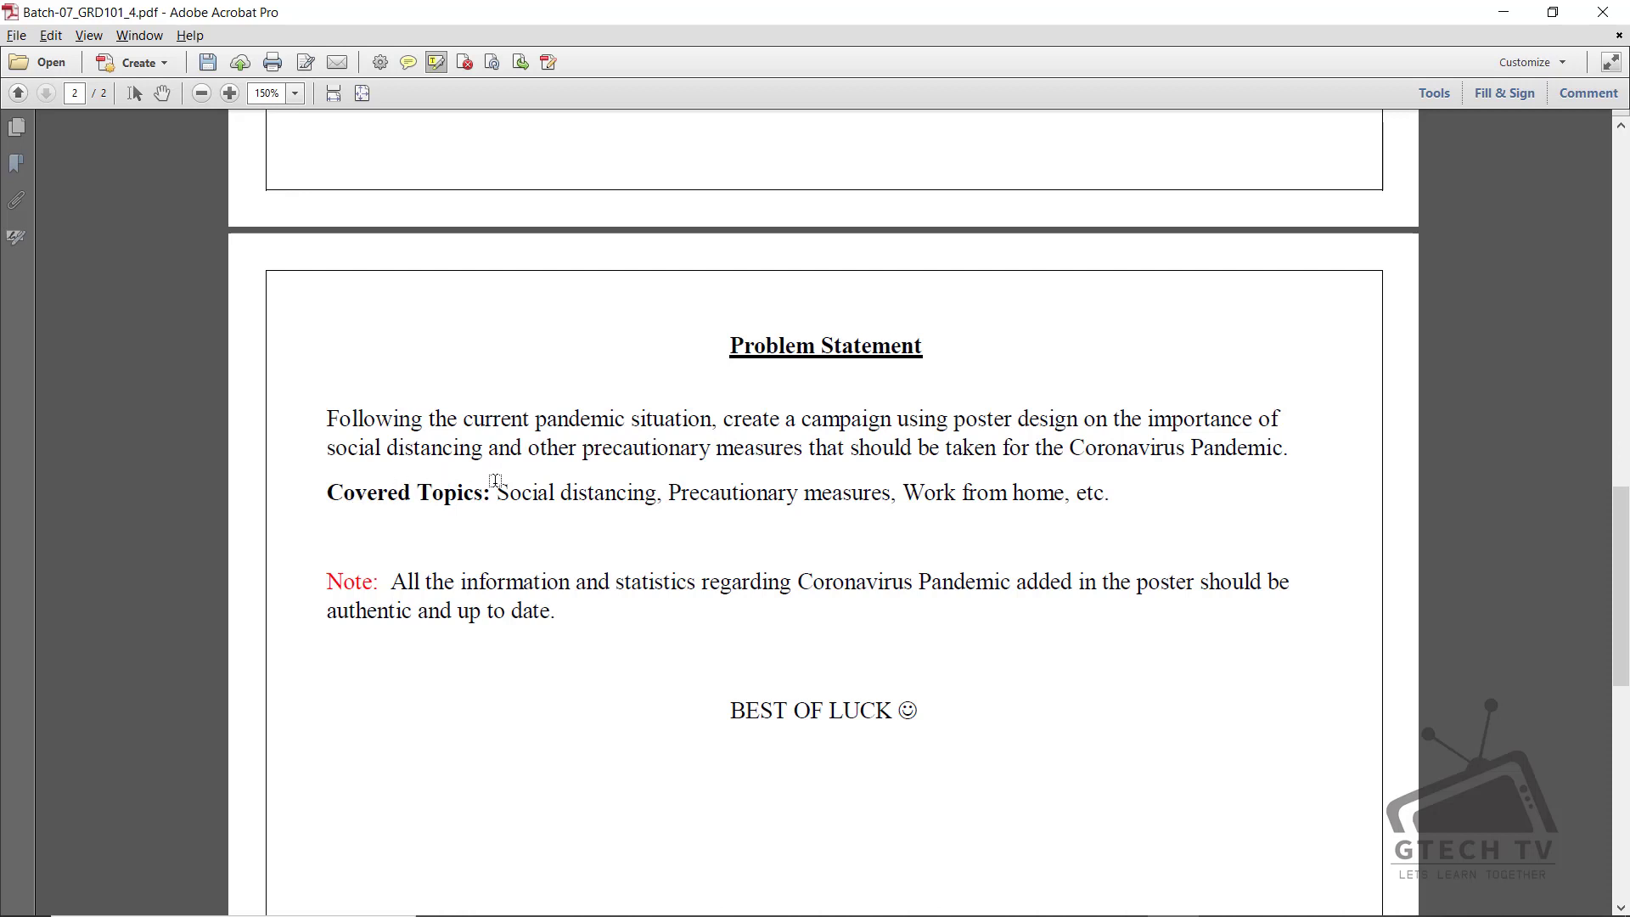
Highlight the covered topics "Social distancing", "Precautionary measures" and "Work from home" in the problem statement
{"action": "left_click_drag", "start_coordinate": [498, 491], "coordinate": [658, 492]}
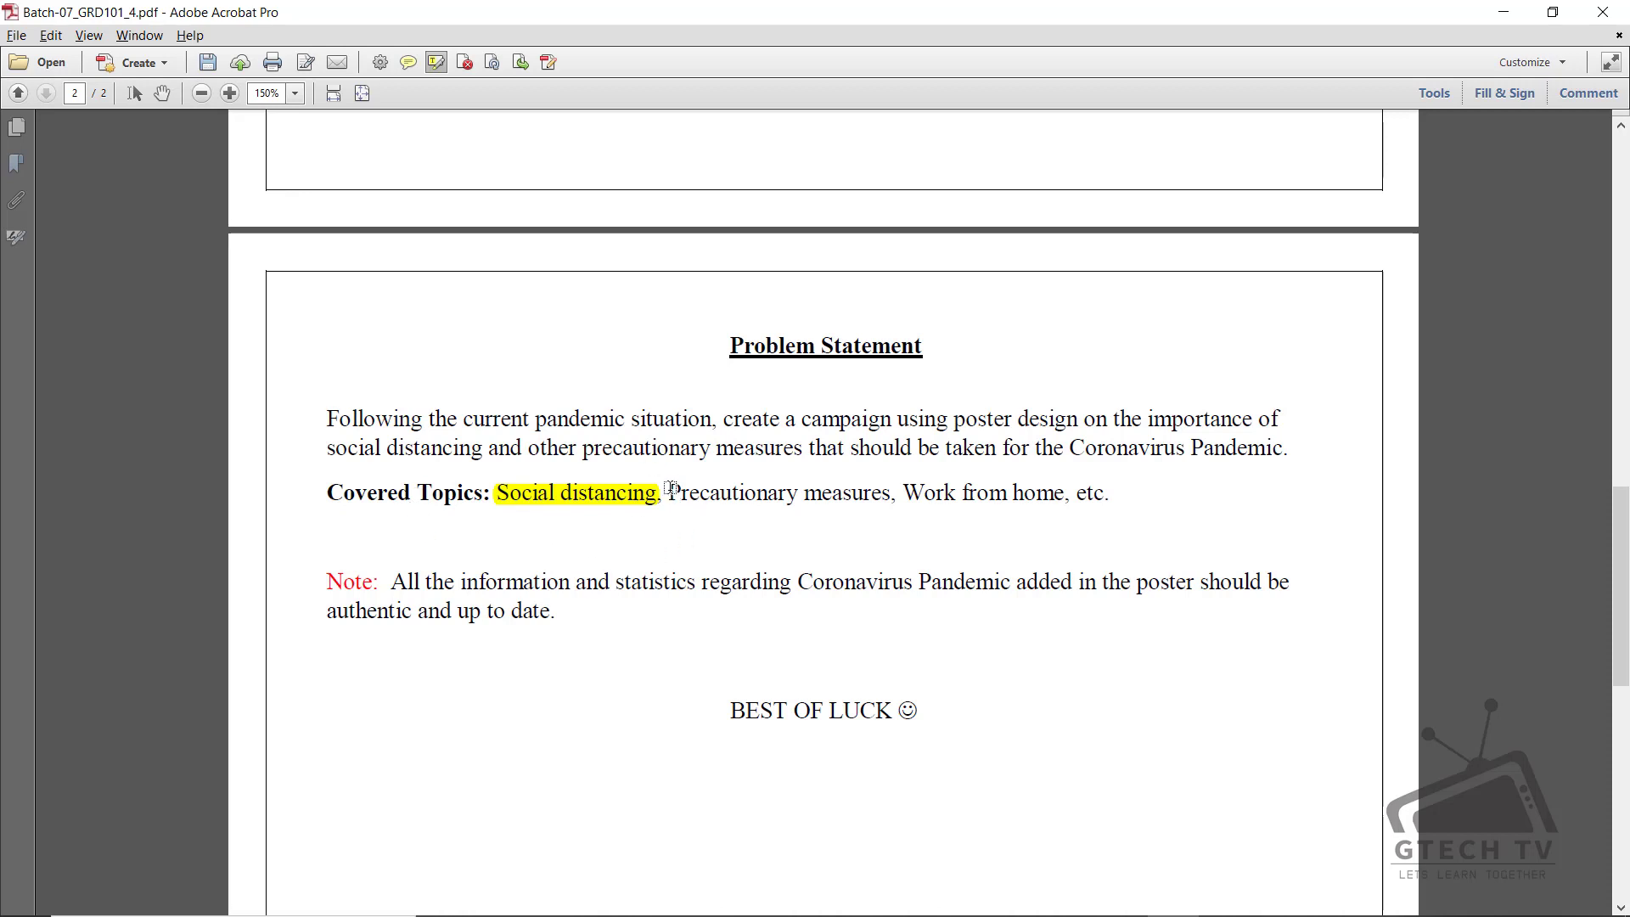
{"action": "left_click_drag", "start_coordinate": [669, 490], "coordinate": [856, 492]}
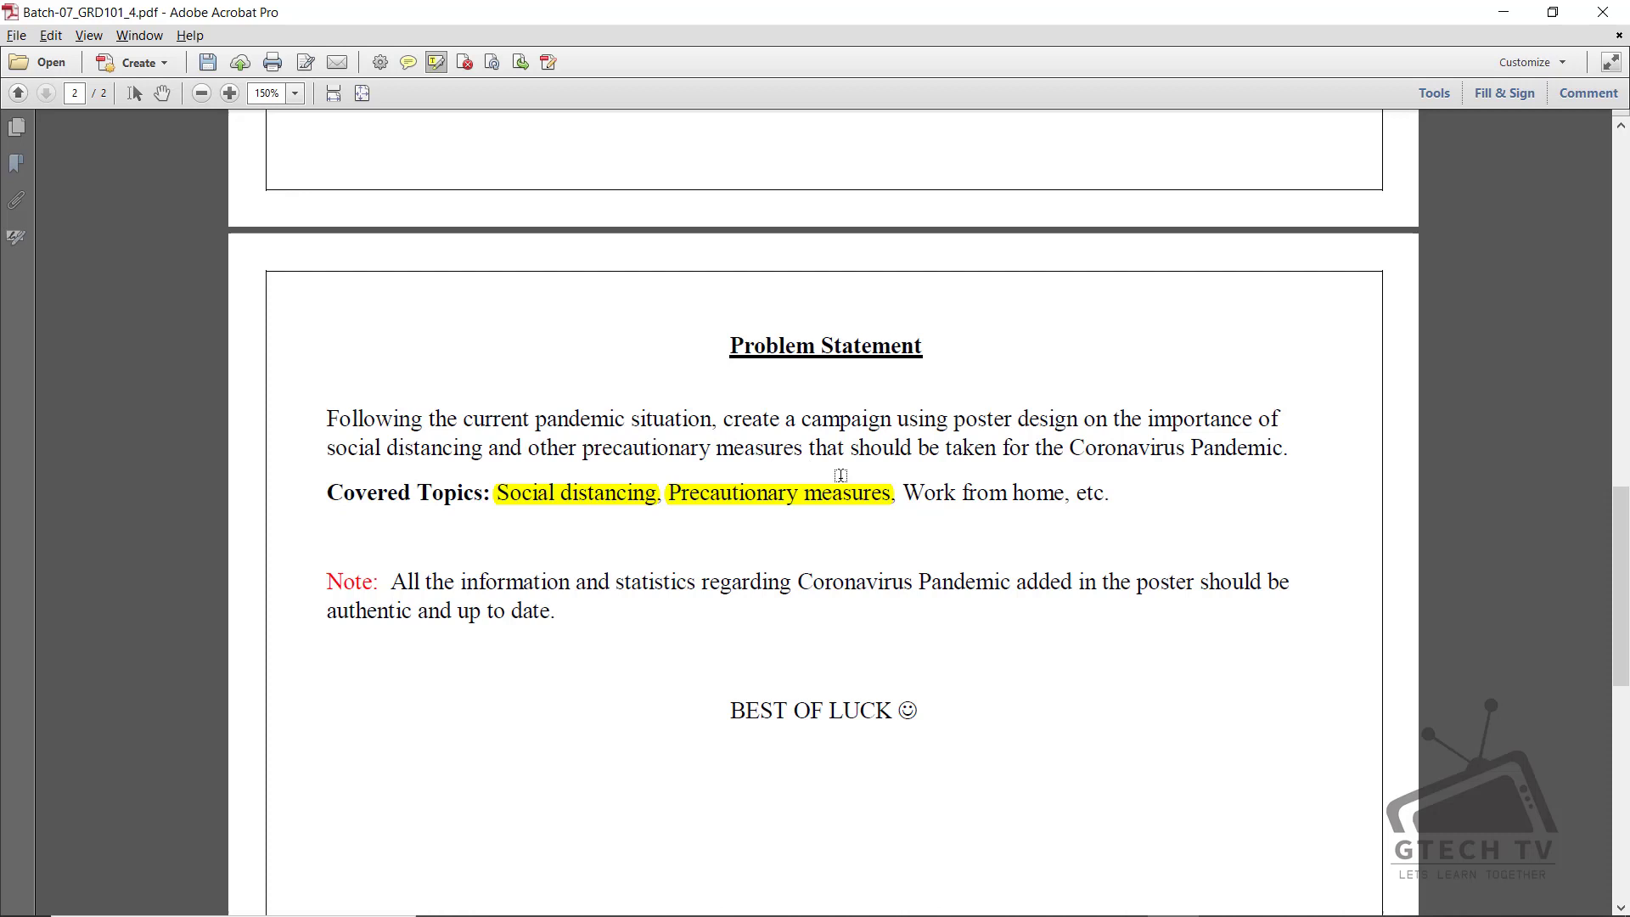
{"action": "left_click", "coordinate": [830, 504]}
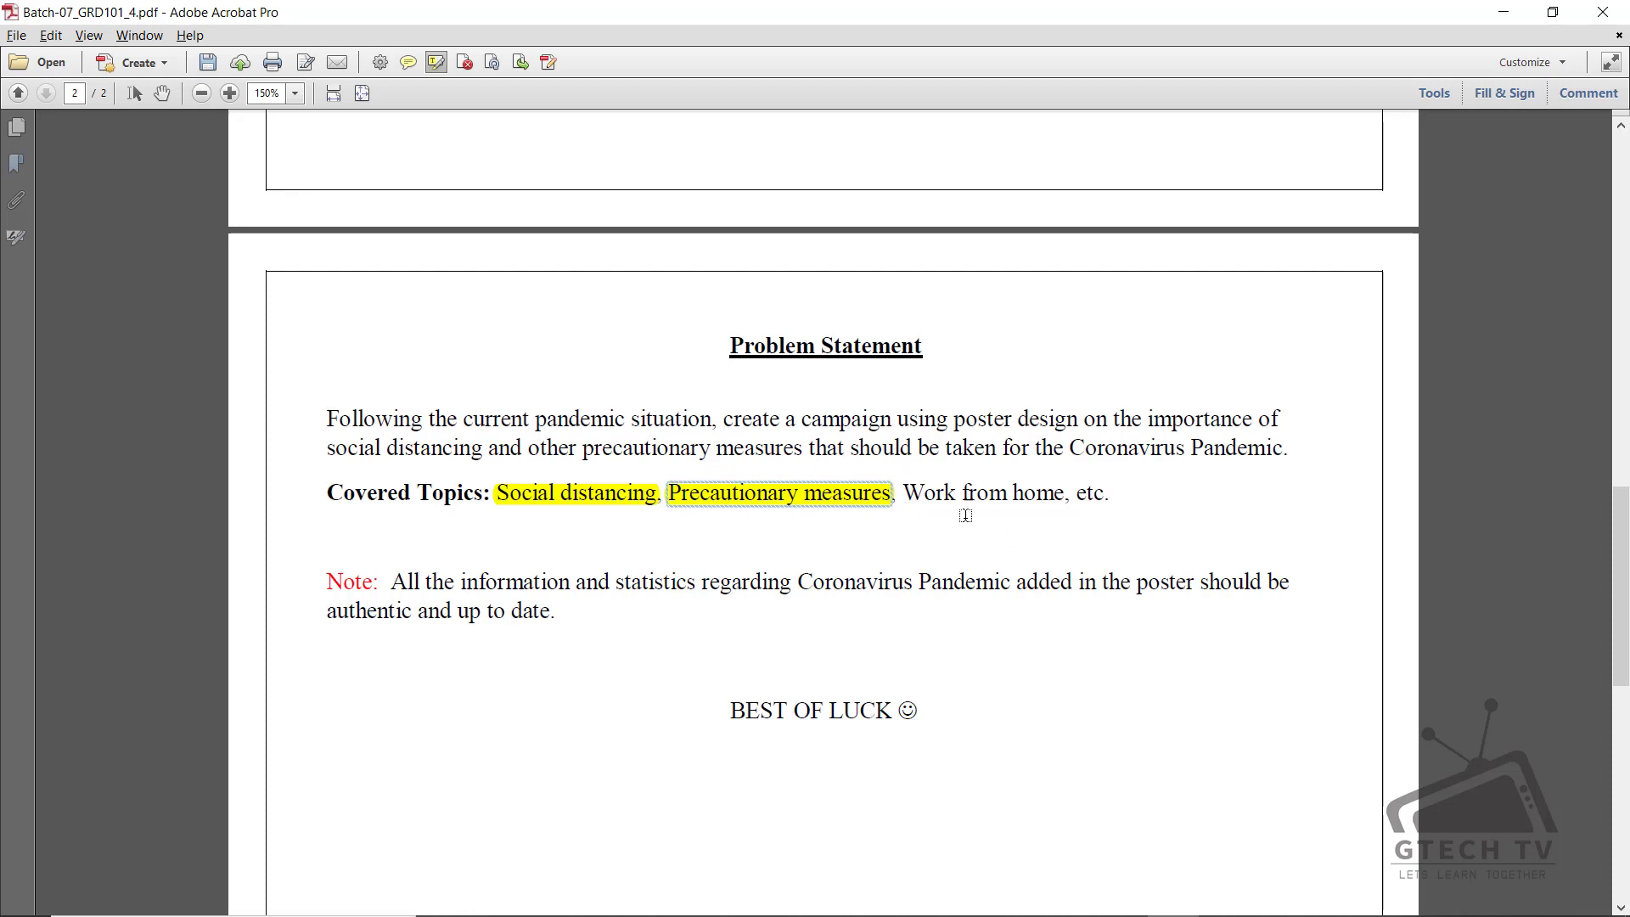
{"action": "left_click_drag", "start_coordinate": [903, 493], "coordinate": [1064, 493]}
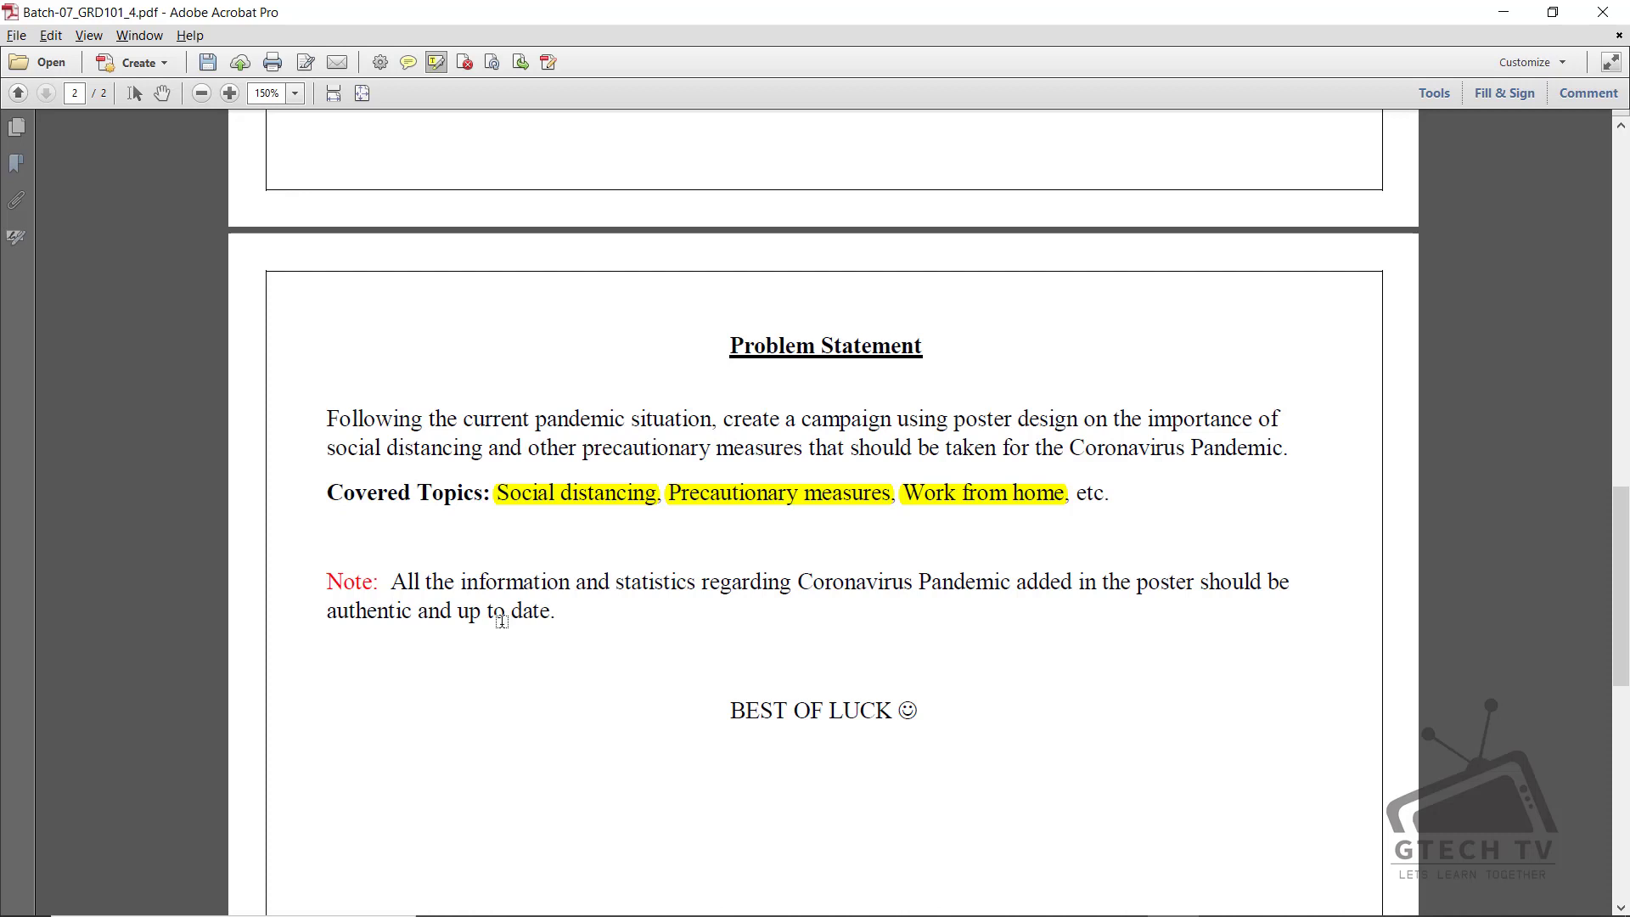
Review the exercise PDF's instructions, learning outcomes, problem statement and note about authentic statistics
{"action": "scroll", "coordinate": [482, 620], "scroll_direction": "down", "scroll_amount": 2}
{"action": "scroll", "coordinate": [477, 619], "scroll_direction": "up", "scroll_amount": 3}
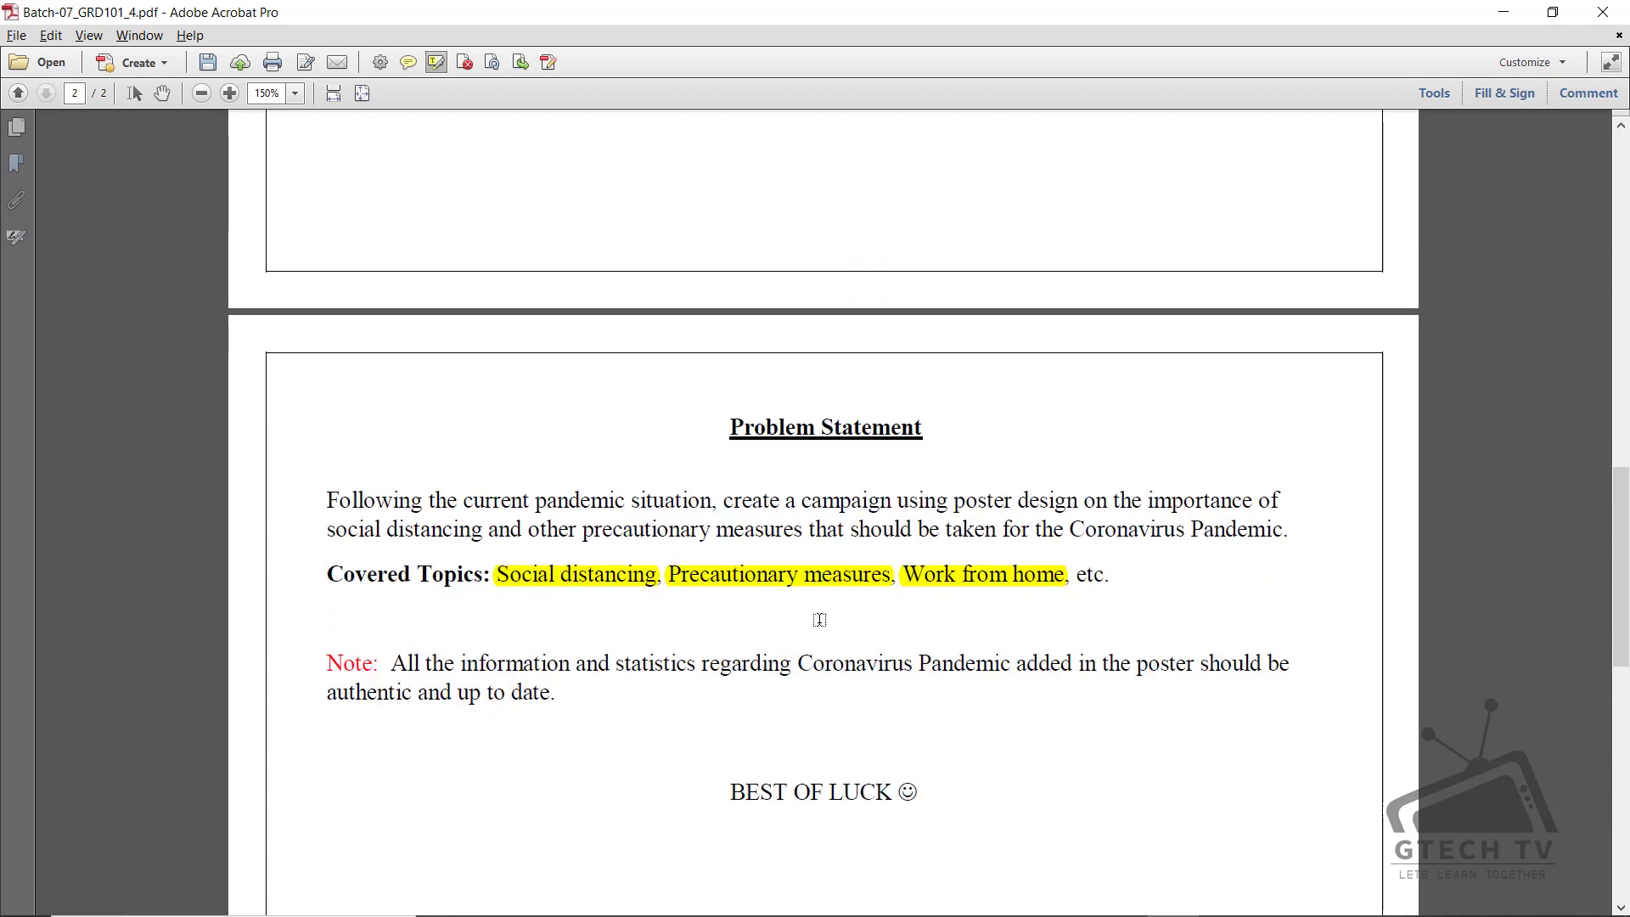
{"action": "scroll", "coordinate": [552, 727], "scroll_direction": "up", "scroll_amount": 9}
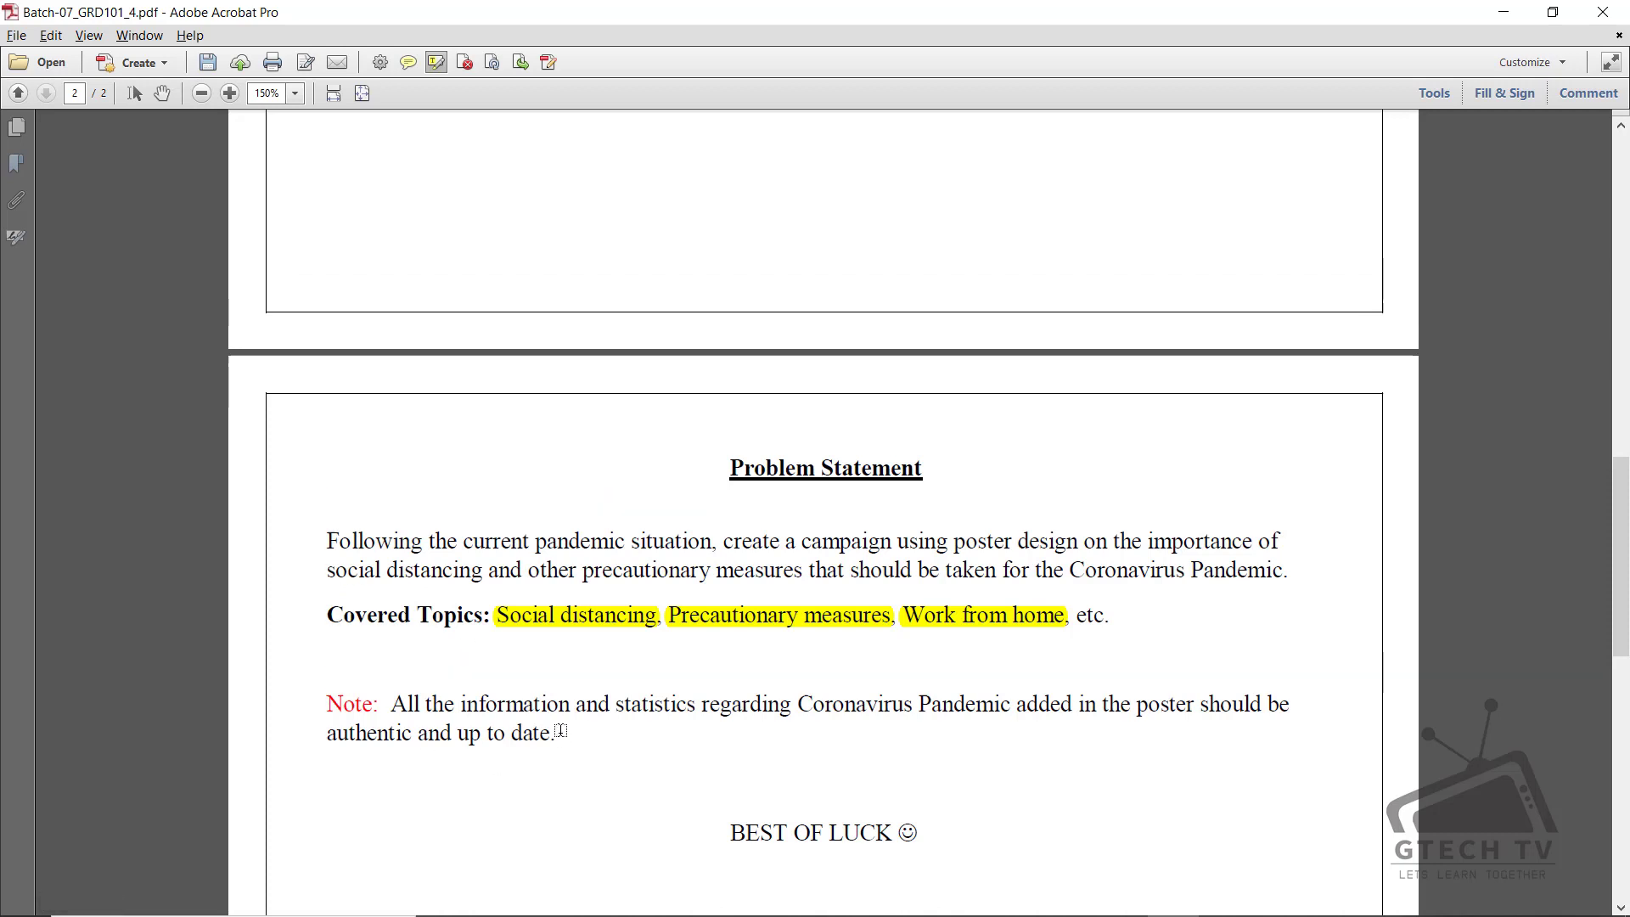
{"action": "scroll", "coordinate": [560, 729], "scroll_direction": "up", "scroll_amount": 6}
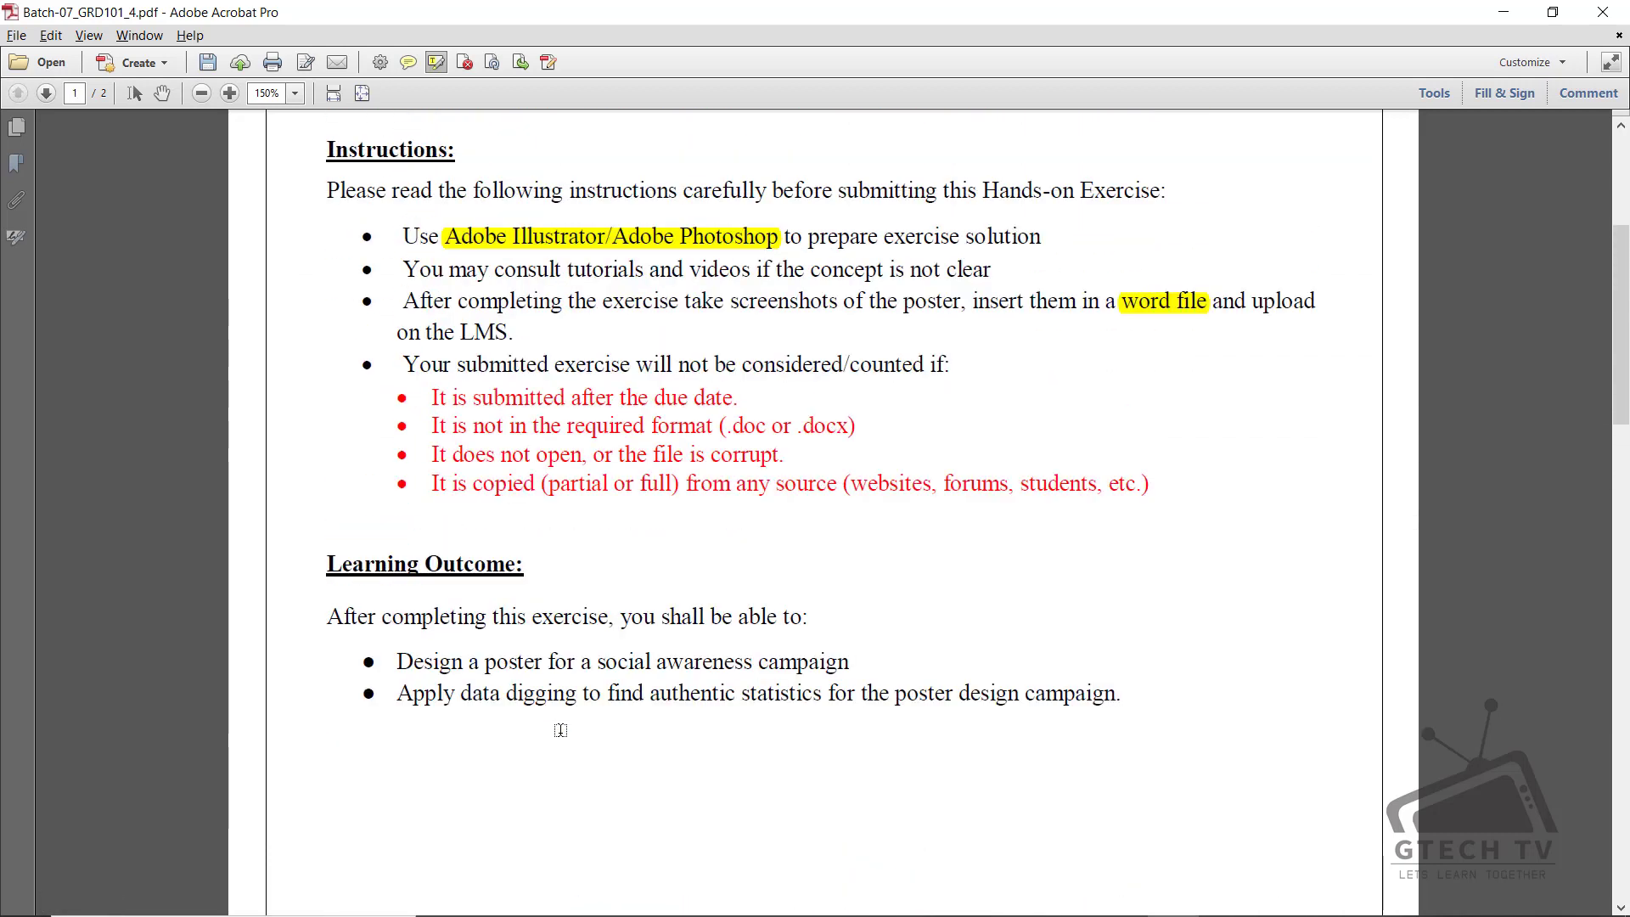
{"action": "scroll", "coordinate": [560, 730], "scroll_direction": "down", "scroll_amount": 5}
{"action": "scroll", "coordinate": [560, 730], "scroll_direction": "down", "scroll_amount": 10}
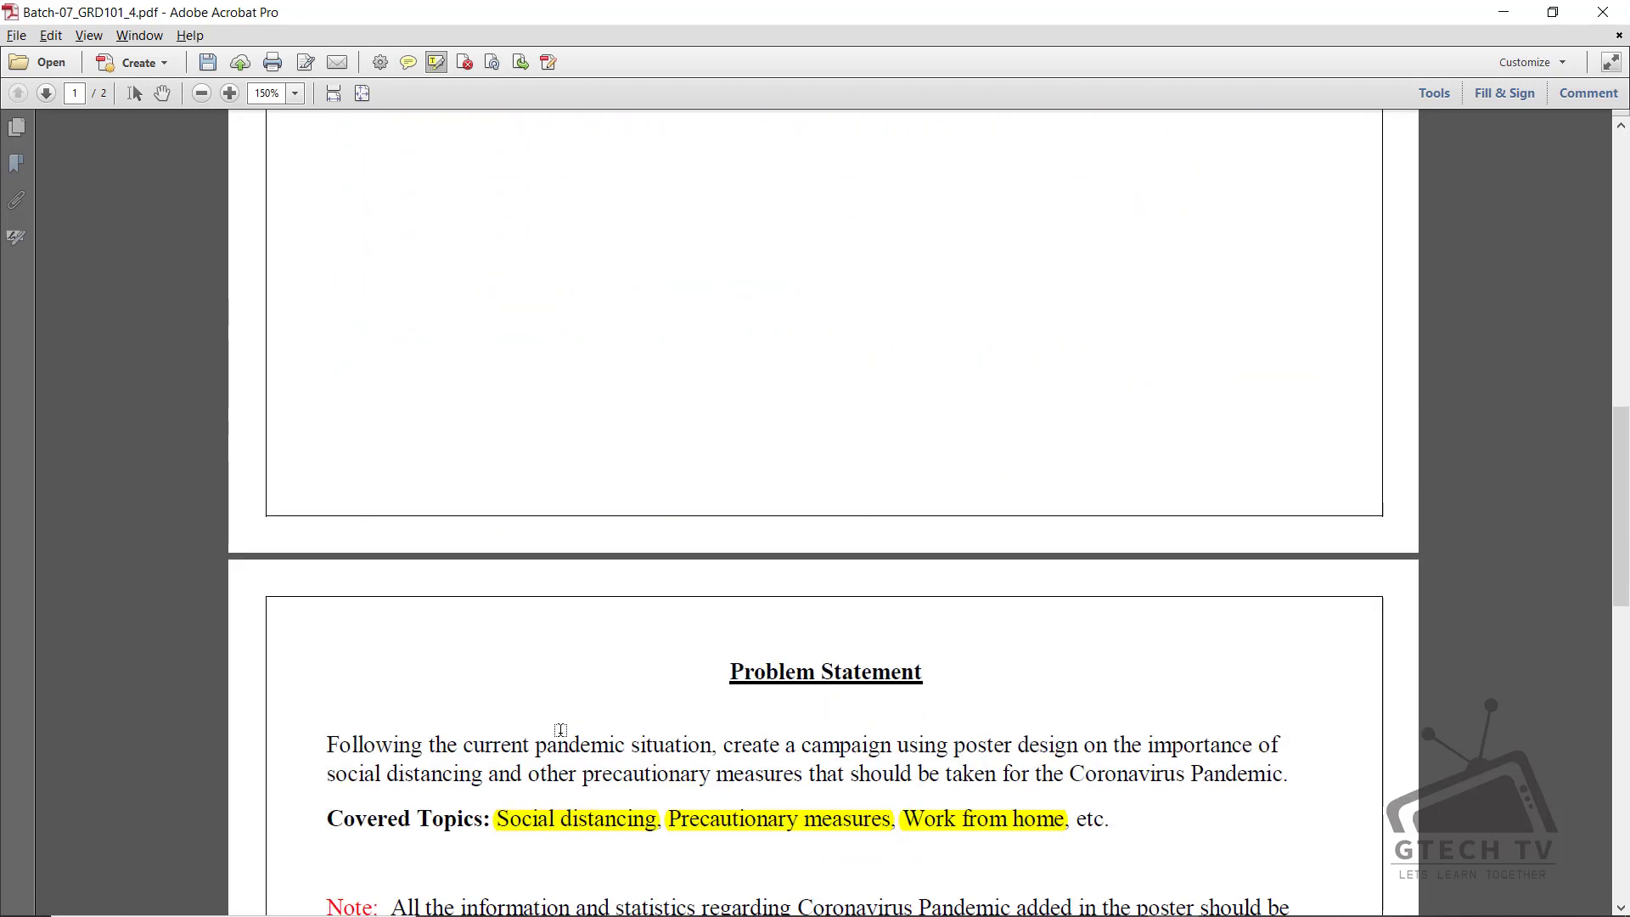
{"action": "scroll", "coordinate": [594, 719], "scroll_direction": "down", "scroll_amount": 5}
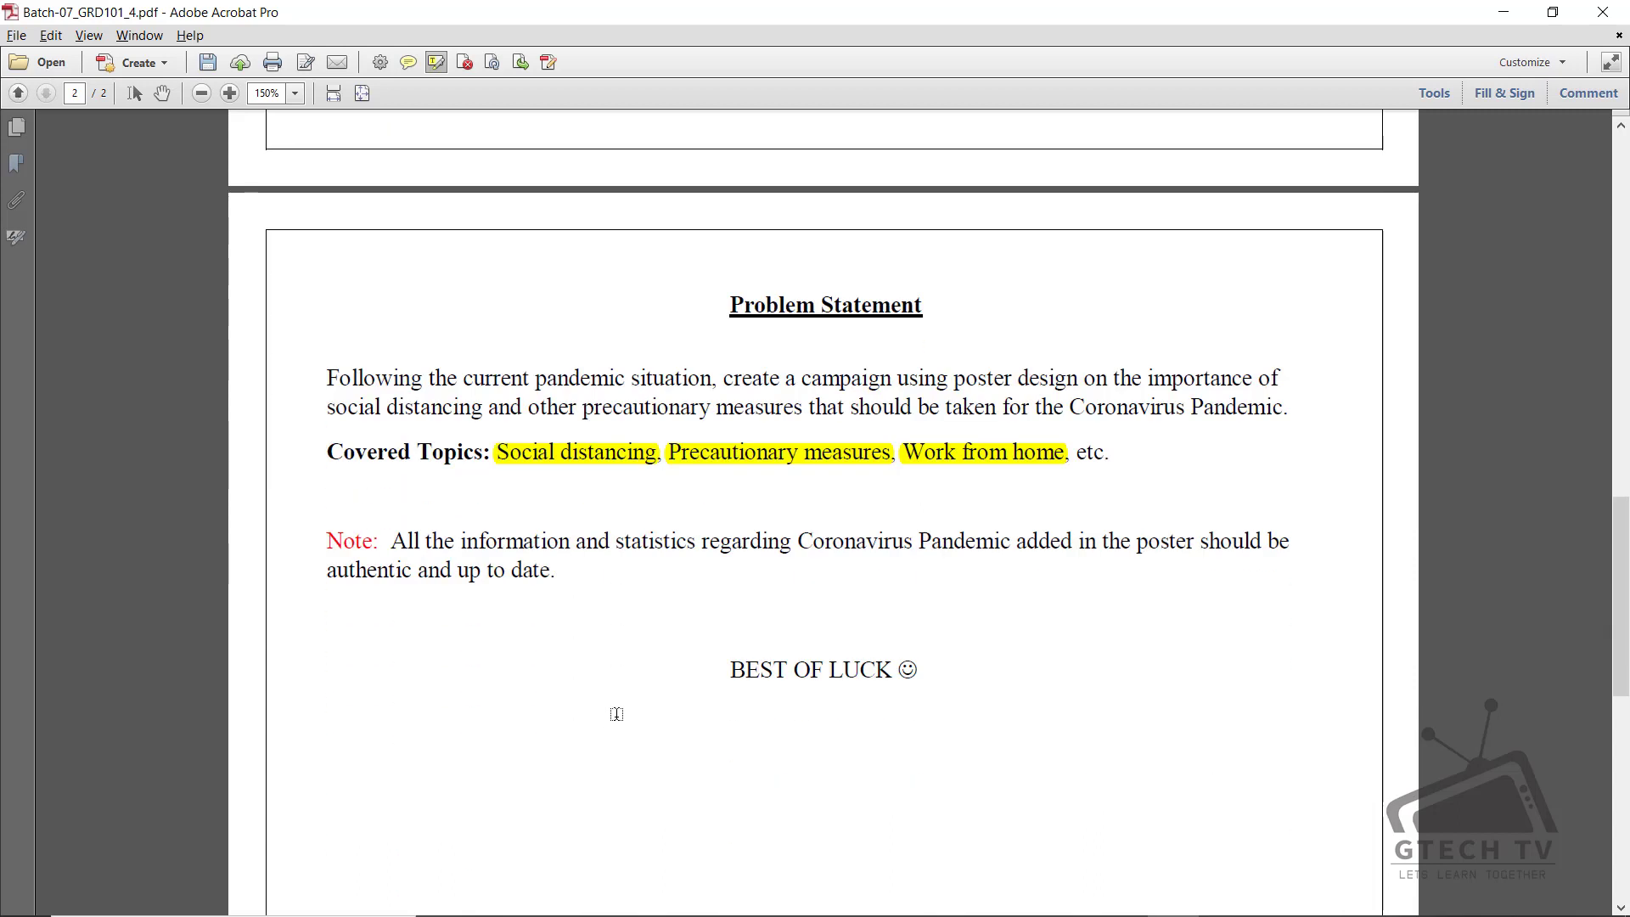
{"action": "left_click_drag", "start_coordinate": [1623, 692], "coordinate": [1627, 601]}
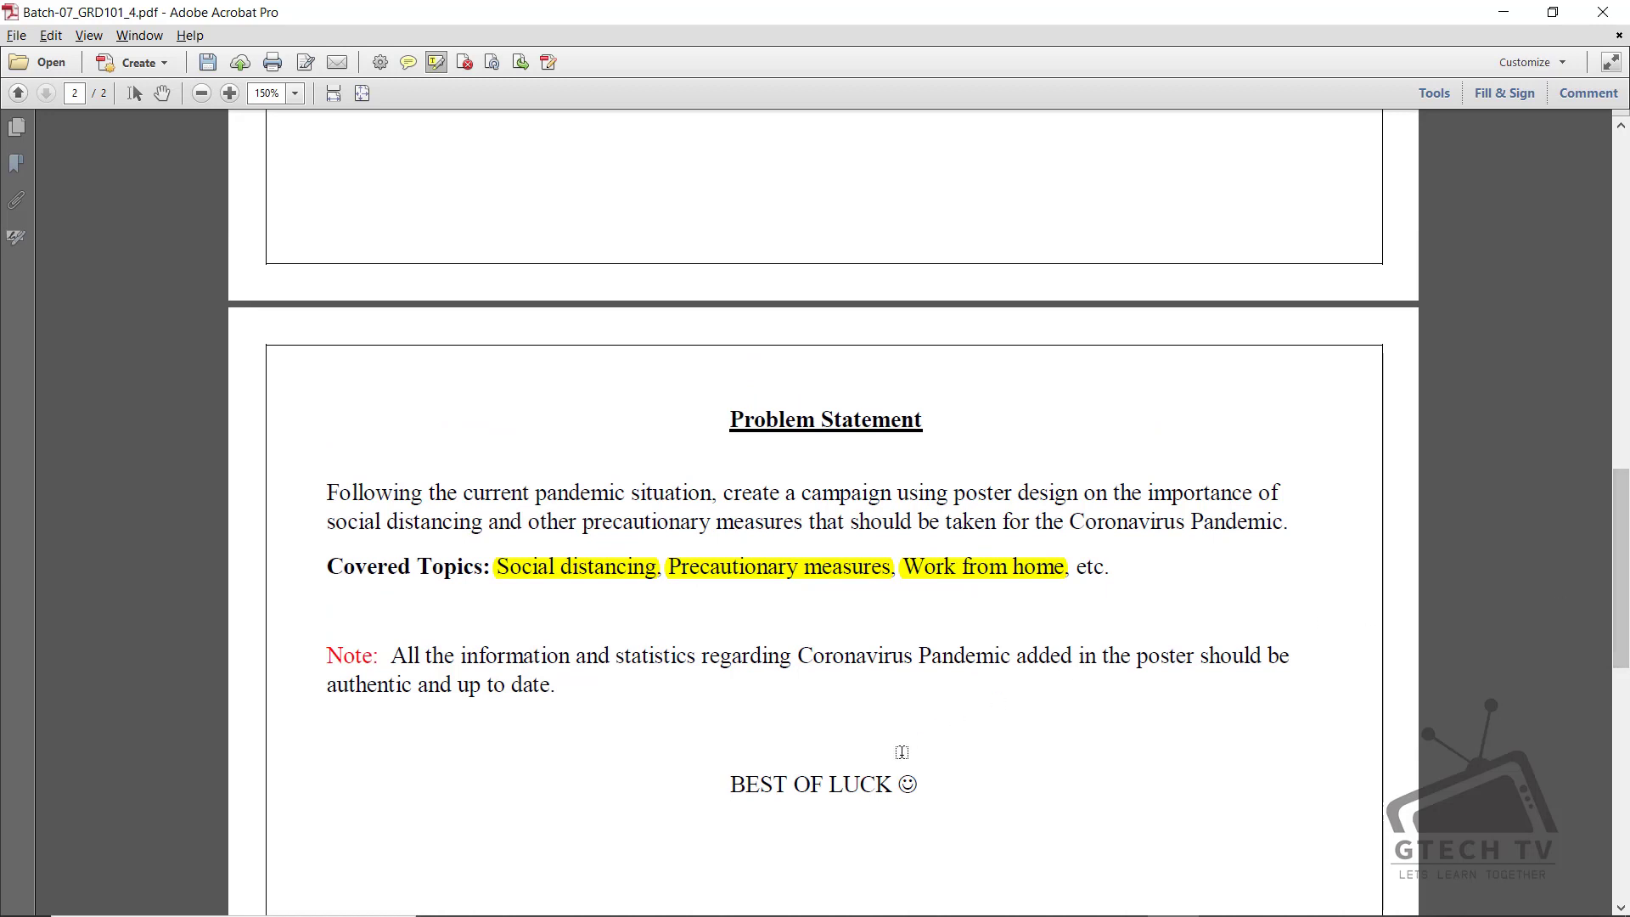
Switch to Chrome and look through the popular vector graphics and photos on the vecteezy.com home page
{"action": "mouse_move", "coordinate": [626, 906]}
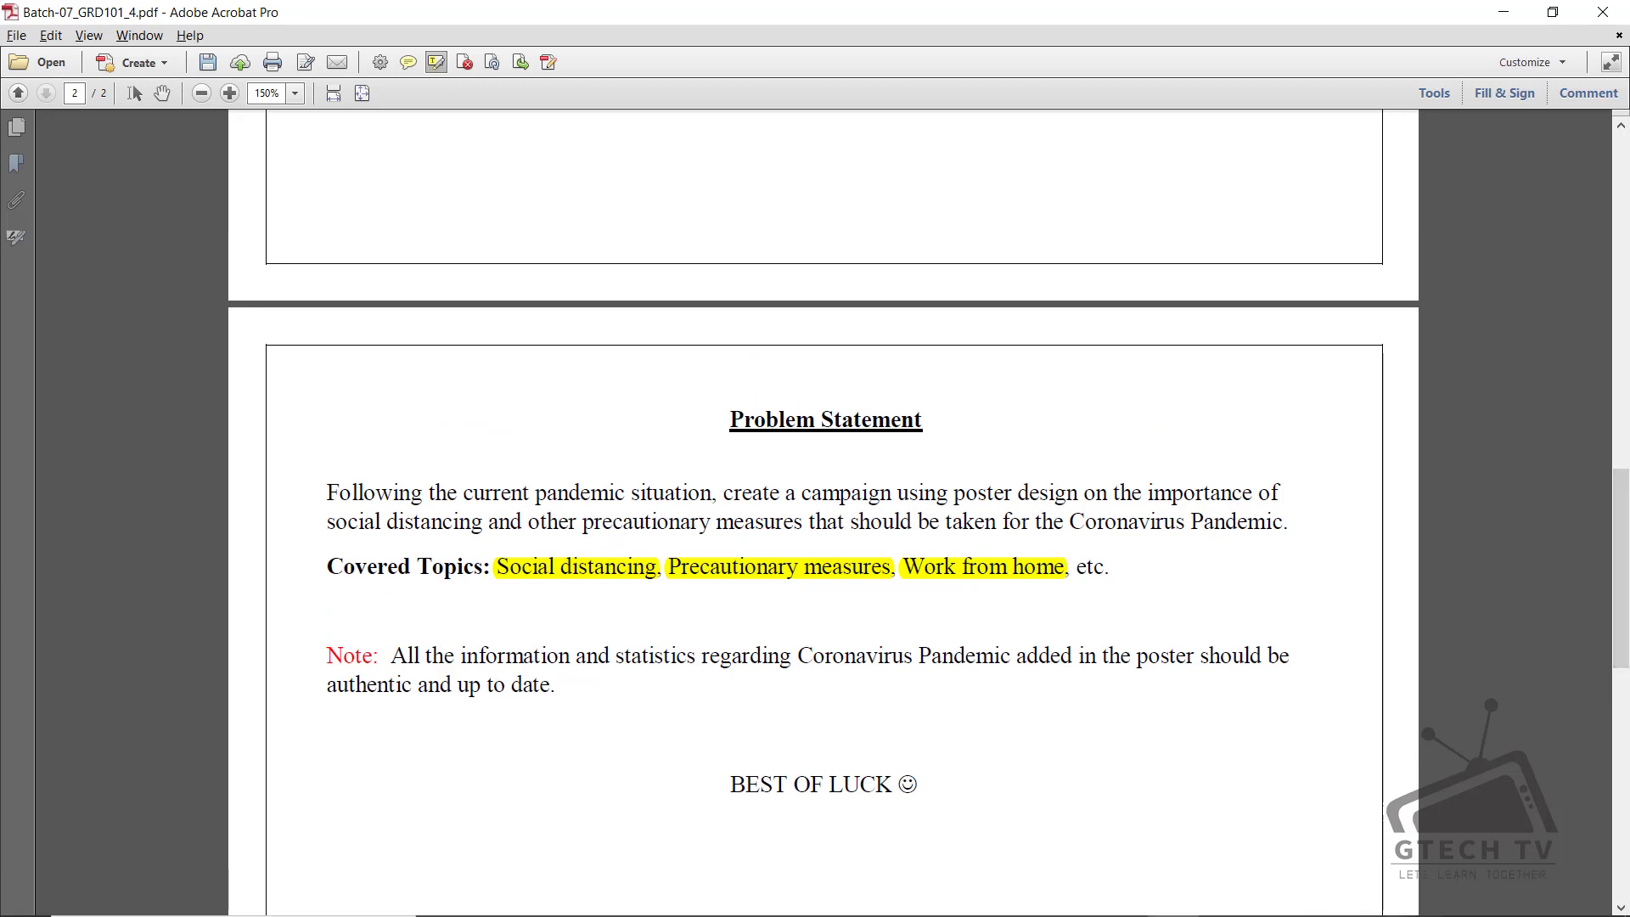
{"action": "left_click", "coordinate": [599, 905]}
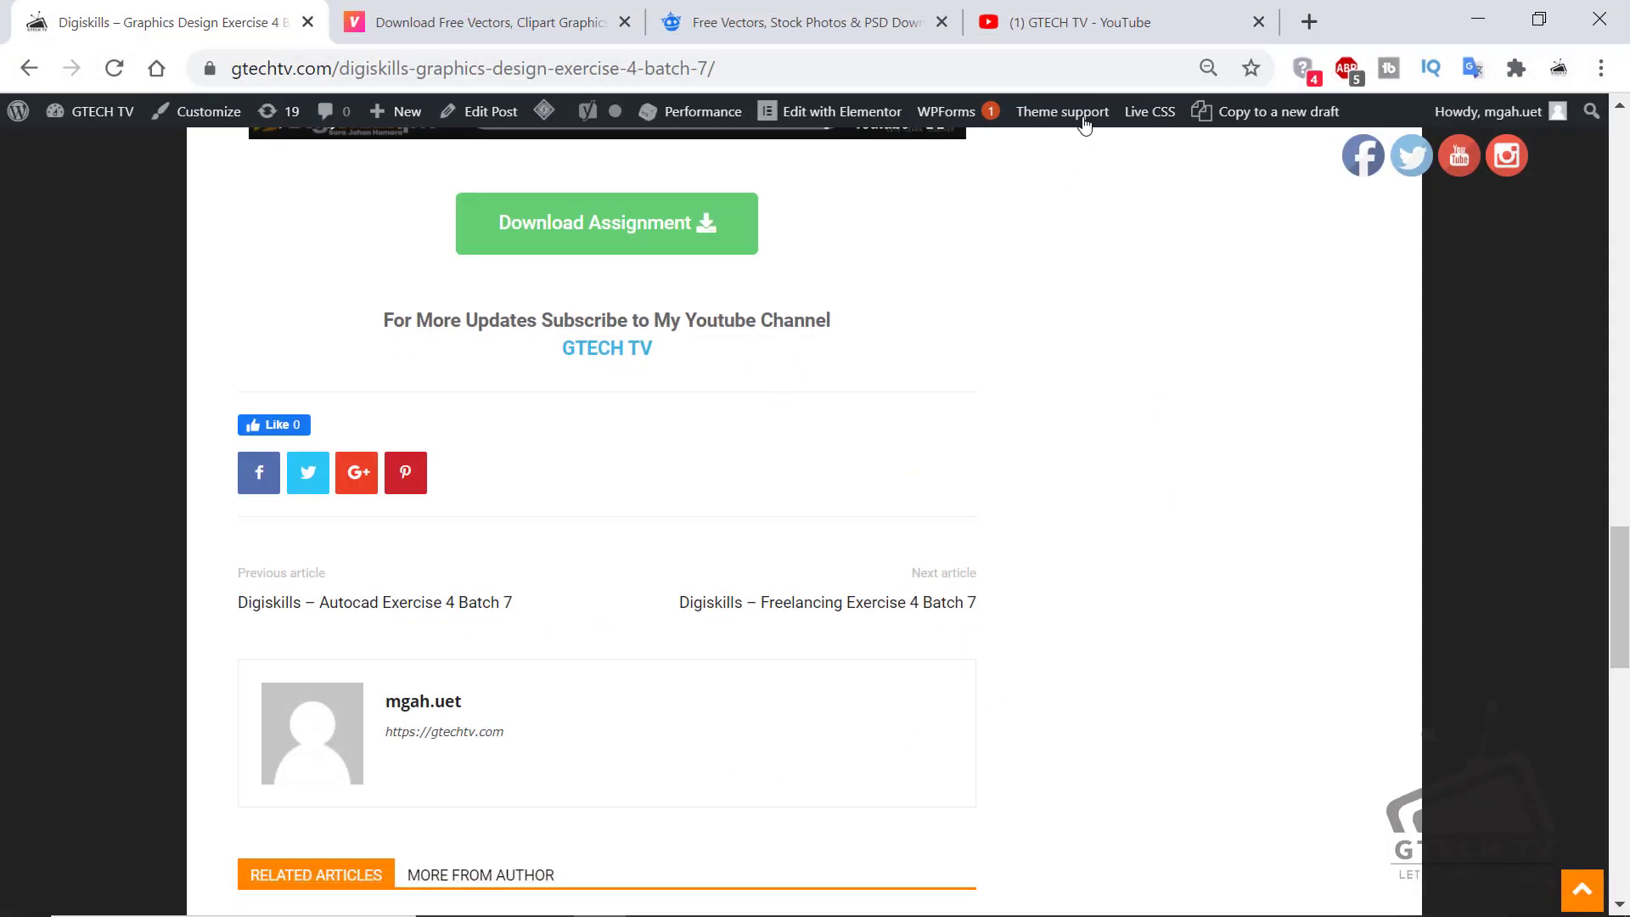
{"action": "left_click", "coordinate": [531, 6]}
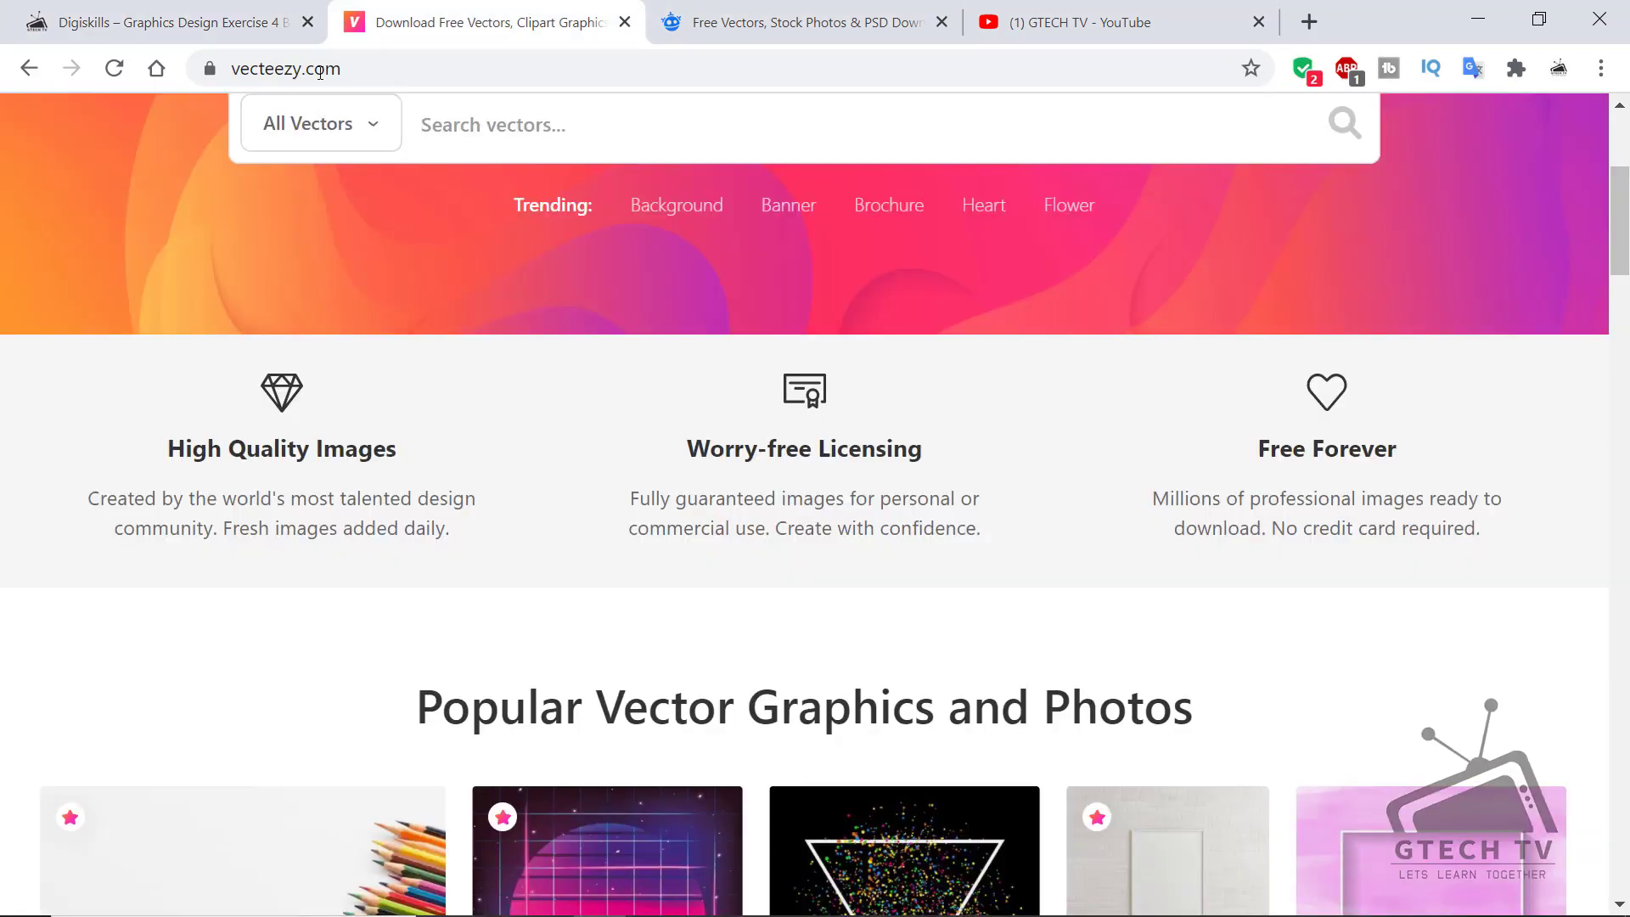
{"action": "left_click_drag", "start_coordinate": [243, 70], "coordinate": [352, 78]}
{"action": "scroll", "coordinate": [536, 594], "scroll_direction": "up", "scroll_amount": 5}
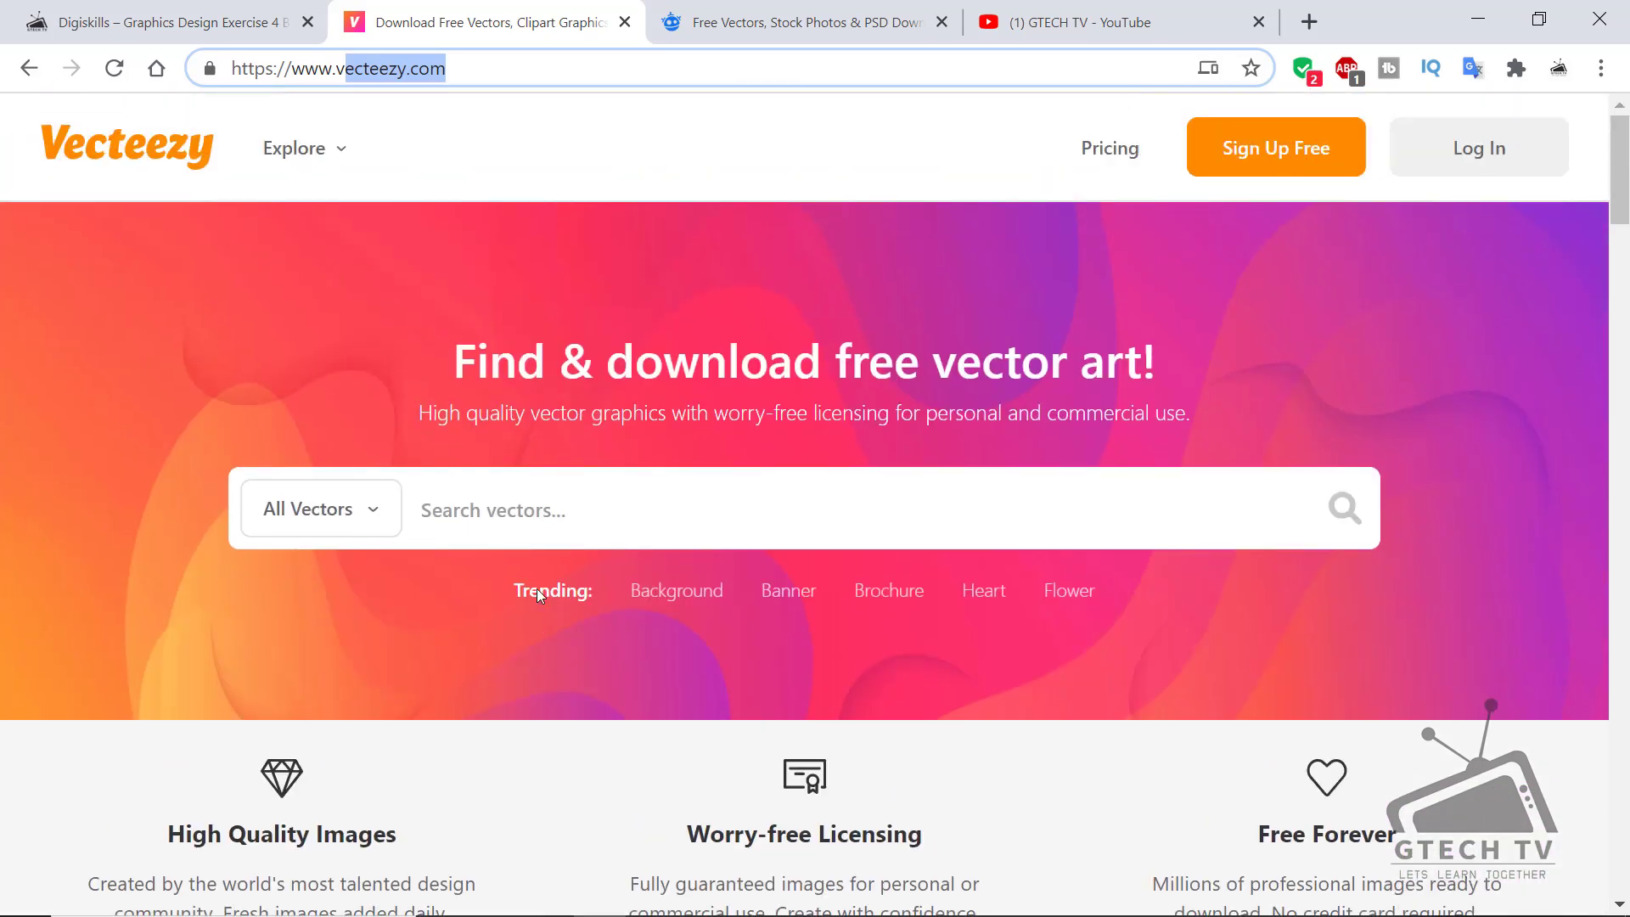
{"action": "scroll", "coordinate": [543, 618], "scroll_direction": "down", "scroll_amount": 14}
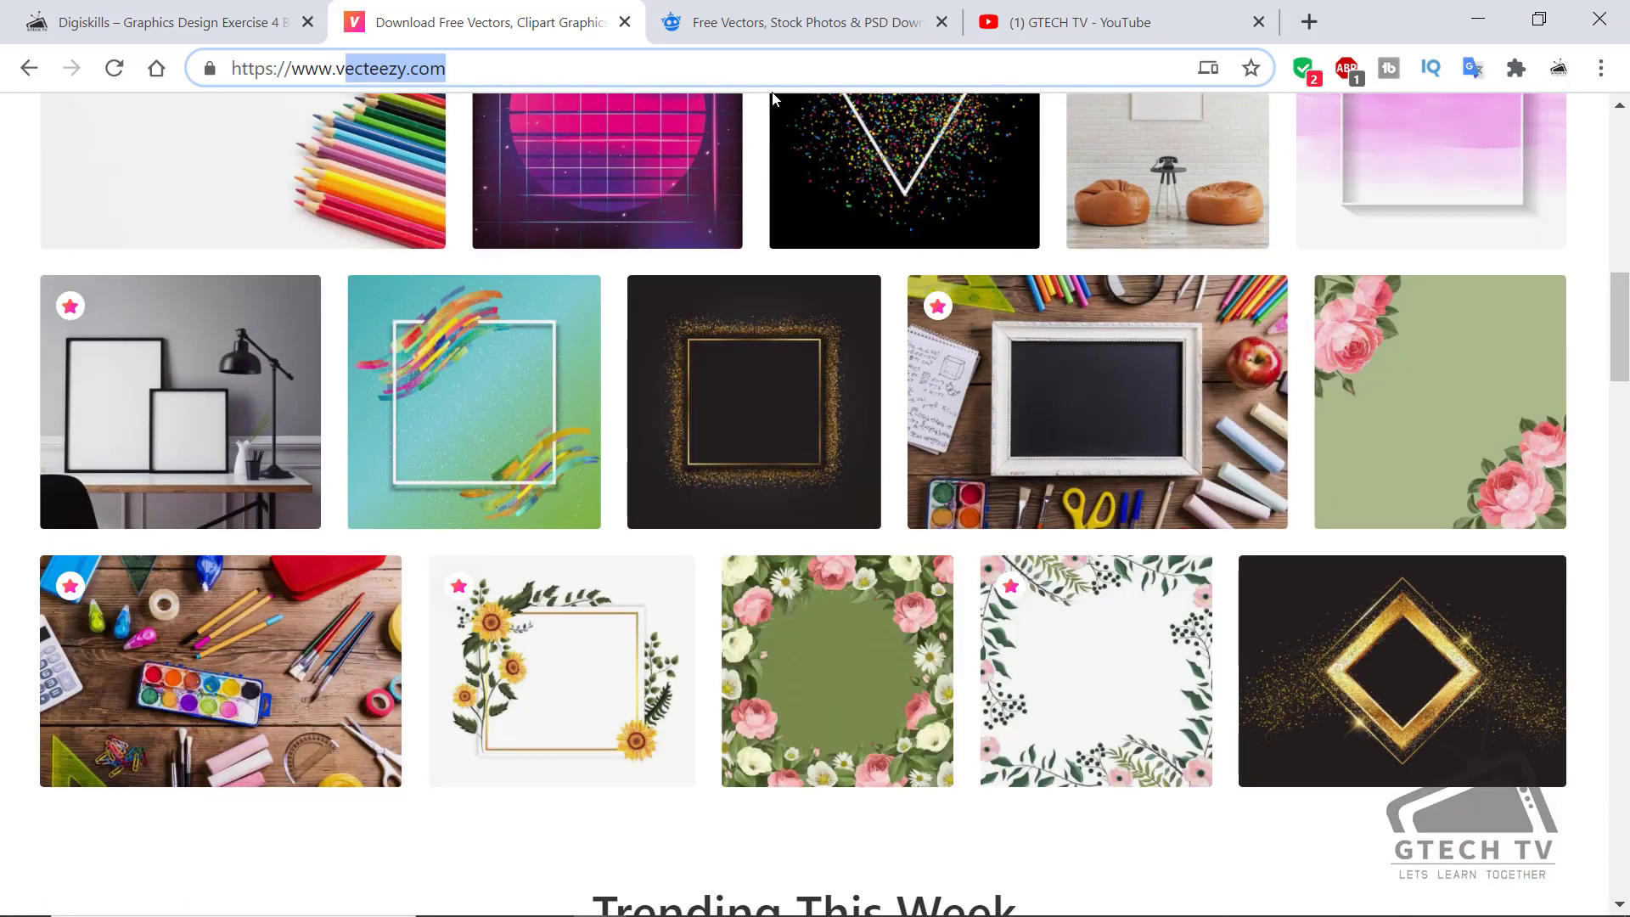
{"action": "scroll", "coordinate": [702, 527], "scroll_direction": "up", "scroll_amount": 12}
Look through the featured vectors, photos and PSD resources on the already open Freepik home page
{"action": "left_click", "coordinate": [852, 8]}
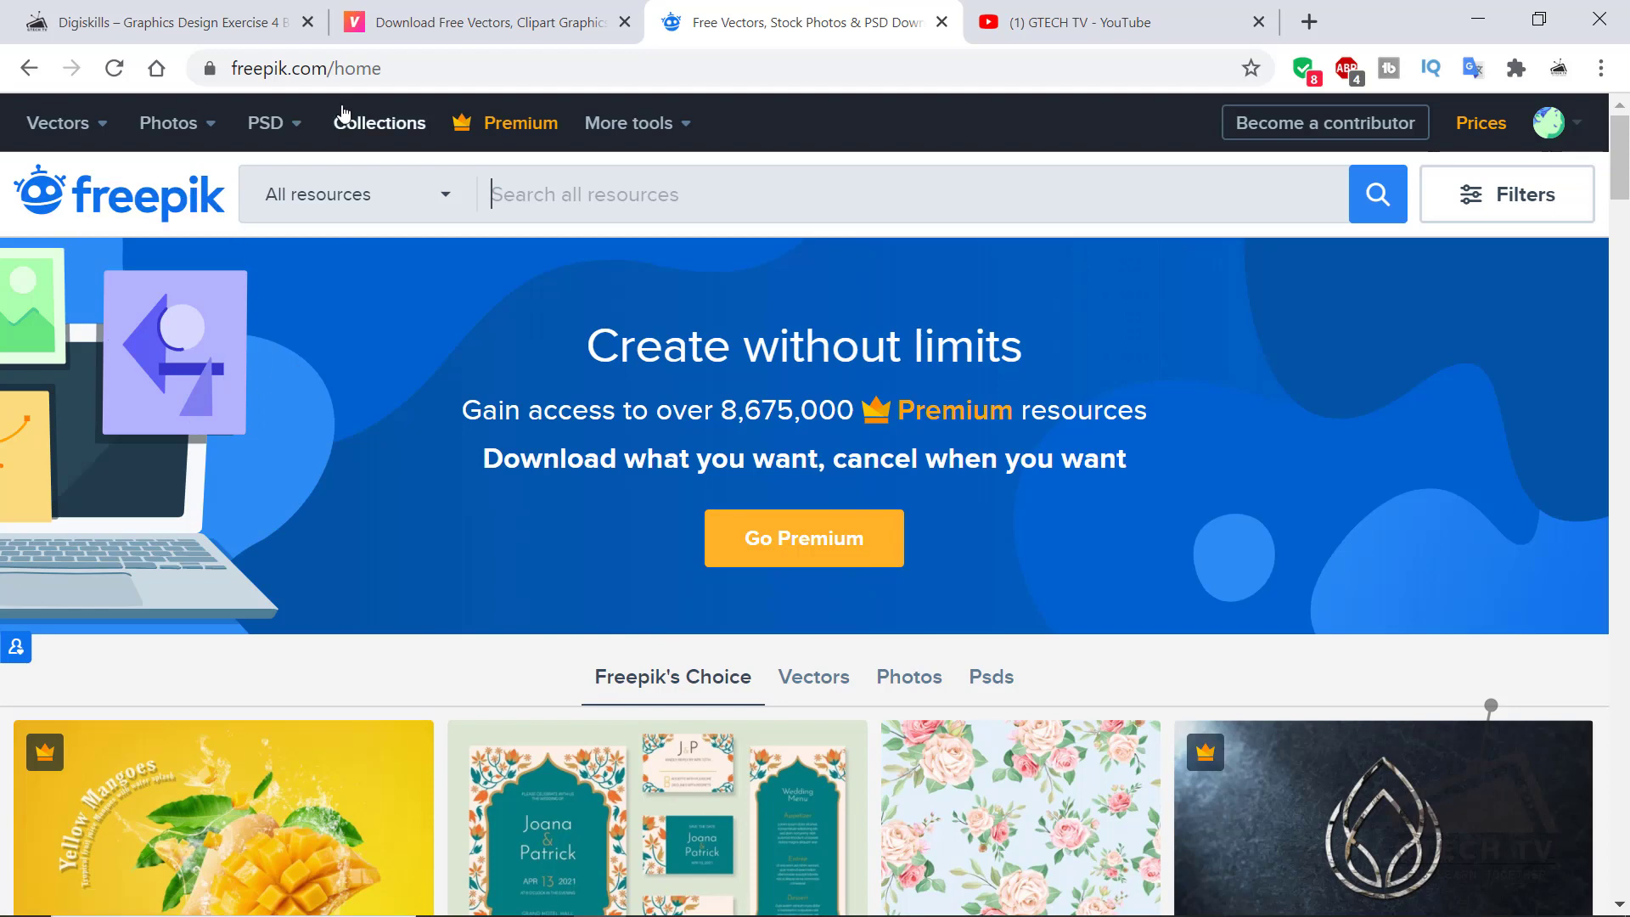
{"action": "scroll", "coordinate": [334, 287], "scroll_direction": "down", "scroll_amount": 10}
{"action": "scroll", "coordinate": [353, 509], "scroll_direction": "down", "scroll_amount": 5}
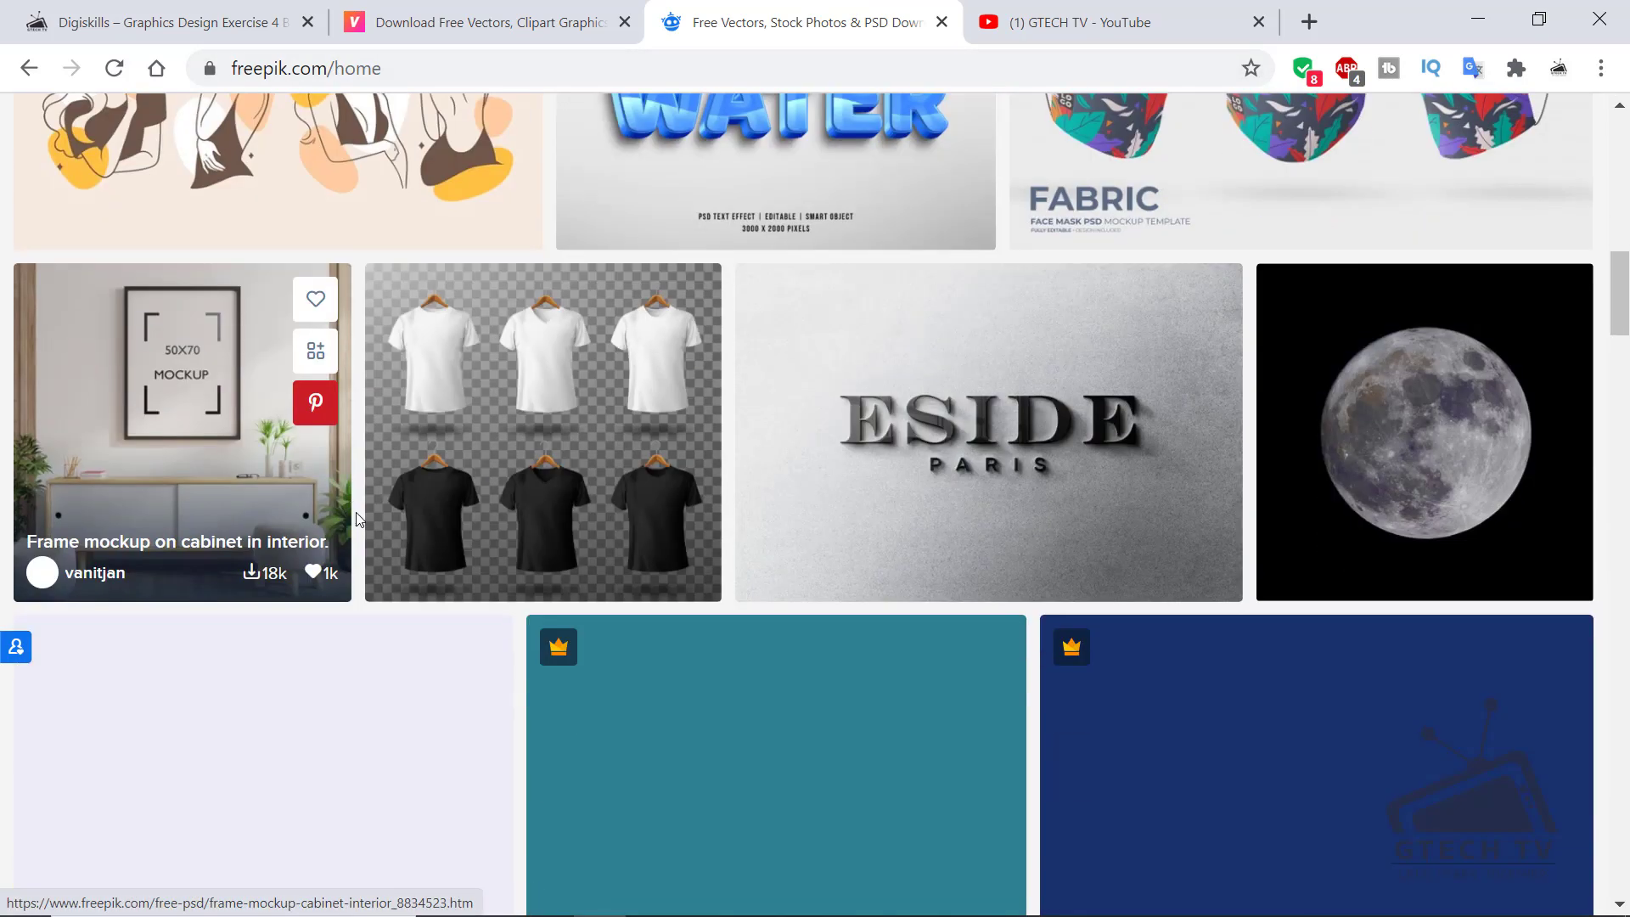
{"action": "scroll", "coordinate": [407, 594], "scroll_direction": "up", "scroll_amount": 9}
{"action": "scroll", "coordinate": [428, 618], "scroll_direction": "down", "scroll_amount": 2}
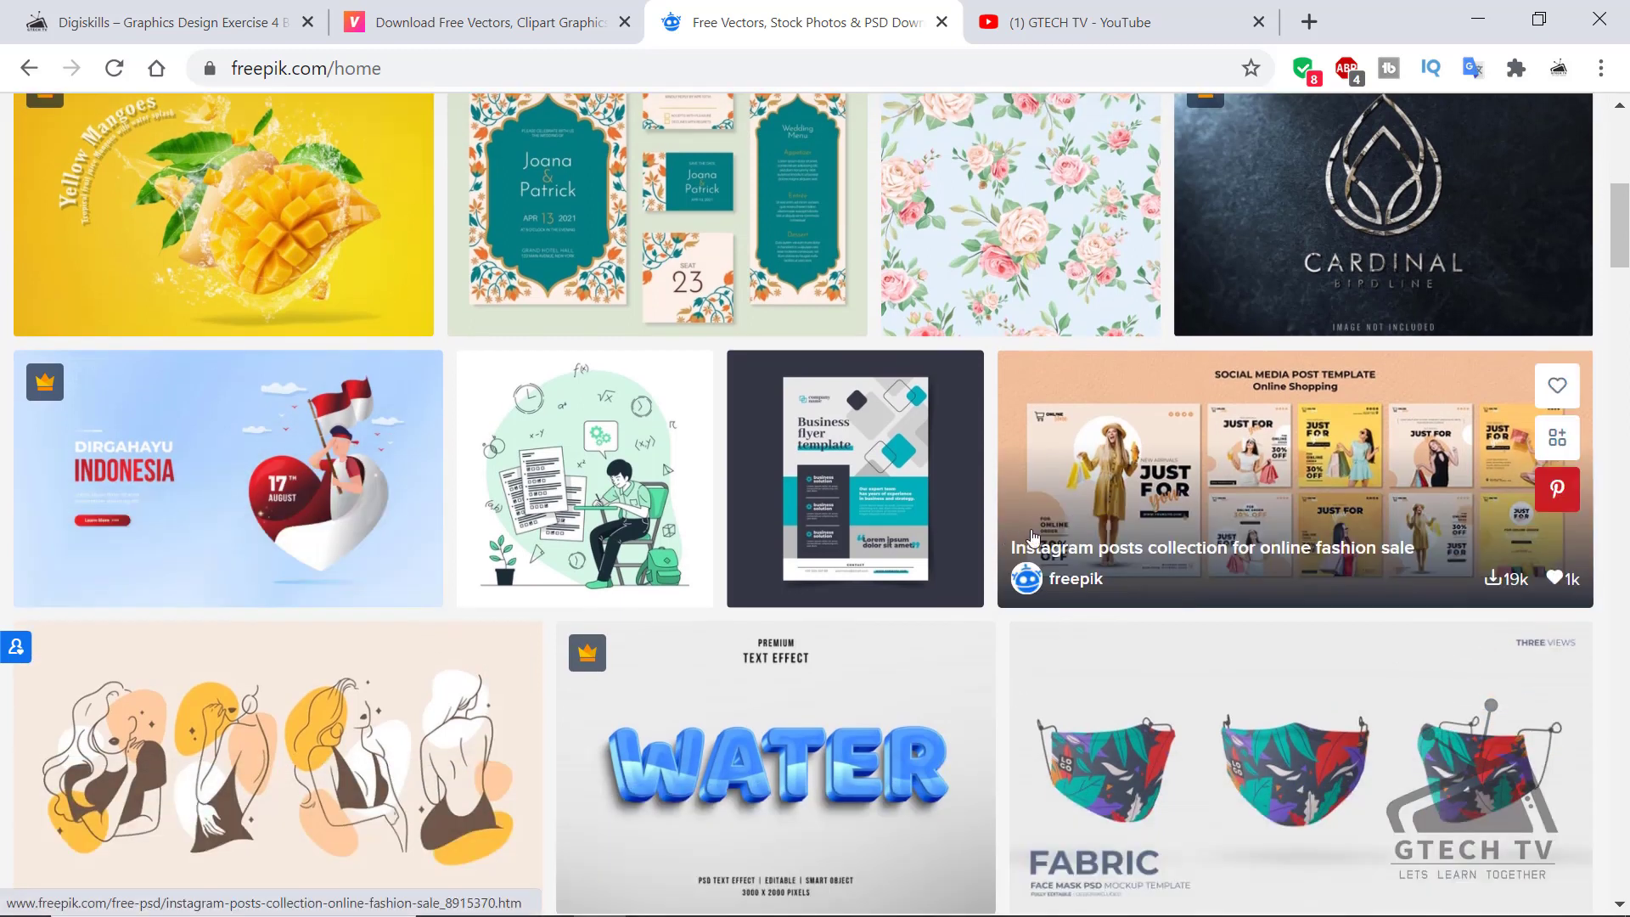
{"action": "scroll", "coordinate": [933, 407], "scroll_direction": "up", "scroll_amount": 8}
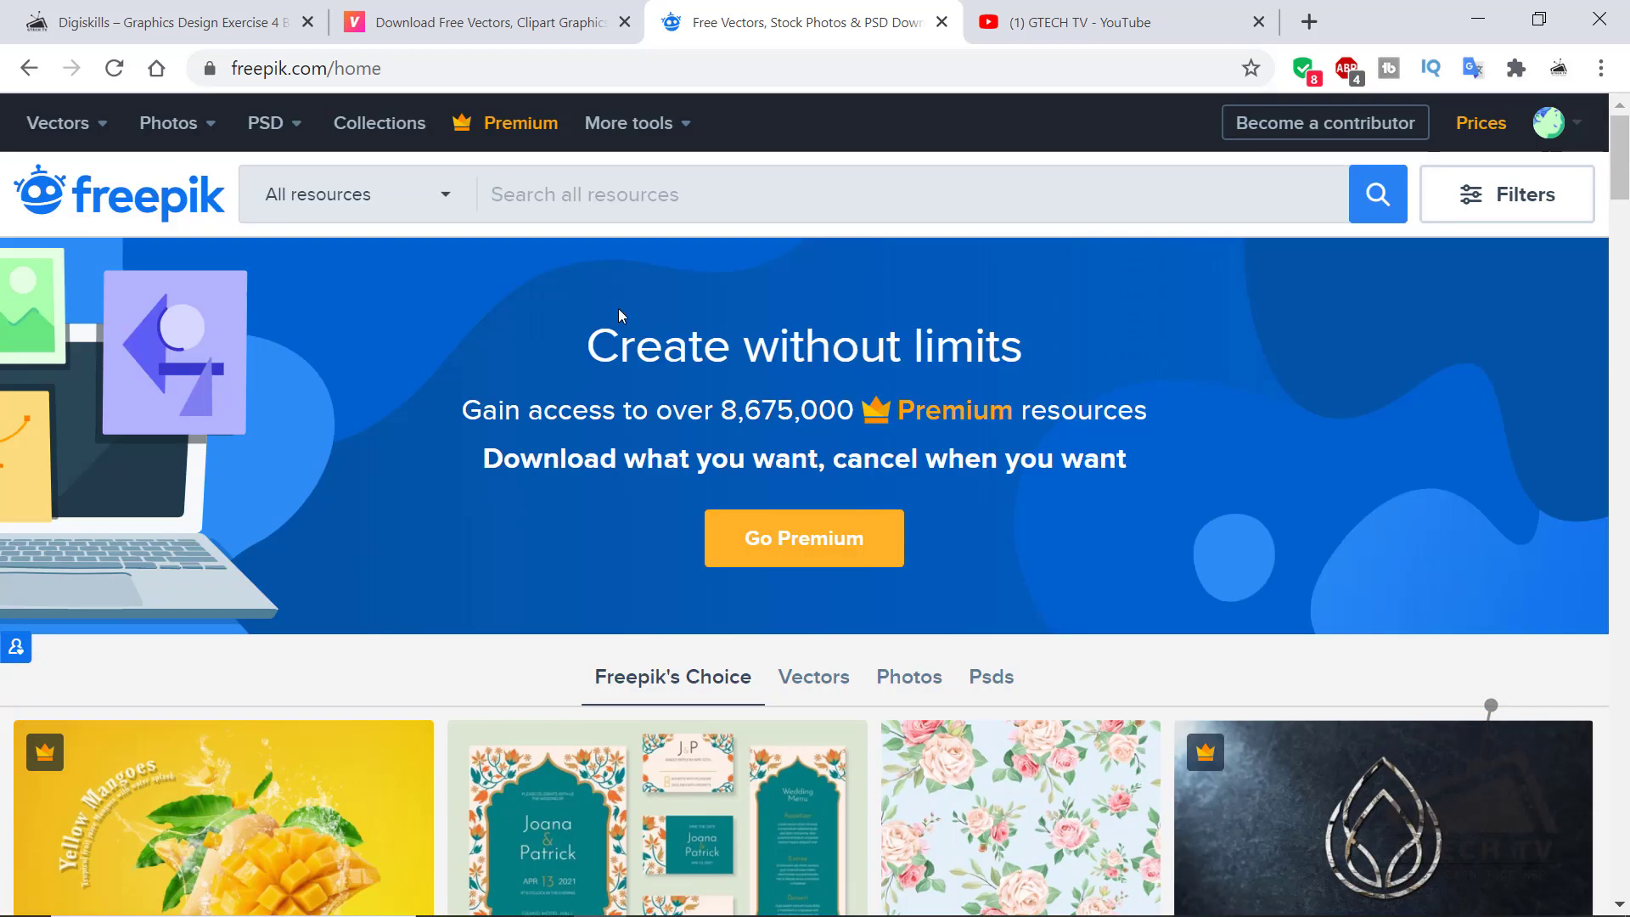
{"action": "scroll", "coordinate": [585, 681], "scroll_direction": "down", "scroll_amount": 15}
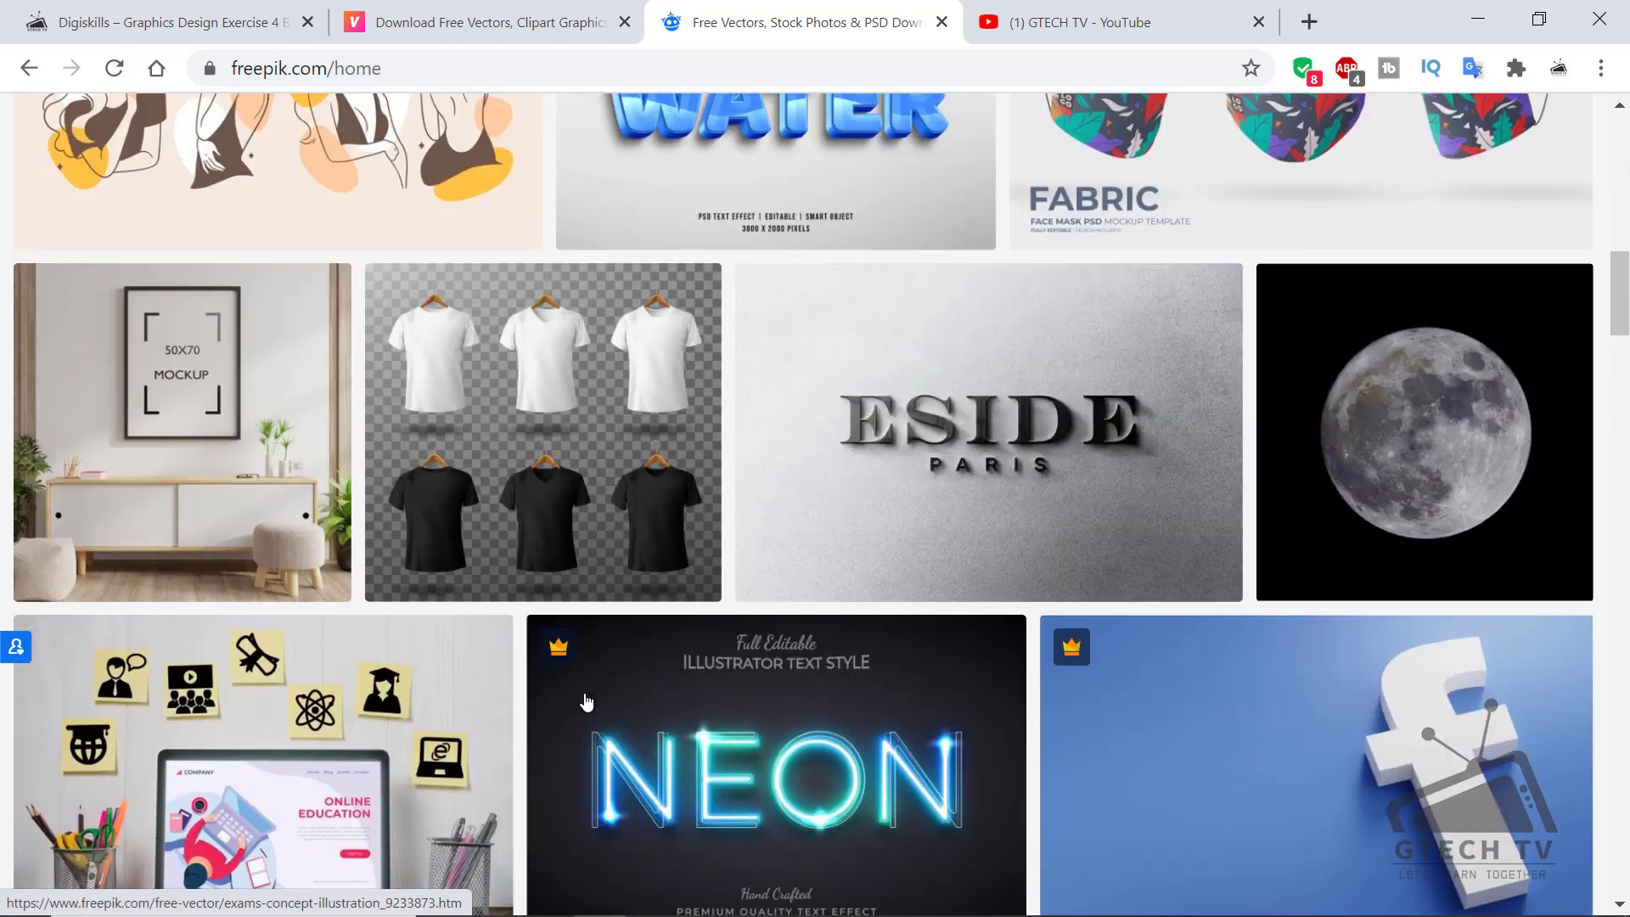
Return to the Vecteezy site and search all vectors for "corona virus"
{"action": "left_click", "coordinate": [544, 27]}
{"action": "scroll", "coordinate": [684, 634], "scroll_direction": "down", "scroll_amount": 20}
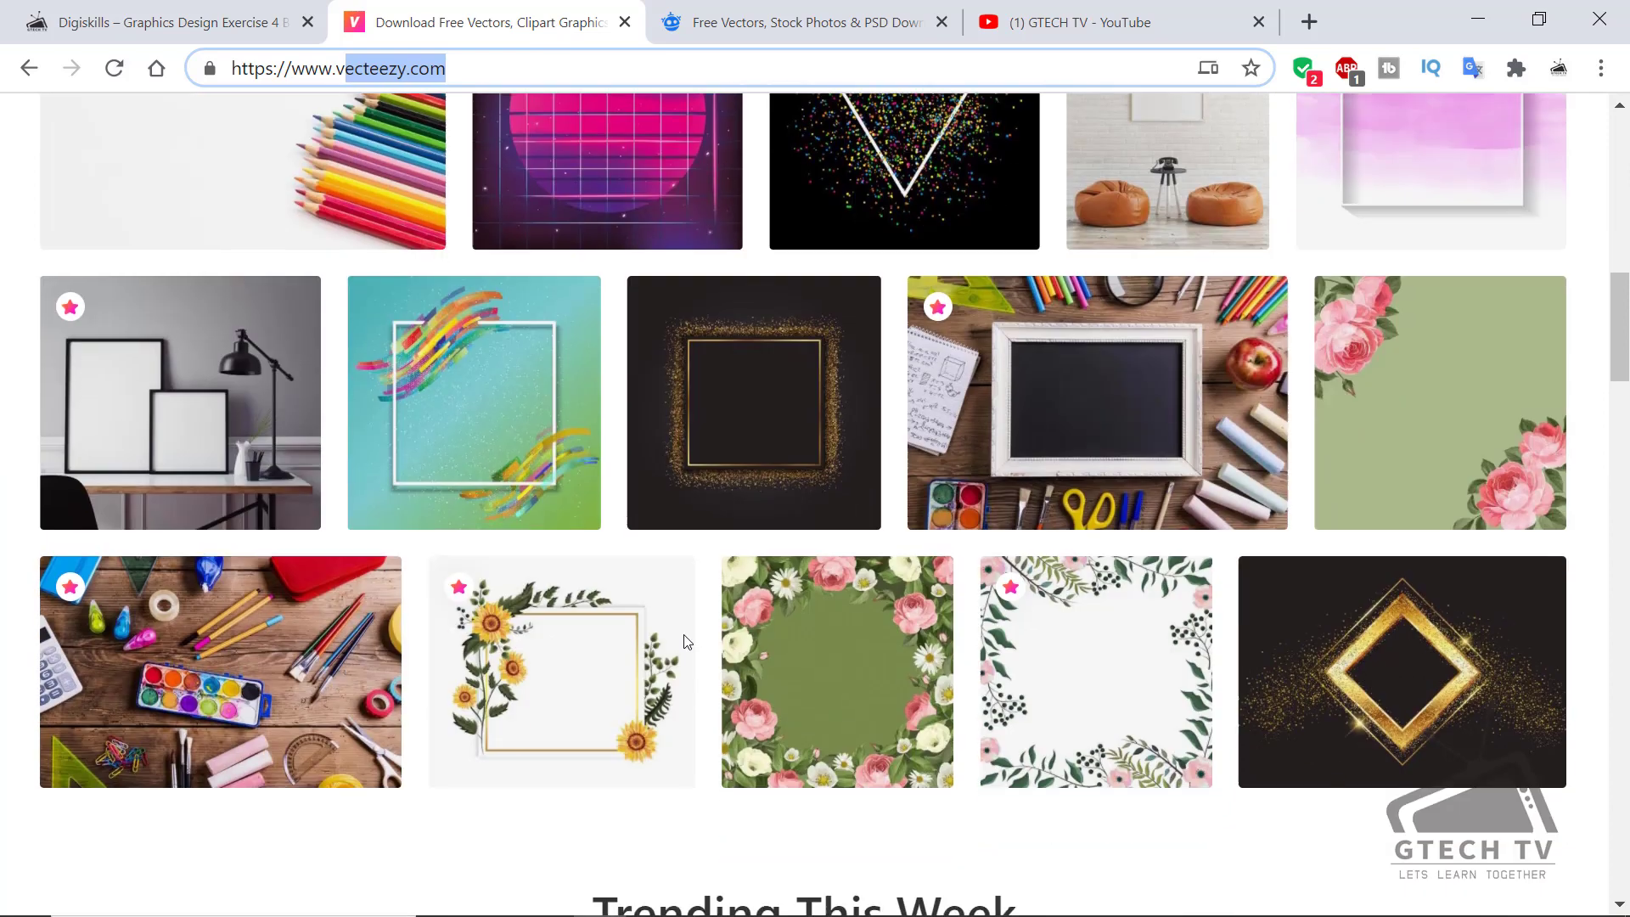
{"action": "scroll", "coordinate": [684, 634], "scroll_direction": "down", "scroll_amount": 3}
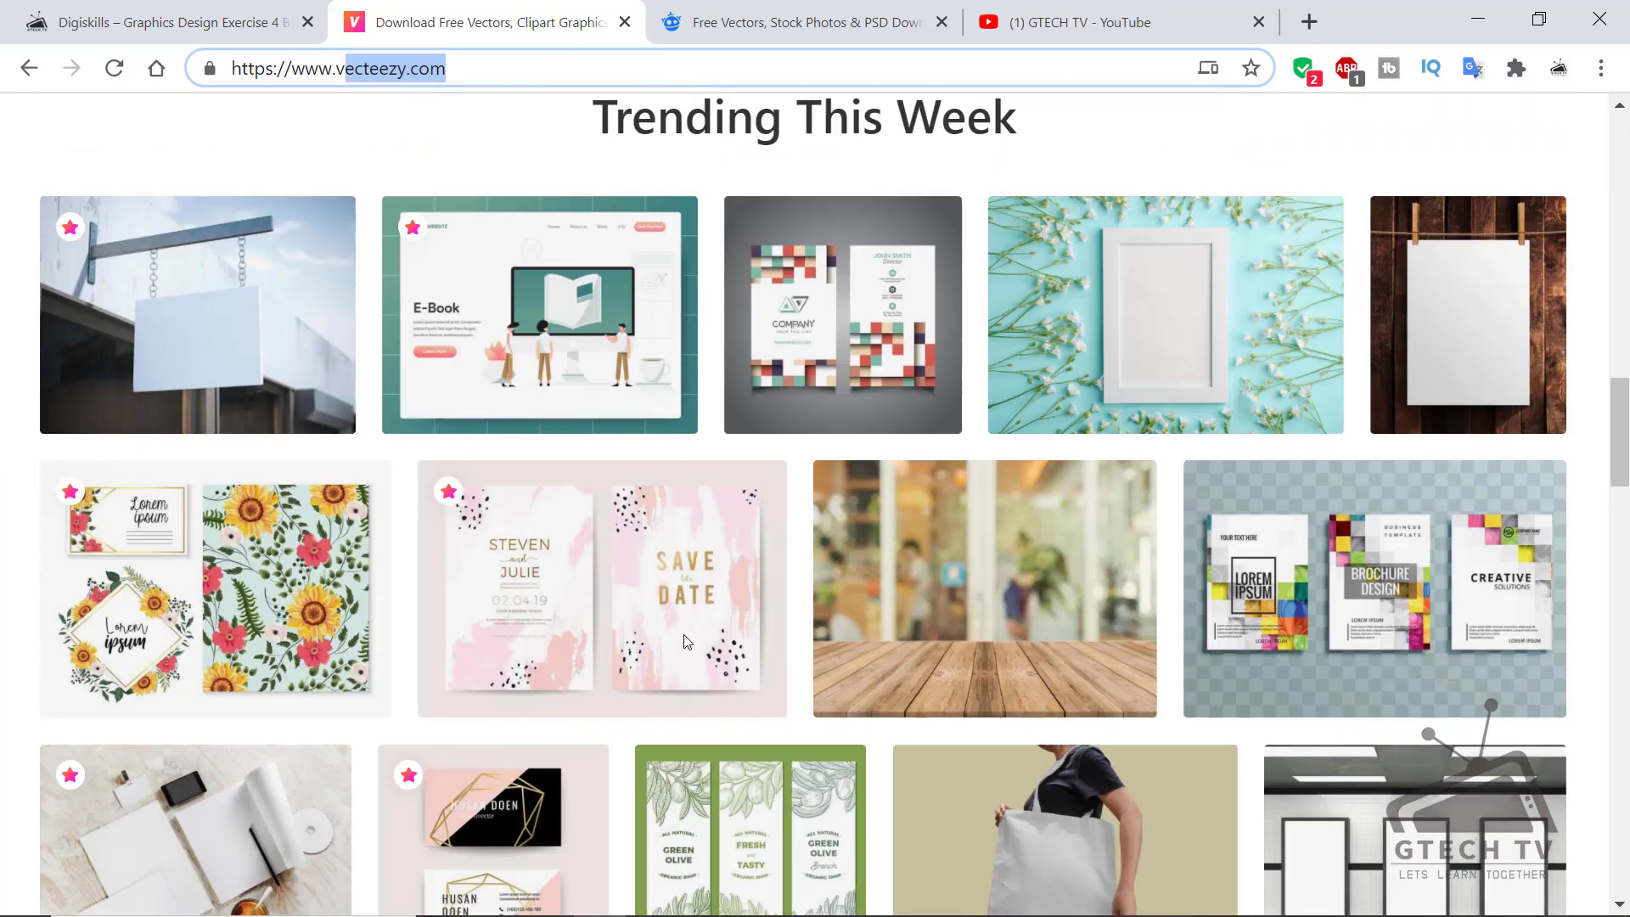
{"action": "scroll", "coordinate": [684, 634], "scroll_direction": "up", "scroll_amount": 14}
{"action": "scroll", "coordinate": [687, 641], "scroll_direction": "up", "scroll_amount": 5}
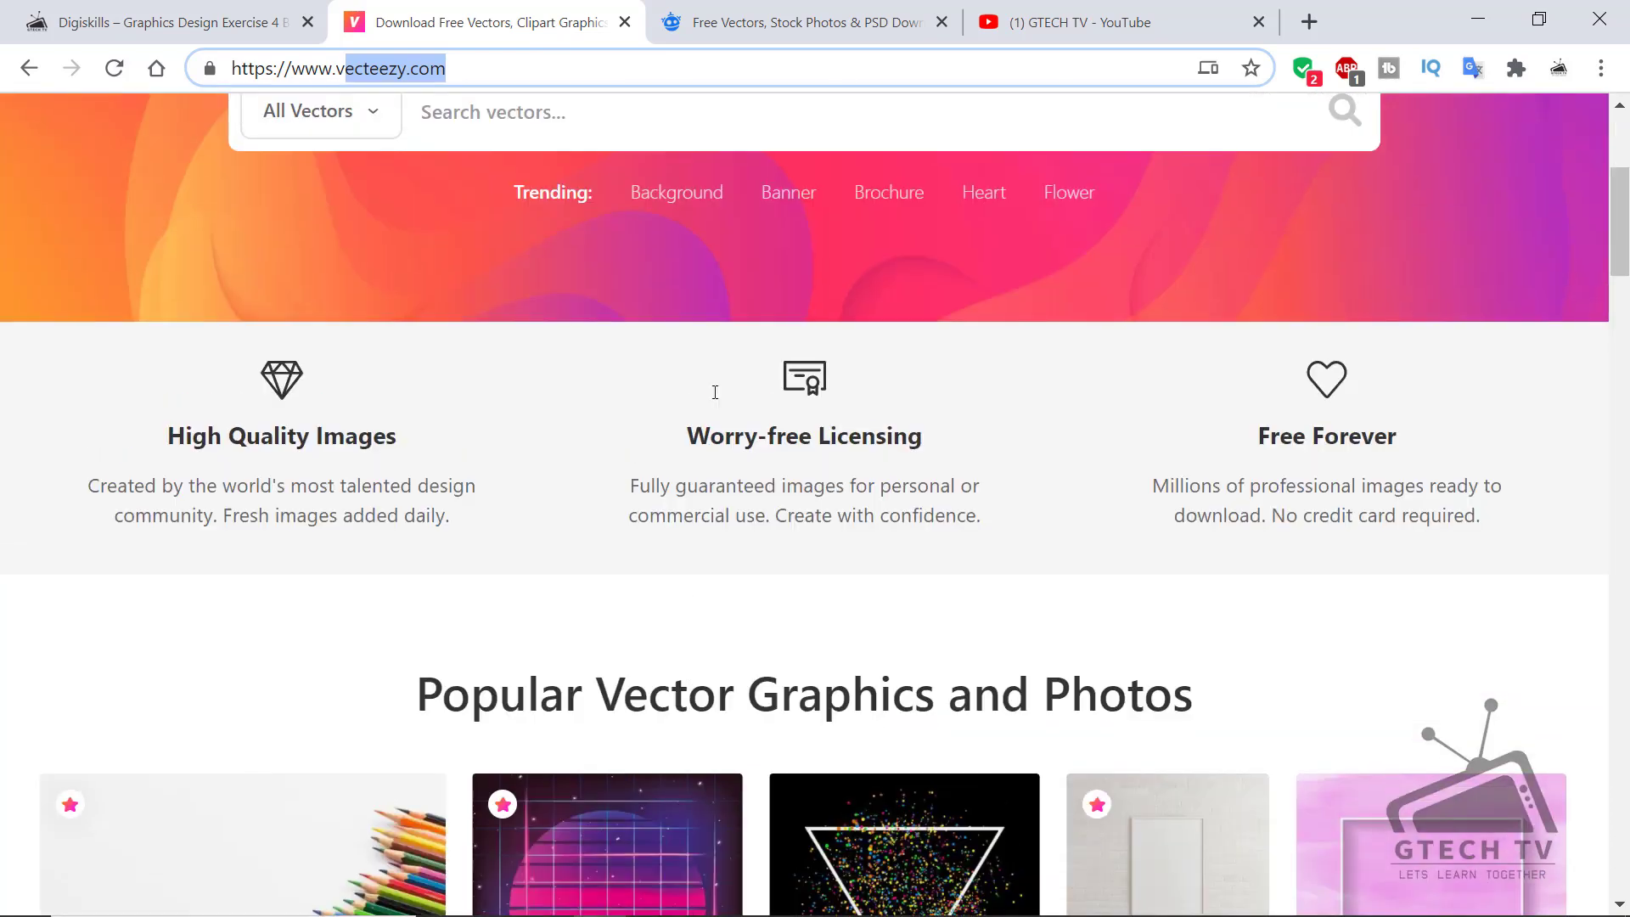
{"action": "left_click", "coordinate": [566, 117]}
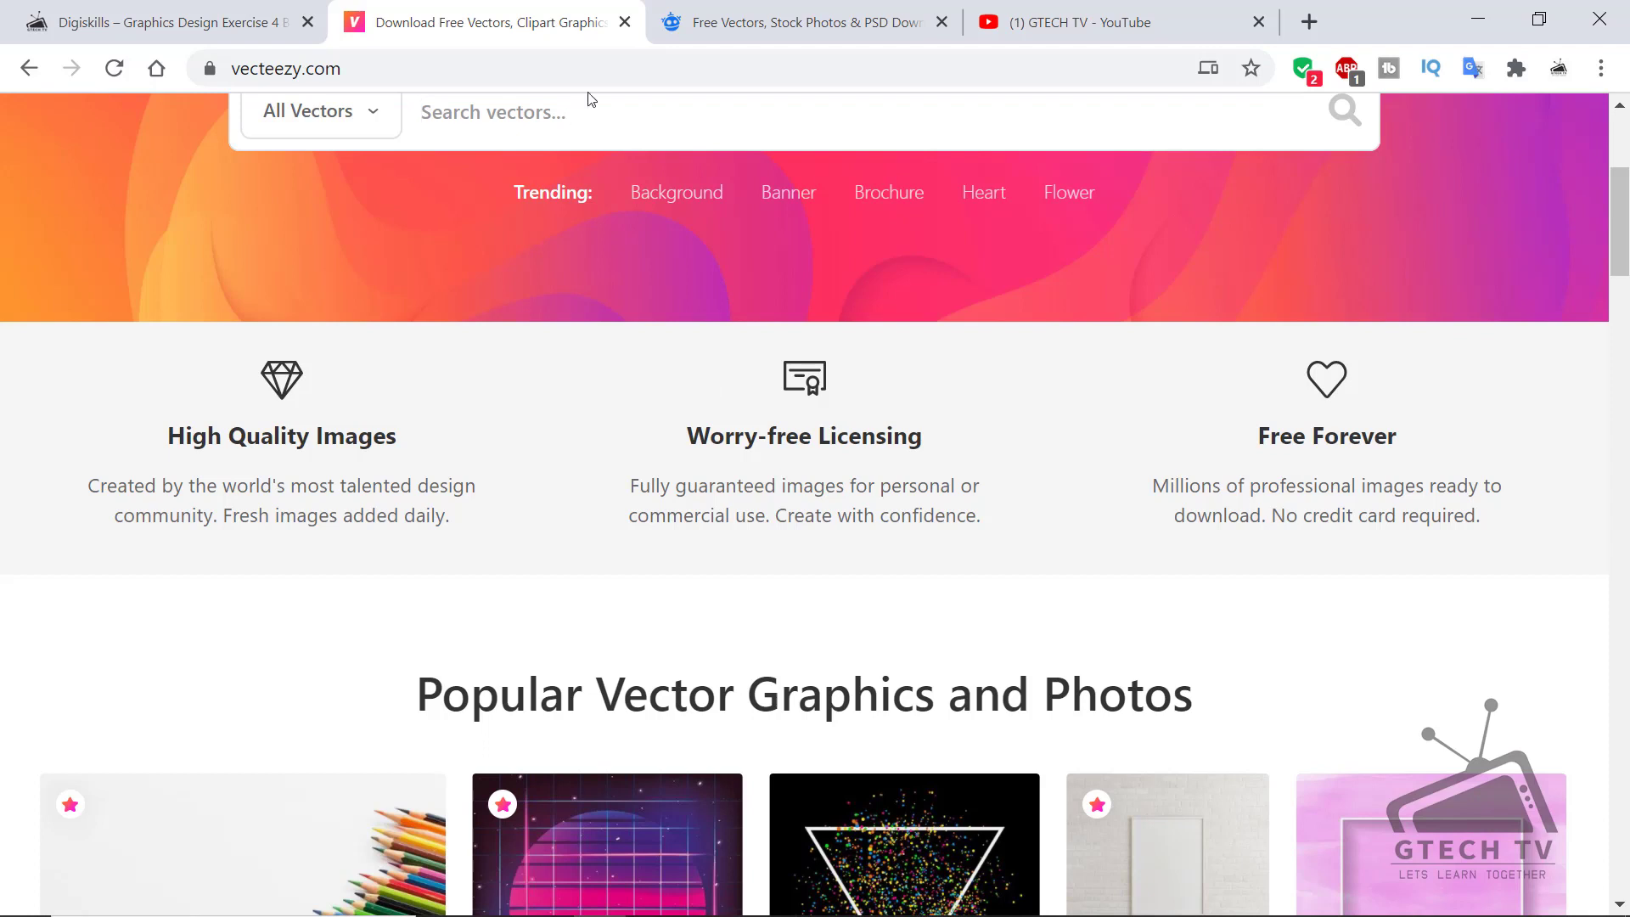
{"action": "type", "text": "corona vis"}
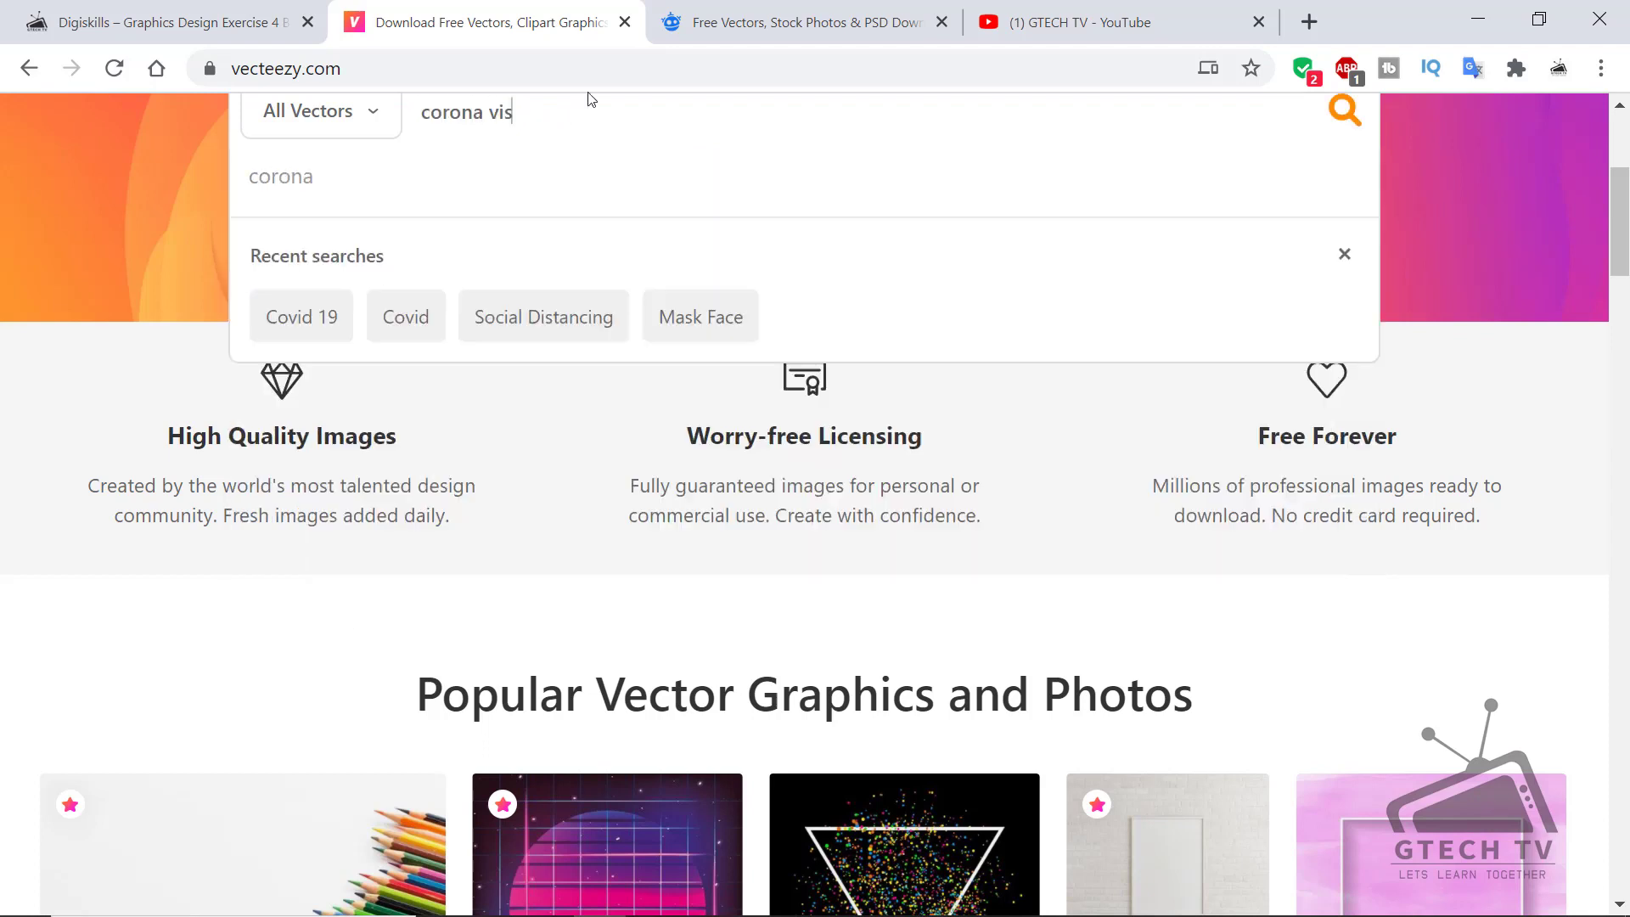
{"action": "key", "text": "BackSpace"}
{"action": "type", "text": "r"}
{"action": "key", "text": "Return"}
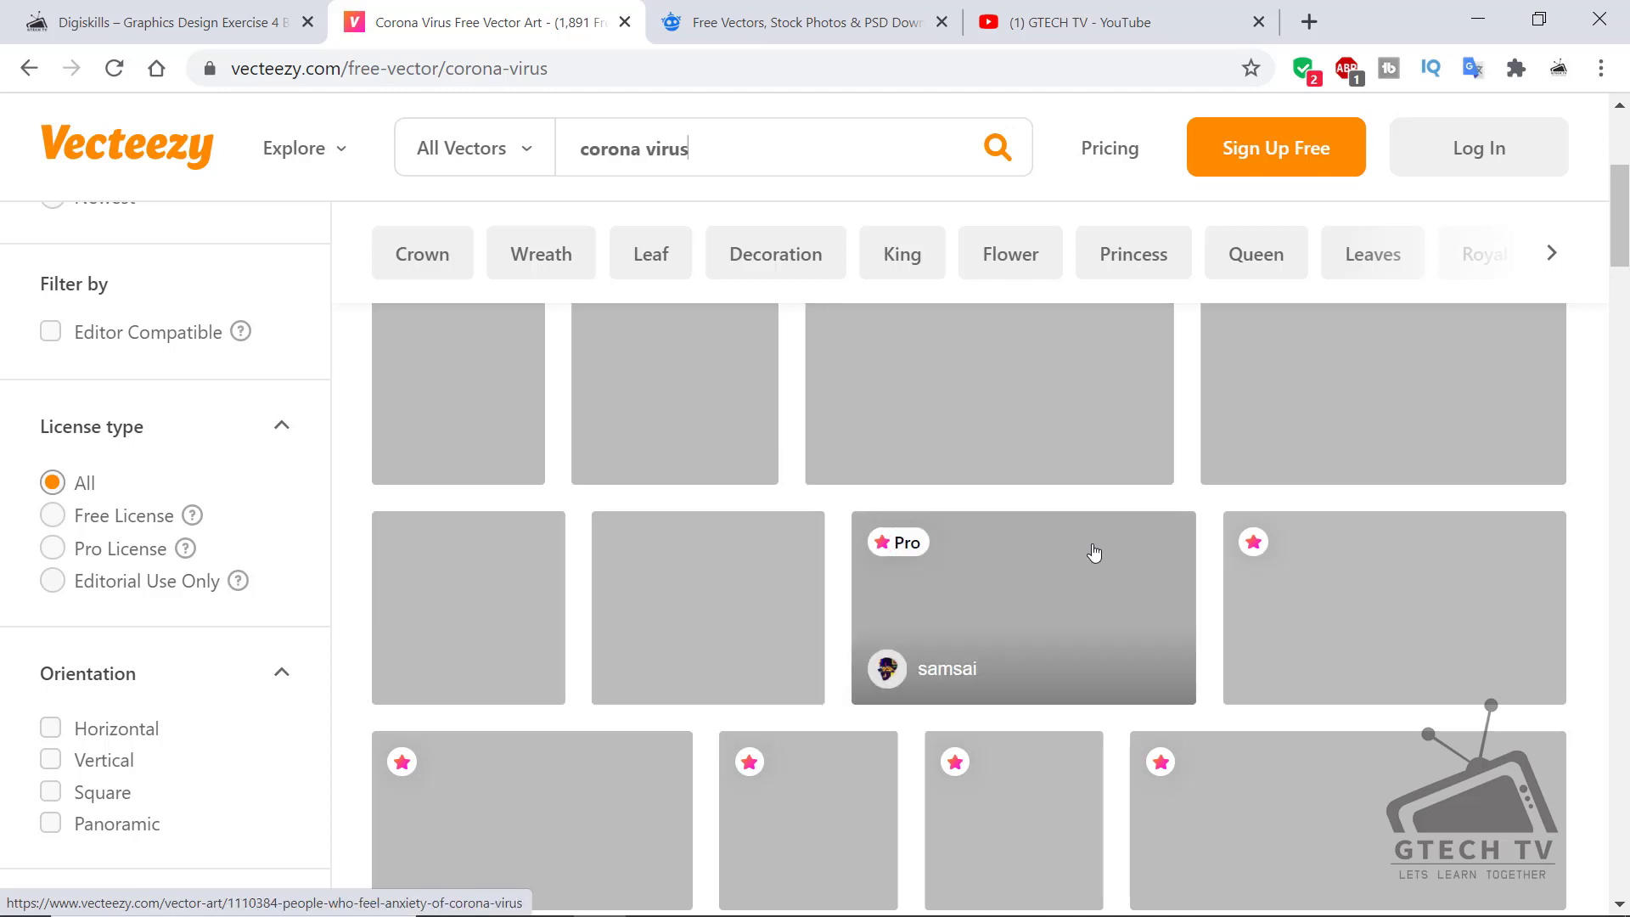
Browse the corona virus vector results and the license type filters for usable poster artwork
{"action": "scroll", "coordinate": [1018, 626], "scroll_direction": "down", "scroll_amount": 4}
{"action": "scroll", "coordinate": [1018, 626], "scroll_direction": "up", "scroll_amount": 4}
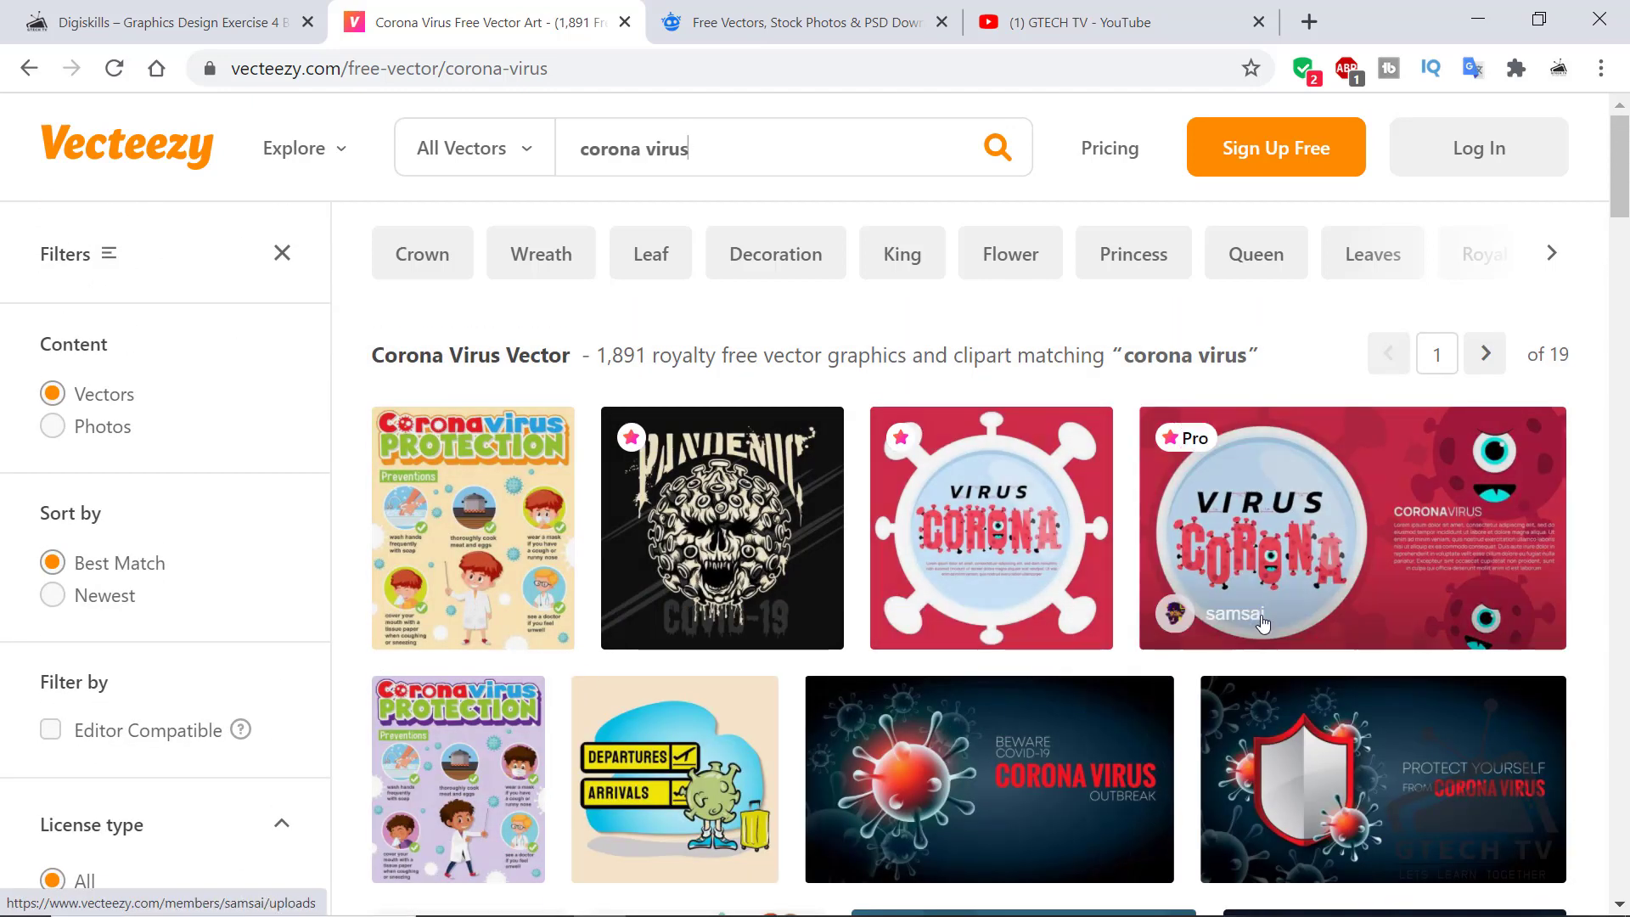
{"action": "scroll", "coordinate": [1104, 594], "scroll_direction": "down", "scroll_amount": 6}
{"action": "scroll", "coordinate": [1063, 611], "scroll_direction": "up", "scroll_amount": 4}
{"action": "scroll", "coordinate": [1063, 611], "scroll_direction": "down", "scroll_amount": 1}
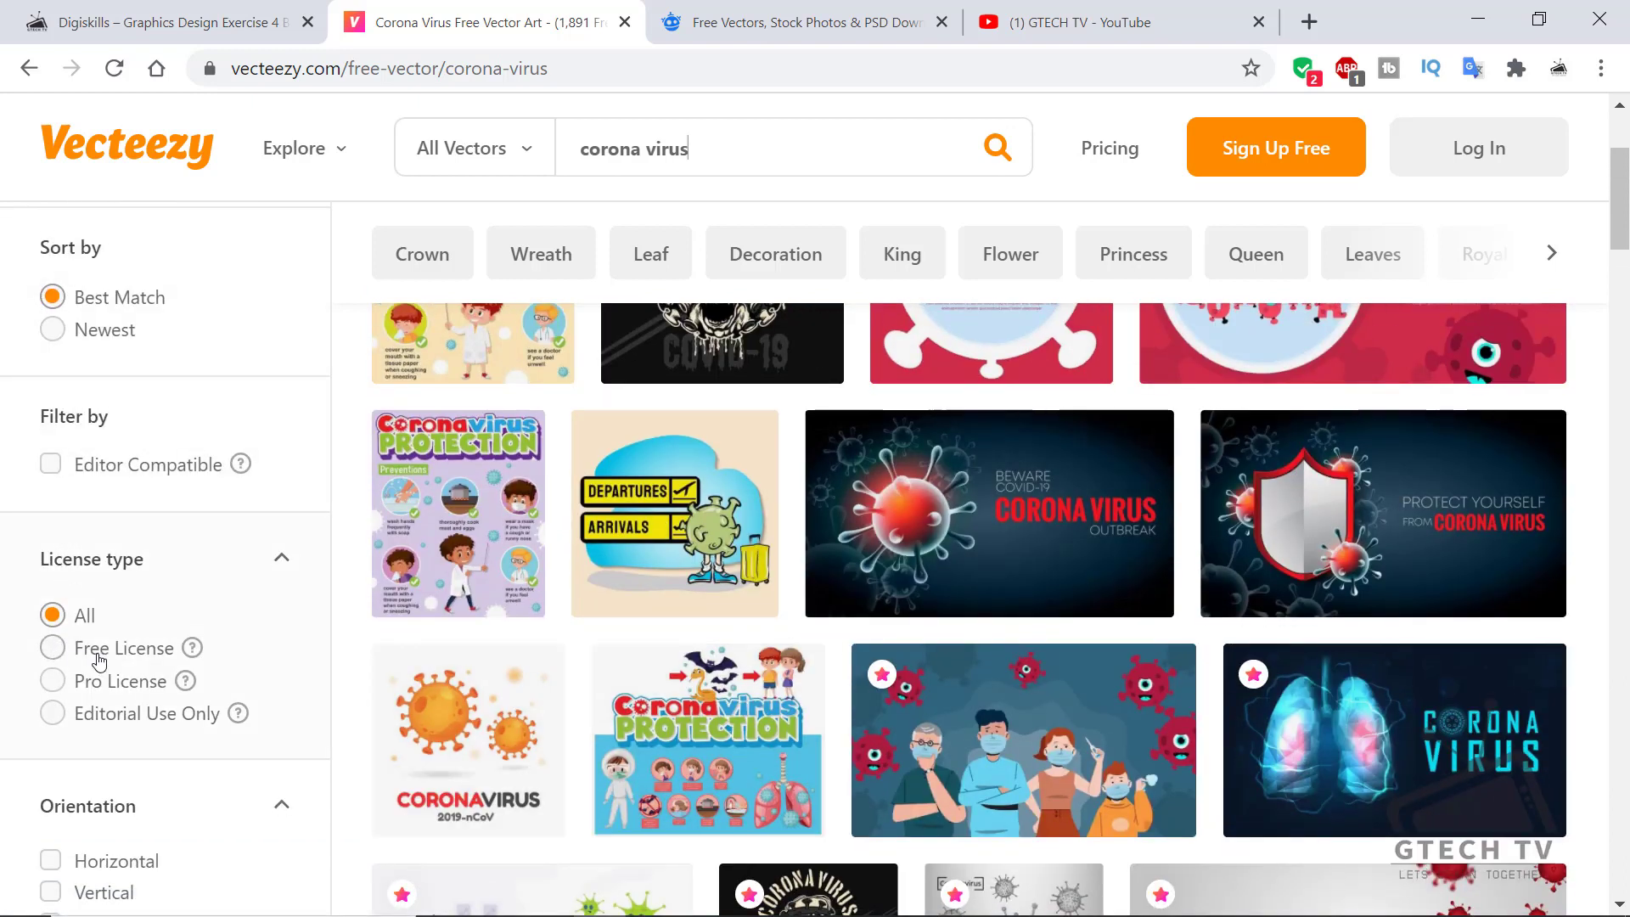
{"action": "scroll", "coordinate": [812, 638], "scroll_direction": "down", "scroll_amount": 6}
{"action": "scroll", "coordinate": [812, 638], "scroll_direction": "down", "scroll_amount": 4}
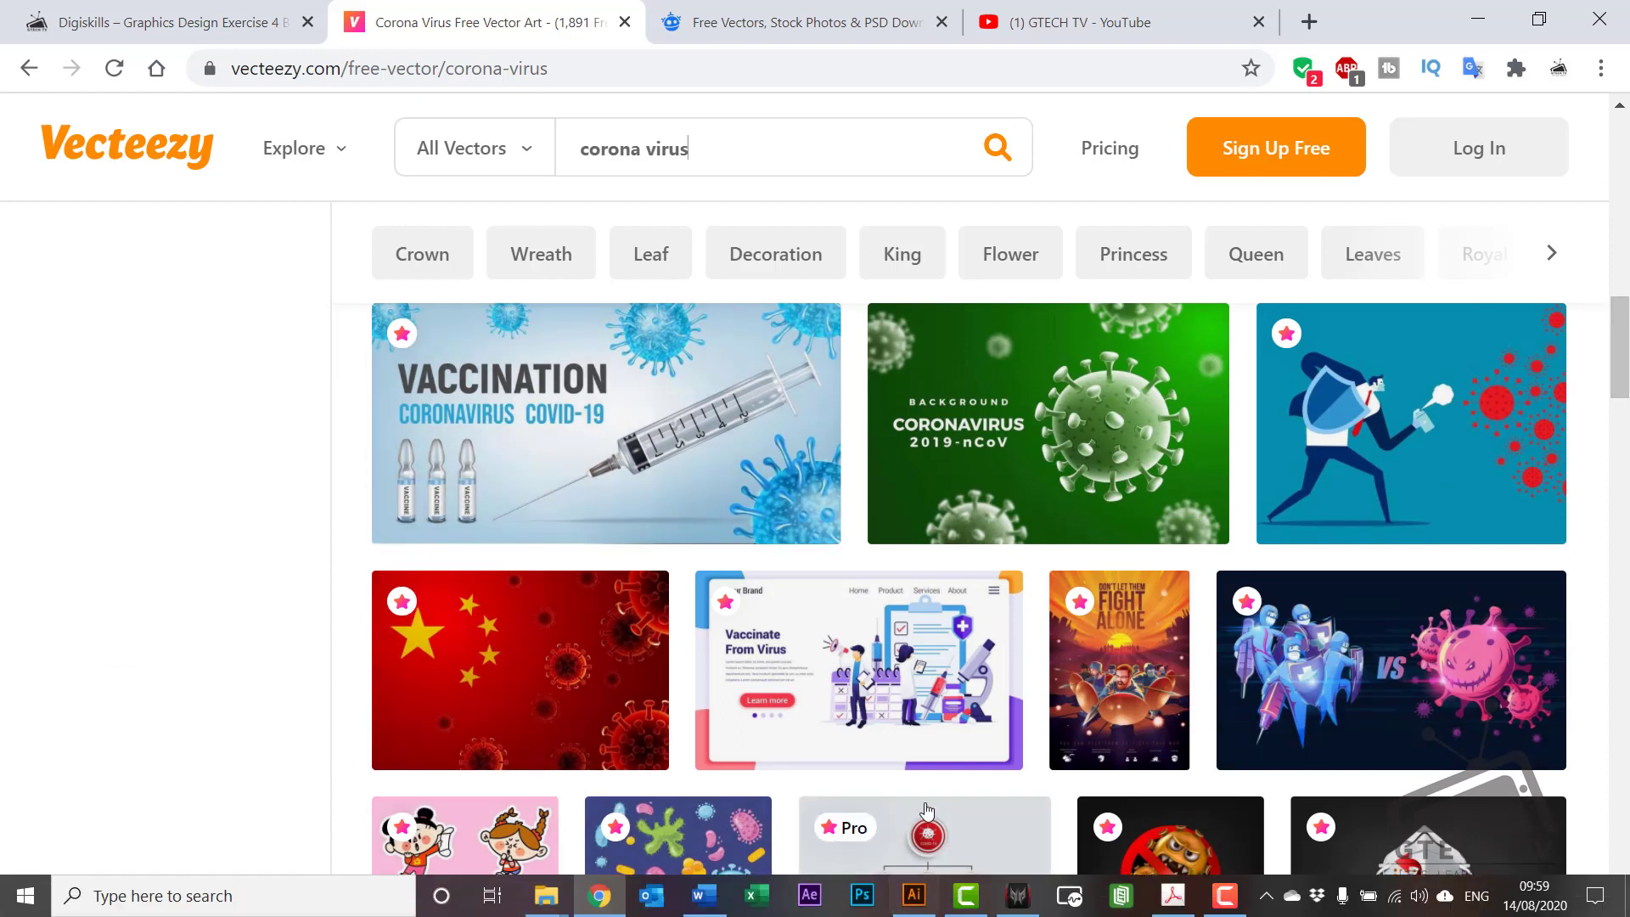
Switch to Adobe Illustrator and create a new document from the Art & Illustration Poster preset, 457.2 x 609.6 mm
{"action": "left_click", "coordinate": [914, 895]}
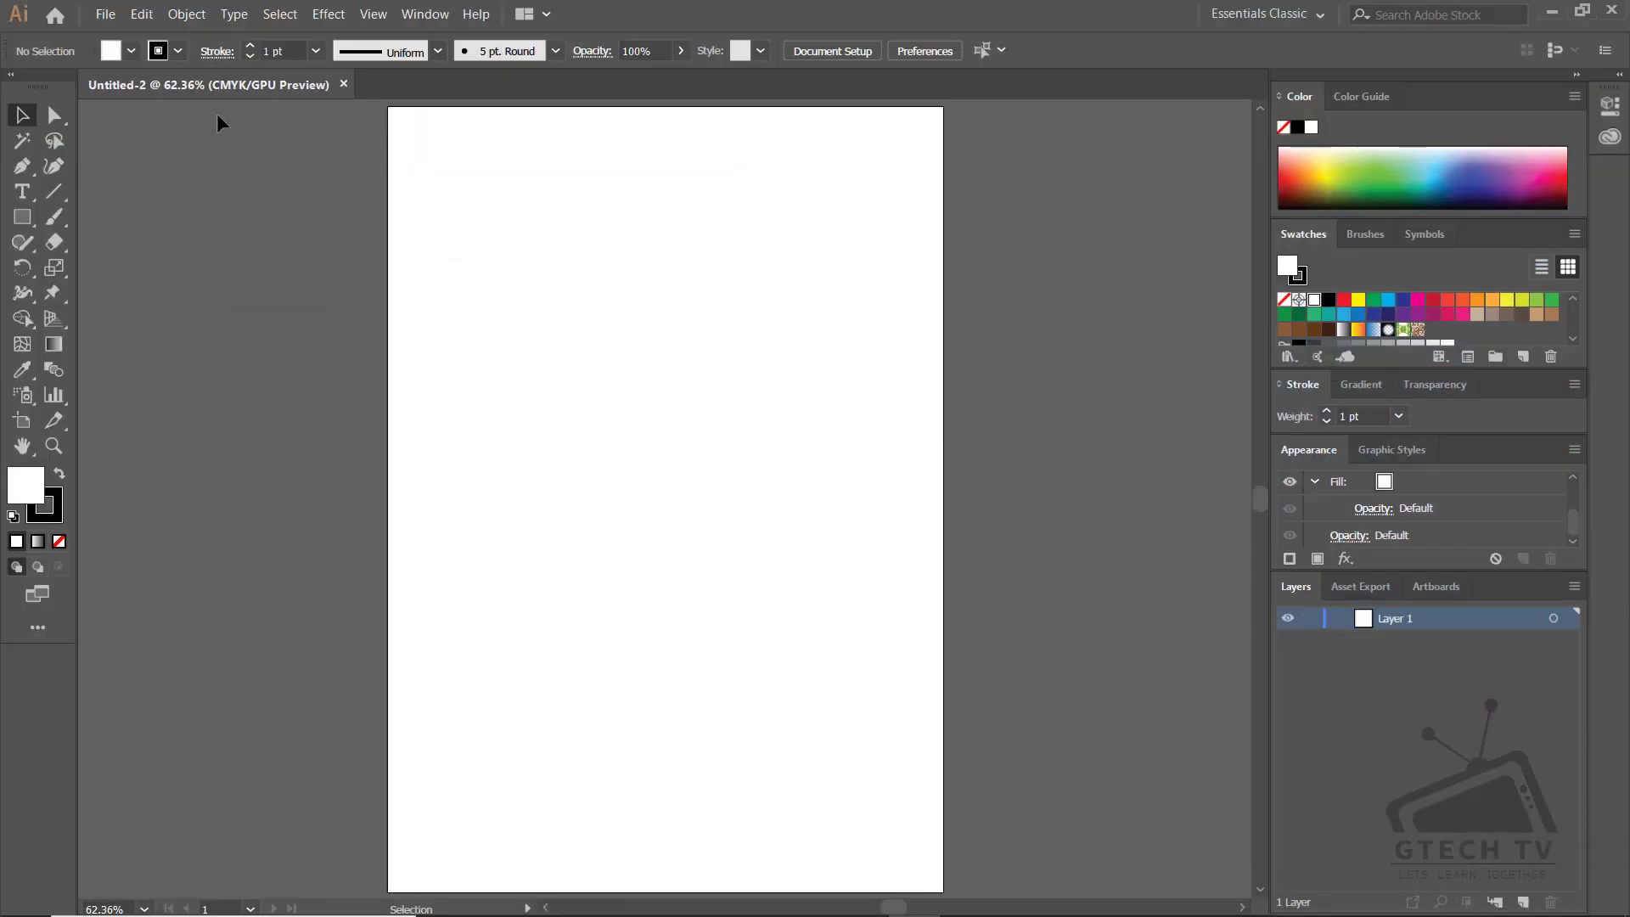
{"action": "left_click", "coordinate": [108, 19]}
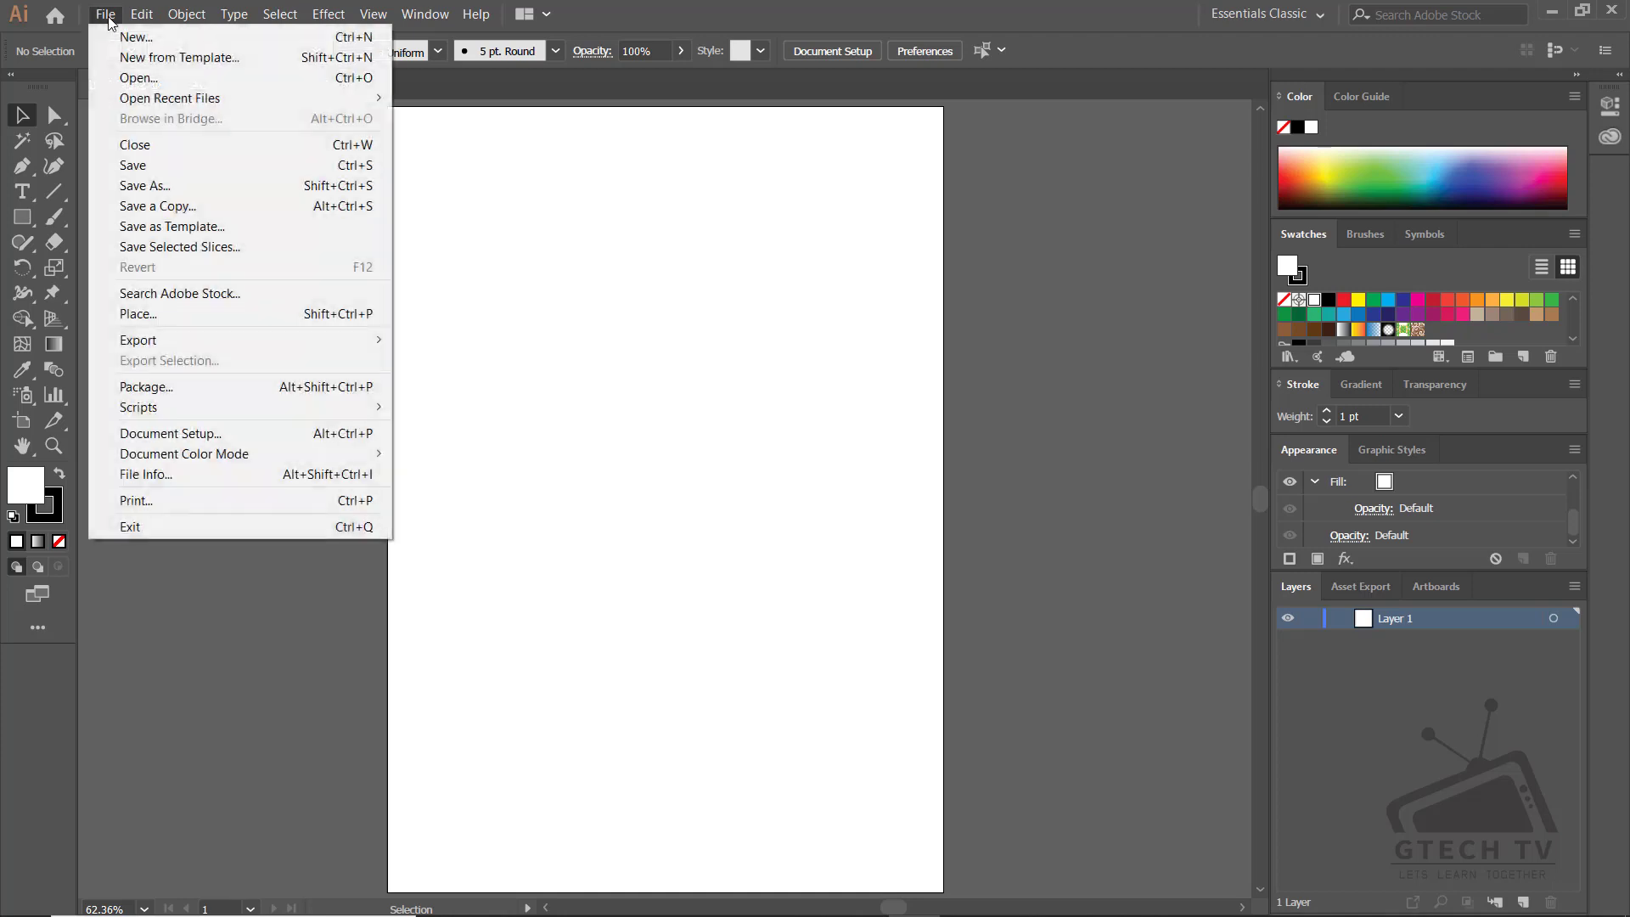
{"action": "left_click", "coordinate": [165, 43]}
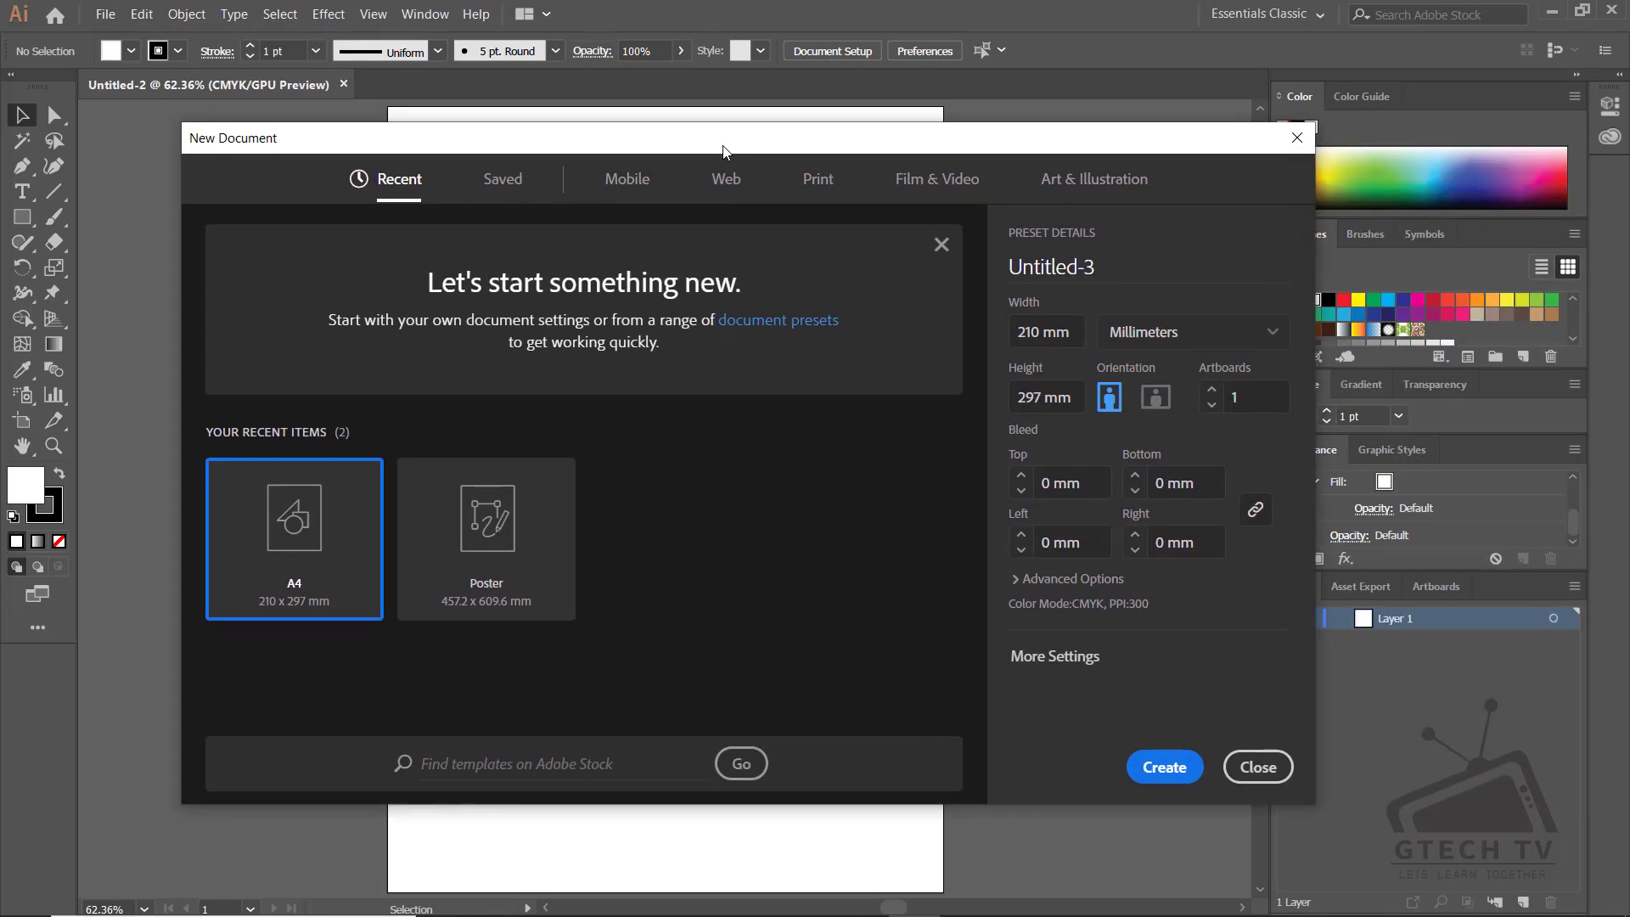
{"action": "left_click", "coordinate": [1066, 177]}
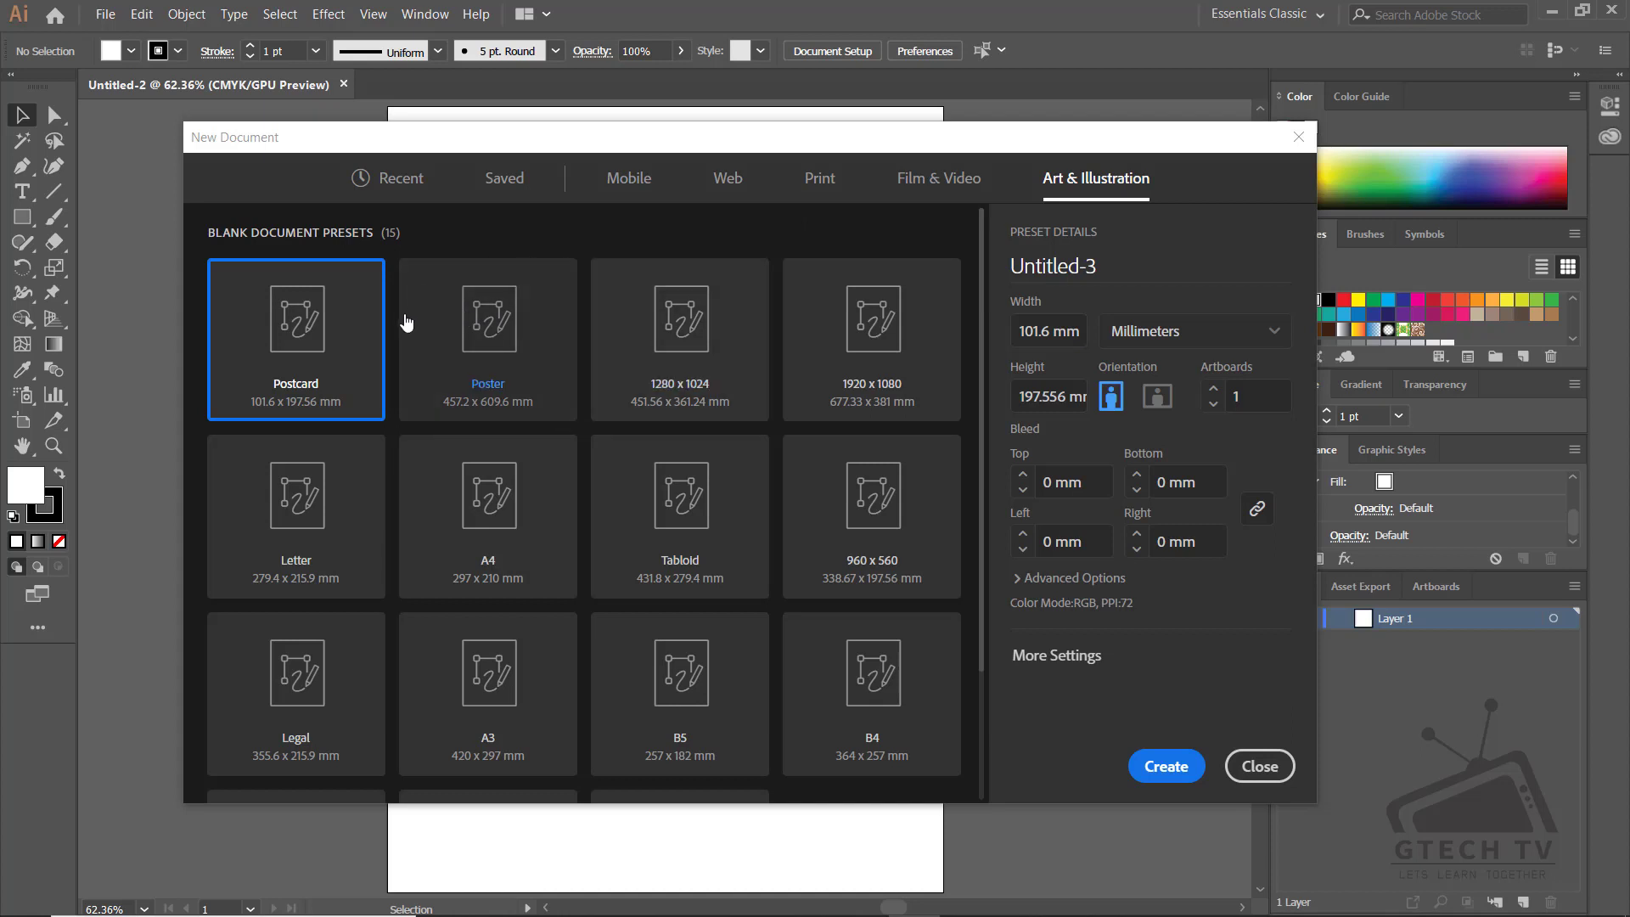
{"action": "left_click", "coordinate": [491, 395]}
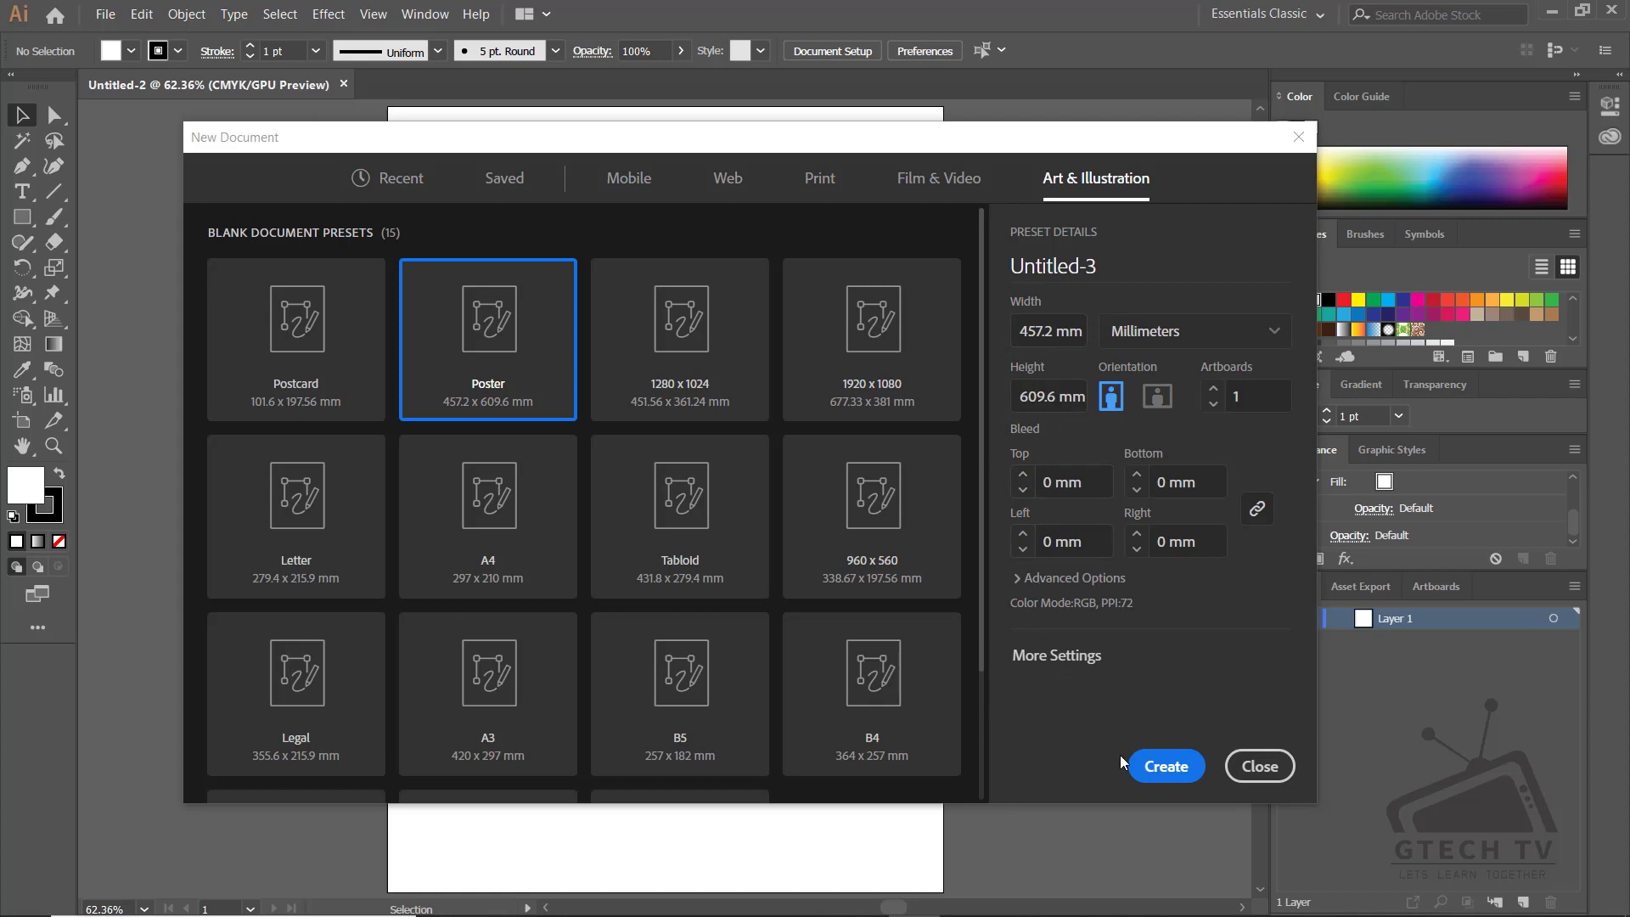
{"action": "left_click", "coordinate": [1151, 765]}
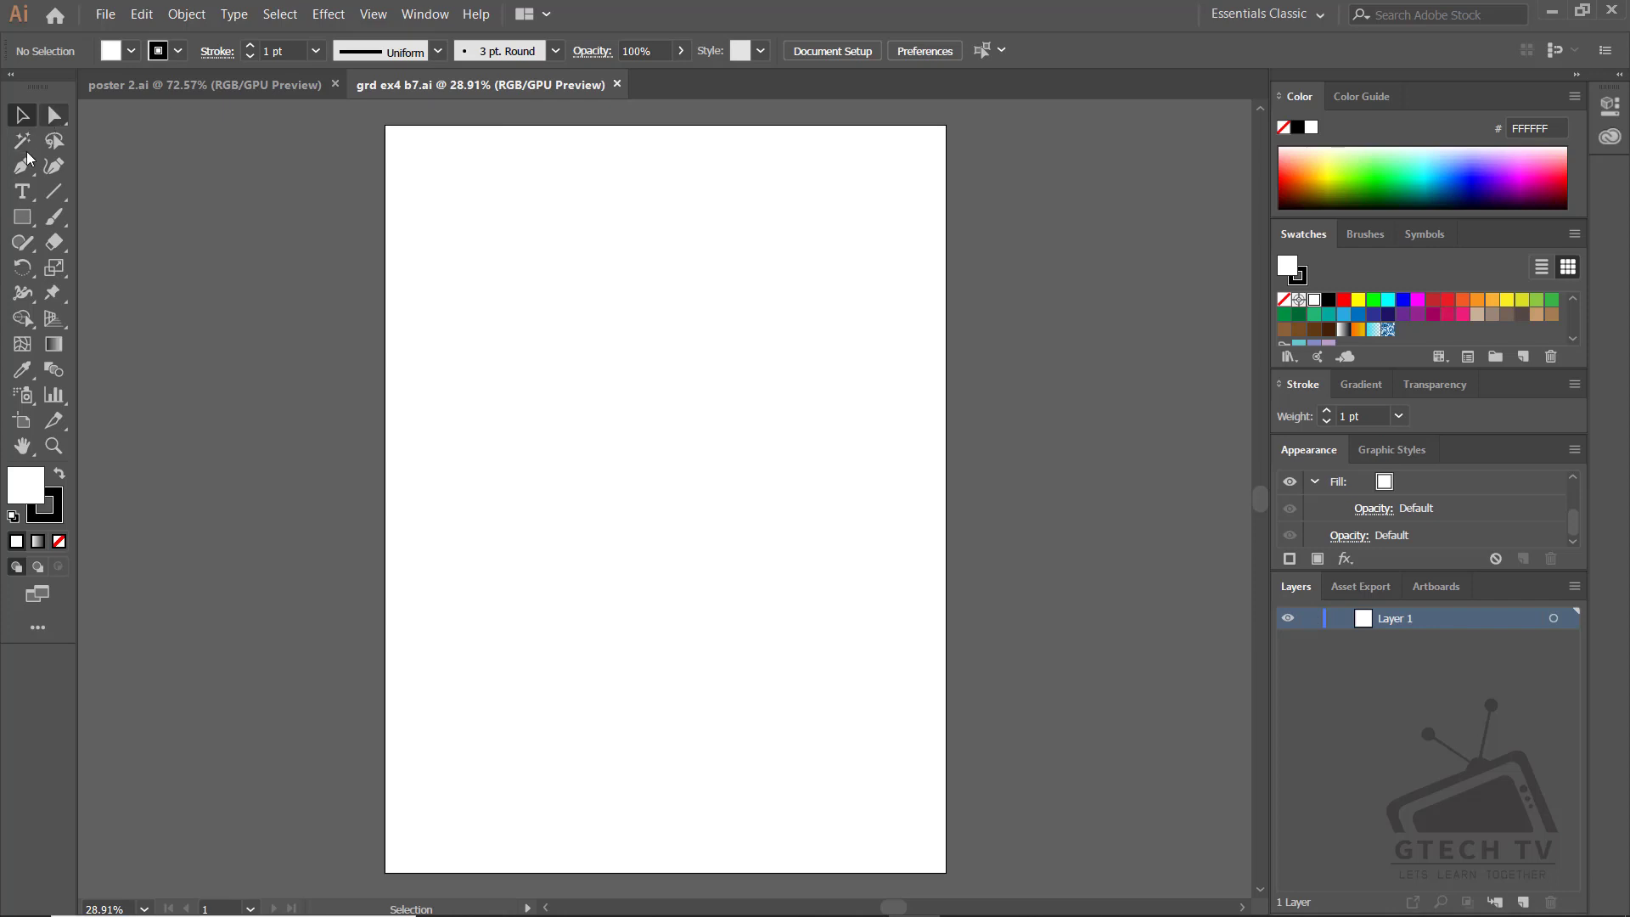
Draw a 457.2 x 609.6 mm rectangle covering the whole artboard and fill it with pale blue DEFAFC
{"action": "left_click", "coordinate": [22, 216]}
{"action": "left_click_drag", "start_coordinate": [384, 125], "coordinate": [943, 872]}
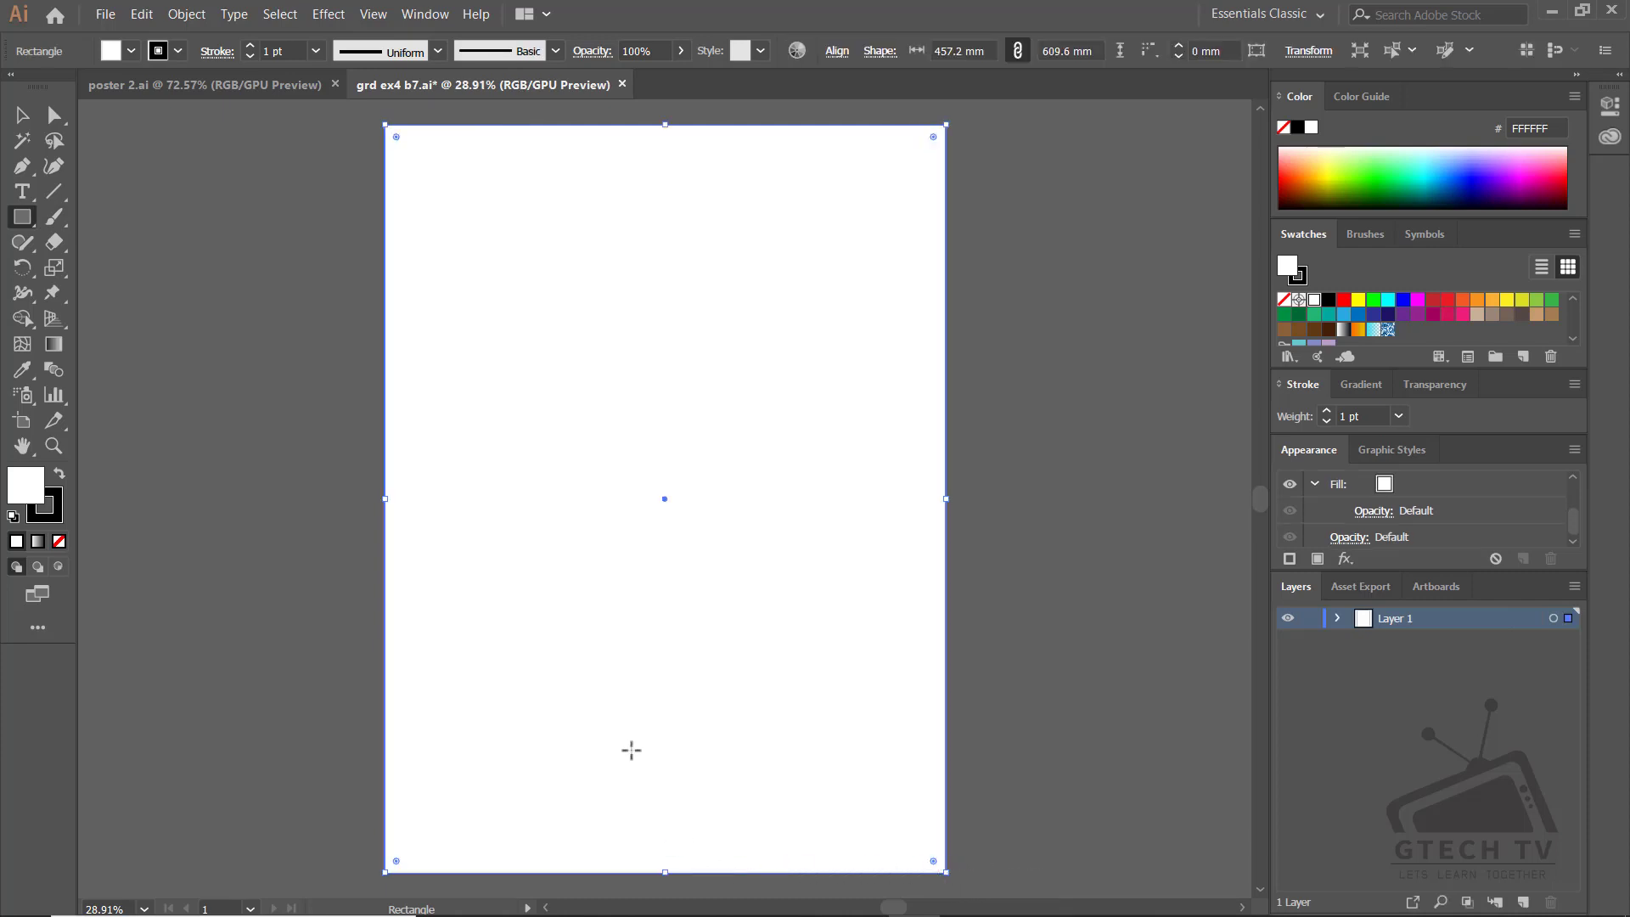
{"action": "double_click", "coordinate": [27, 491]}
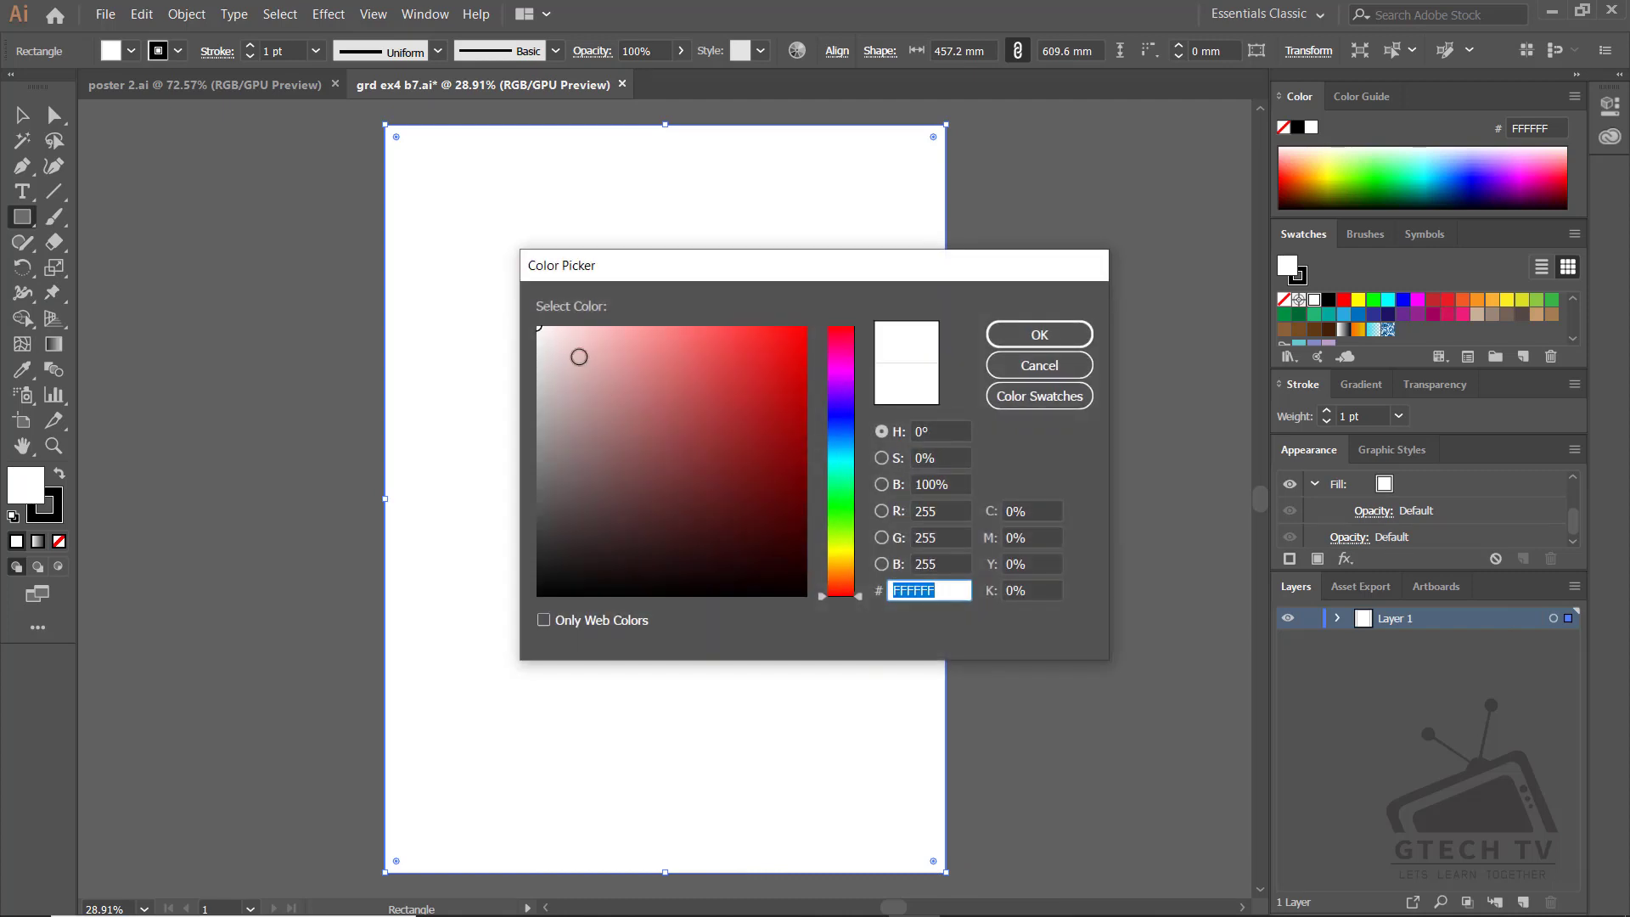
{"action": "left_click", "coordinate": [841, 455]}
{"action": "left_click_drag", "start_coordinate": [711, 356], "coordinate": [644, 302]}
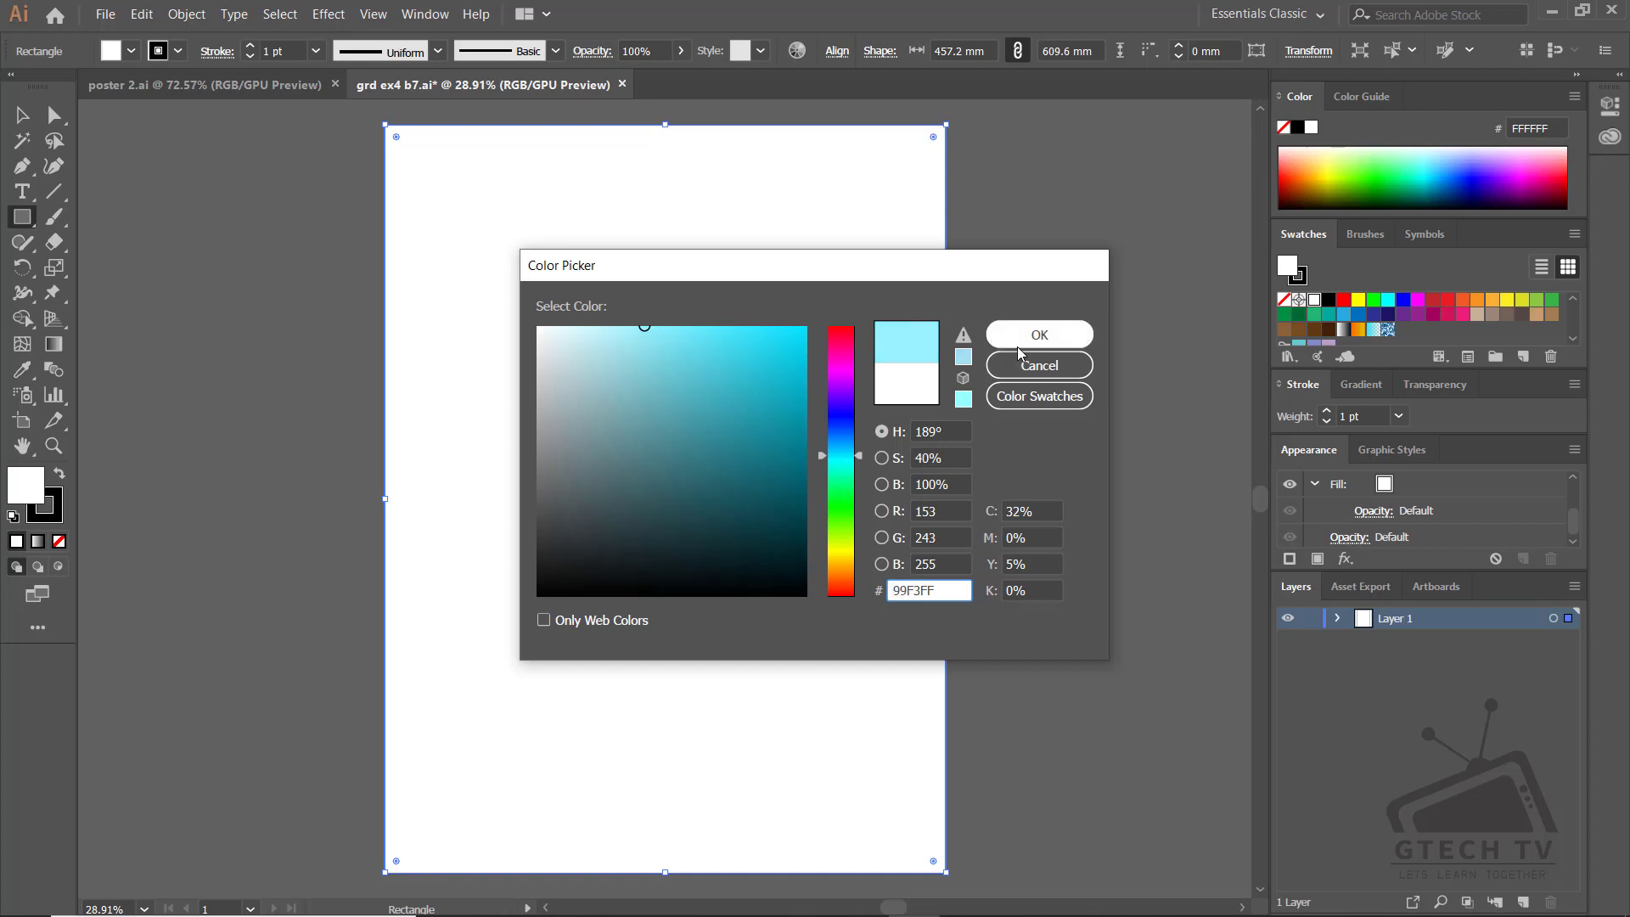
{"action": "left_click", "coordinate": [586, 329]}
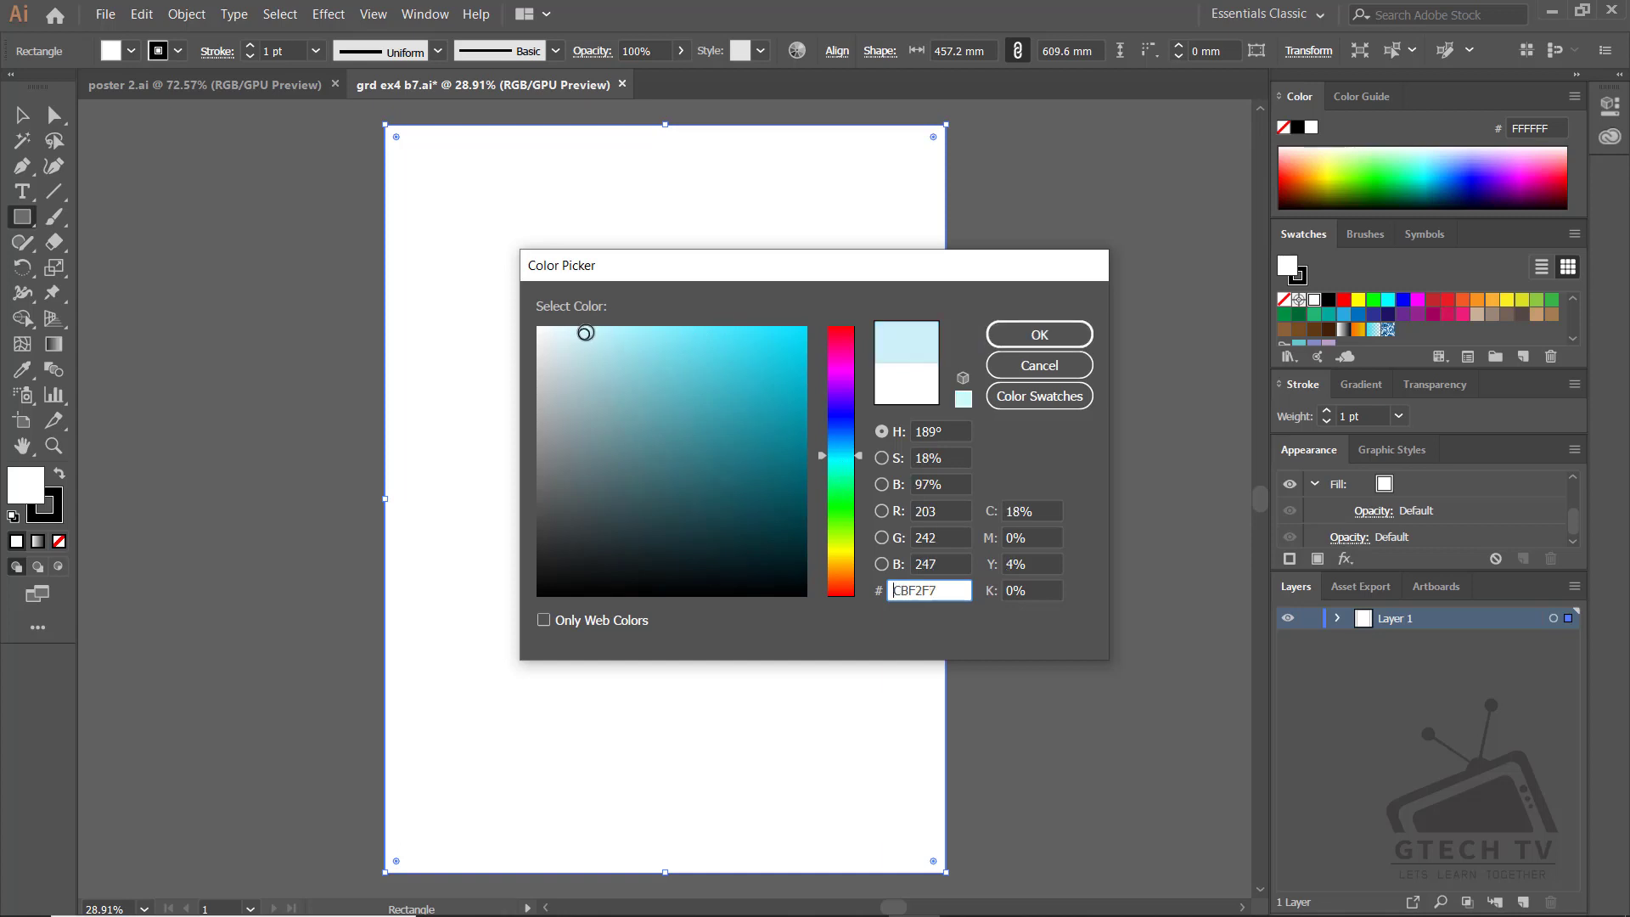
{"action": "left_click", "coordinate": [1066, 336]}
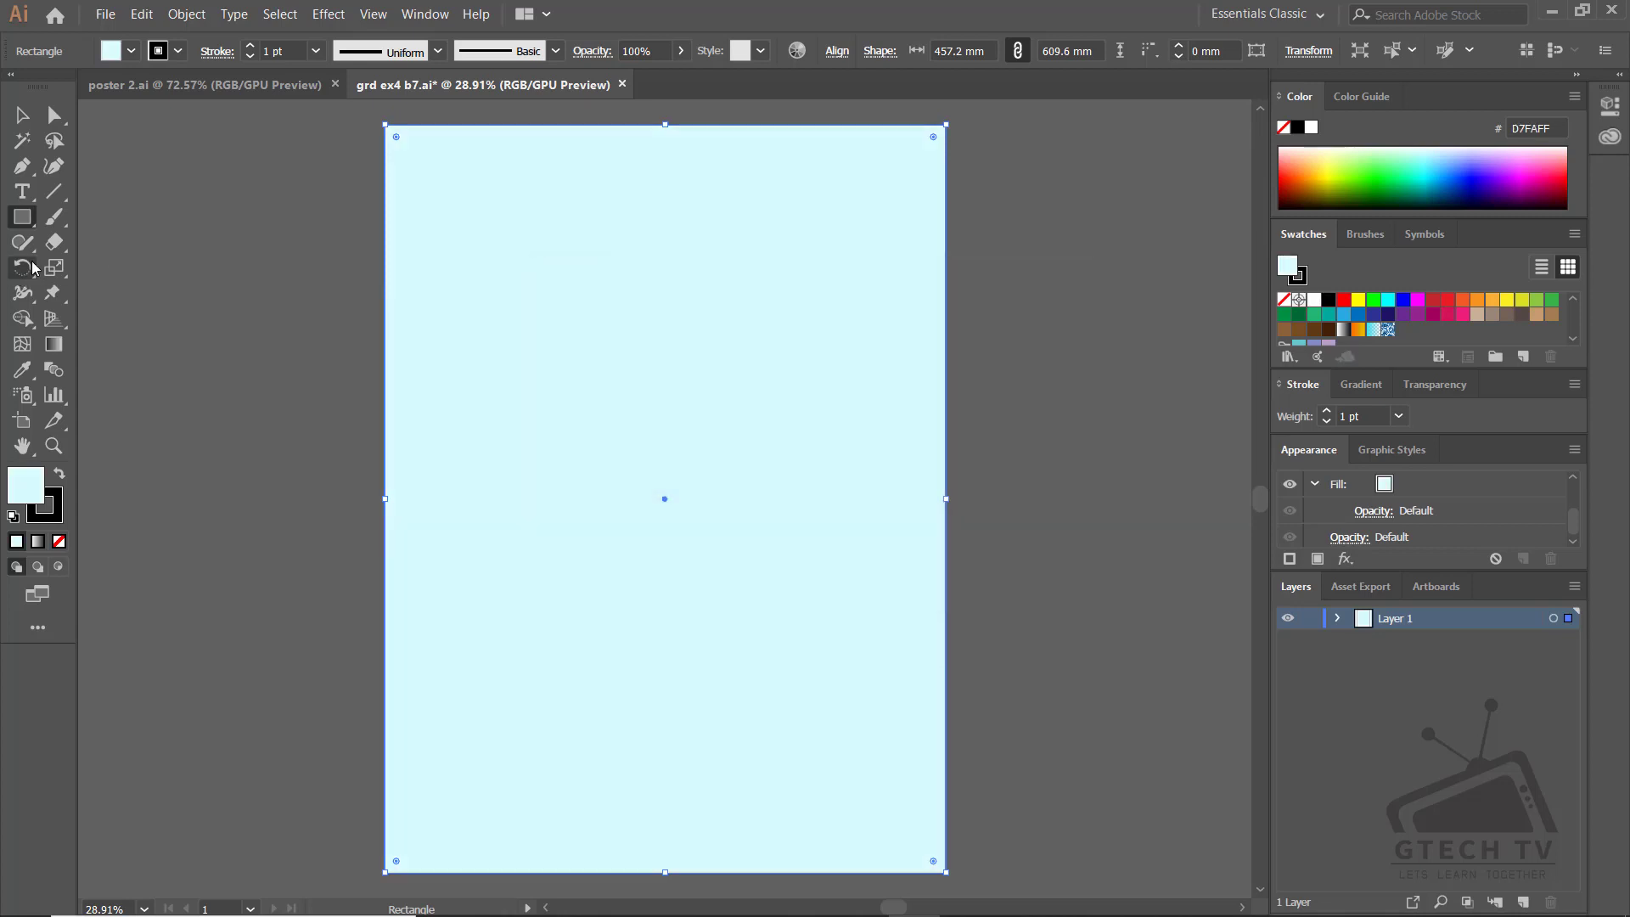
{"action": "double_click", "coordinate": [32, 501]}
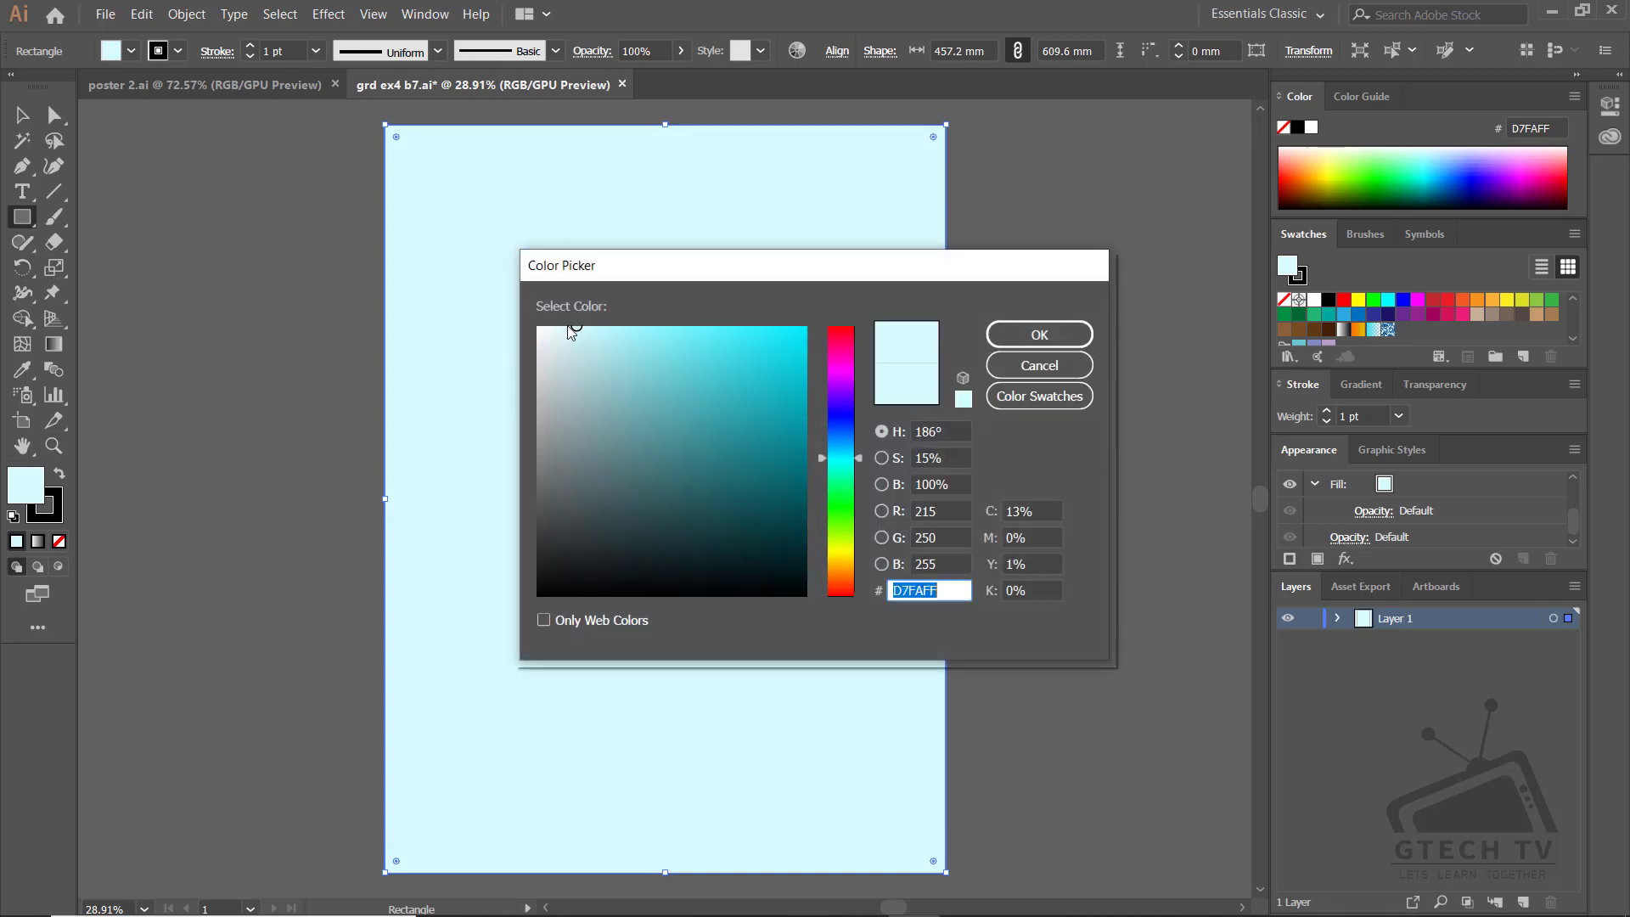
{"action": "left_click", "coordinate": [1014, 334]}
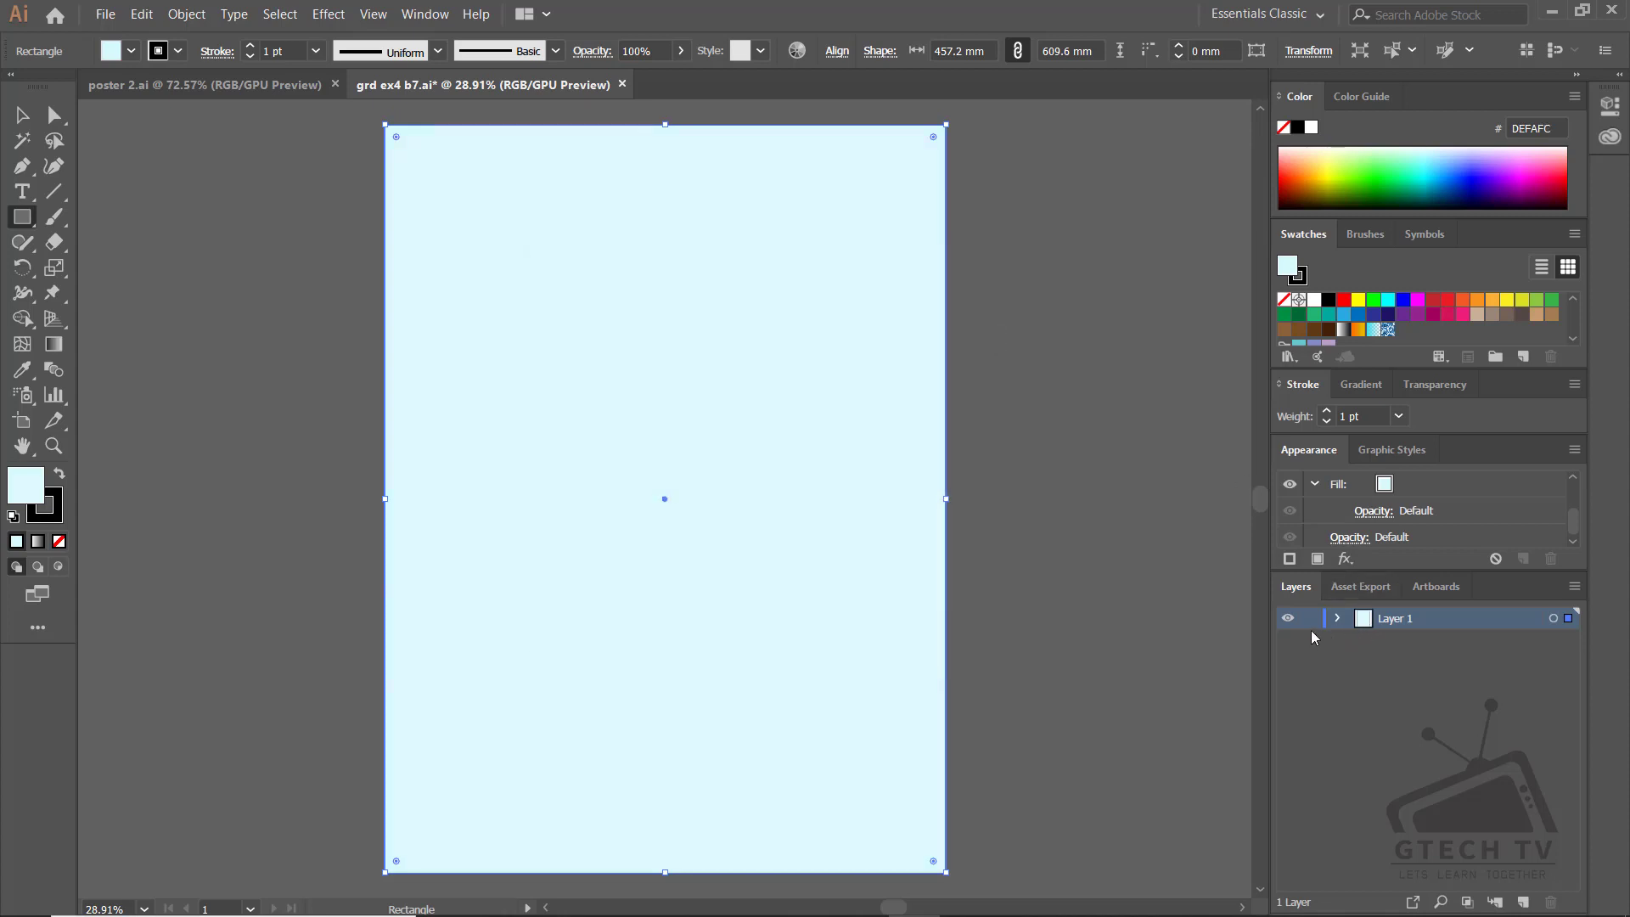
Lock Layer 1 with the background rectangle and add a new layer above it
{"action": "left_click", "coordinate": [1310, 618]}
{"action": "left_click", "coordinate": [21, 118]}
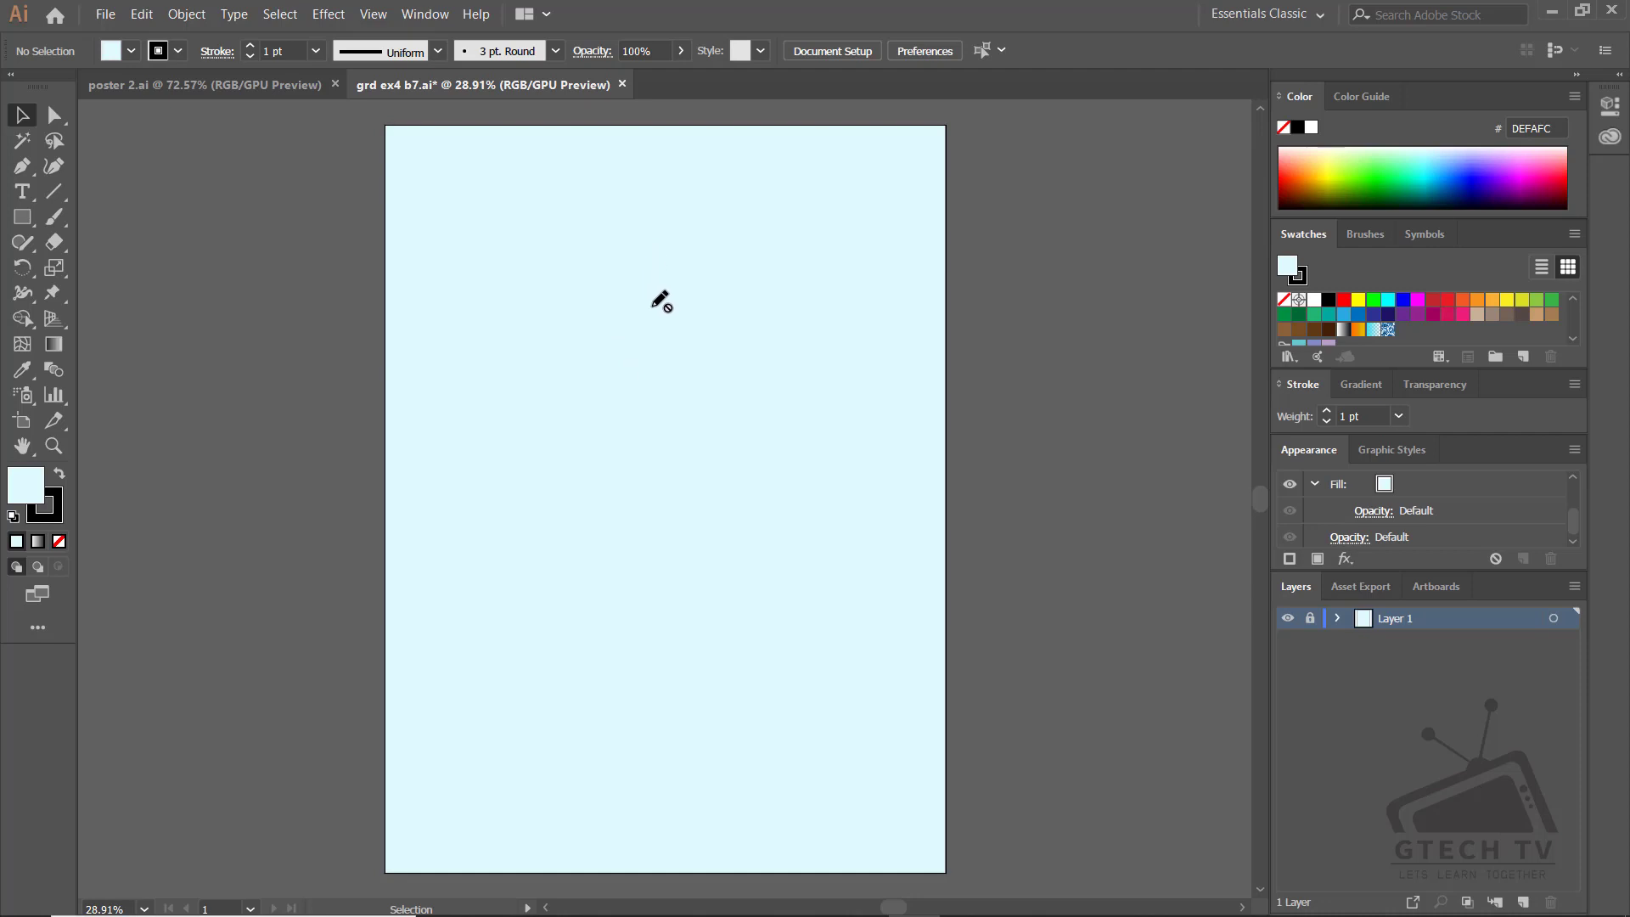
{"action": "left_click", "coordinate": [1523, 901]}
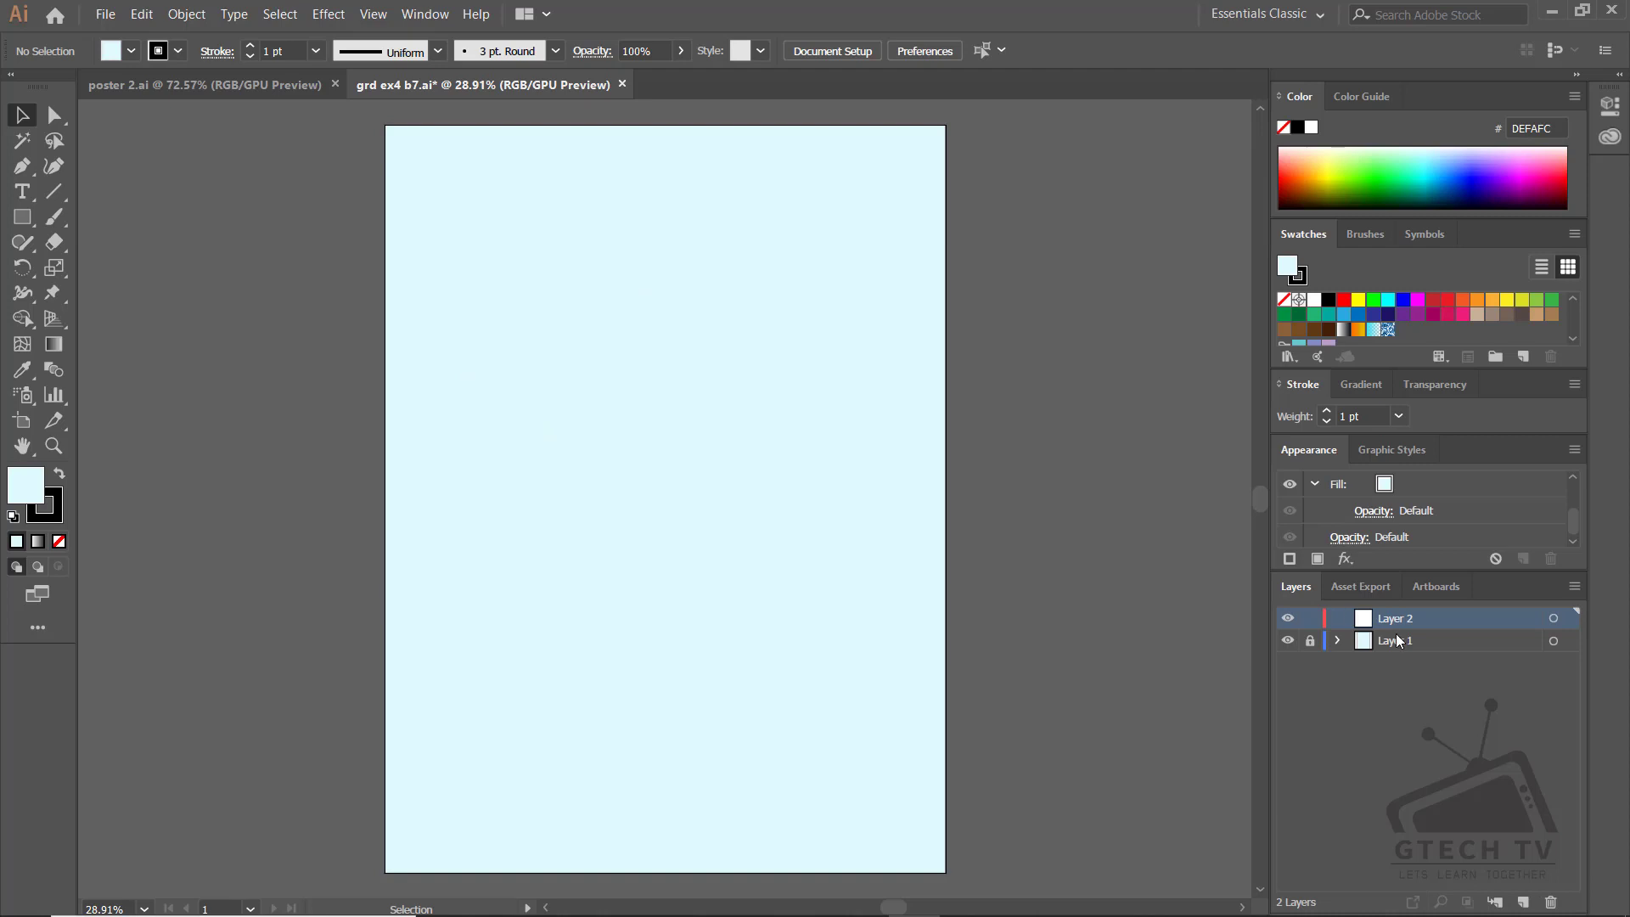
Rename Layer 1 as BACKGROUND and make Layer 2 the active layer
{"action": "left_click", "coordinate": [1402, 643]}
{"action": "double_click", "coordinate": [1398, 640]}
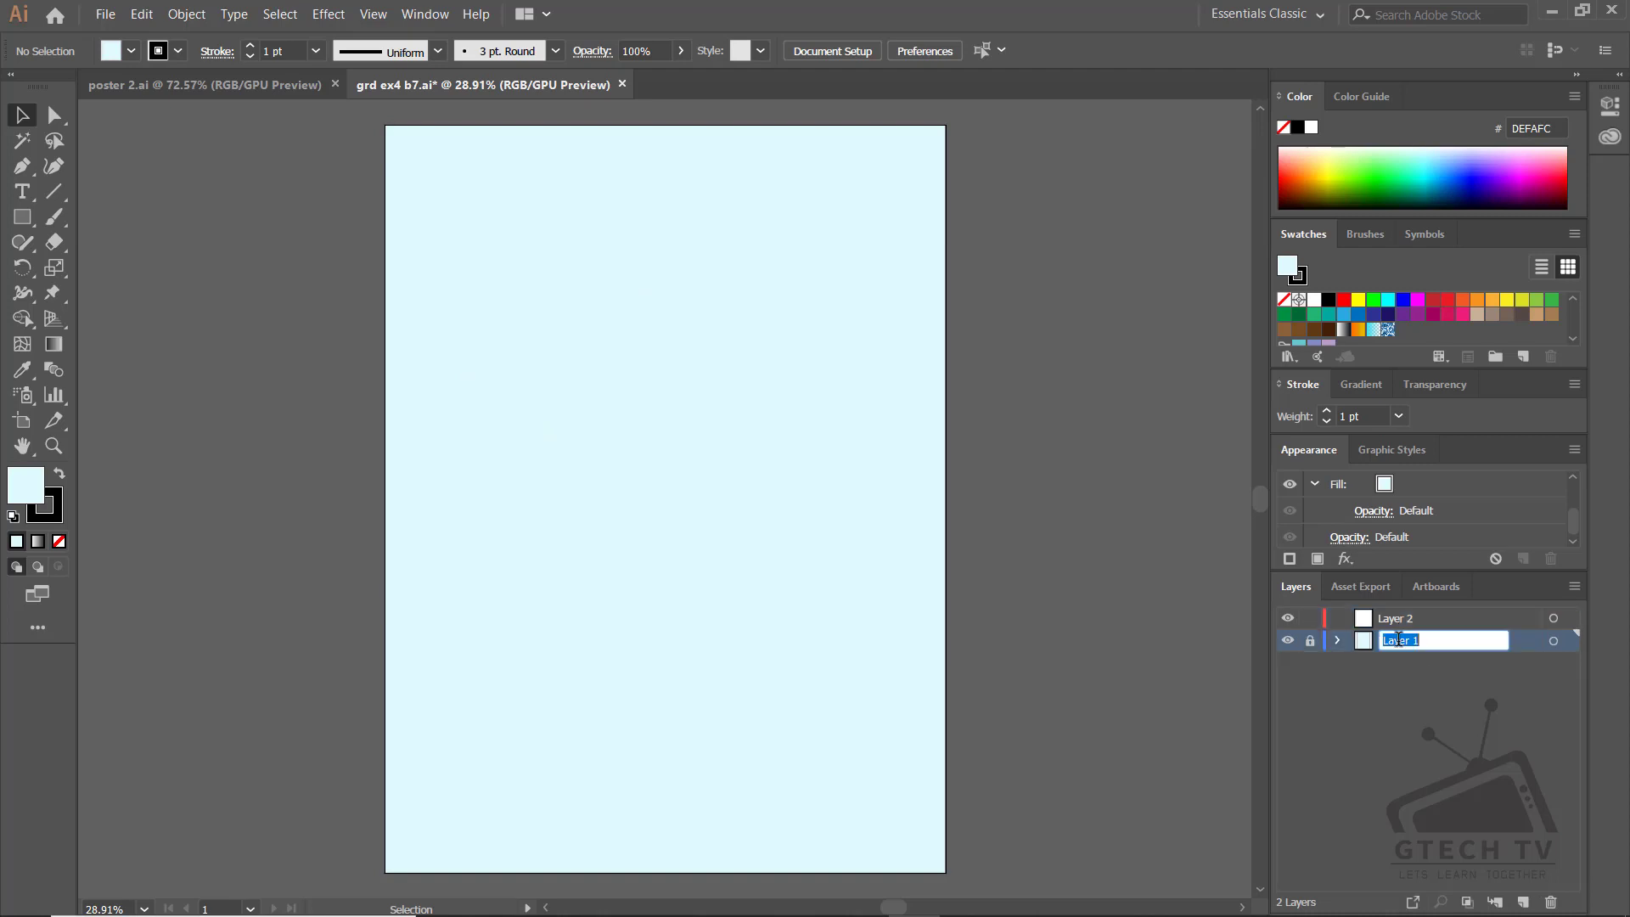
{"action": "type", "text": "ba"}
{"action": "key", "text": "Caps_Lock"}
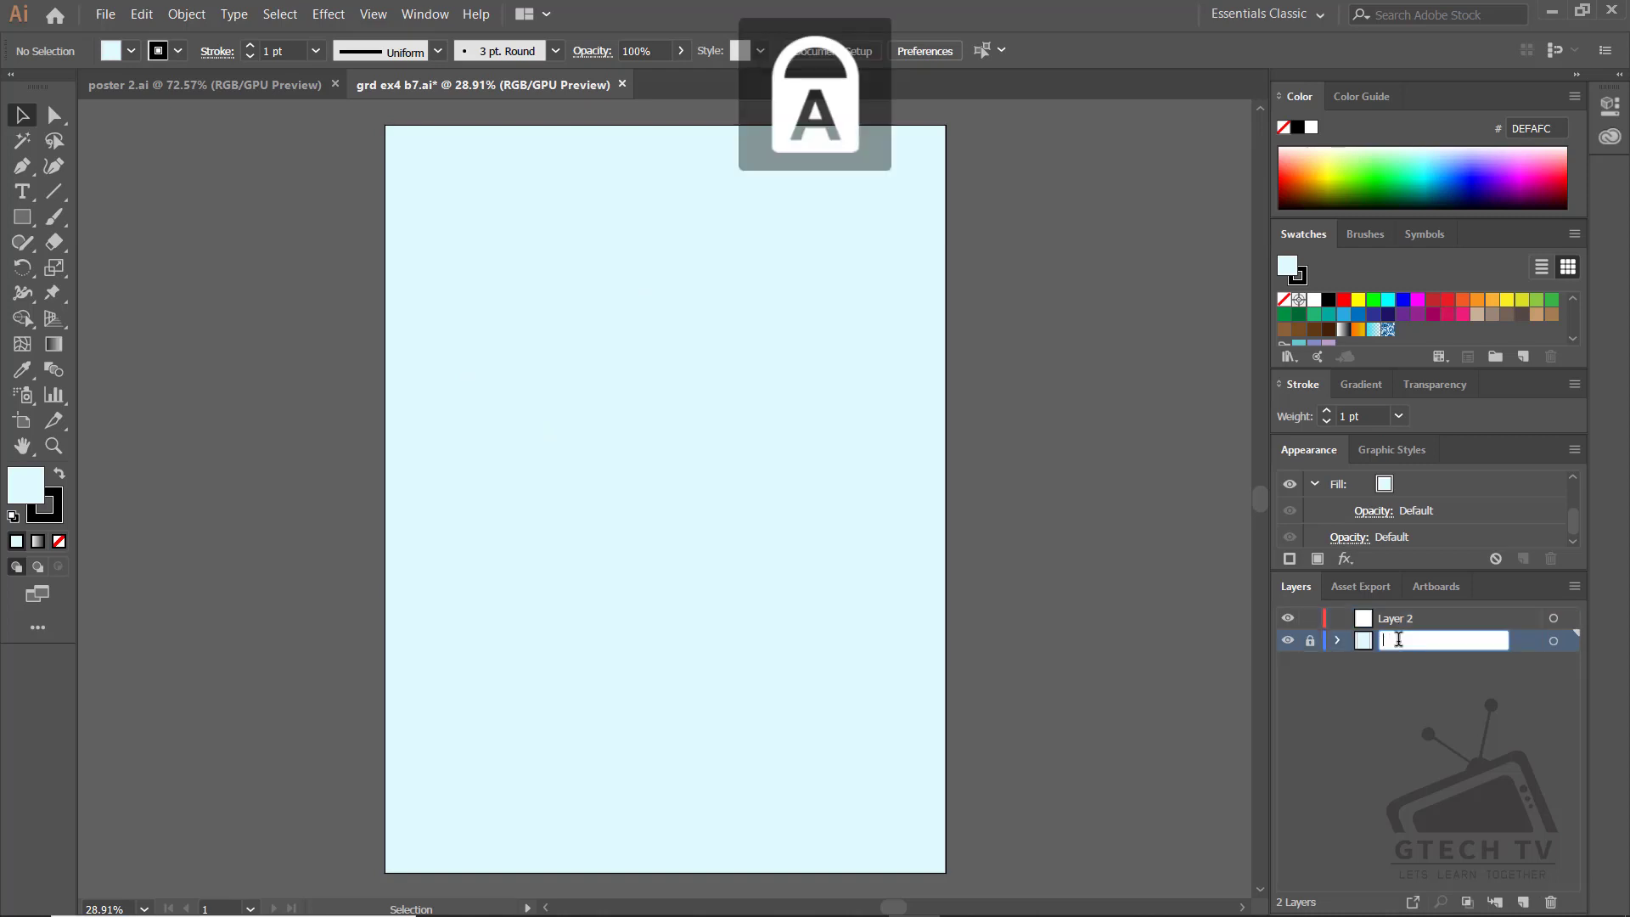
{"action": "type", "text": "CKGROUND"}
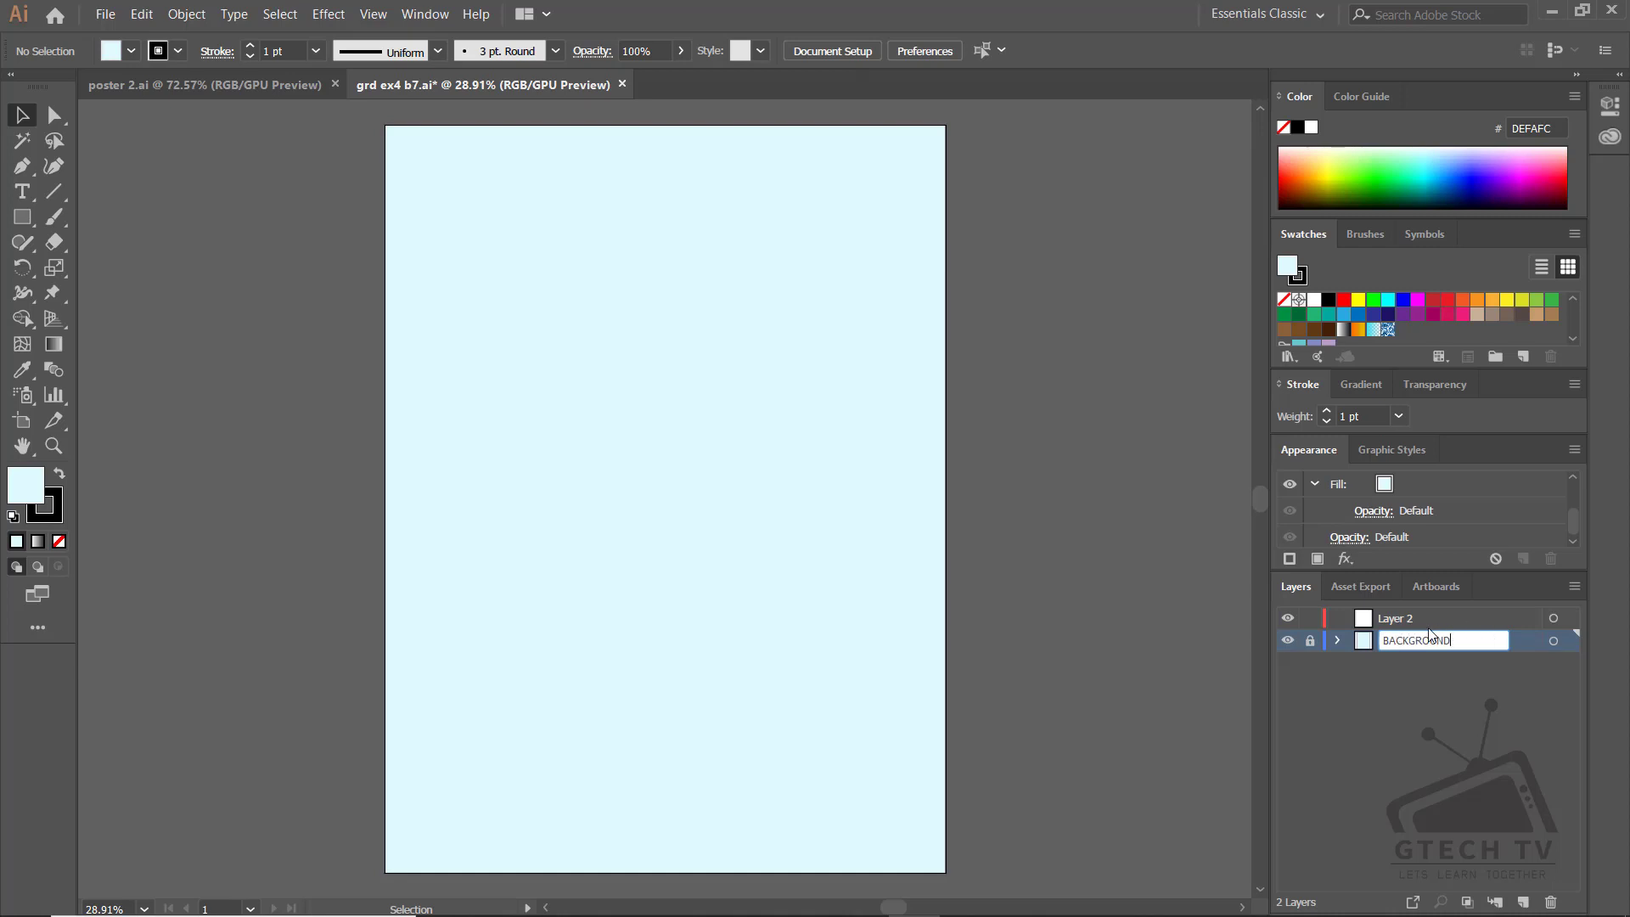
{"action": "left_click", "coordinate": [1411, 620]}
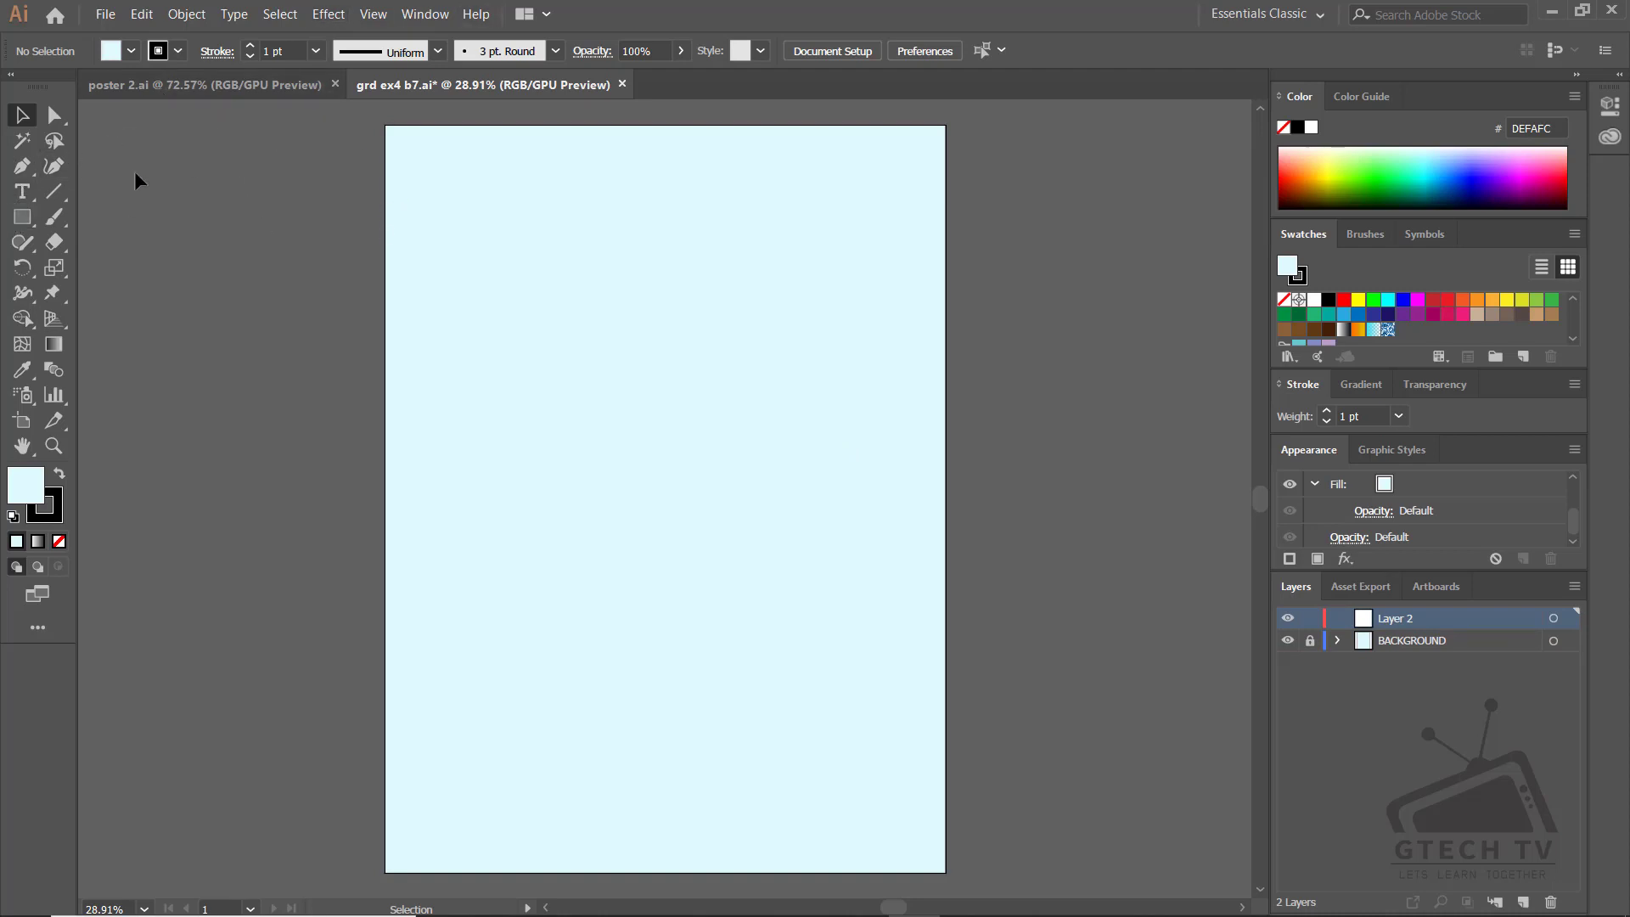
Draw a rectangle about 258 x 49 mm near the top of the poster and give it a 3 pt stroke
{"action": "left_click", "coordinate": [21, 219]}
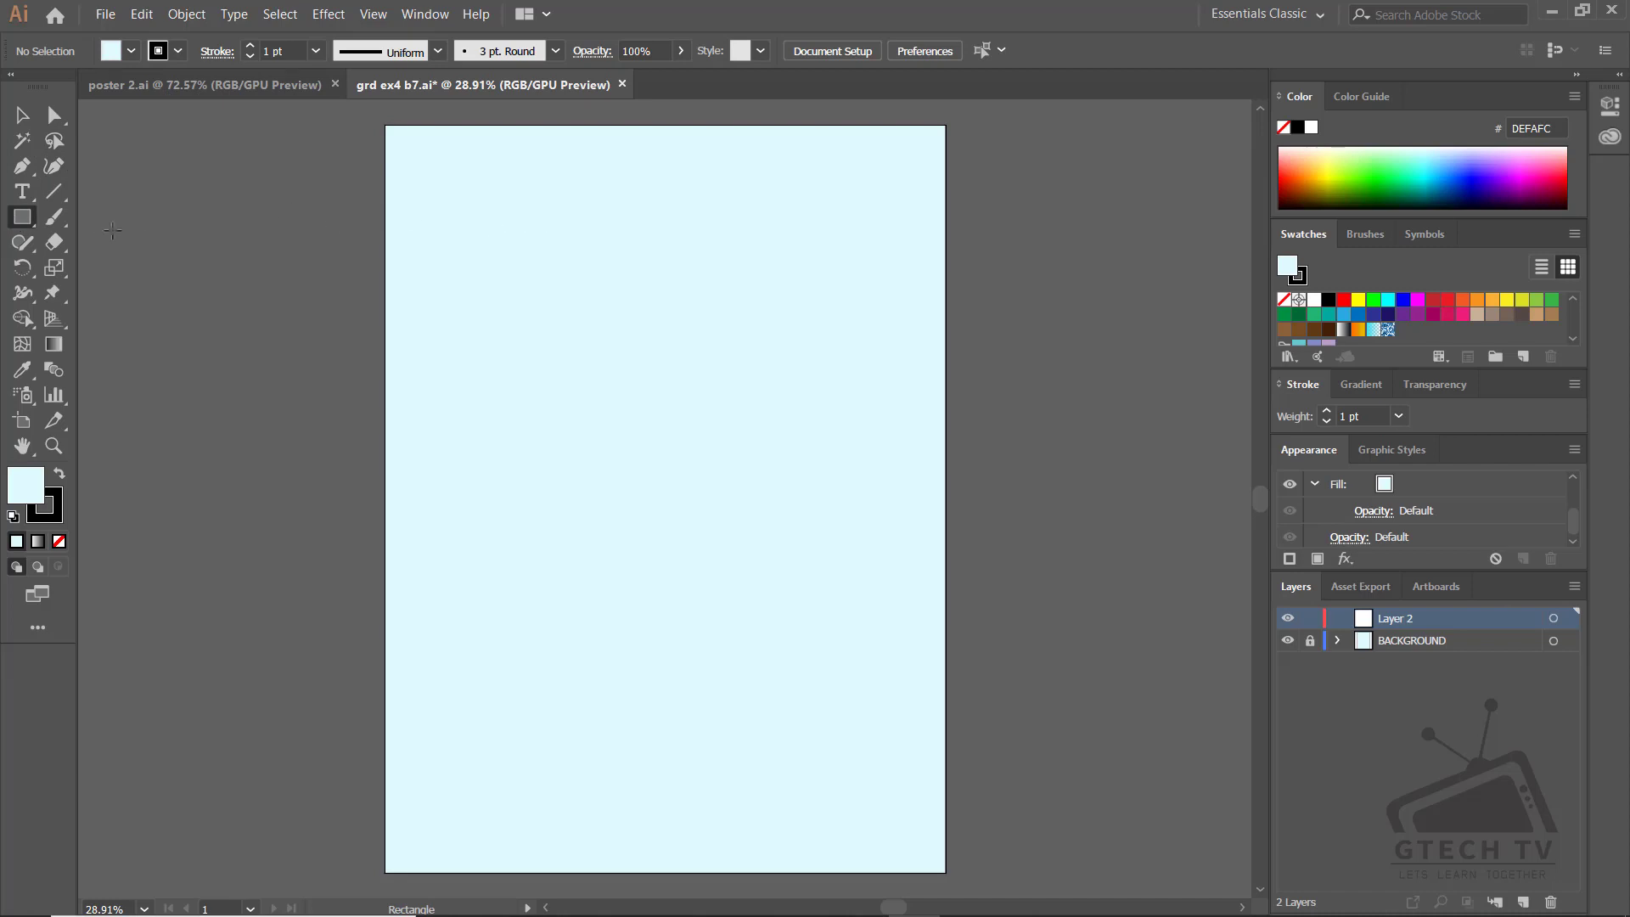
{"action": "left_click_drag", "start_coordinate": [487, 204], "coordinate": [804, 263]}
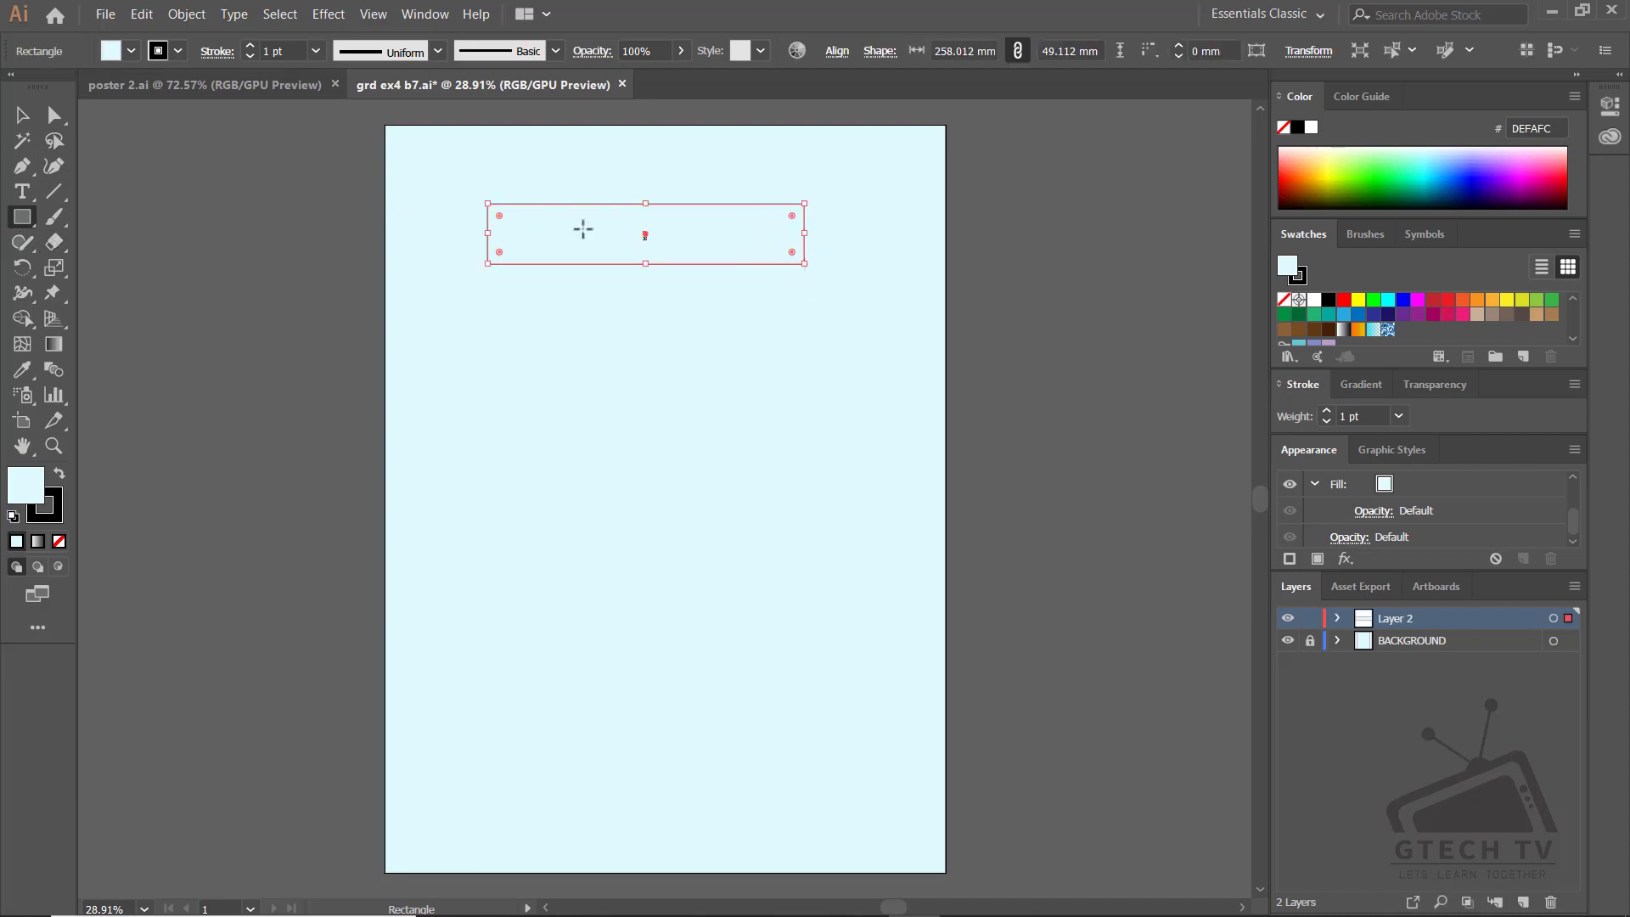
{"action": "key", "text": "v"}
{"action": "left_click", "coordinate": [560, 267]}
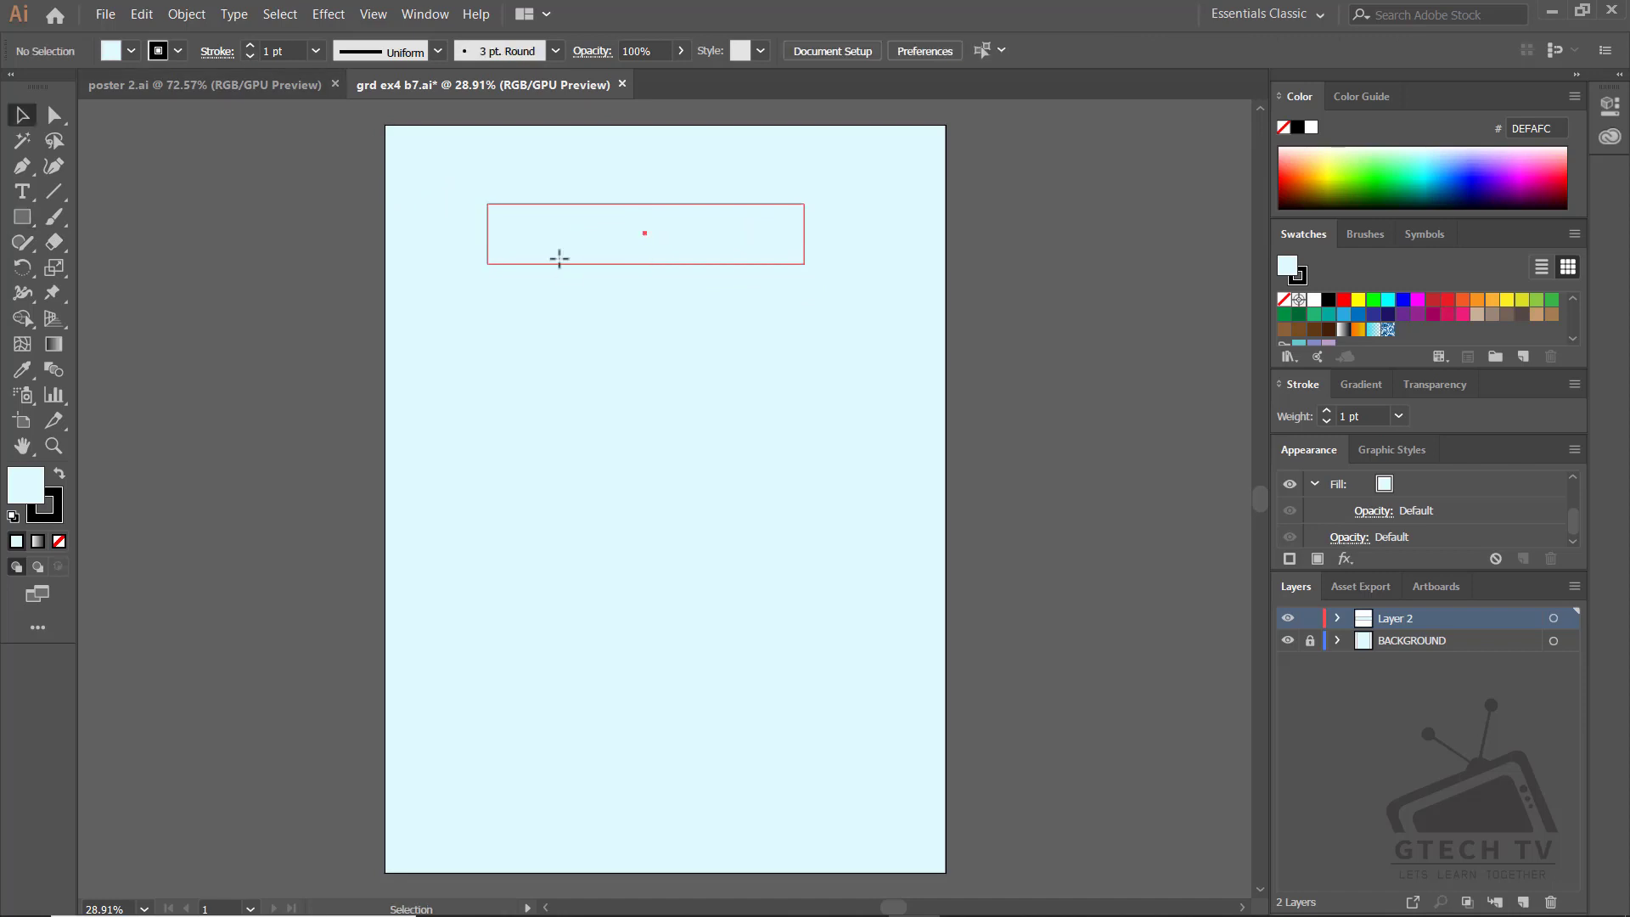
{"action": "left_click", "coordinate": [549, 263]}
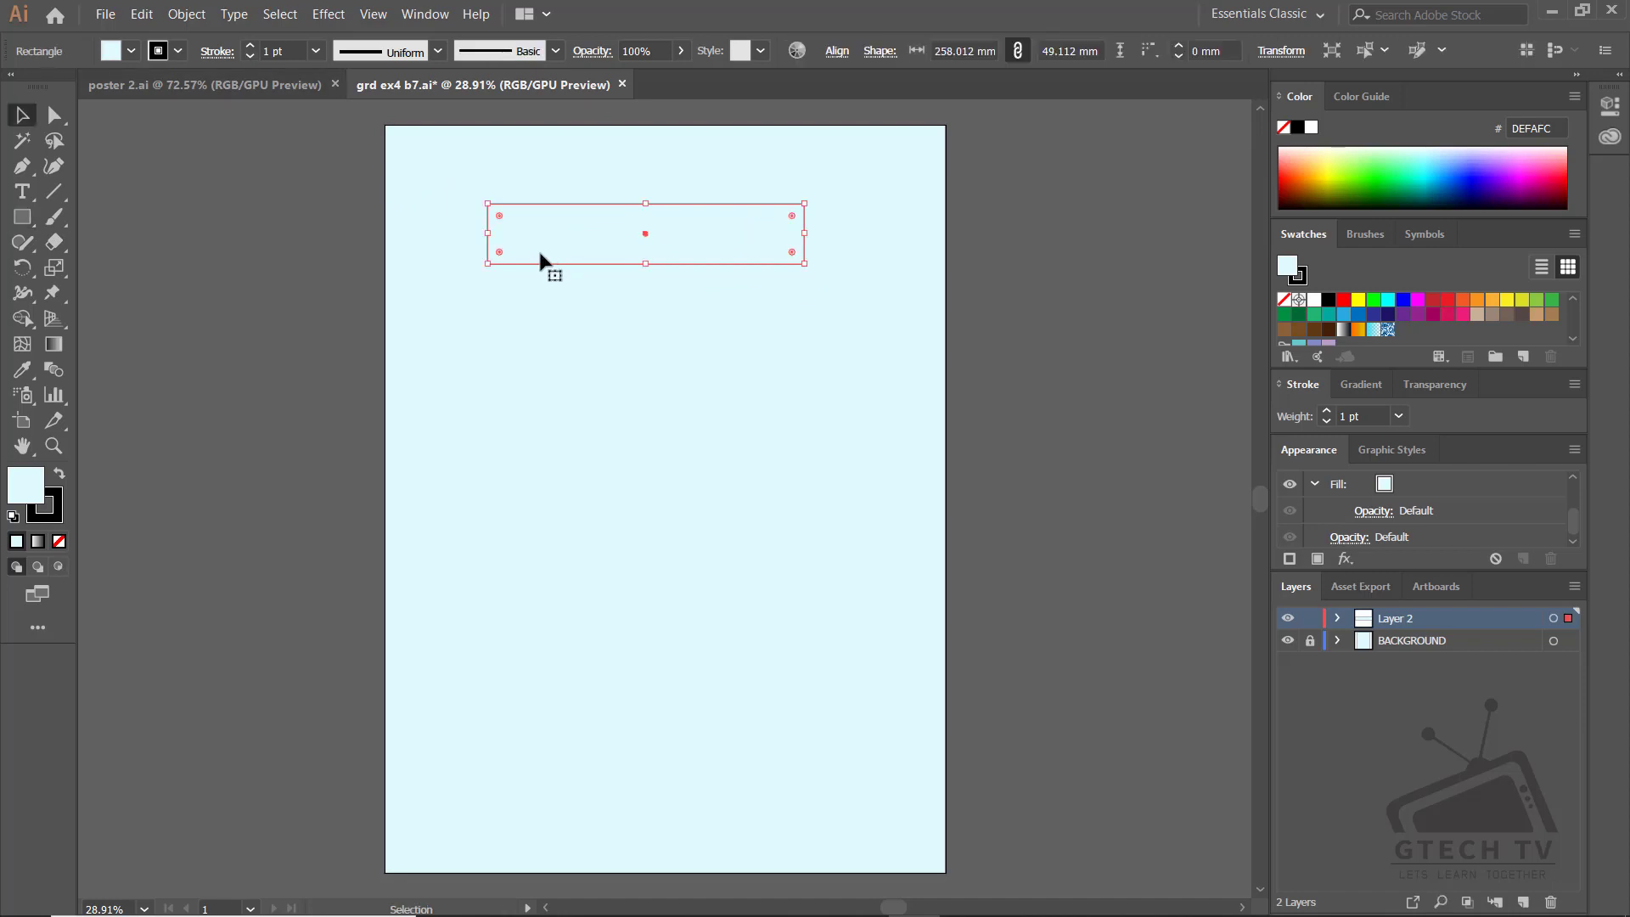
{"action": "left_click", "coordinate": [251, 45]}
{"action": "left_click", "coordinate": [251, 46]}
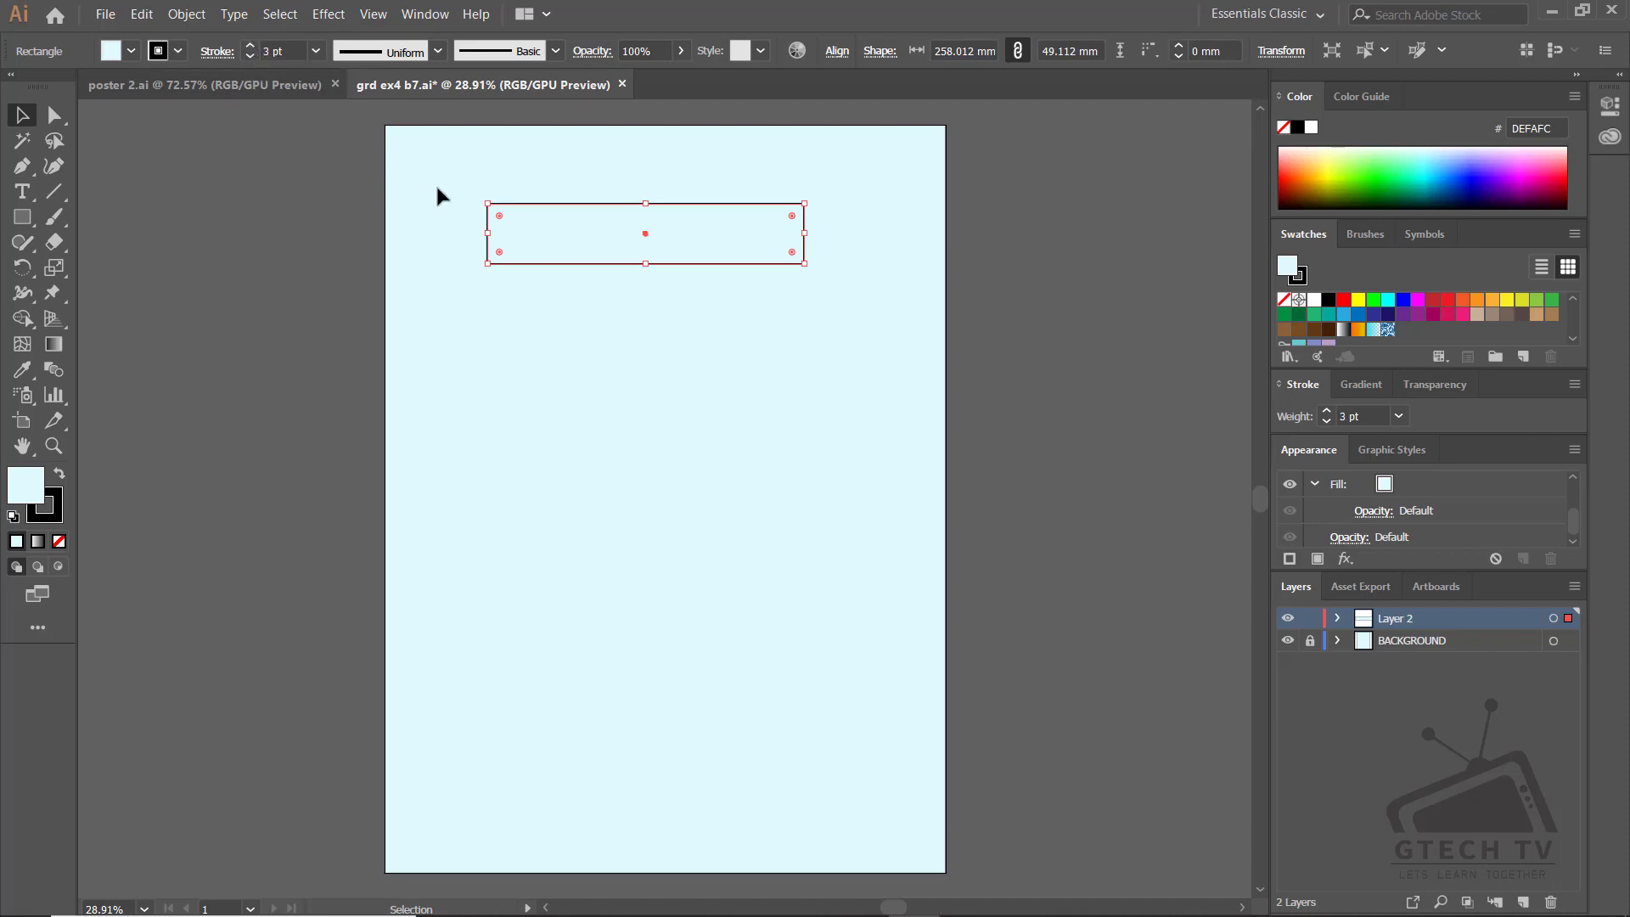
Round the rectangle's corners fully into a pill shape and centre it horizontally on the artboard
{"action": "left_click_drag", "start_coordinate": [499, 254], "coordinate": [570, 247]}
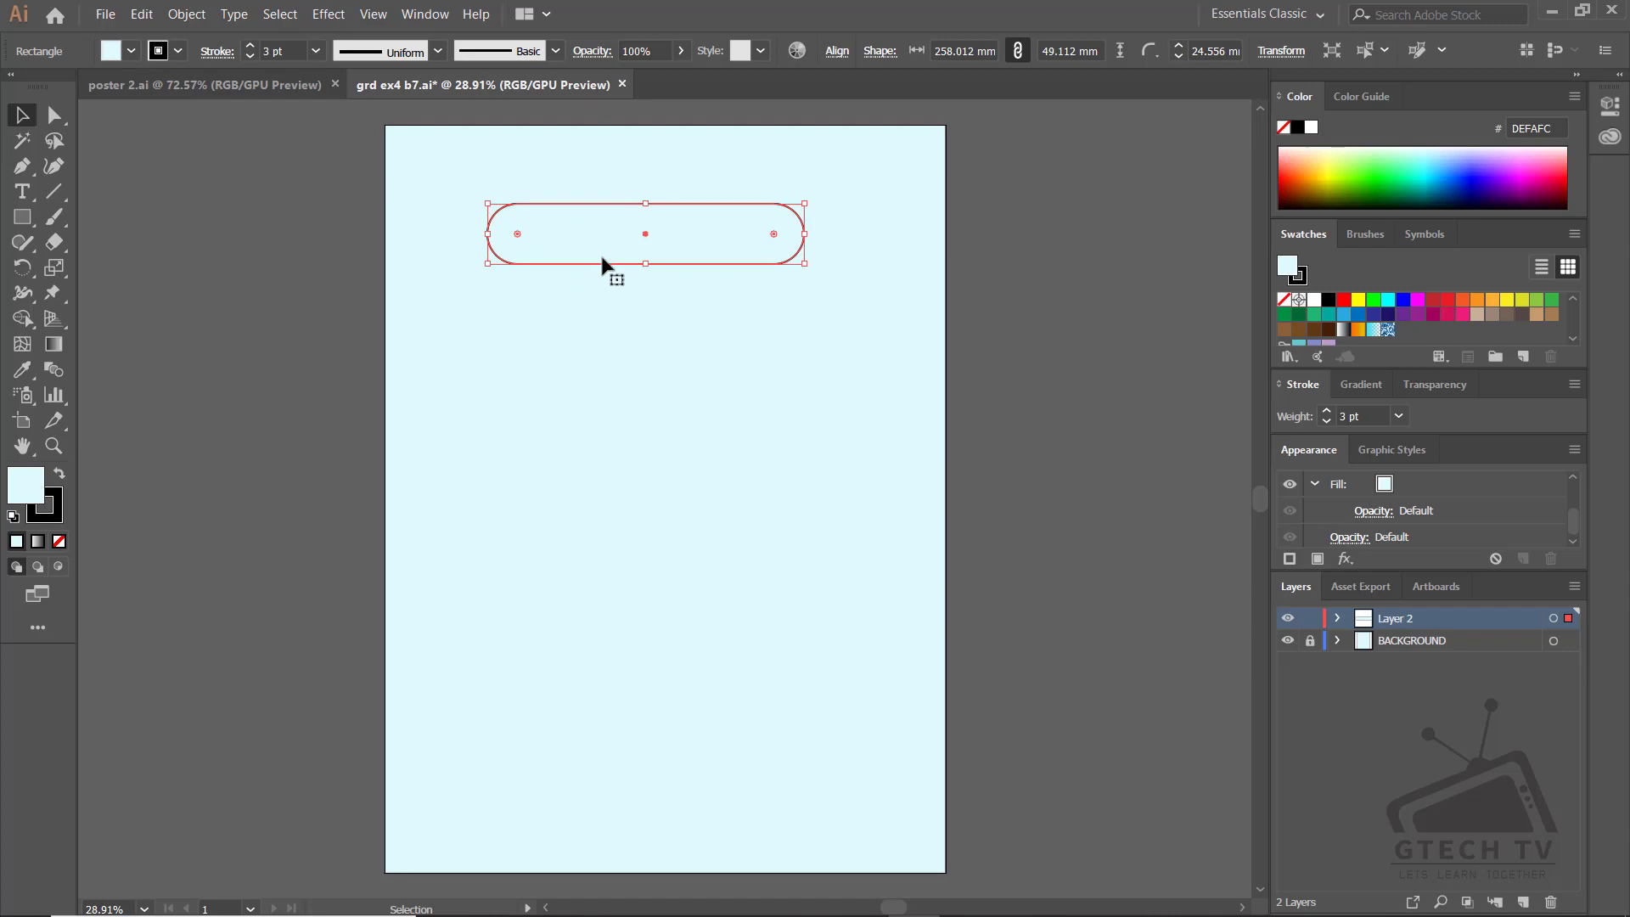
{"action": "left_click_drag", "start_coordinate": [608, 262], "coordinate": [627, 251]}
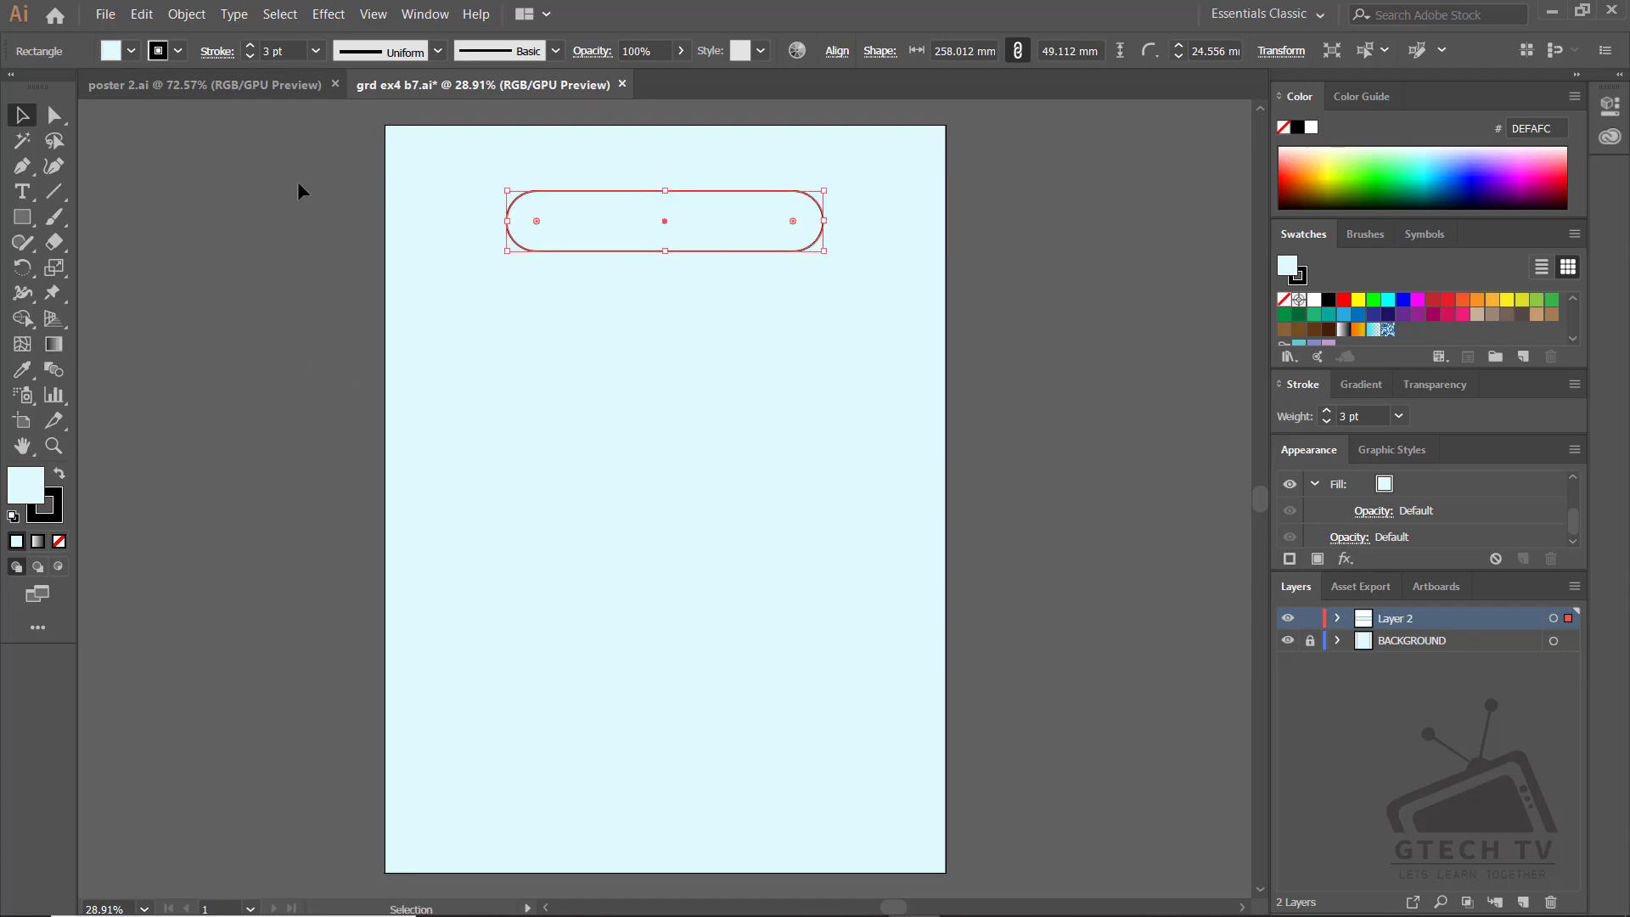
Add a text frame reading "COVID - 19" inside the pill shape and set its font size to 69 pt
{"action": "left_click", "coordinate": [23, 191]}
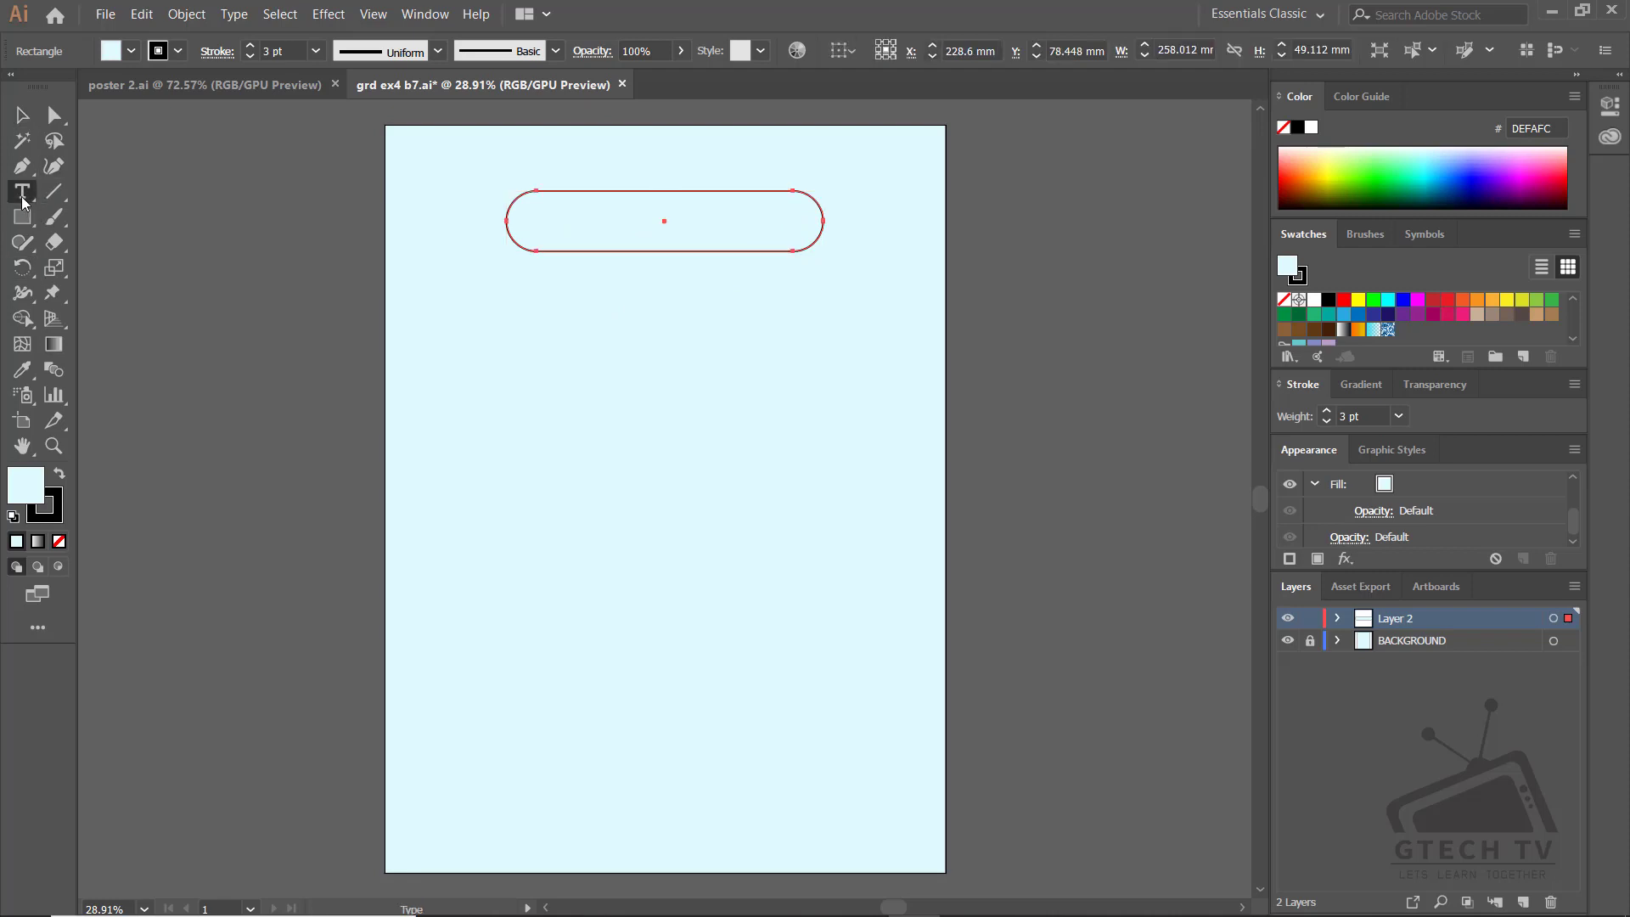
{"action": "left_click_drag", "start_coordinate": [538, 209], "coordinate": [795, 238]}
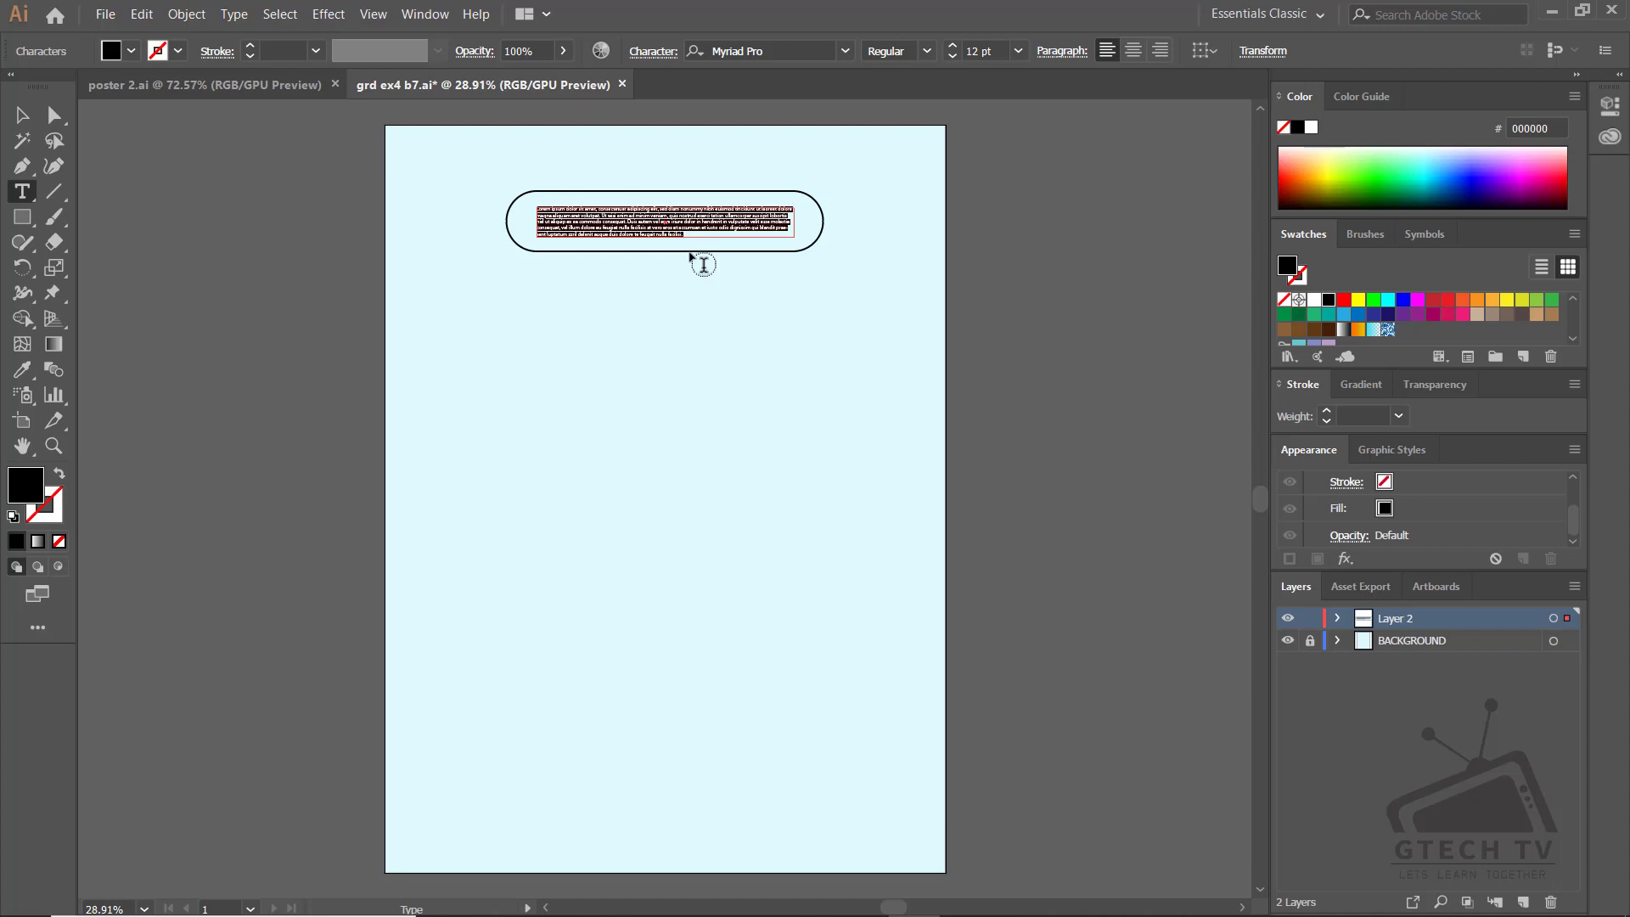
{"action": "key", "text": "BackSpace"}
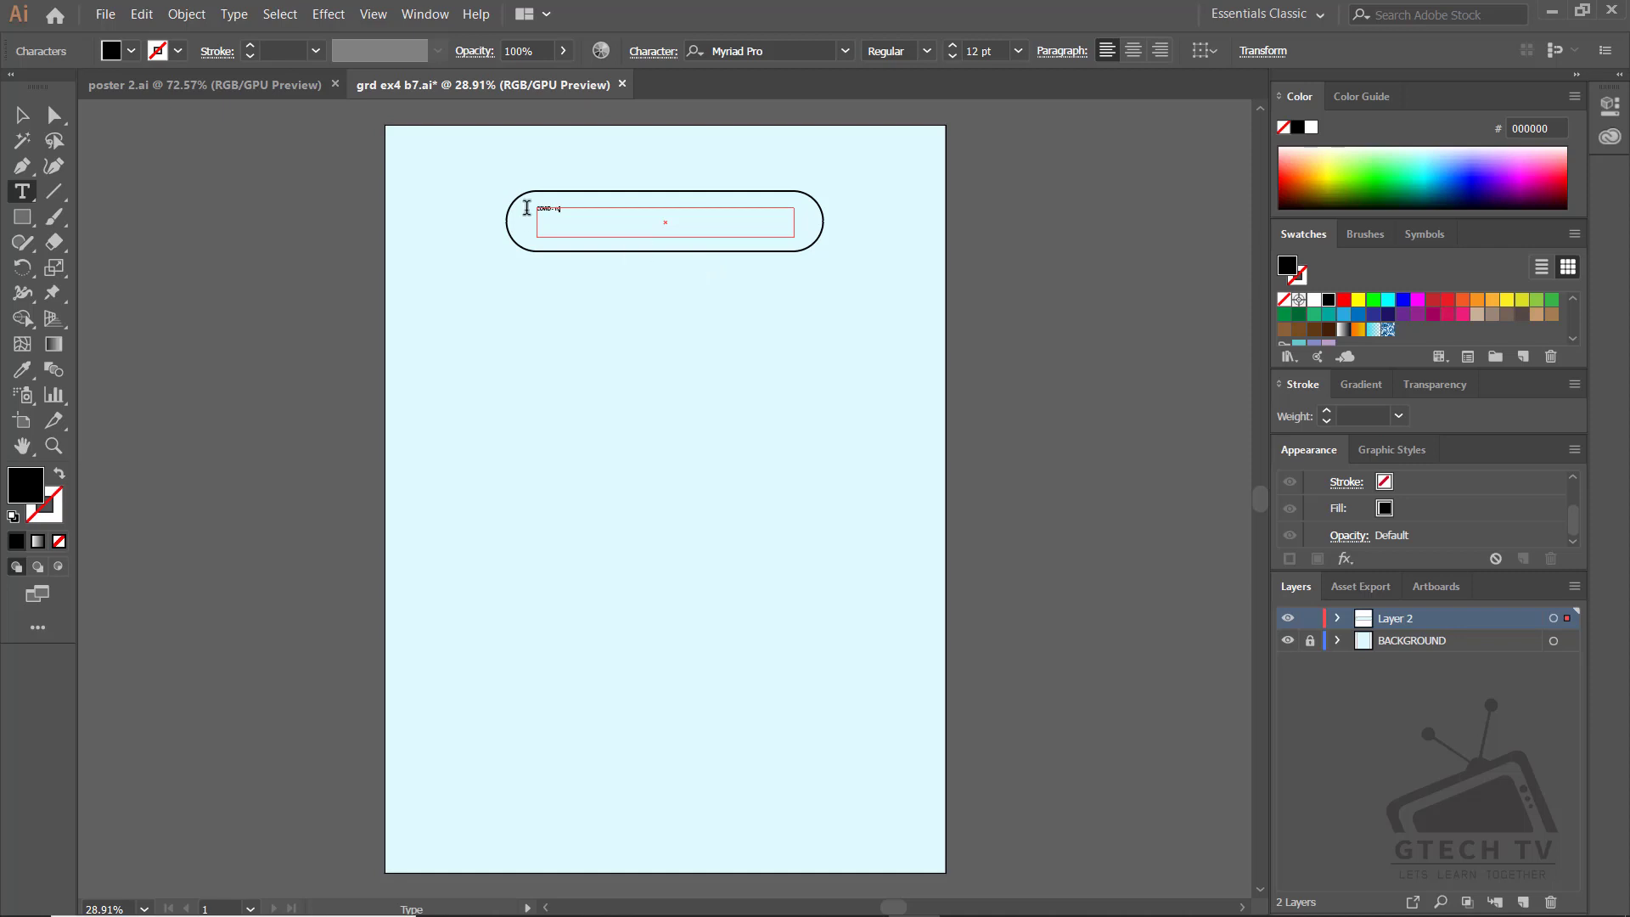
{"action": "left_click_drag", "start_coordinate": [576, 209], "coordinate": [382, 194]}
{"action": "left_click_drag", "start_coordinate": [950, 47], "coordinate": [949, 49]}
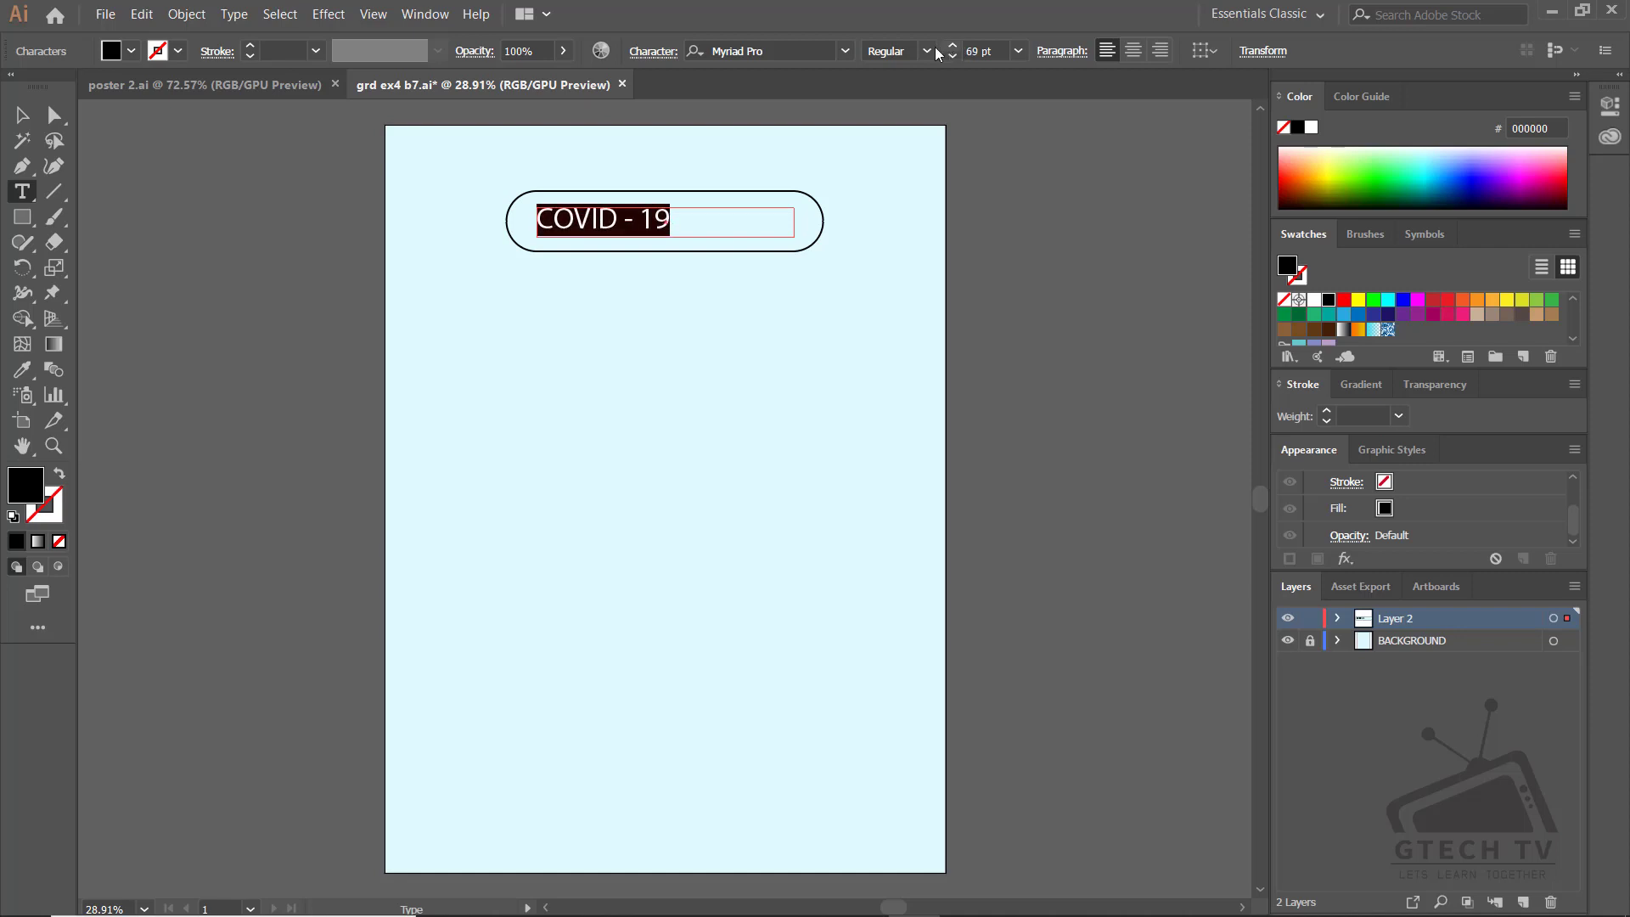
Find the Montserrat fonts and apply Montserrat Black to the COVID - 19 text
{"action": "left_click", "coordinate": [795, 49]}
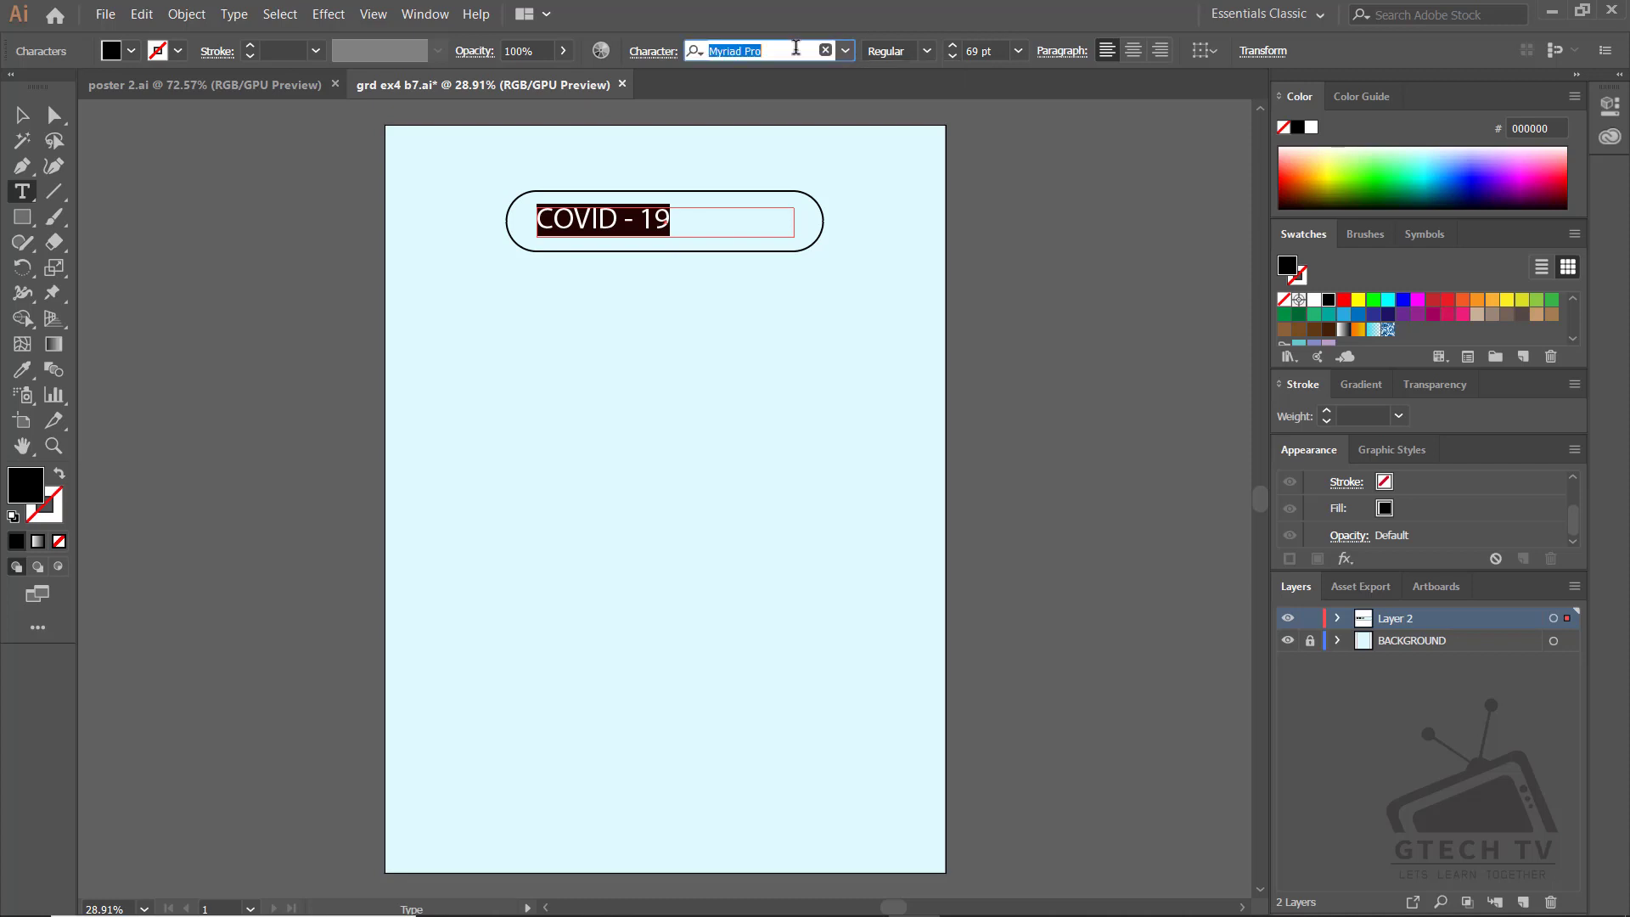
{"action": "type", "text": "M"}
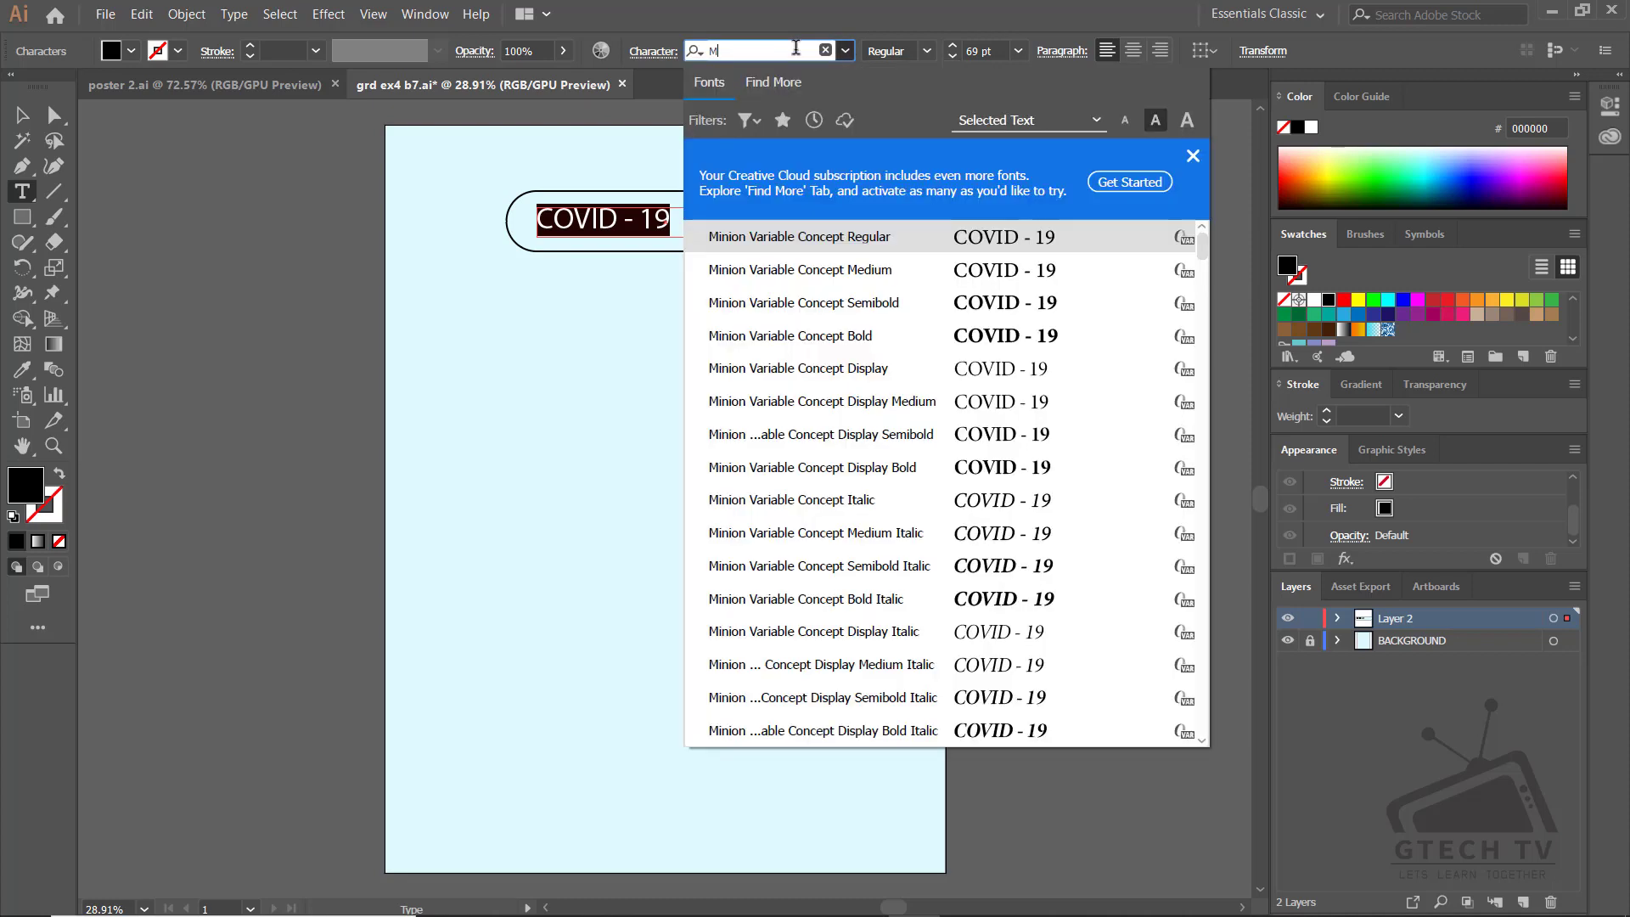
{"action": "type", "text": "ONTE"}
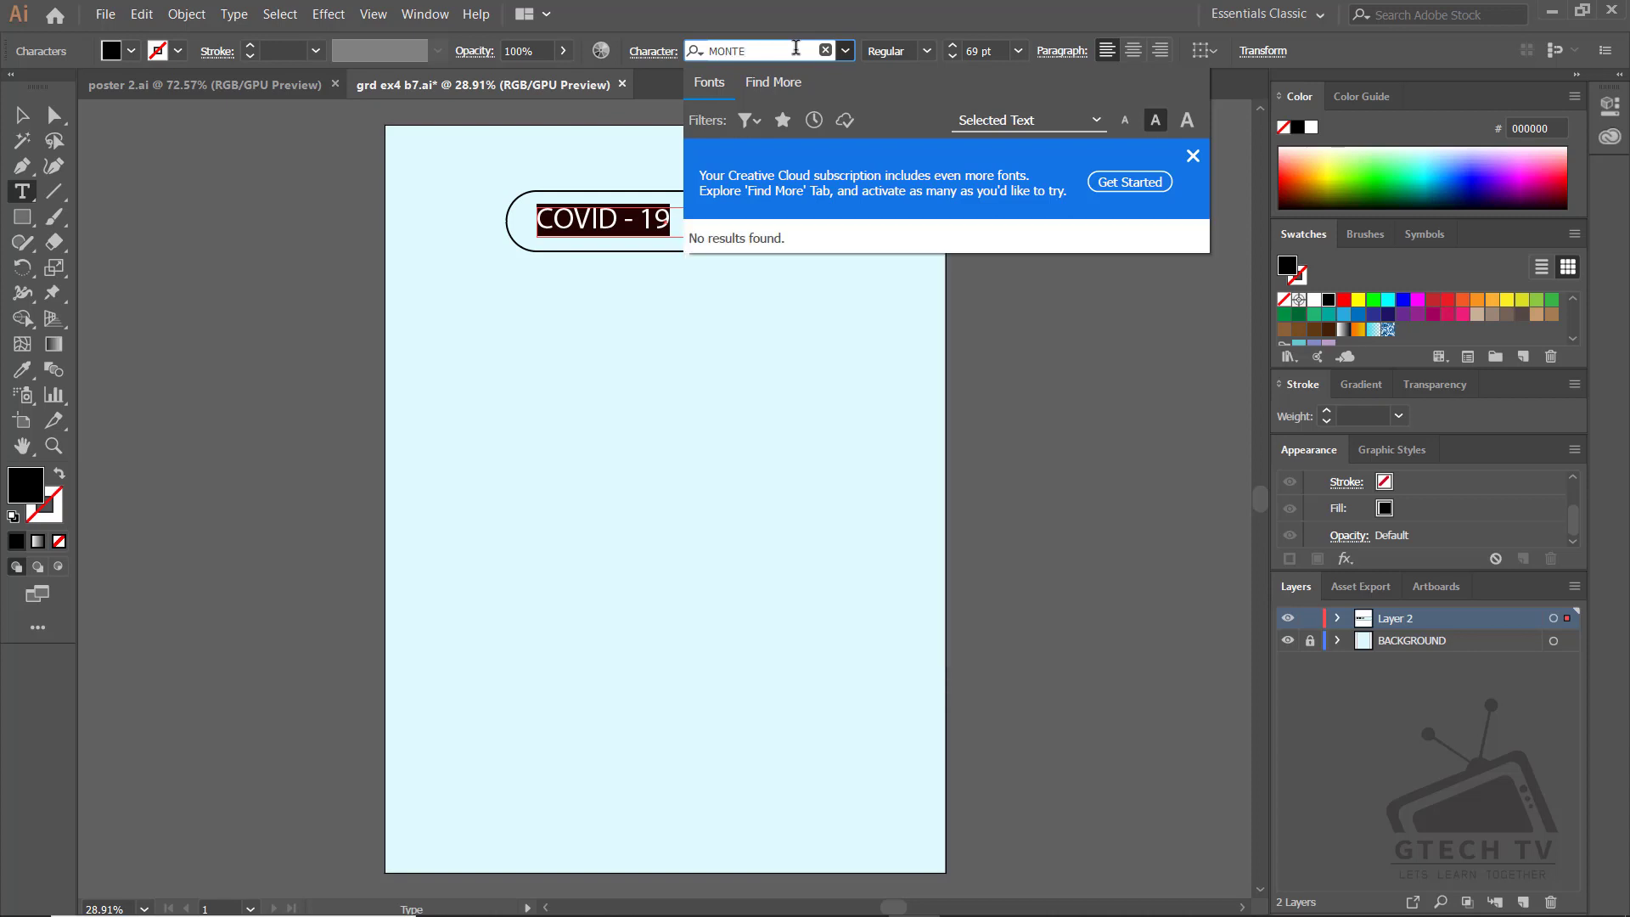
{"action": "key", "text": "BackSpace"}
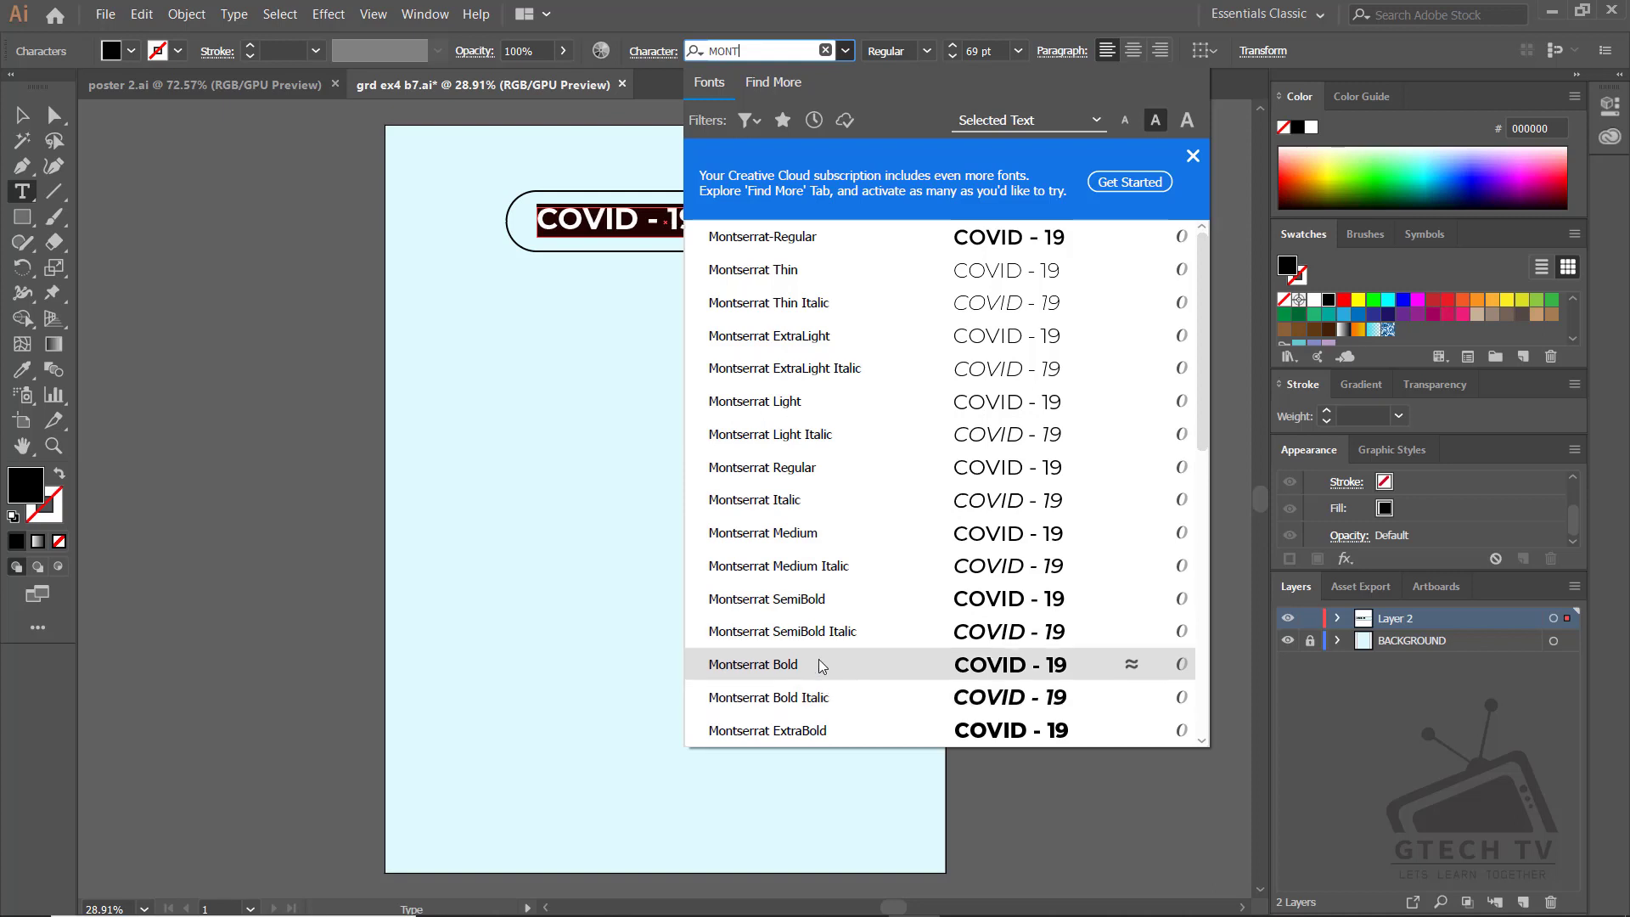
{"action": "scroll", "coordinate": [835, 721], "scroll_direction": "down", "scroll_amount": 2}
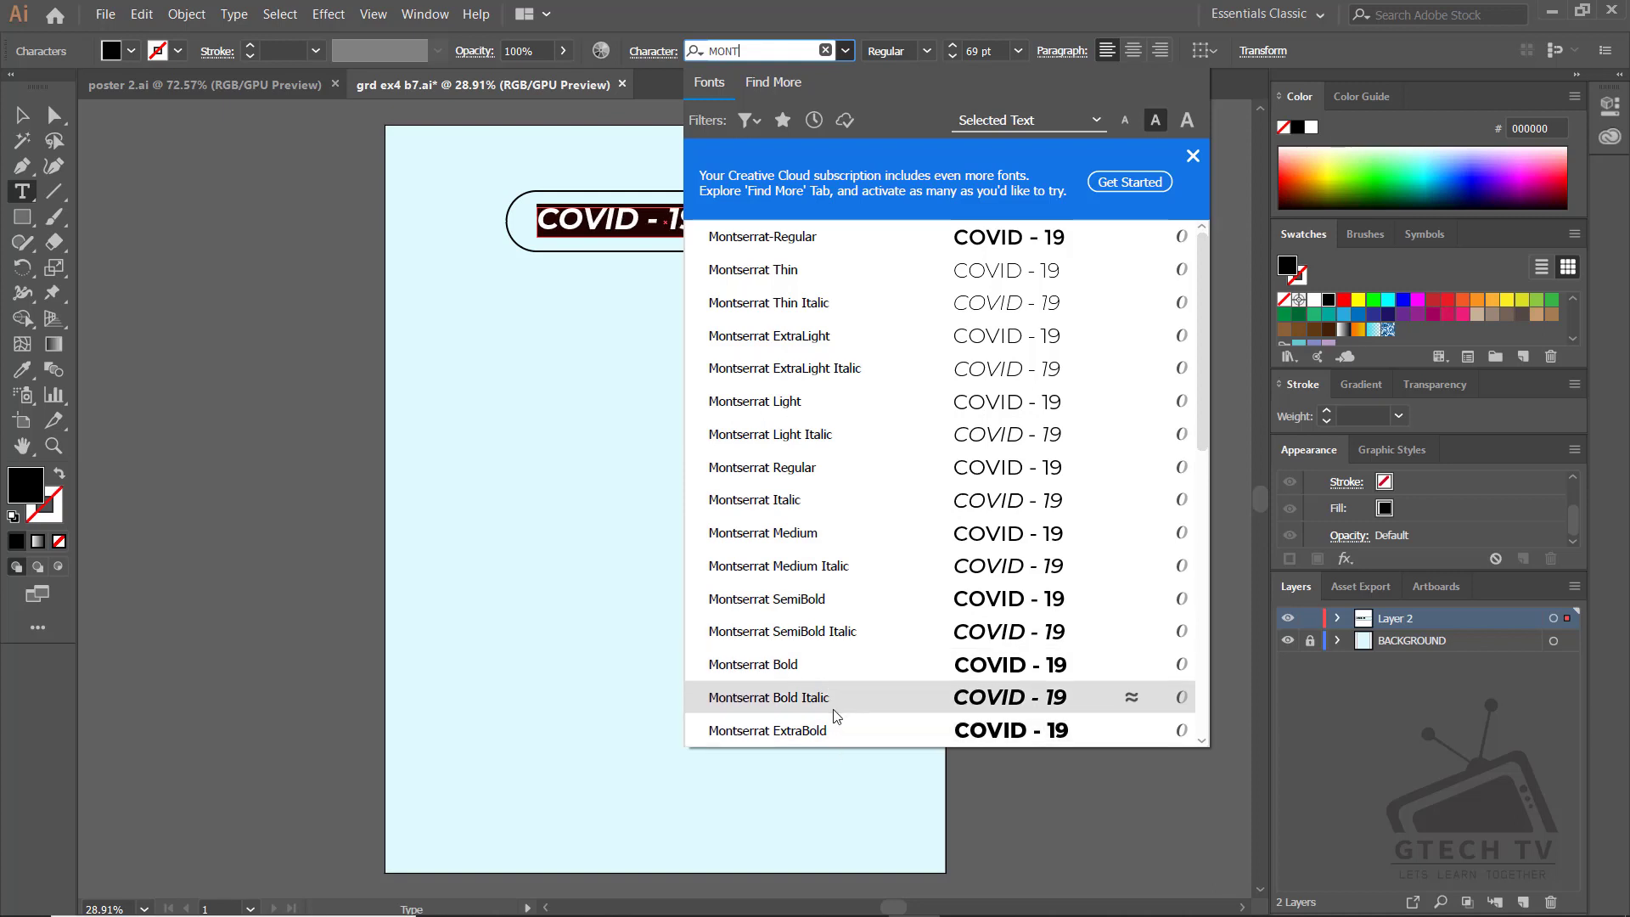
{"action": "left_click", "coordinate": [837, 699]}
{"action": "left_click", "coordinate": [25, 114]}
{"action": "left_click", "coordinate": [162, 206]}
Enlarge the COVID - 19 text slightly and resize its text frame to fit the title
{"action": "left_click", "coordinate": [602, 223]}
{"action": "left_click_drag", "start_coordinate": [793, 229], "coordinate": [724, 231]}
{"action": "left_click", "coordinate": [952, 46]}
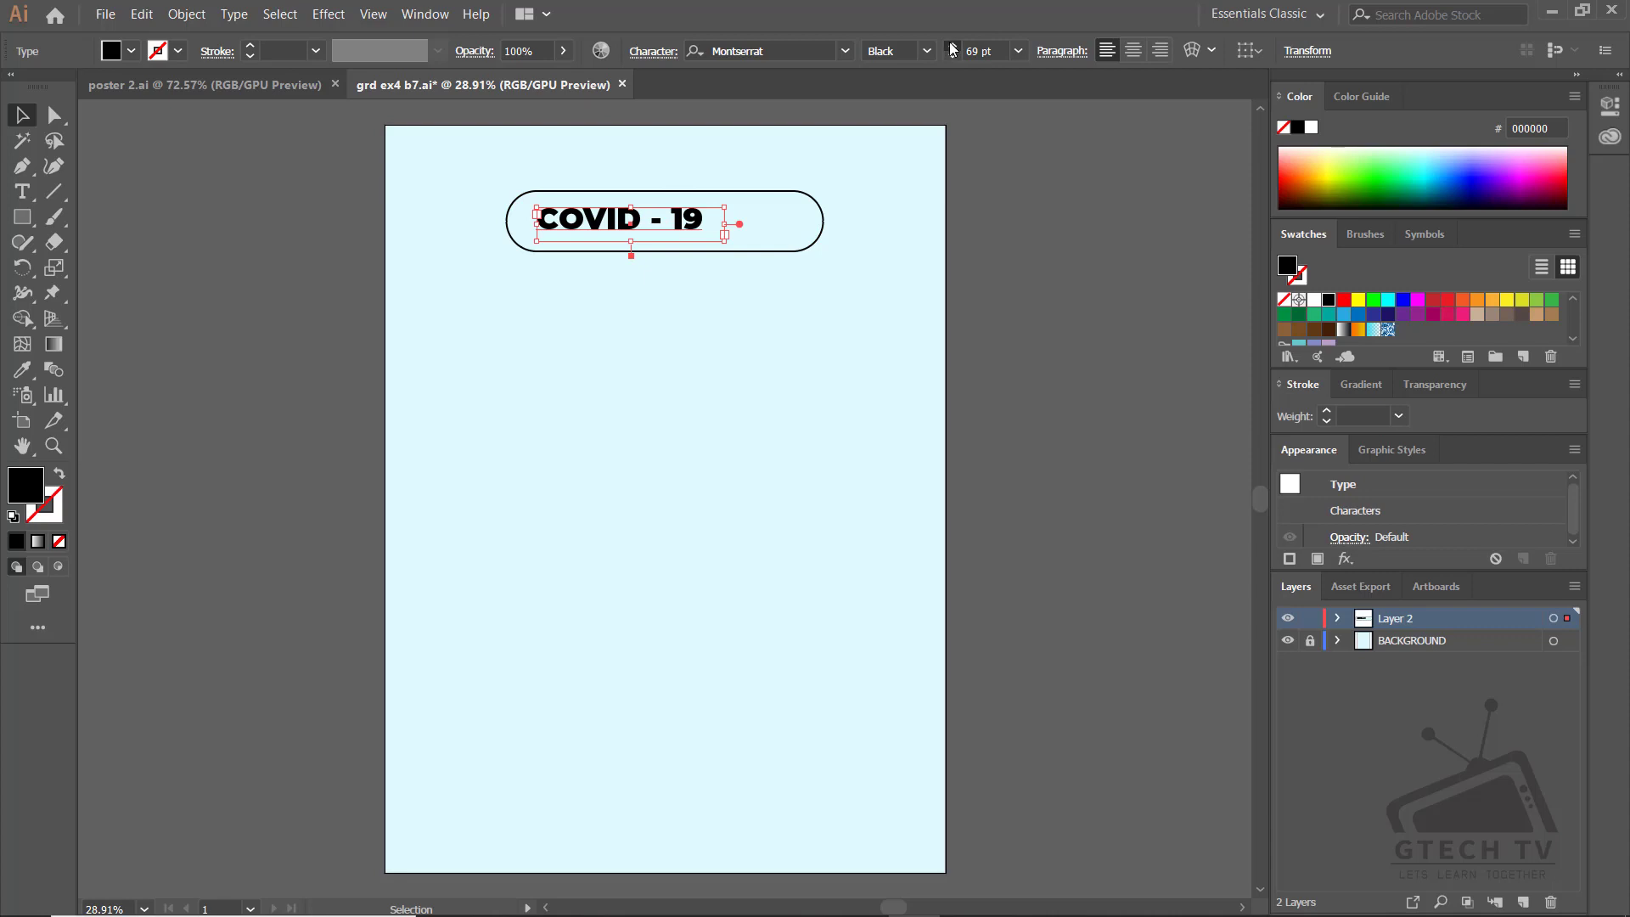
{"action": "left_click_drag", "start_coordinate": [728, 224], "coordinate": [764, 224]}
Narrow the pill shape to fit the COVID - 19 text and reposition both near the top of the poster
{"action": "left_click", "coordinate": [821, 225]}
{"action": "left_click", "coordinate": [533, 162]}
{"action": "left_click_drag", "start_coordinate": [533, 160], "coordinate": [717, 227]}
{"action": "left_click", "coordinate": [730, 257]}
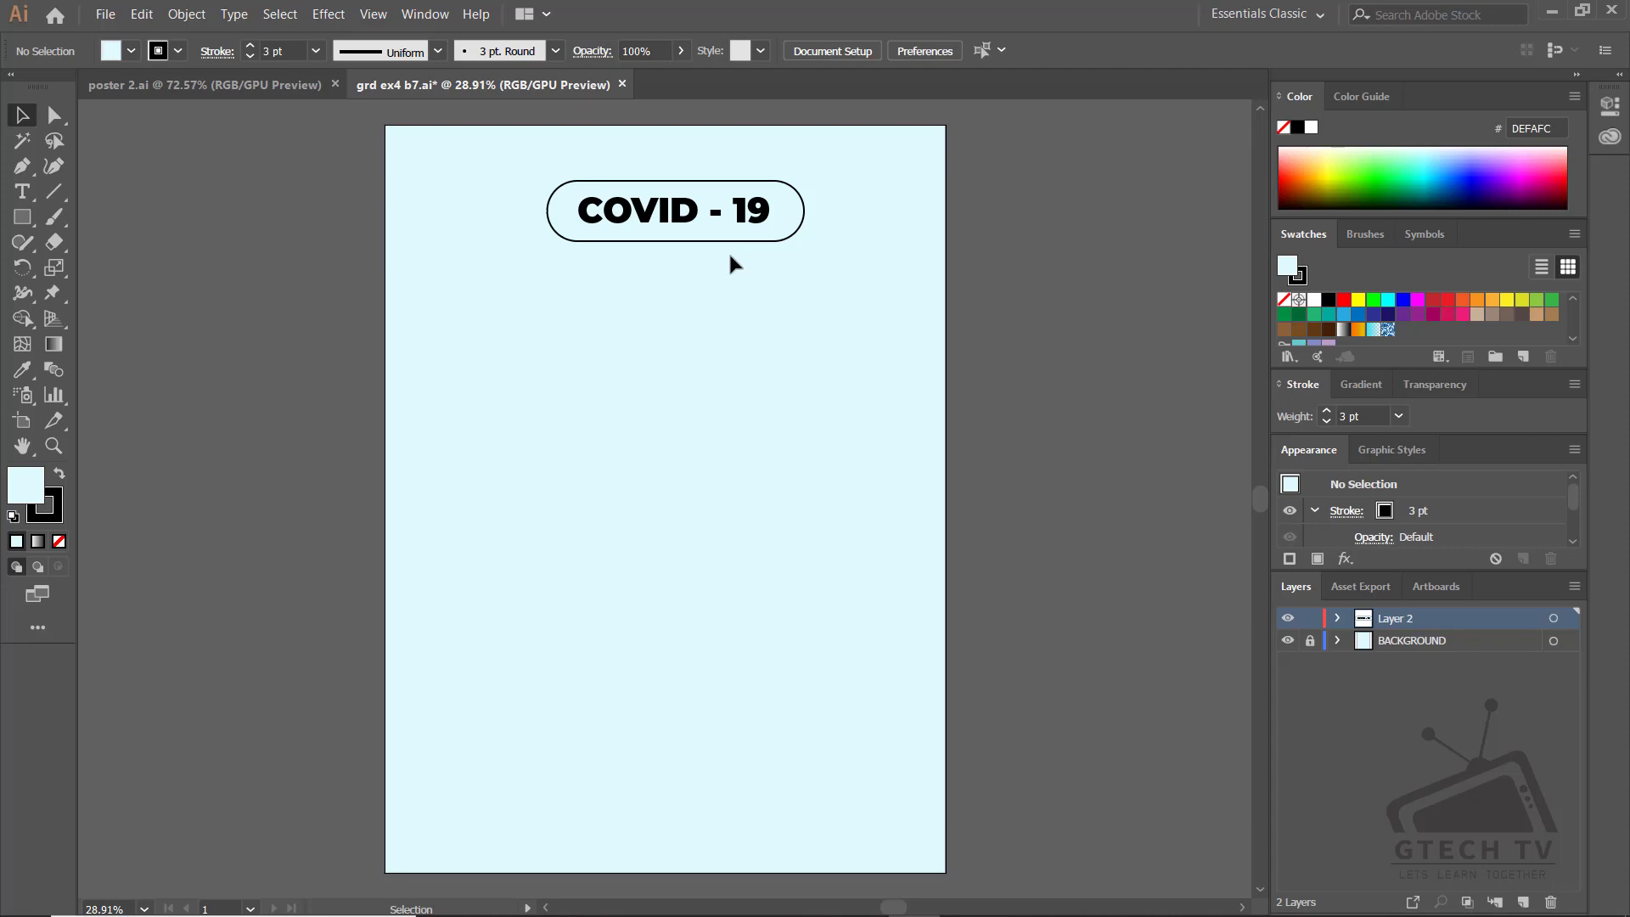
Copy the mask, hand sanitizing and temperature check illustrations from poster 2.ai into grd ex4 b7.ai and enlarge them
{"action": "left_click", "coordinate": [208, 85]}
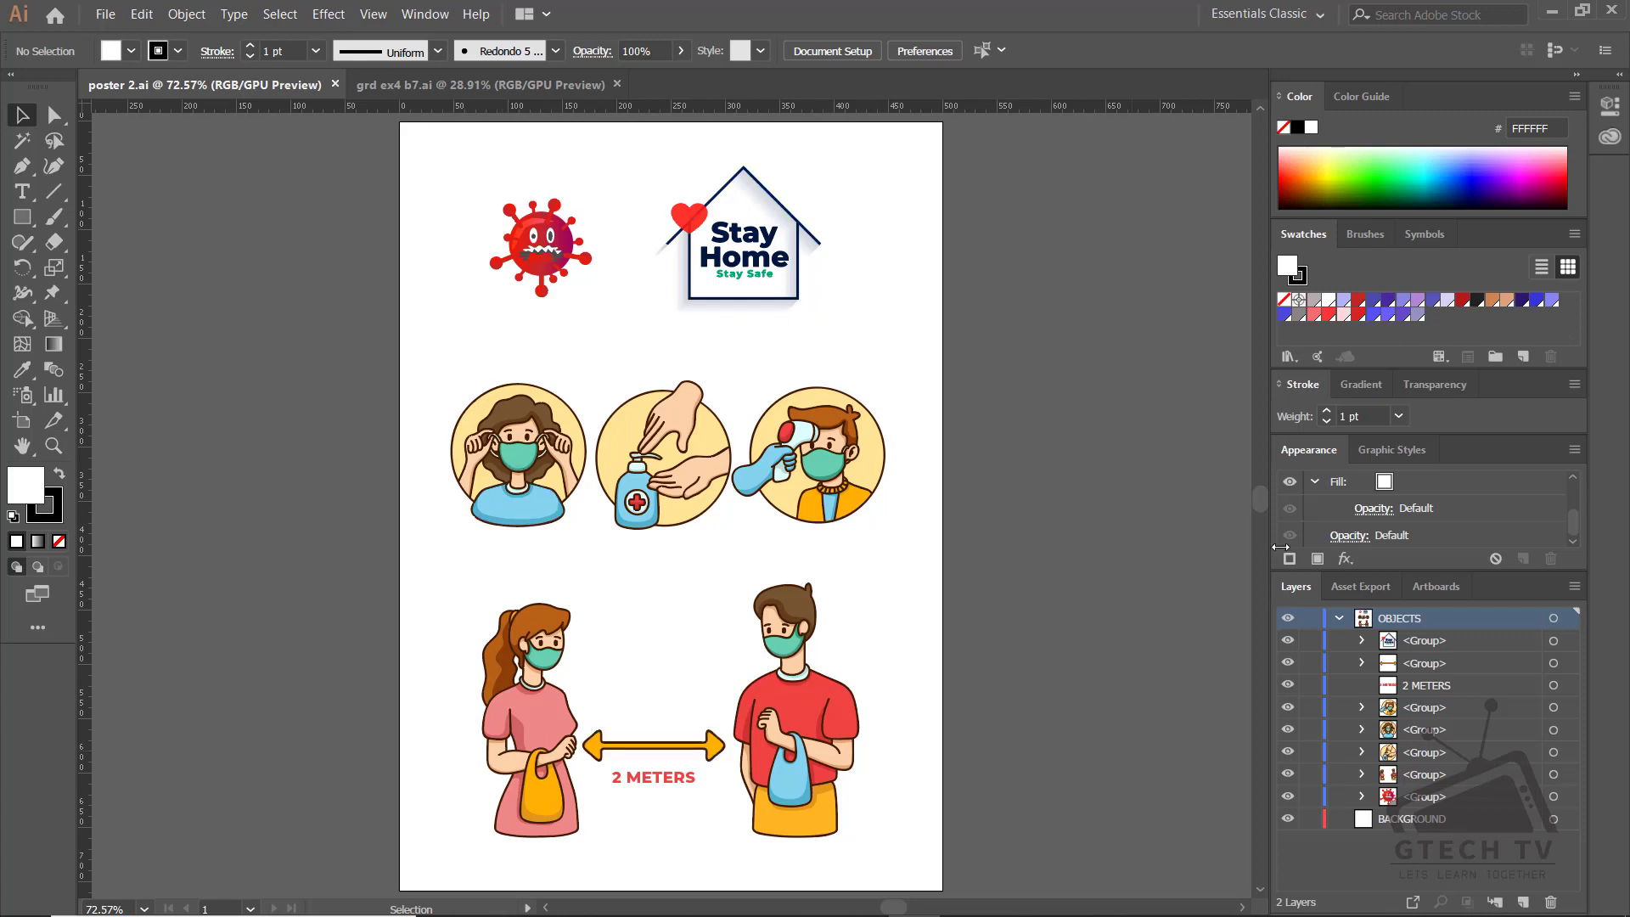
{"action": "key", "text": "ctrl+Tab"}
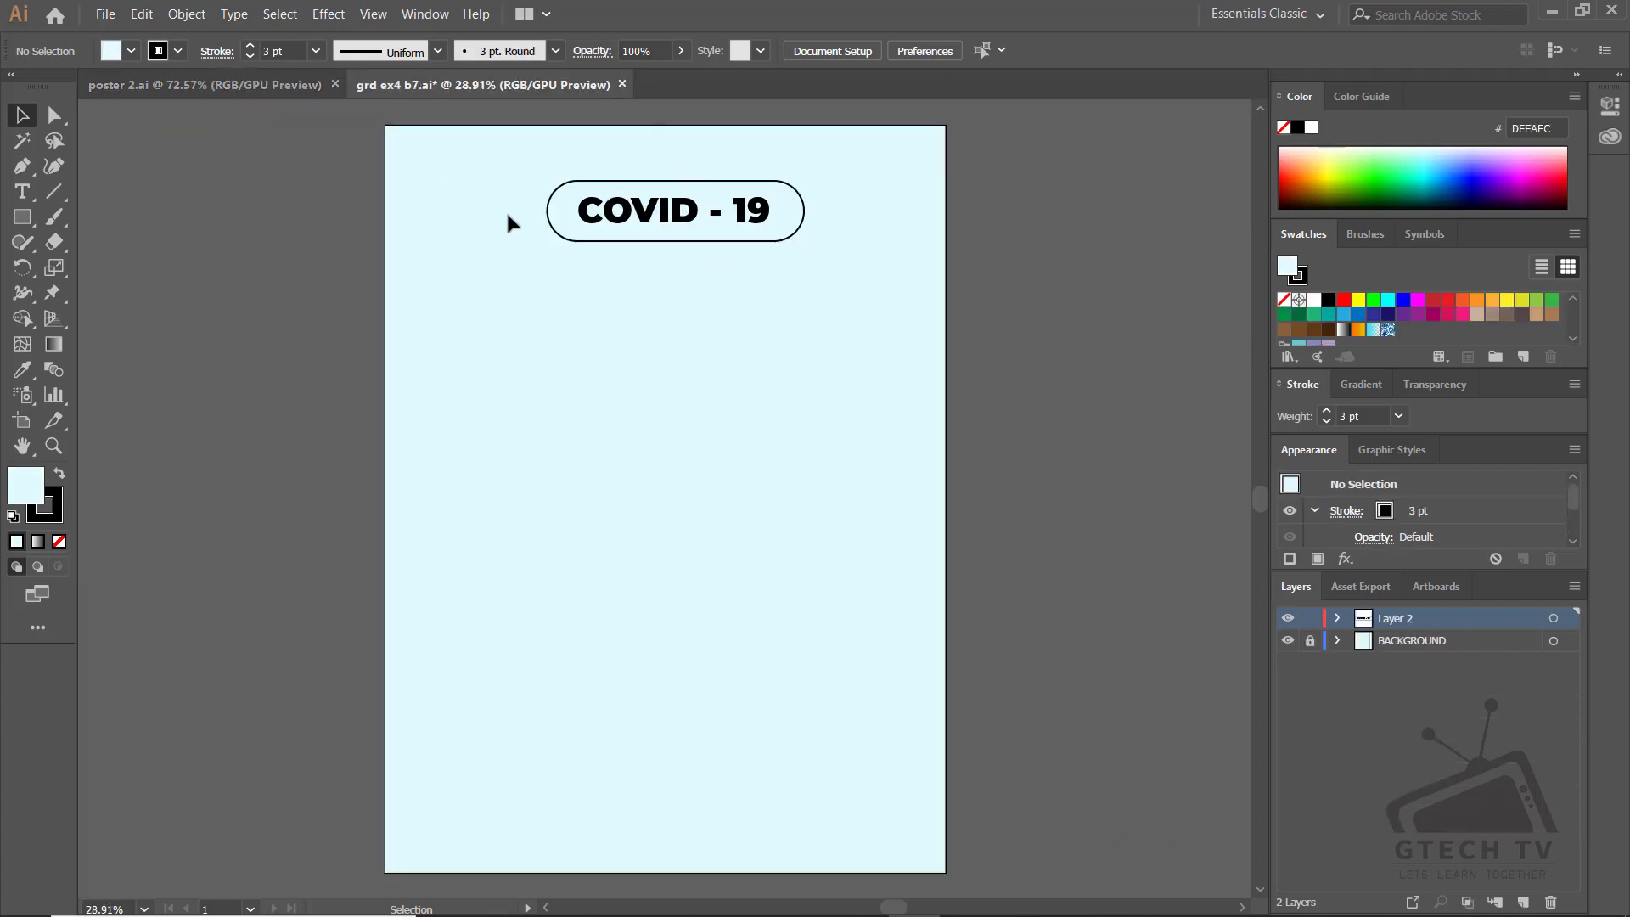
{"action": "left_click", "coordinate": [231, 88]}
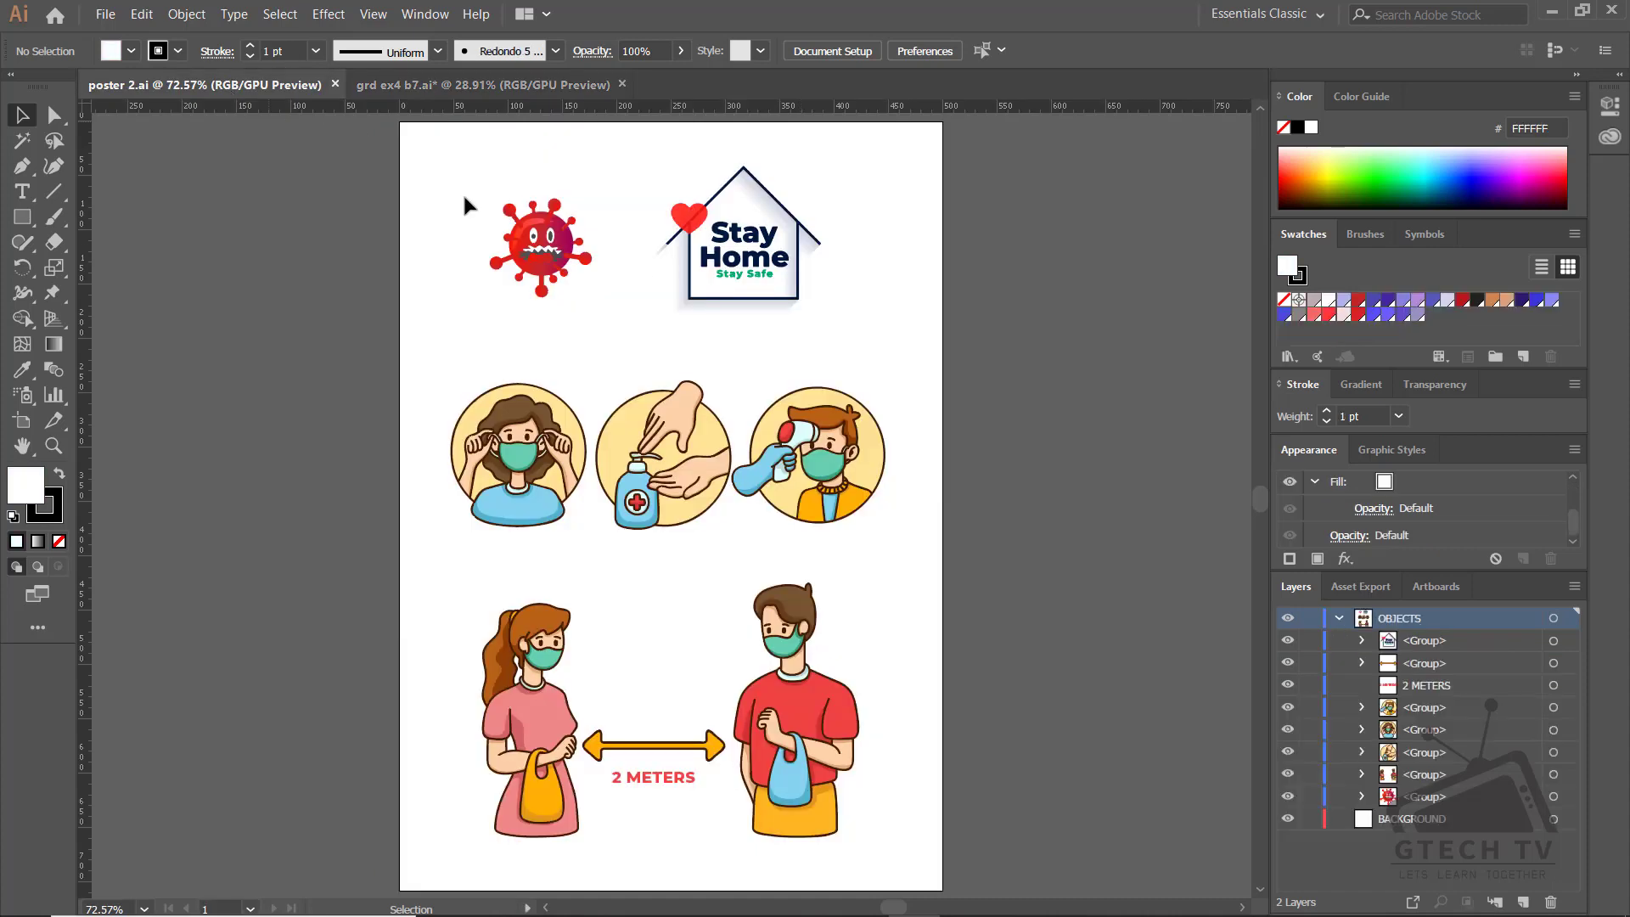
{"action": "left_click_drag", "start_coordinate": [307, 304], "coordinate": [887, 550]}
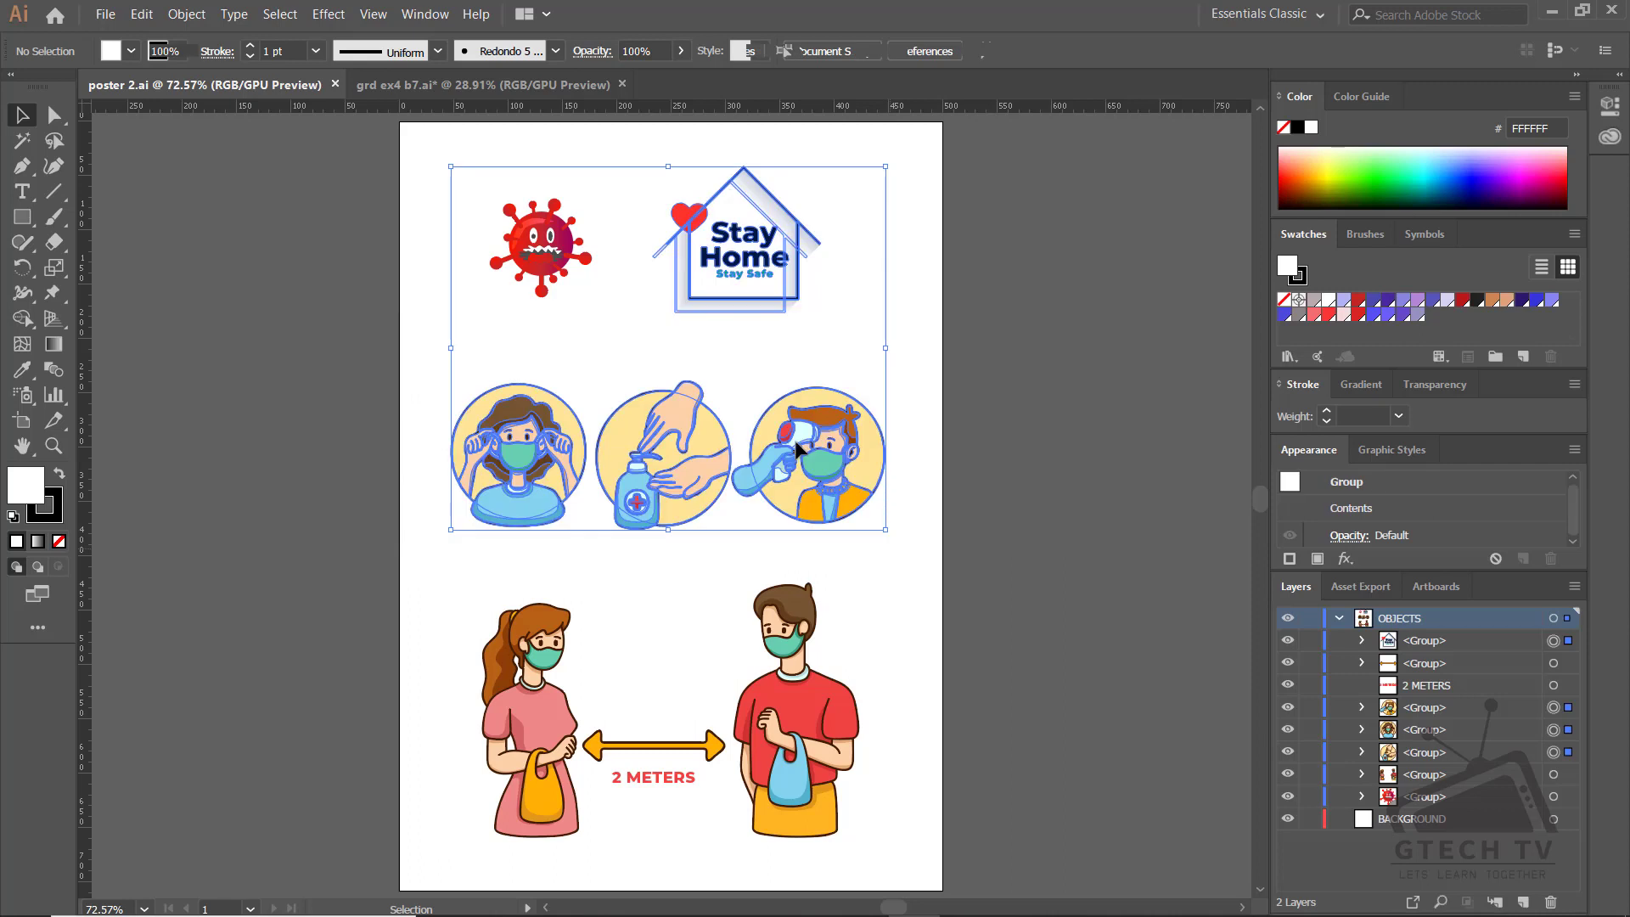
{"action": "left_click", "coordinate": [909, 436]}
{"action": "left_click_drag", "start_coordinate": [427, 515], "coordinate": [427, 515]}
{"action": "left_click_drag", "start_coordinate": [628, 501], "coordinate": [832, 513]}
{"action": "left_click", "coordinate": [811, 510]}
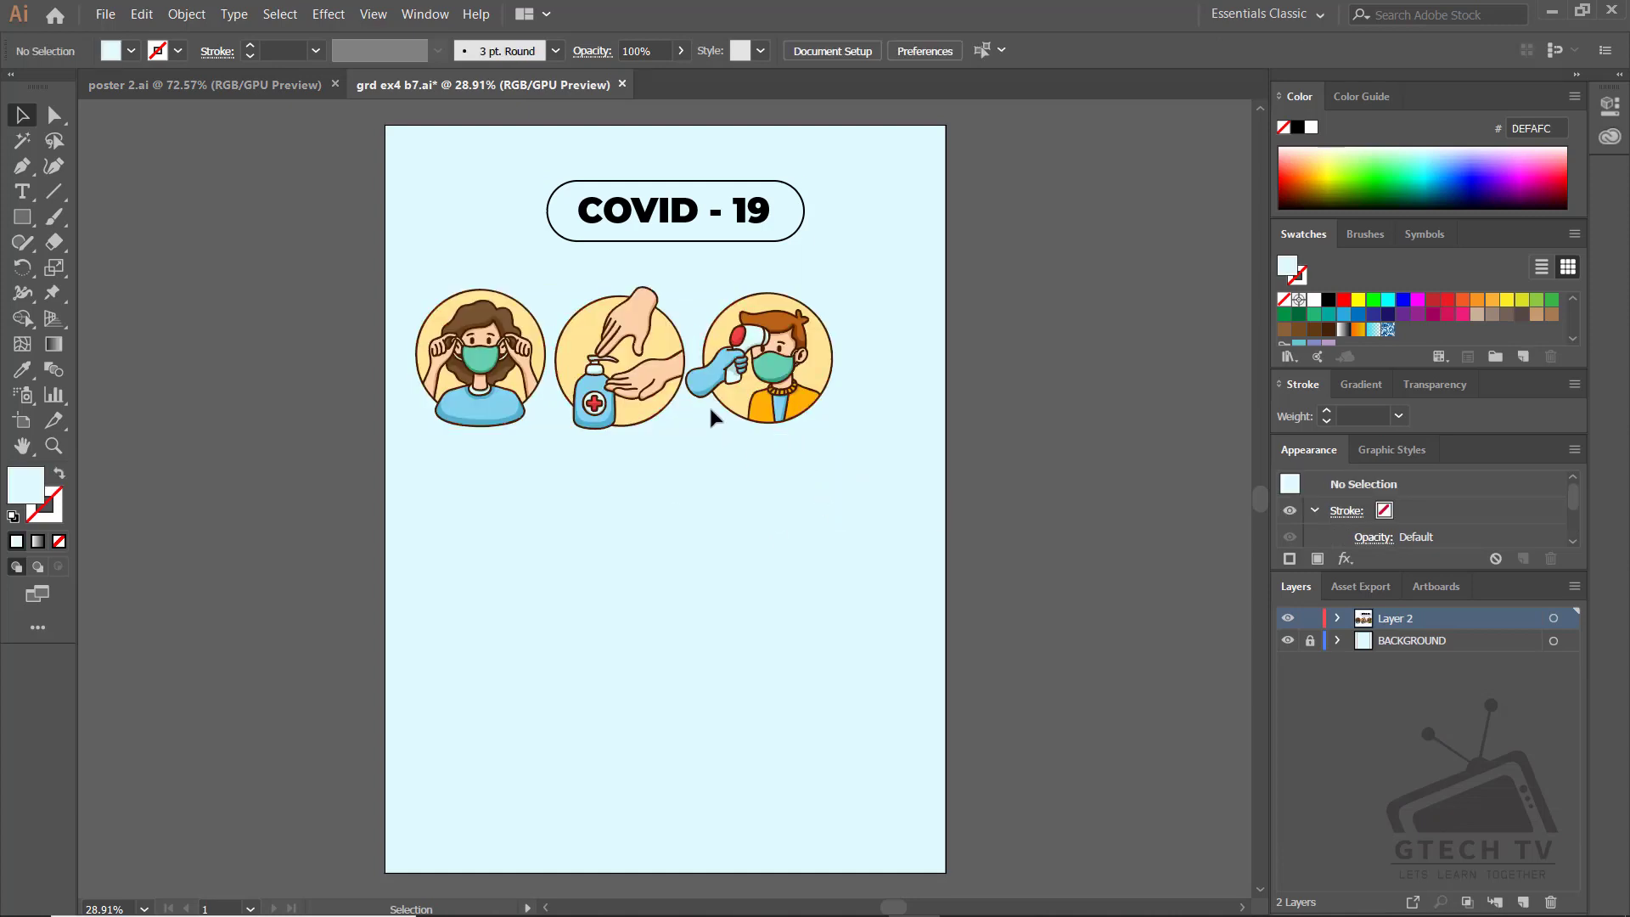
Undo the last enlargement of the three pasted illustrations and scale the row up again more moderately
{"action": "key", "text": "ctrl+z"}
{"action": "key", "text": "ctrl+z"}
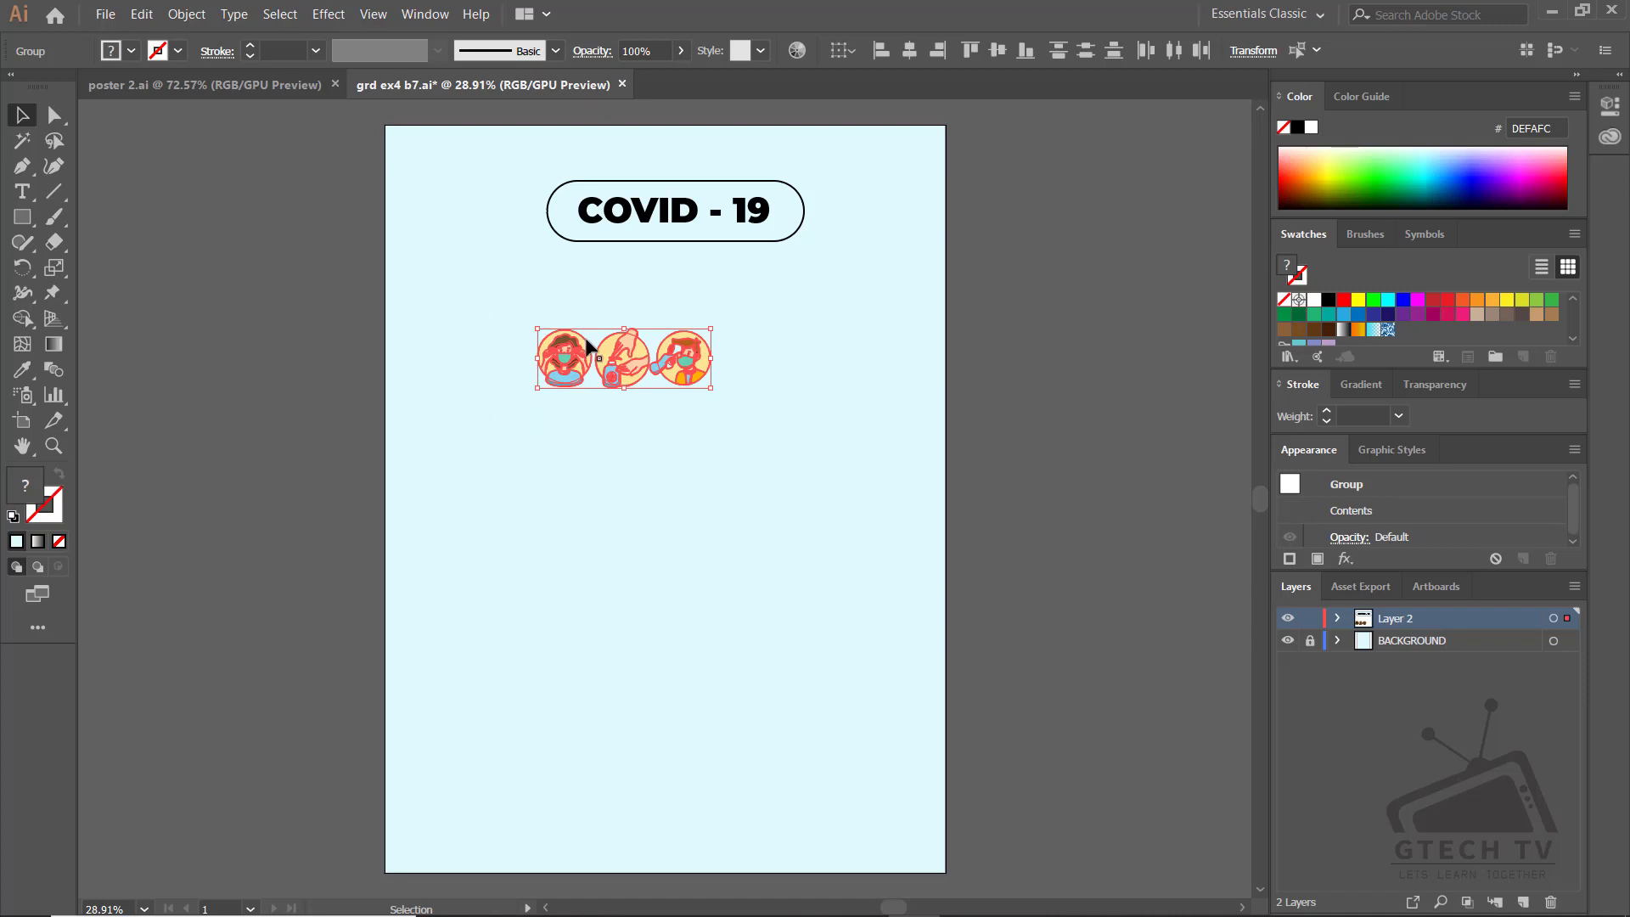
{"action": "left_click_drag", "start_coordinate": [711, 387], "coordinate": [815, 451]}
{"action": "left_click", "coordinate": [715, 480]}
Arrange the three illustrations in a column along the poster's left side: mask, hand sanitizing, temperature check
{"action": "left_click_drag", "start_coordinate": [625, 323], "coordinate": [510, 444]}
{"action": "left_click_drag", "start_coordinate": [580, 384], "coordinate": [472, 339]}
{"action": "left_click_drag", "start_coordinate": [675, 392], "coordinate": [477, 459]}
{"action": "left_click_drag", "start_coordinate": [762, 383], "coordinate": [462, 567]}
{"action": "left_click", "coordinate": [550, 314]}
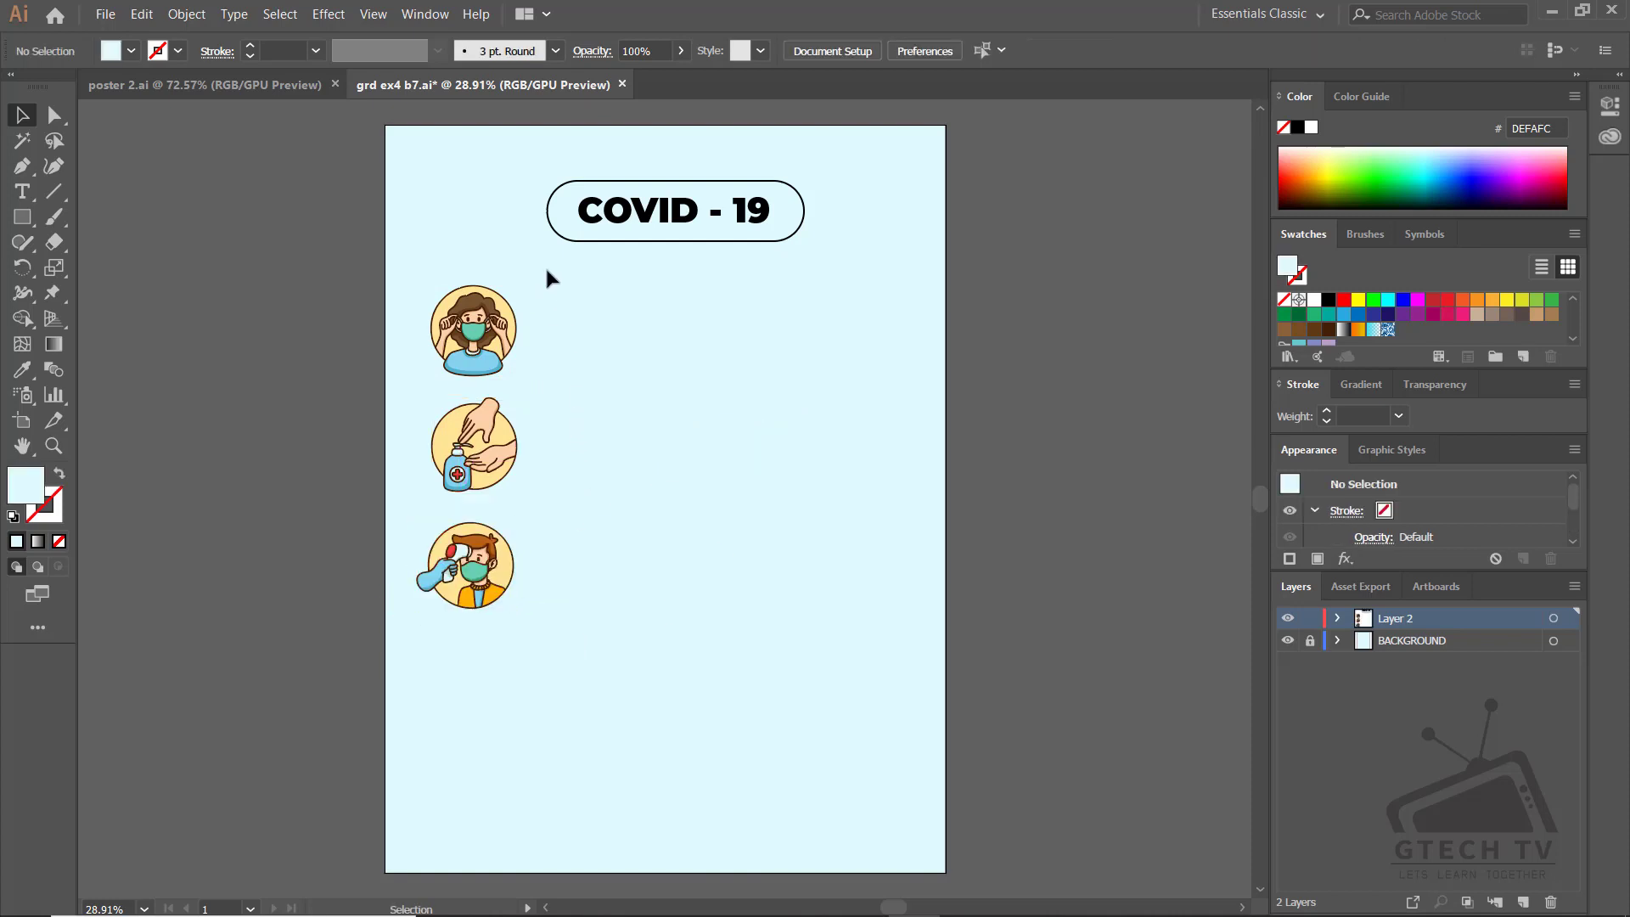
Align the three illustrations on their horizontal centers and distribute them evenly in the vertical direction
{"action": "left_click_drag", "start_coordinate": [545, 269], "coordinate": [374, 647]}
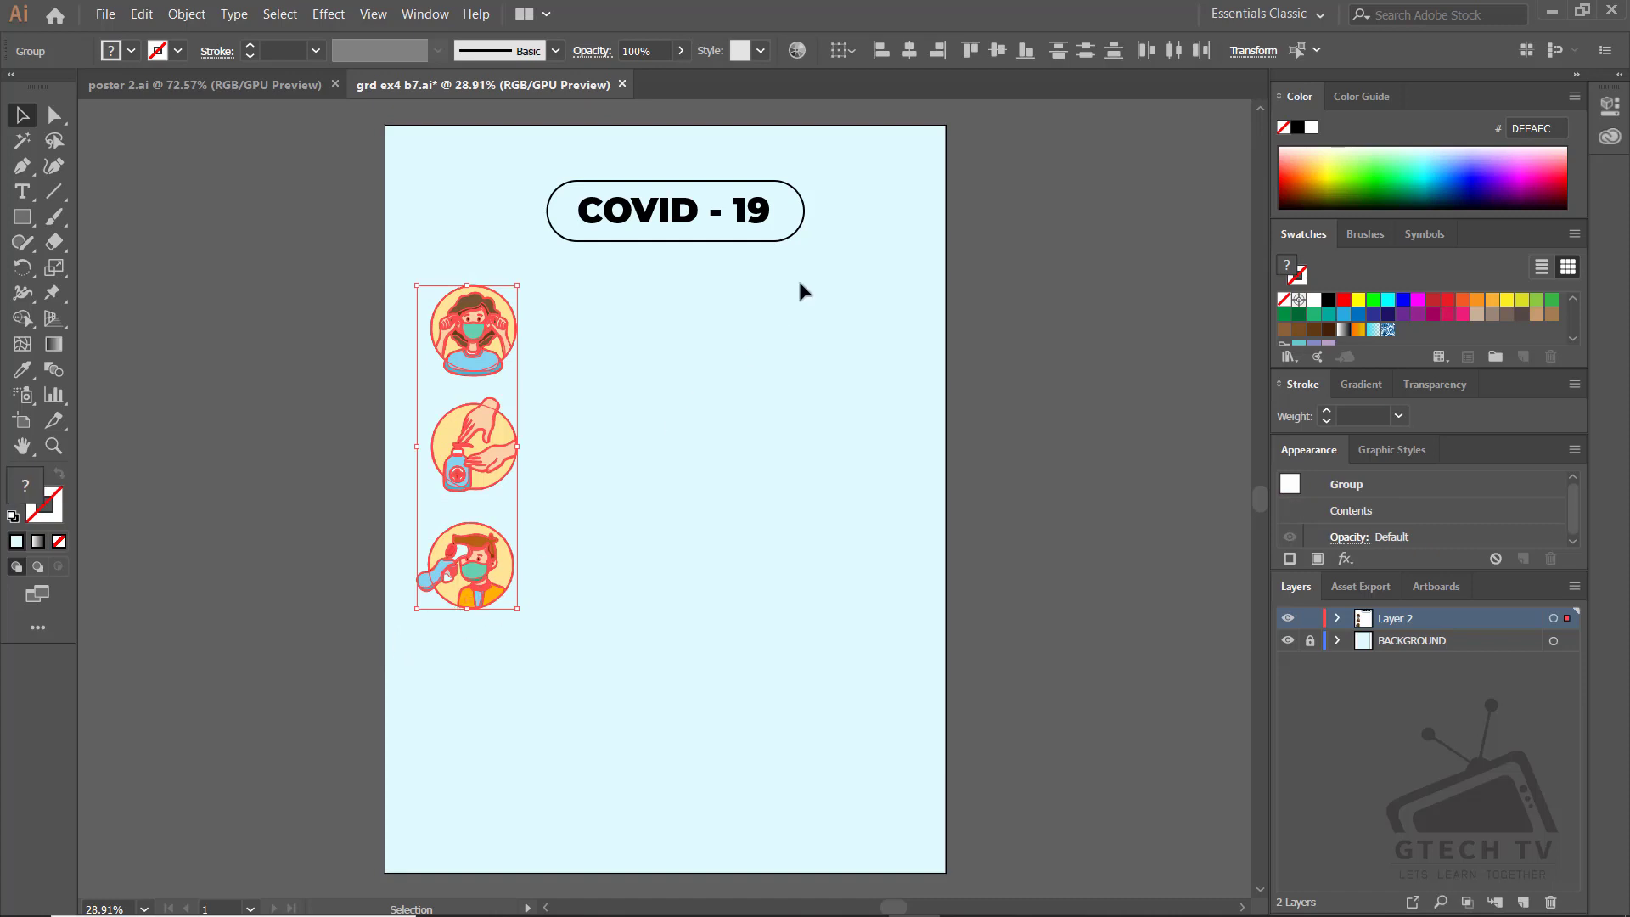
{"action": "left_click", "coordinate": [909, 51]}
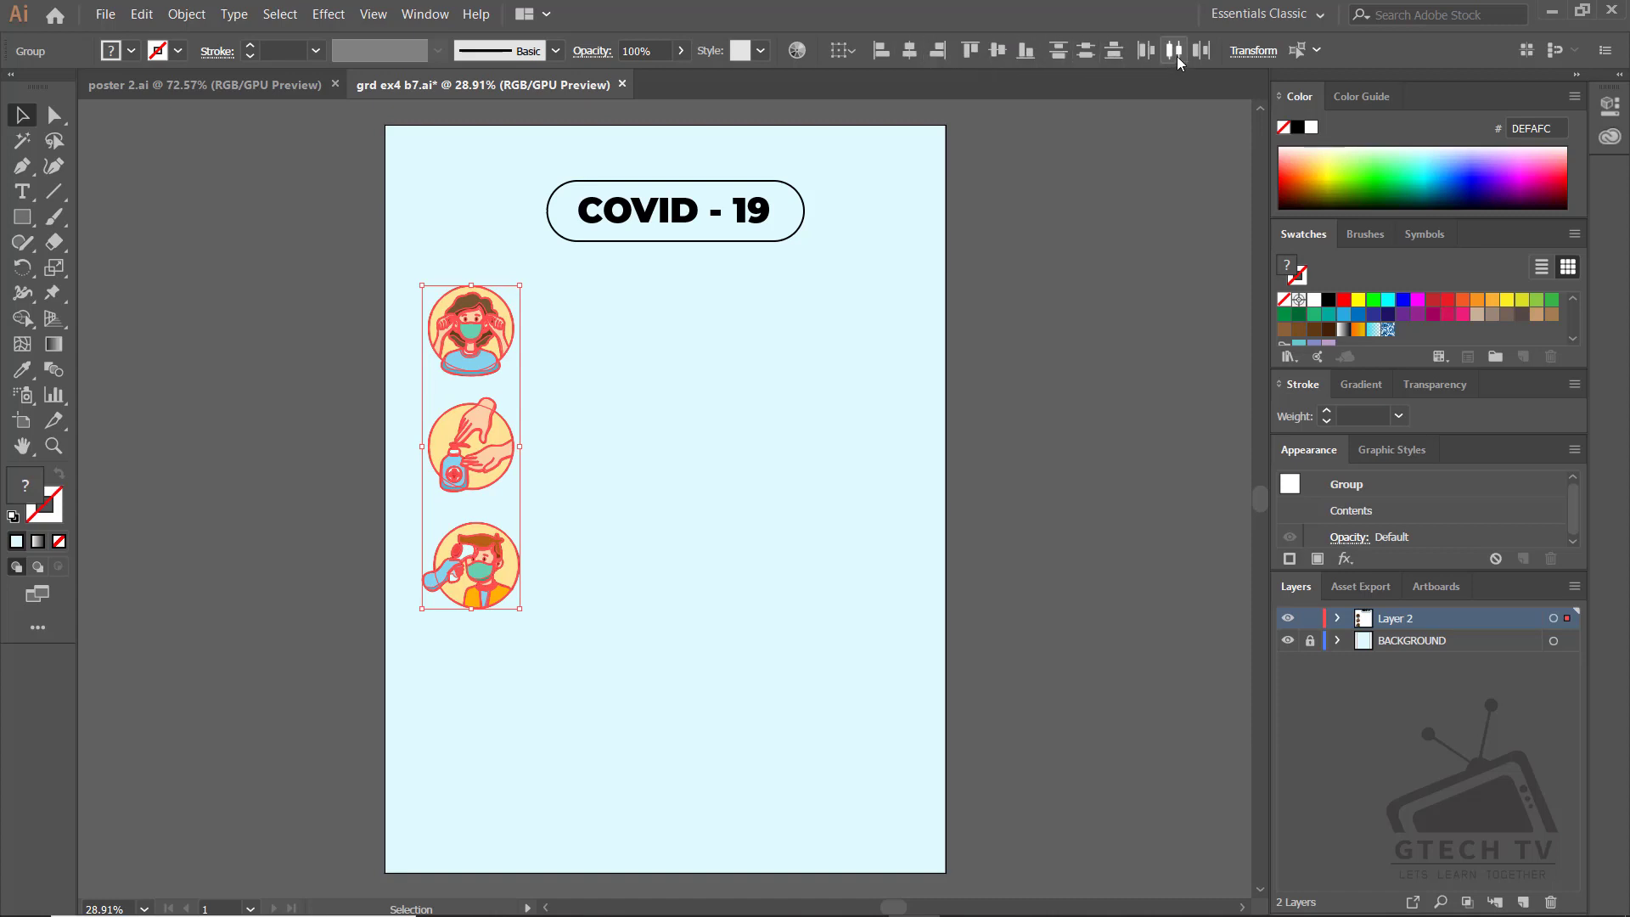
{"action": "left_click", "coordinate": [1093, 53]}
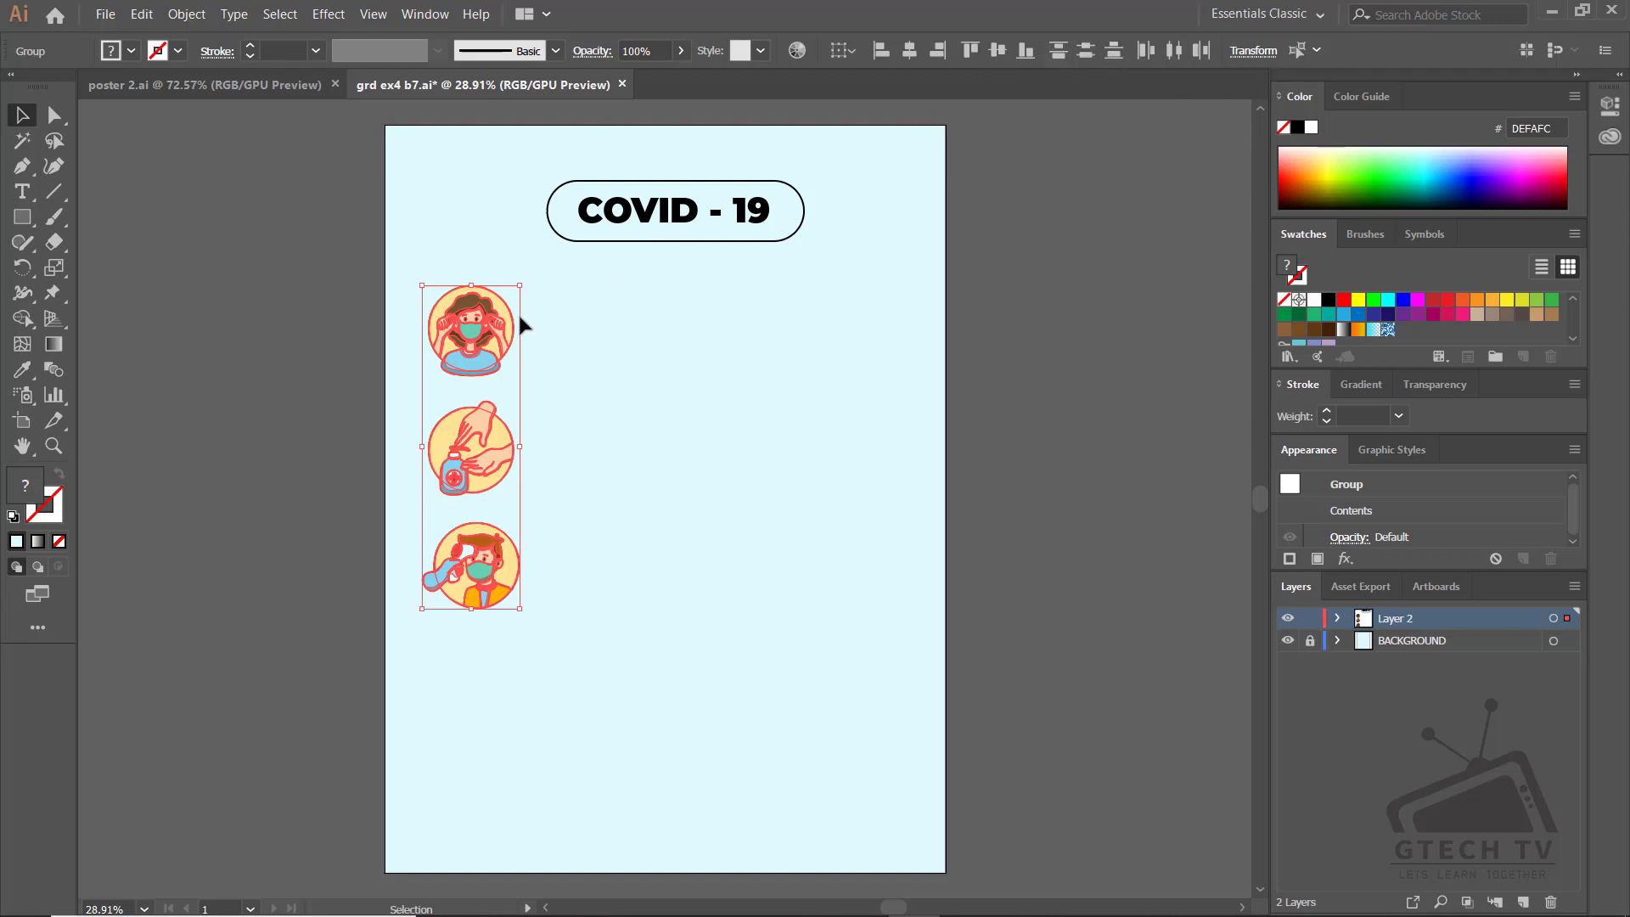
{"action": "left_click", "coordinate": [539, 258]}
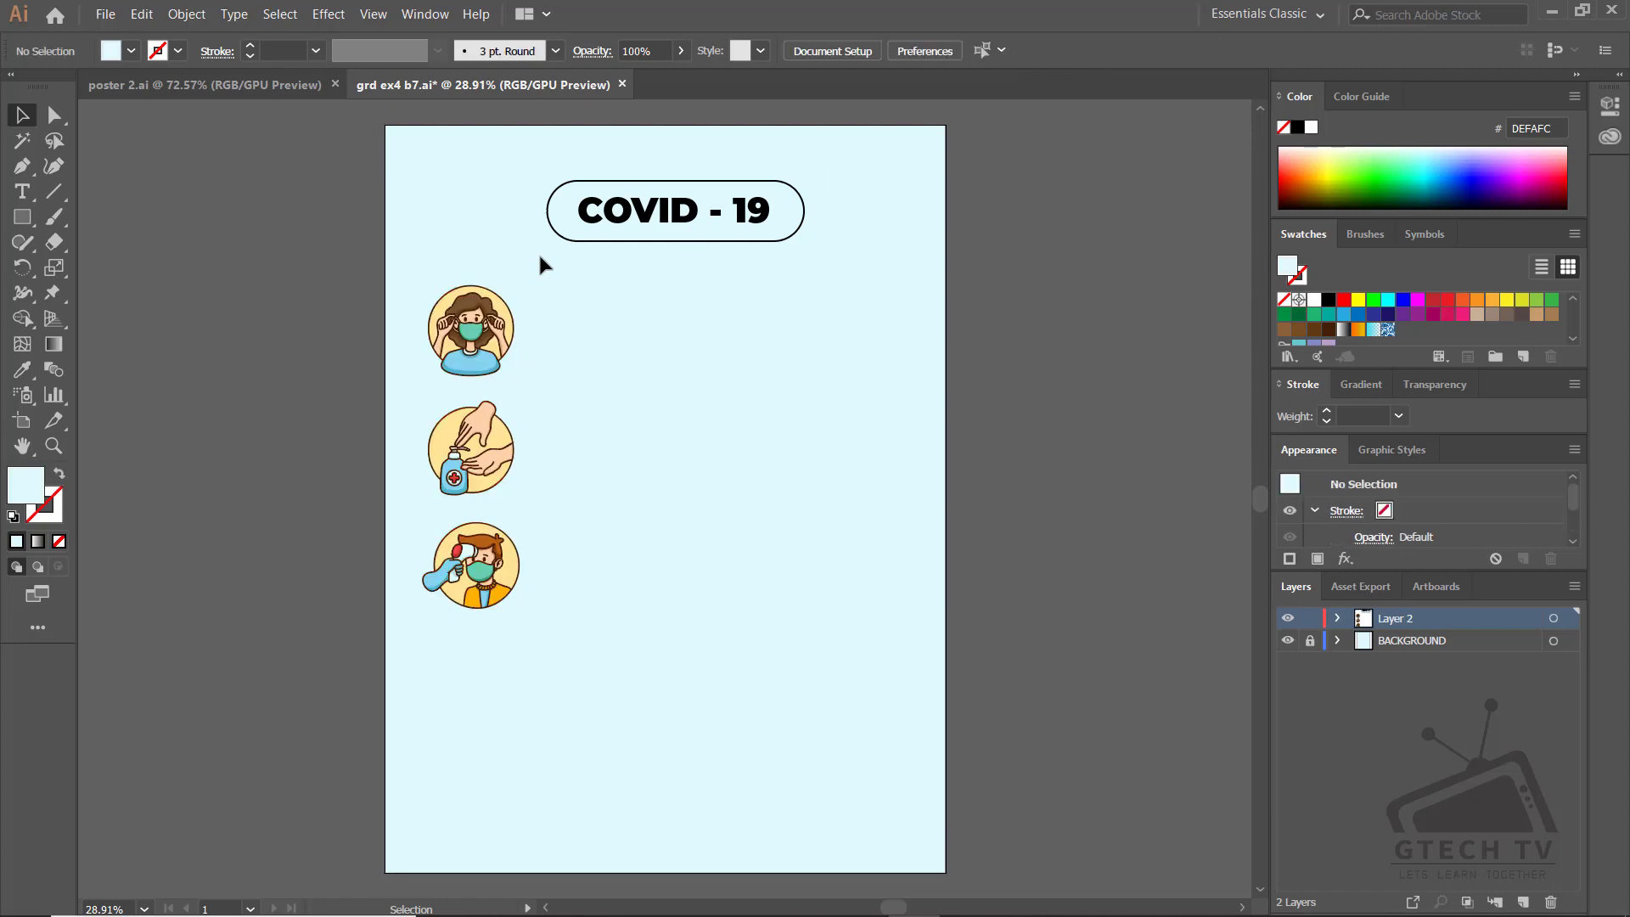
Add a text frame beside the mask illustration reading "WEAR MASK" in Montserrat ExtraBold, 47 pt
{"action": "key", "text": "t"}
{"action": "left_click_drag", "start_coordinate": [534, 298], "coordinate": [773, 365]}
{"action": "left_click", "coordinate": [951, 56]}
{"action": "left_click", "coordinate": [925, 51]}
{"action": "left_click", "coordinate": [900, 395]}
{"action": "key", "text": "BackSpace"}
{"action": "type", "text": "WASH"}
{"action": "key", "text": "BackSpace"}
{"action": "key", "text": "BackSpace"}
{"action": "key", "text": "BackSpace"}
{"action": "key", "text": "BackSpace"}
{"action": "type", "text": "WEAR MASK"}
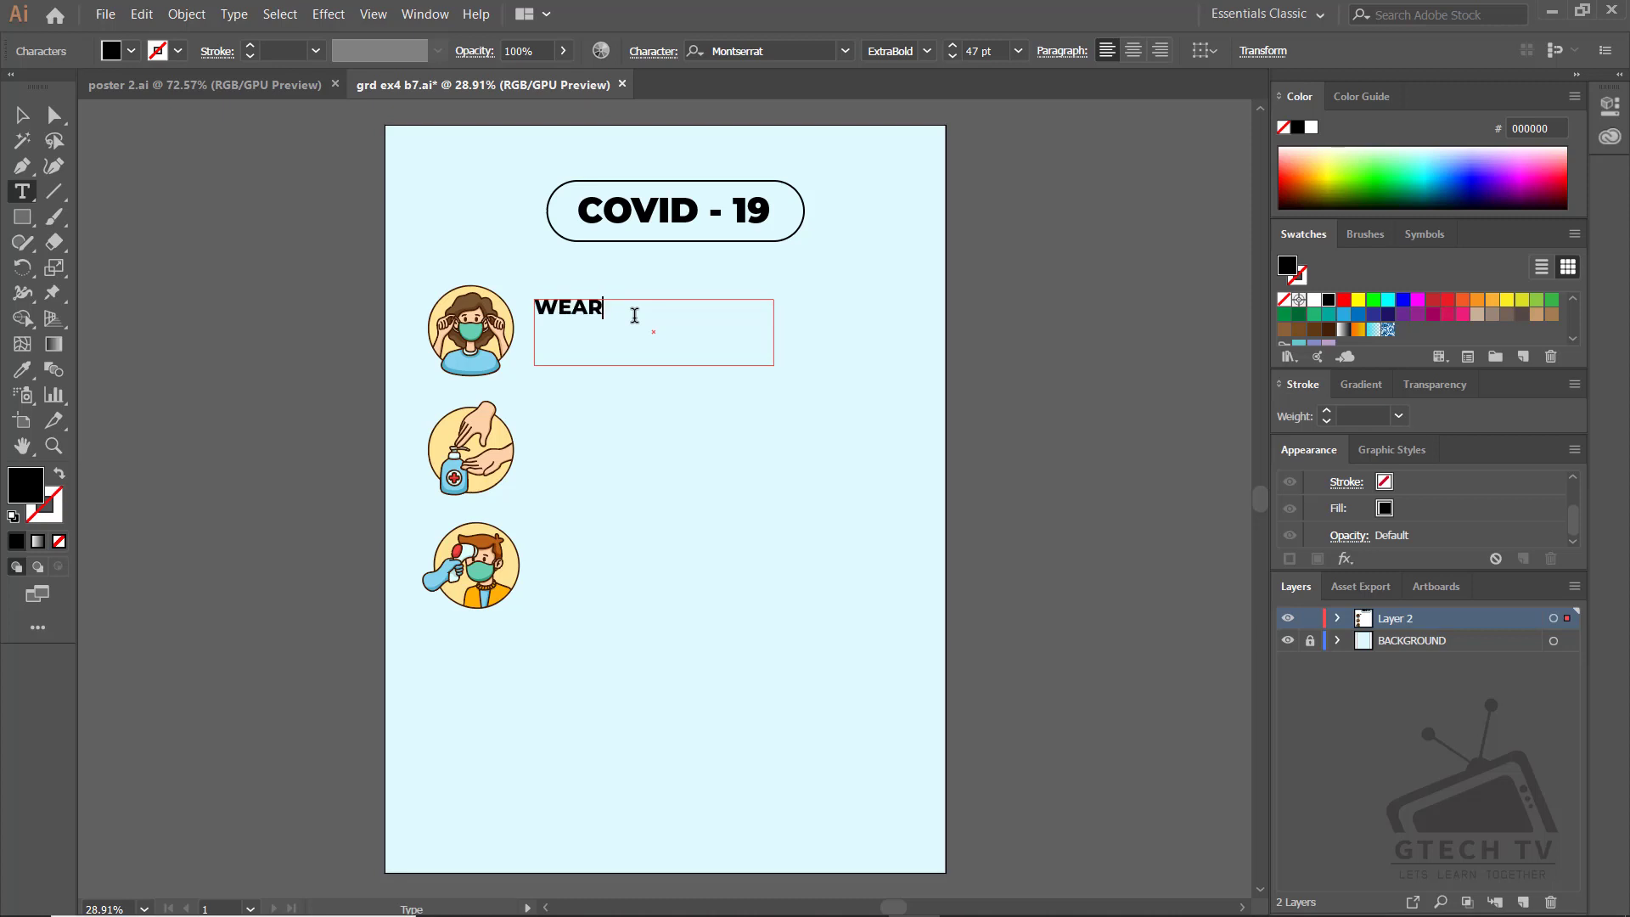
Recolor the WEAR MASK text by sampling the red (D13333) from the temperature check illustration
{"action": "key", "text": "ctrl+a"}
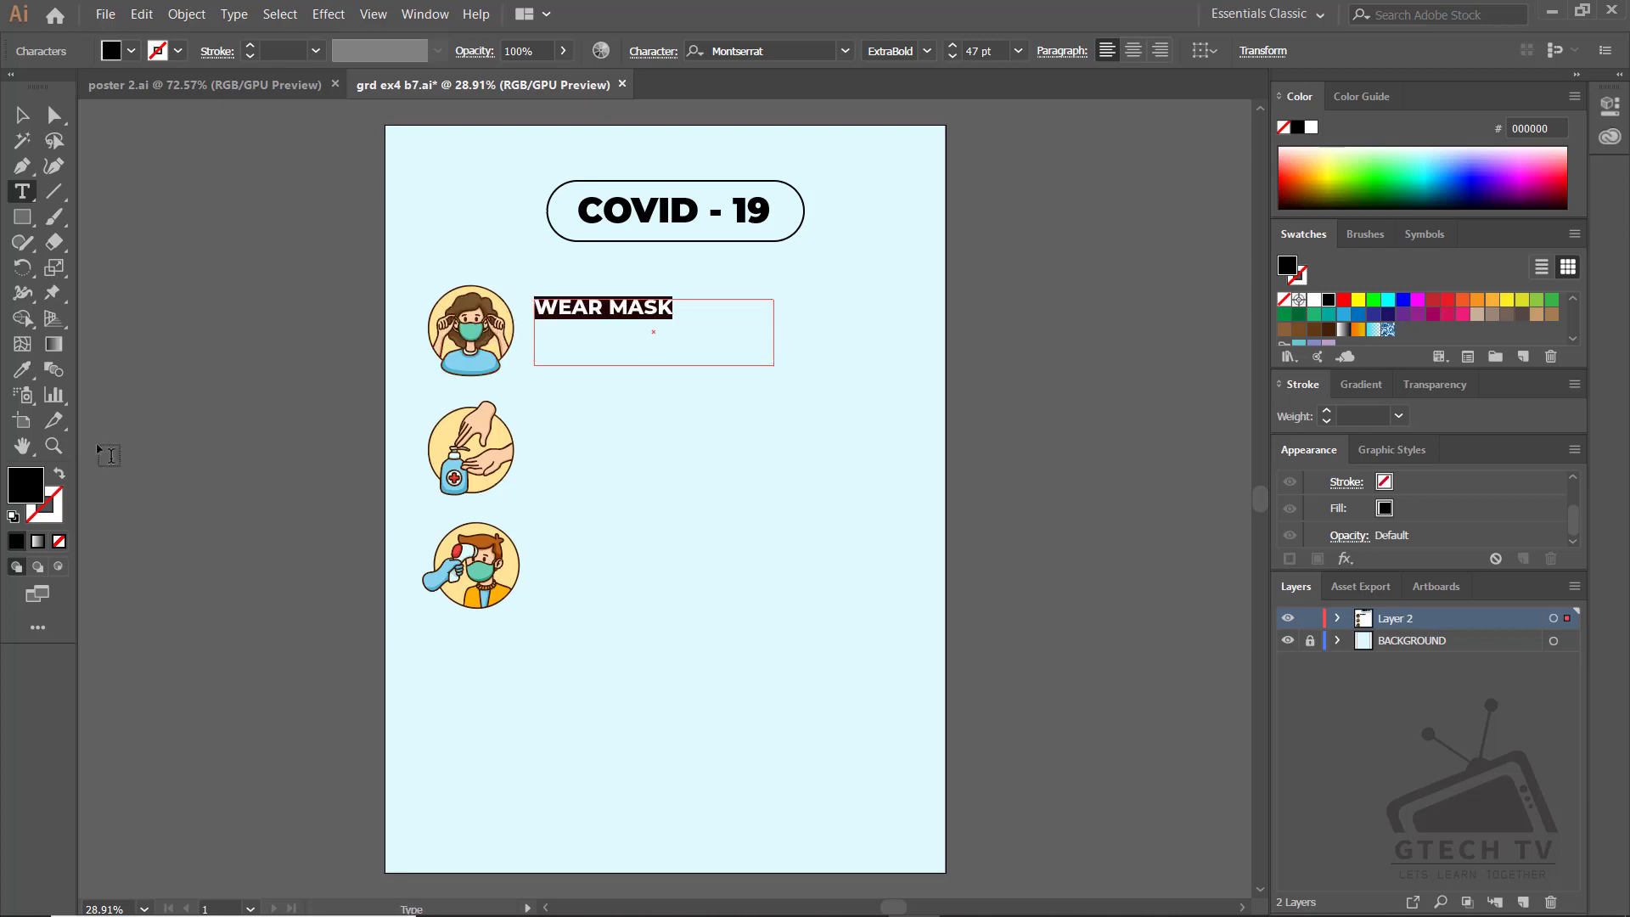
{"action": "left_click", "coordinate": [22, 369]}
{"action": "left_click", "coordinate": [460, 552]}
Fit the text frame to WEAR MASK and position the label level with the middle of the mask illustration
{"action": "left_click", "coordinate": [22, 115]}
{"action": "left_click", "coordinate": [594, 310]}
{"action": "double_click", "coordinate": [775, 332]}
{"action": "left_click_drag", "start_coordinate": [641, 313], "coordinate": [654, 331]}
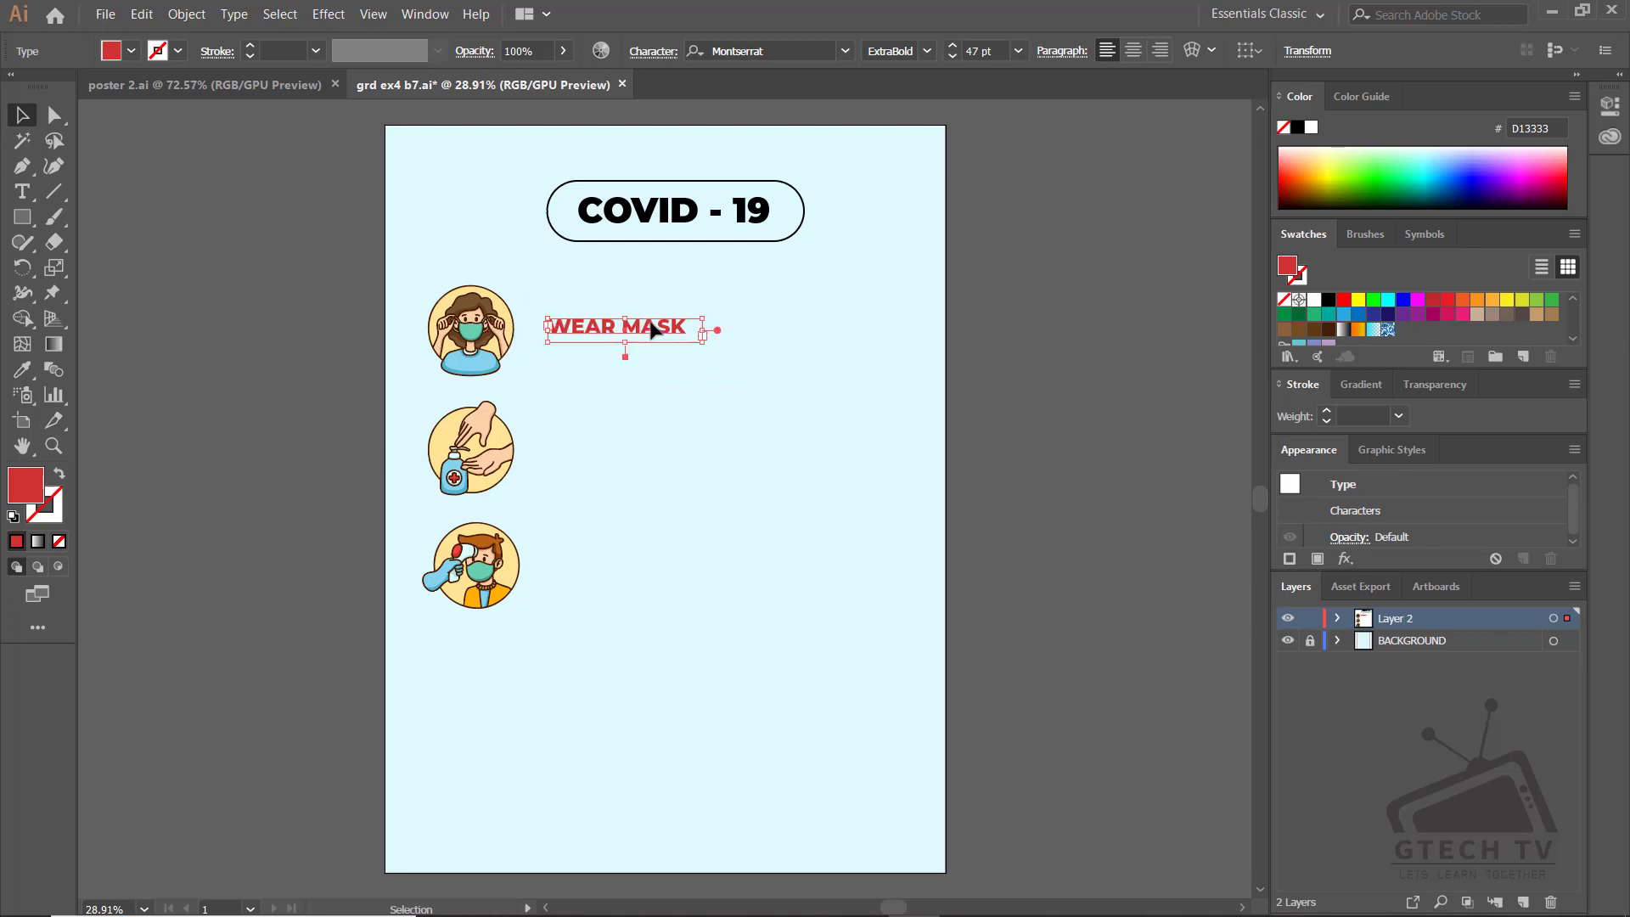
{"action": "left_click", "coordinate": [478, 306], "text": "shift"}
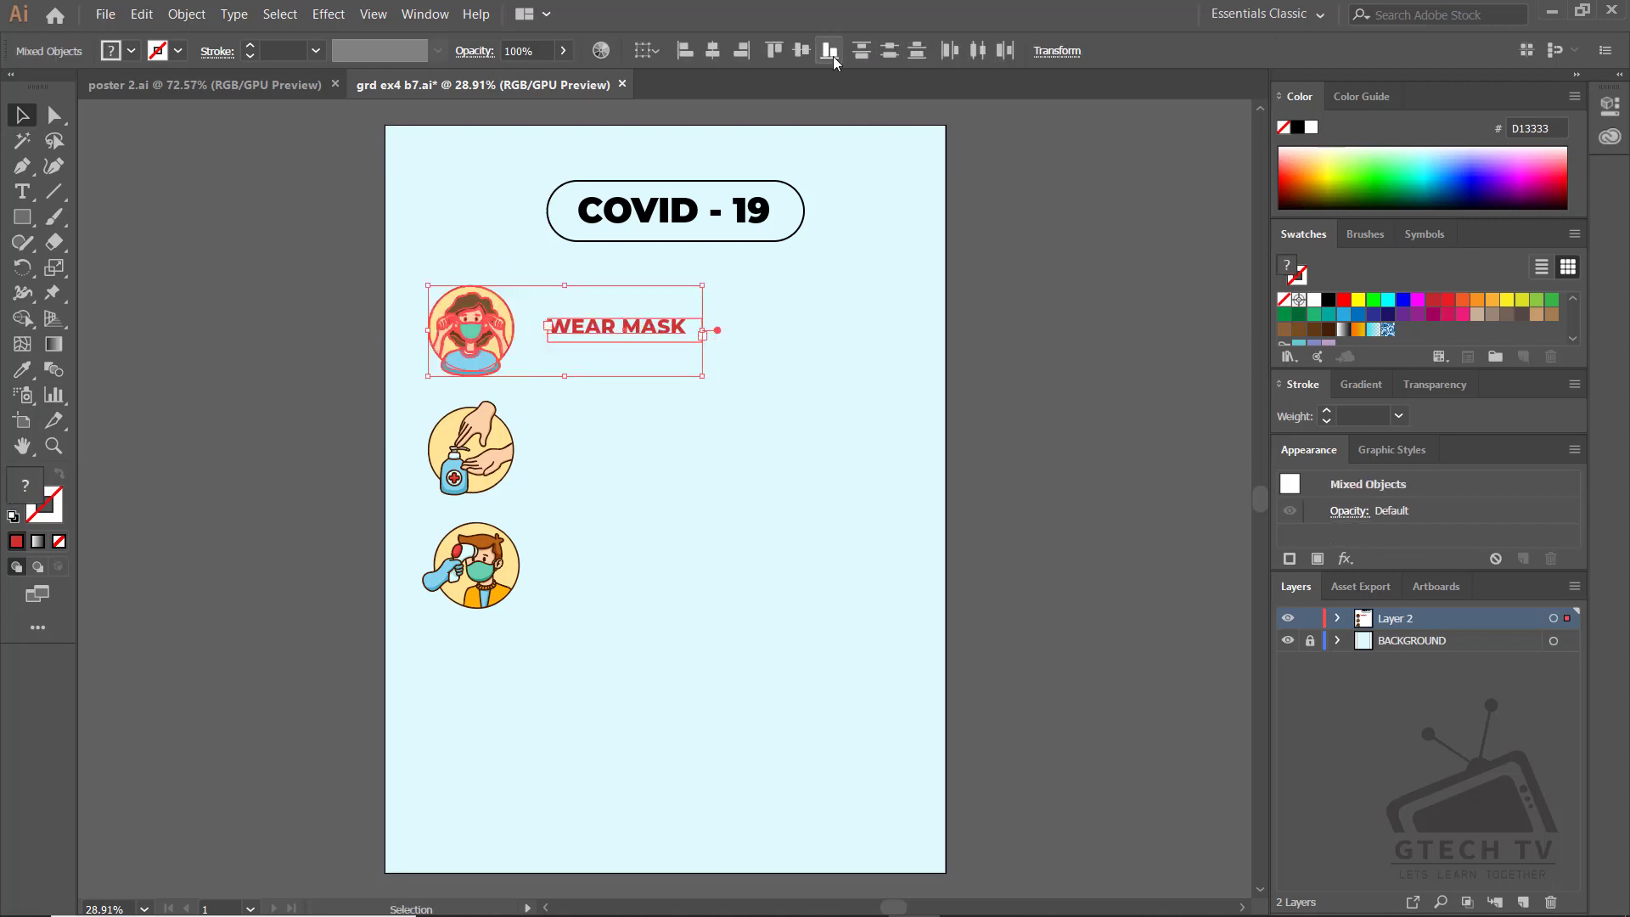
Duplicate the WEAR MASK label beside the hand sanitizing and temperature check illustrations
{"action": "left_click", "coordinate": [760, 384]}
{"action": "left_click", "coordinate": [671, 331]}
{"action": "left_click_drag", "start_coordinate": [671, 333], "coordinate": [624, 570]}
{"action": "left_click", "coordinate": [613, 588]}
Change the label beside the hand sanitizing illustration to "HAND SANITIZING" and fit its text frame
{"action": "double_click", "coordinate": [645, 448]}
{"action": "key", "text": "ctrl+a"}
{"action": "type", "text": "HAND"}
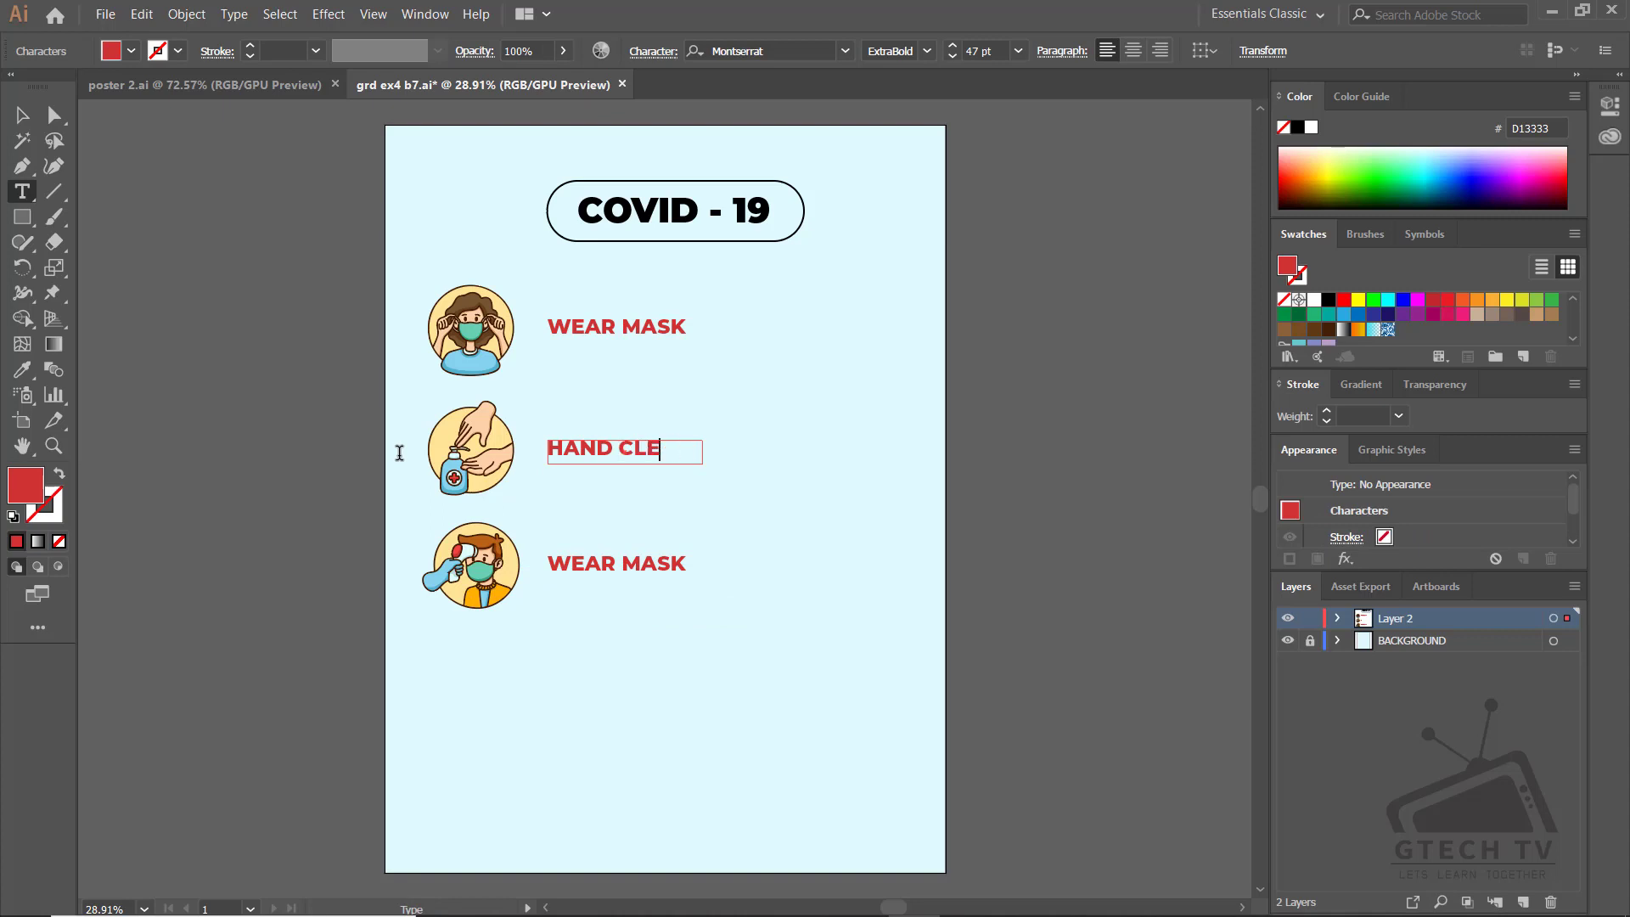
{"action": "left_click", "coordinate": [21, 116]}
{"action": "double_click", "coordinate": [717, 452]}
Change the label beside the temperature check illustration to "TEMPERATURE CHECK" and widen its frame to fit the text
{"action": "left_click", "coordinate": [683, 567]}
{"action": "double_click", "coordinate": [675, 567]}
{"action": "key", "text": "ctrl+a"}
{"action": "type", "text": "TEMPER"}
{"action": "type", "text": "ATURE"}
{"action": "key", "text": "Escape"}
{"action": "left_click_drag", "start_coordinate": [702, 572], "coordinate": [779, 571]}
Scale all three illustrations and their labels down slightly together and reposition them on the poster
{"action": "left_click", "coordinate": [827, 282]}
{"action": "left_click_drag", "start_coordinate": [826, 282], "coordinate": [399, 632]}
{"action": "left_click_drag", "start_coordinate": [635, 535], "coordinate": [648, 538]}
{"action": "left_click", "coordinate": [788, 490]}
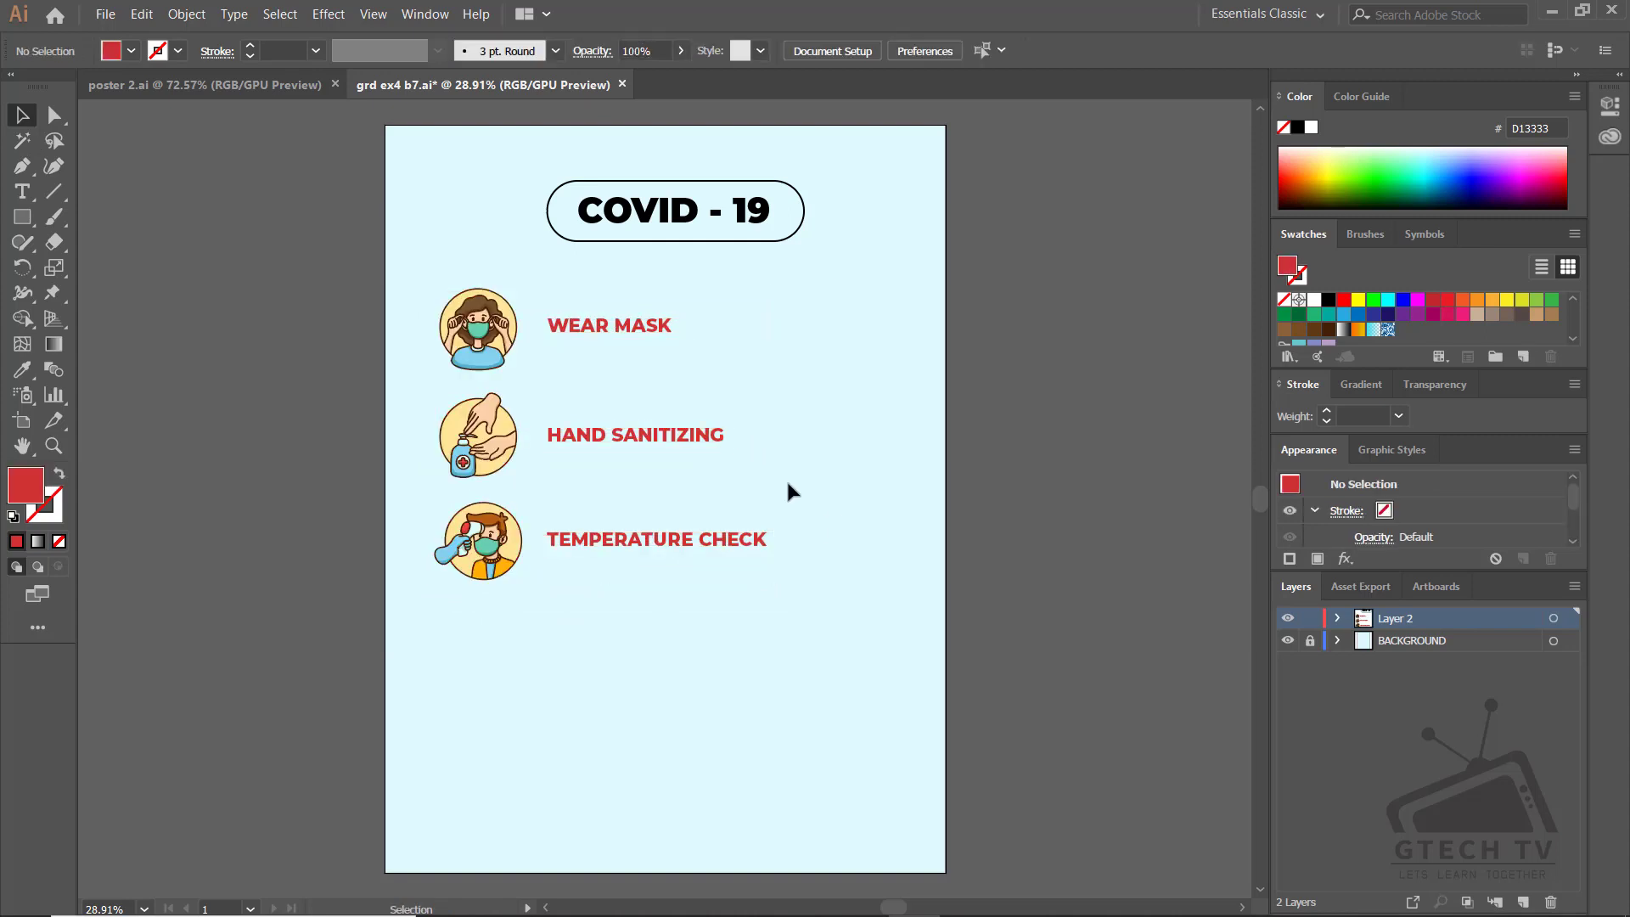
{"action": "double_click", "coordinate": [553, 331]}
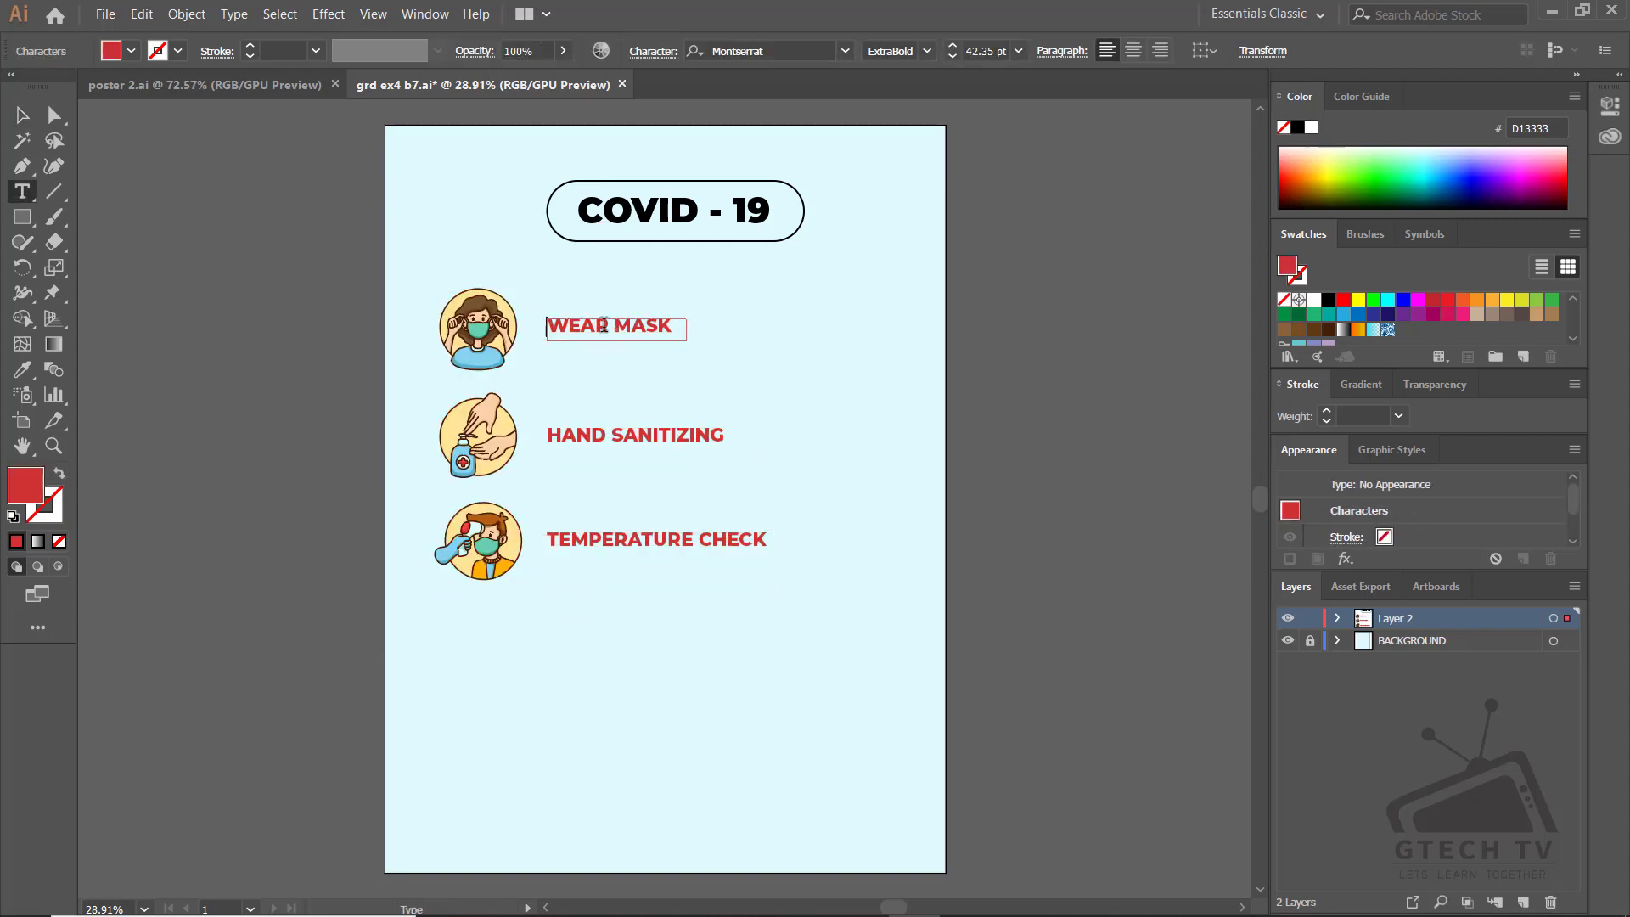
{"action": "type", "text": "1. WEAR"}
{"action": "left_click", "coordinate": [553, 429]}
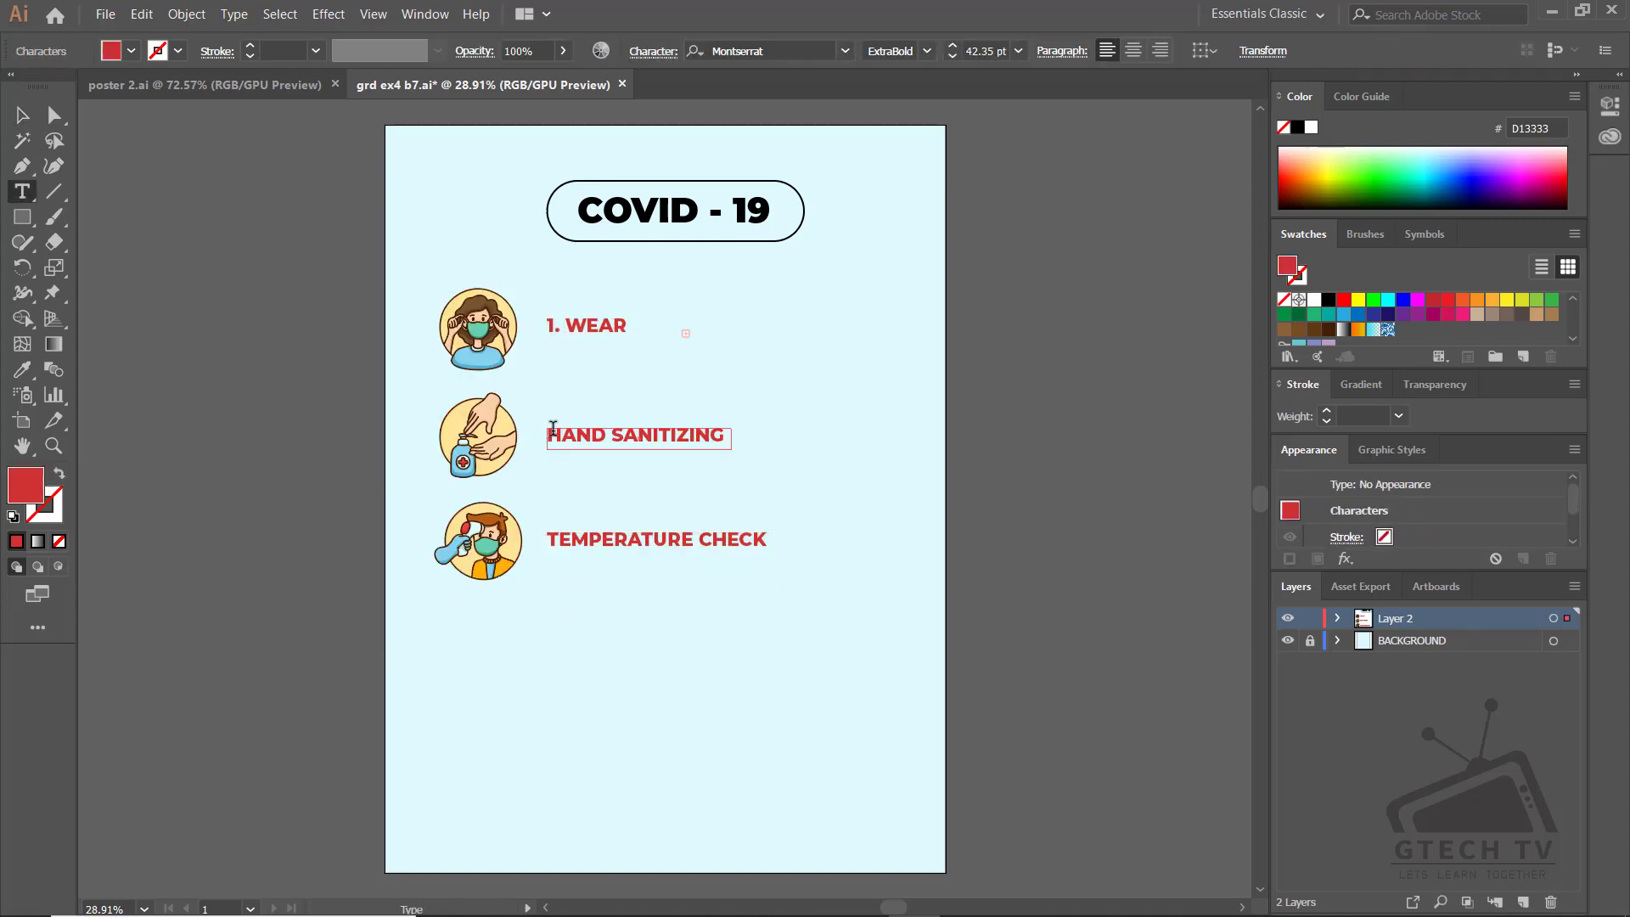
{"action": "key", "text": "ctrl+z"}
{"action": "left_click", "coordinate": [331, 319]}
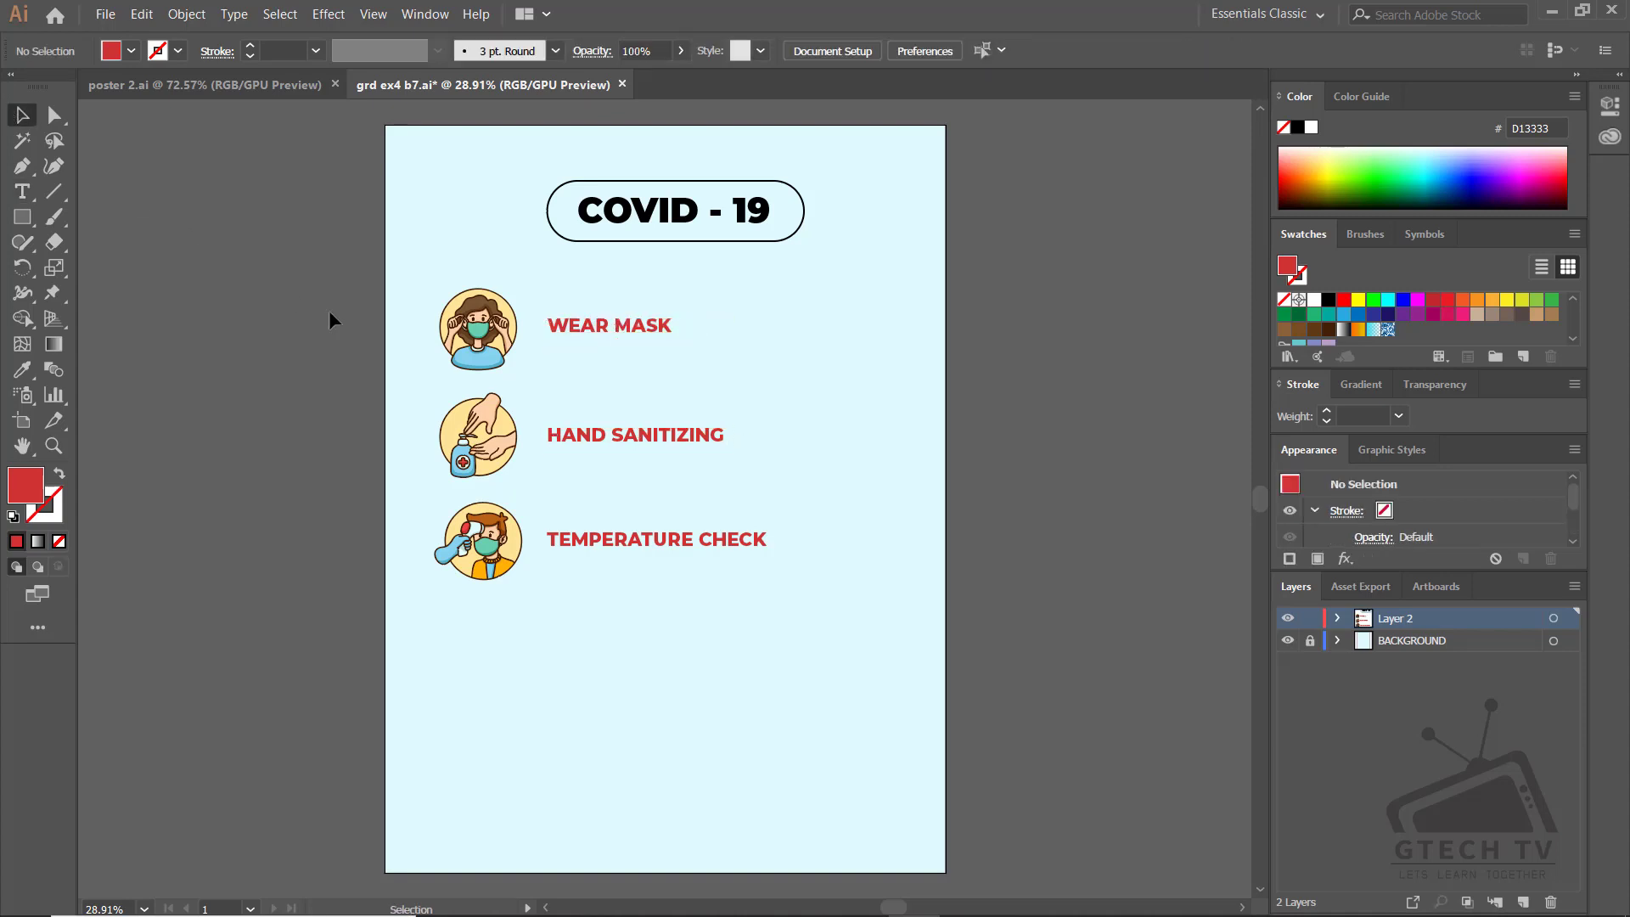
Duplicate the WEAR MASK label as "1.", enlarge it to 74 pt and place it at the mask illustration's upper left
{"action": "left_click_drag", "start_coordinate": [580, 327], "coordinate": [423, 322]}
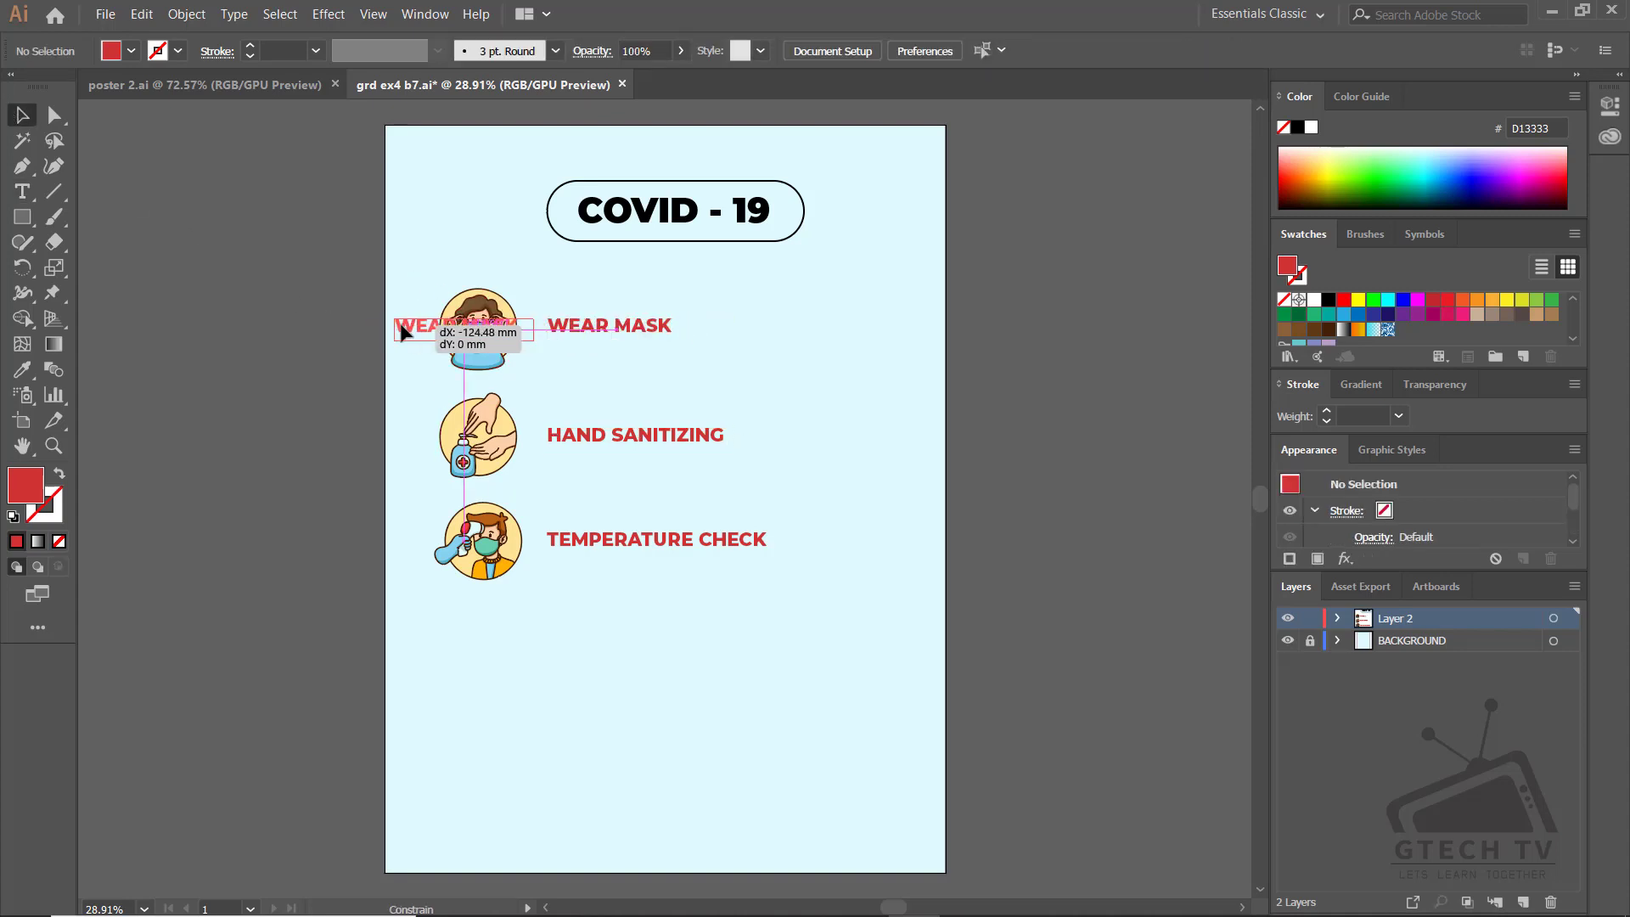
{"action": "triple_click", "coordinate": [423, 323]}
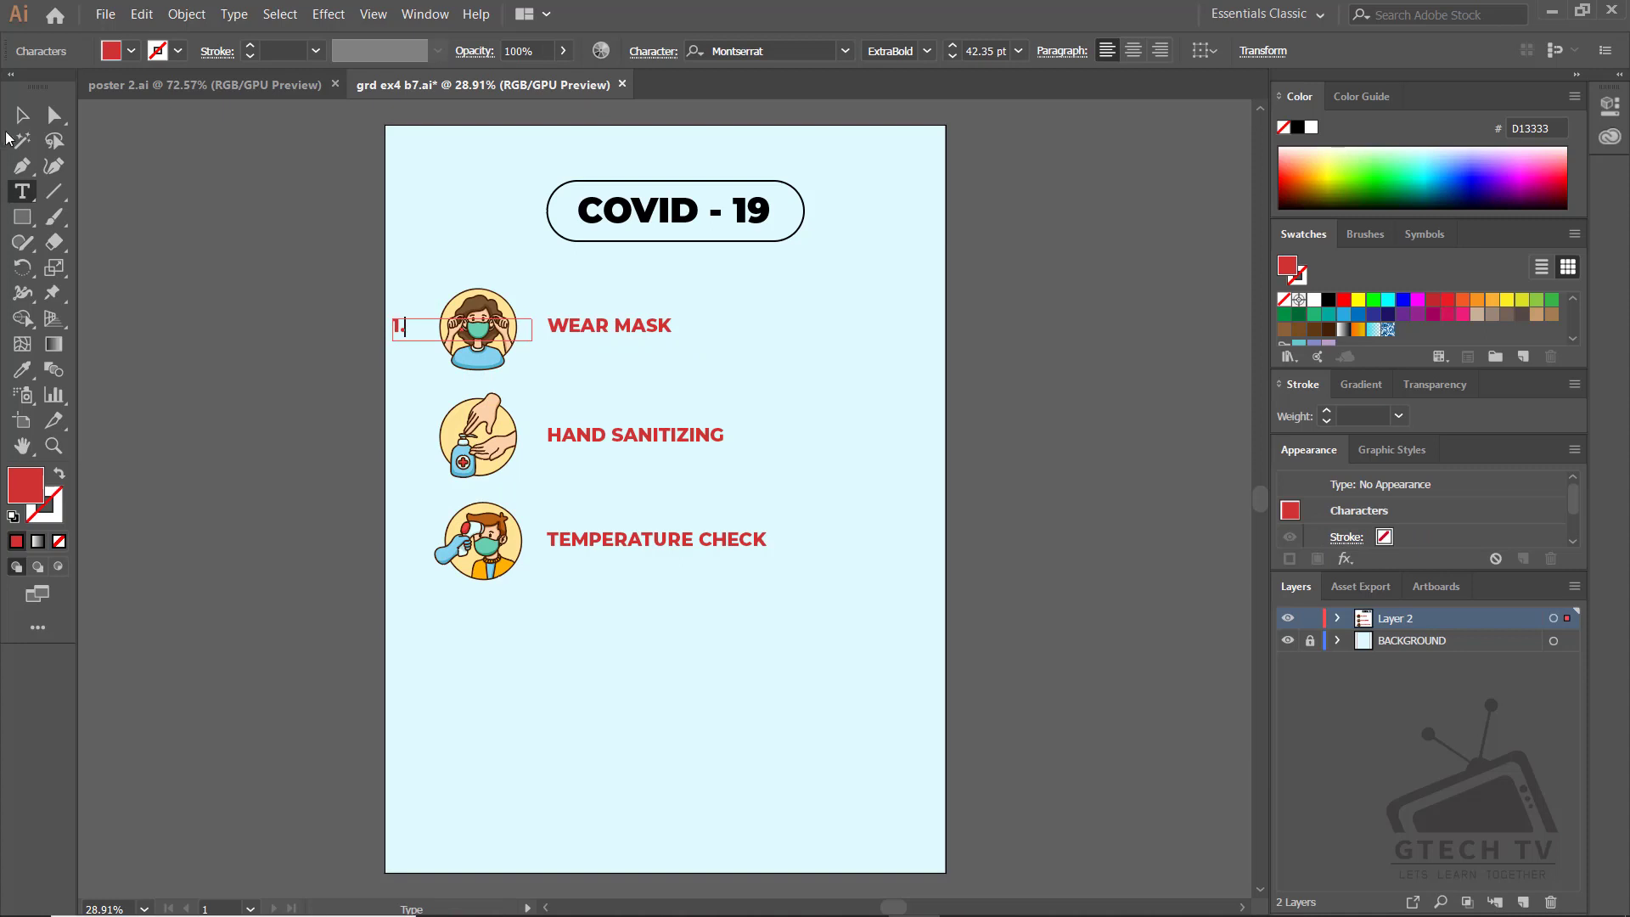
{"action": "key", "text": "Escape"}
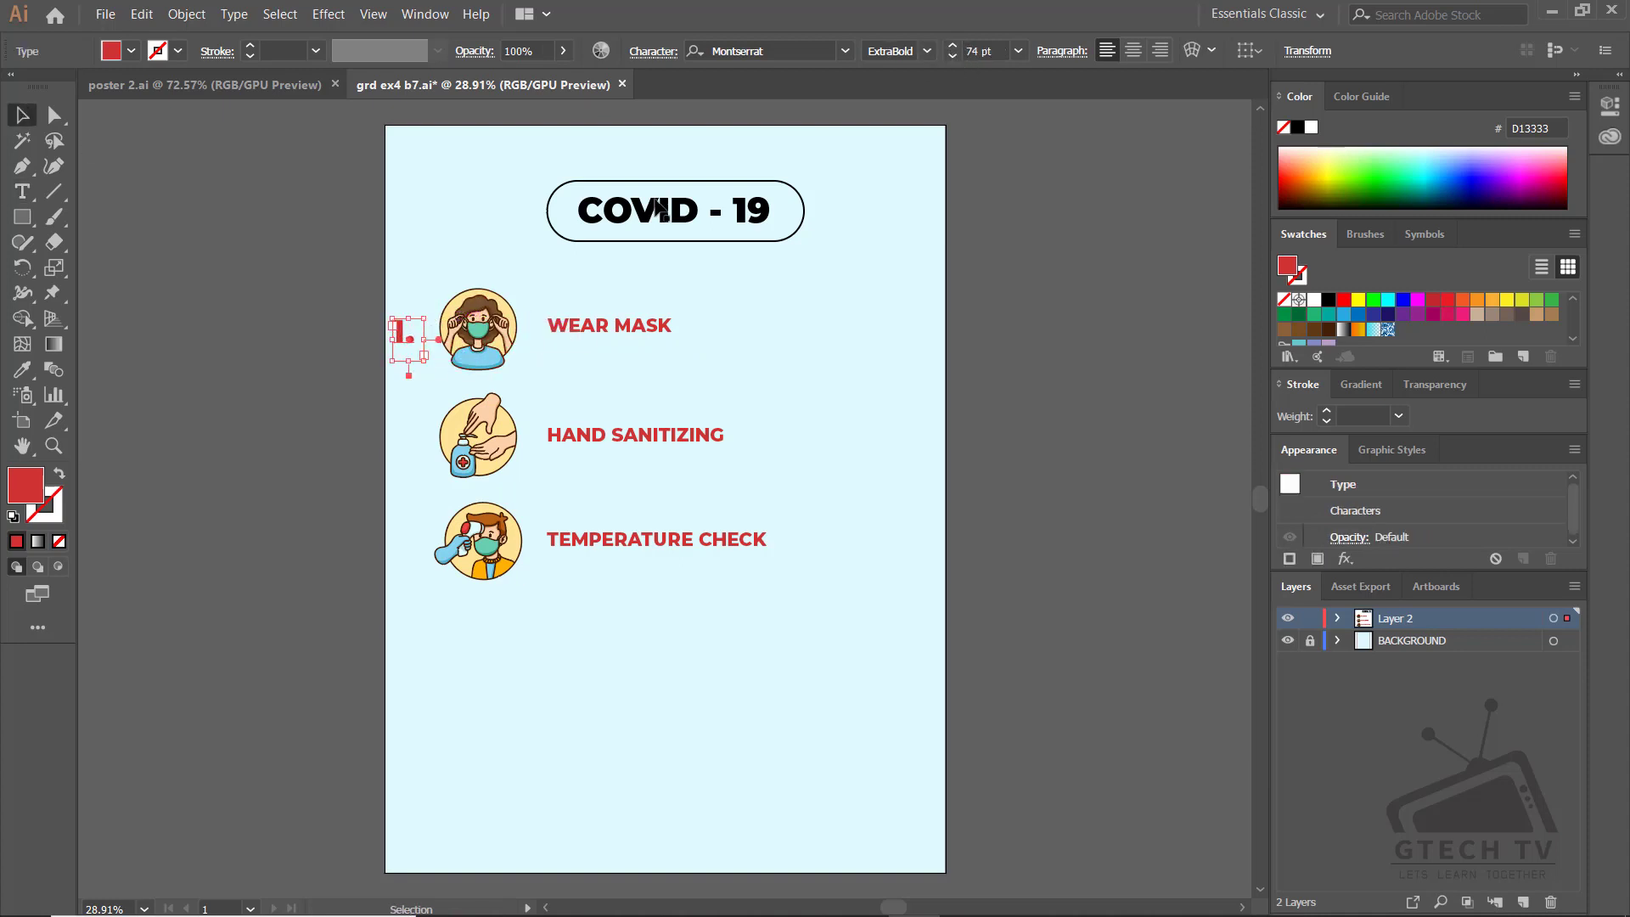
{"action": "left_click_drag", "start_coordinate": [393, 334], "coordinate": [416, 293]}
Move WEAR MASK to the mask illustration's lower right, aligning their bottoms, and align the illustration's top with the number 1
{"action": "left_click_drag", "start_coordinate": [619, 363], "coordinate": [621, 367]}
{"action": "left_click_drag", "start_coordinate": [433, 266], "coordinate": [505, 340]}
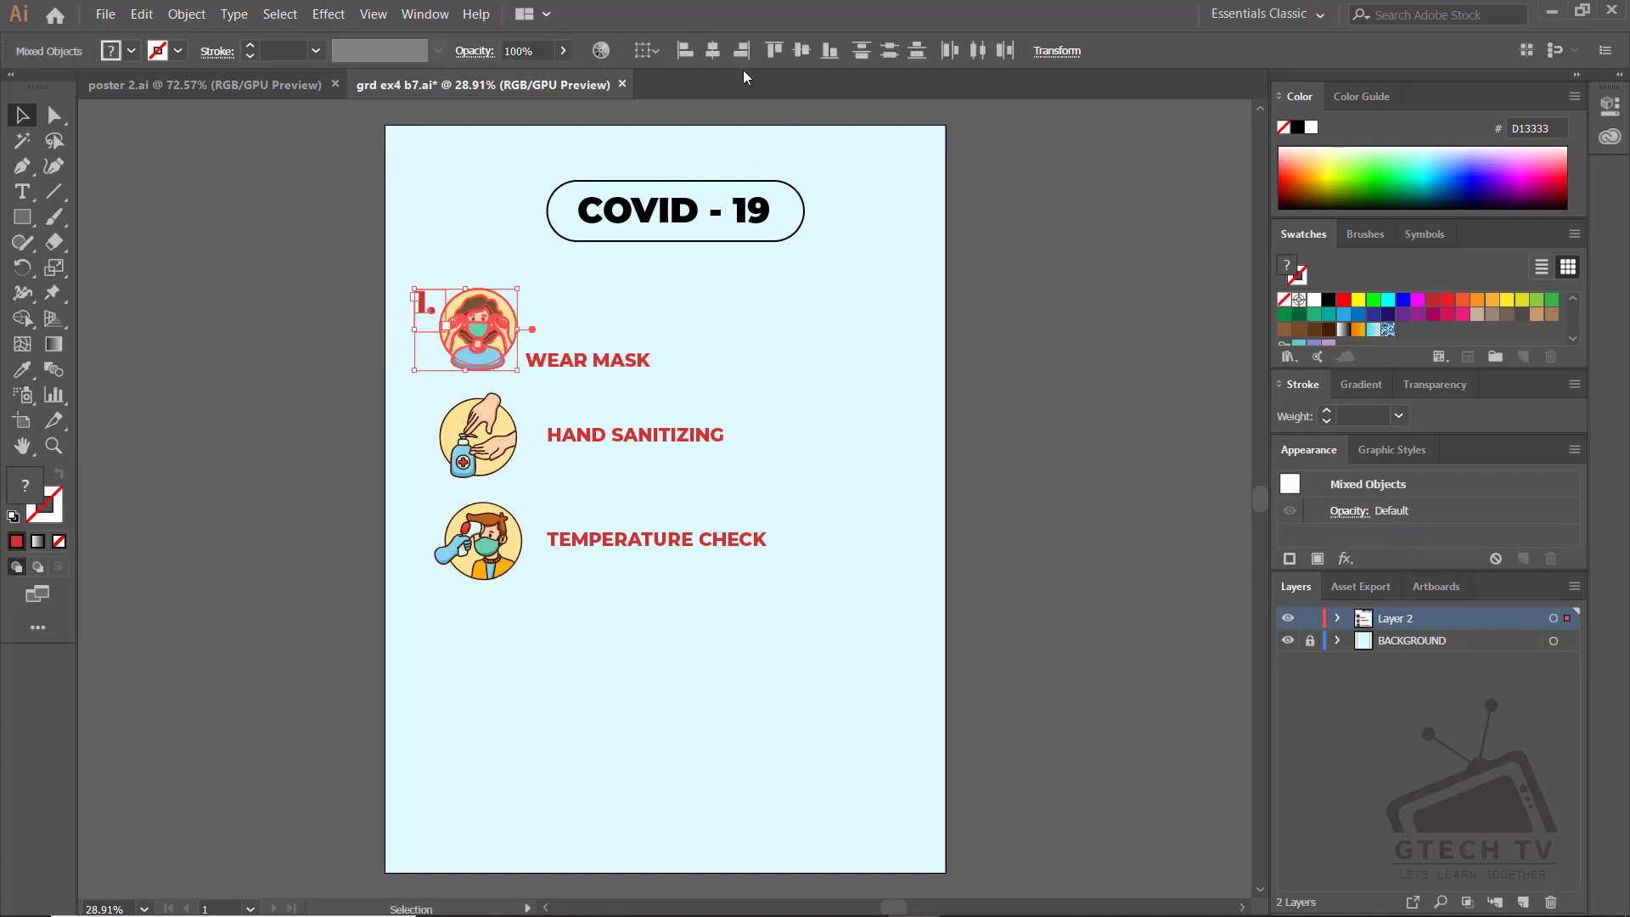
{"action": "left_click", "coordinate": [578, 289]}
{"action": "left_click_drag", "start_coordinate": [679, 314], "coordinate": [509, 365]}
{"action": "left_click", "coordinate": [830, 50]}
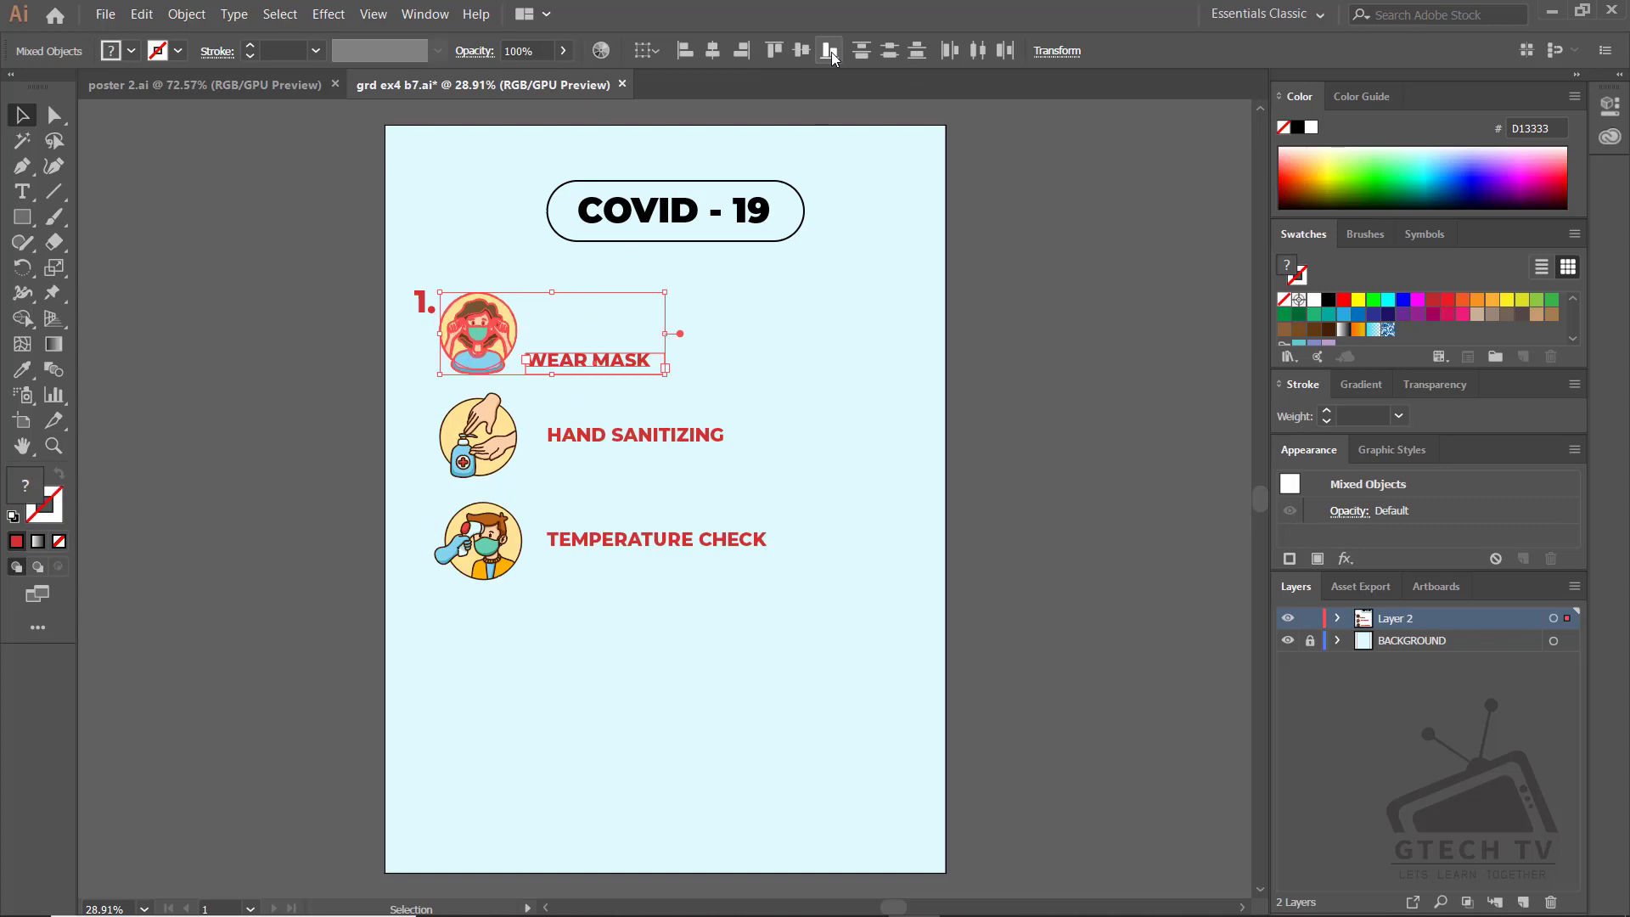
{"action": "left_click", "coordinate": [399, 254]}
{"action": "left_click_drag", "start_coordinate": [406, 280], "coordinate": [509, 357]}
{"action": "left_click", "coordinate": [586, 361]}
{"action": "left_click", "coordinate": [743, 408]}
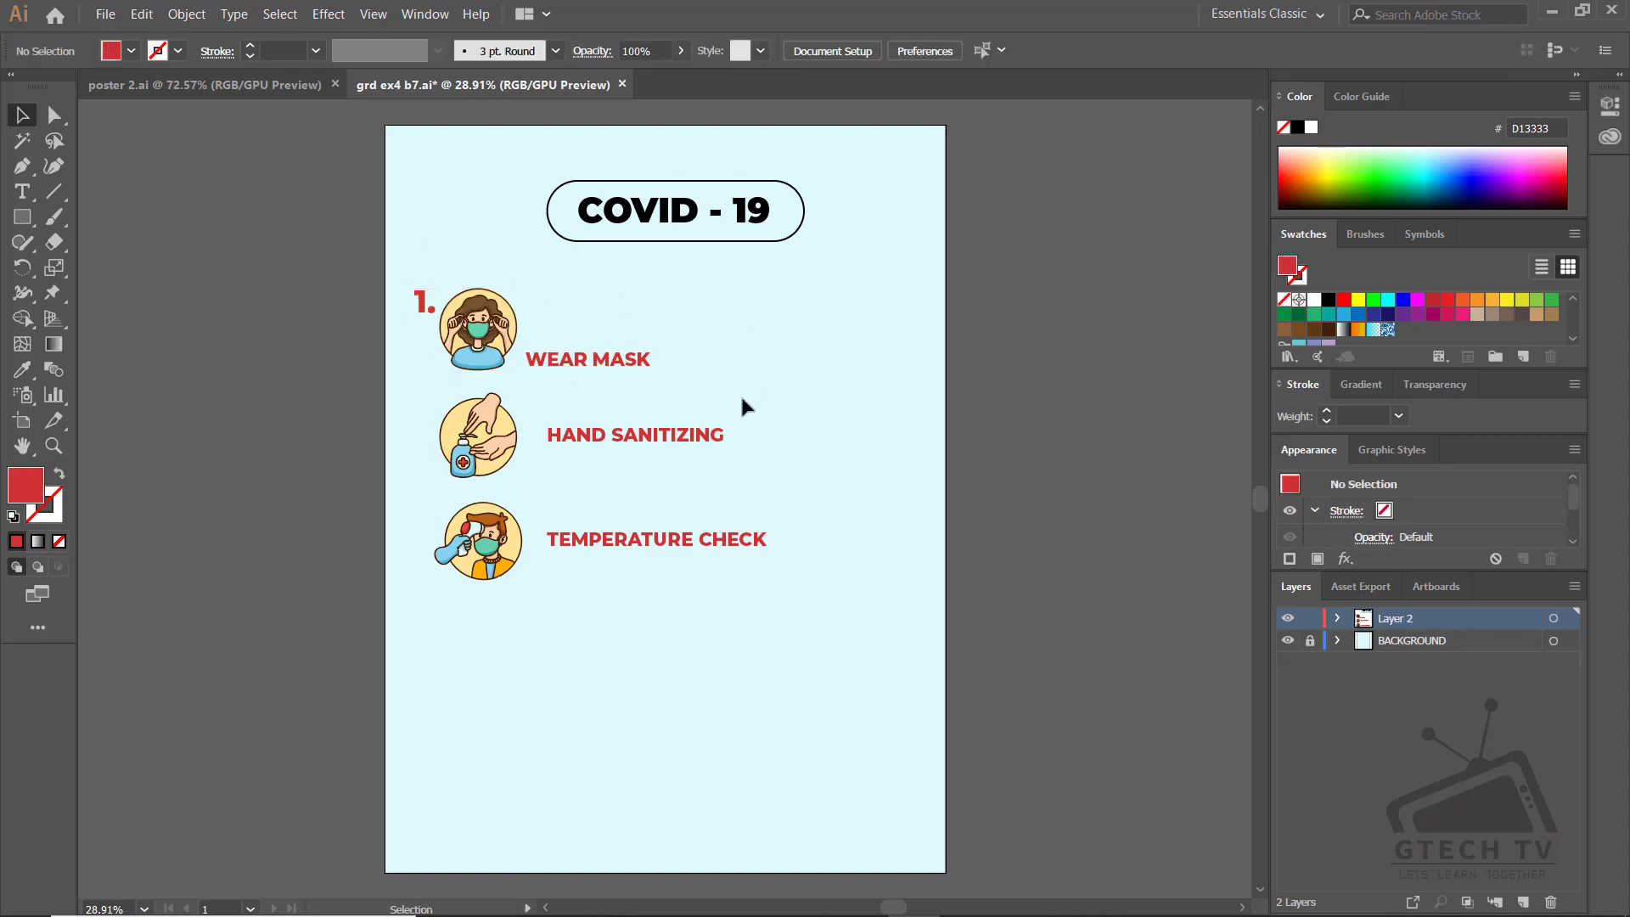
Move the hand sanitizing illustration to the poster's upper right and place WEAR MASK beneath the mask illustration
{"action": "left_click_drag", "start_coordinate": [480, 426], "coordinate": [845, 325]}
{"action": "left_click_drag", "start_coordinate": [586, 361], "coordinate": [450, 282]}
{"action": "left_click", "coordinate": [500, 288]}
{"action": "left_click", "coordinate": [509, 437]}
{"action": "left_click", "coordinate": [479, 254]}
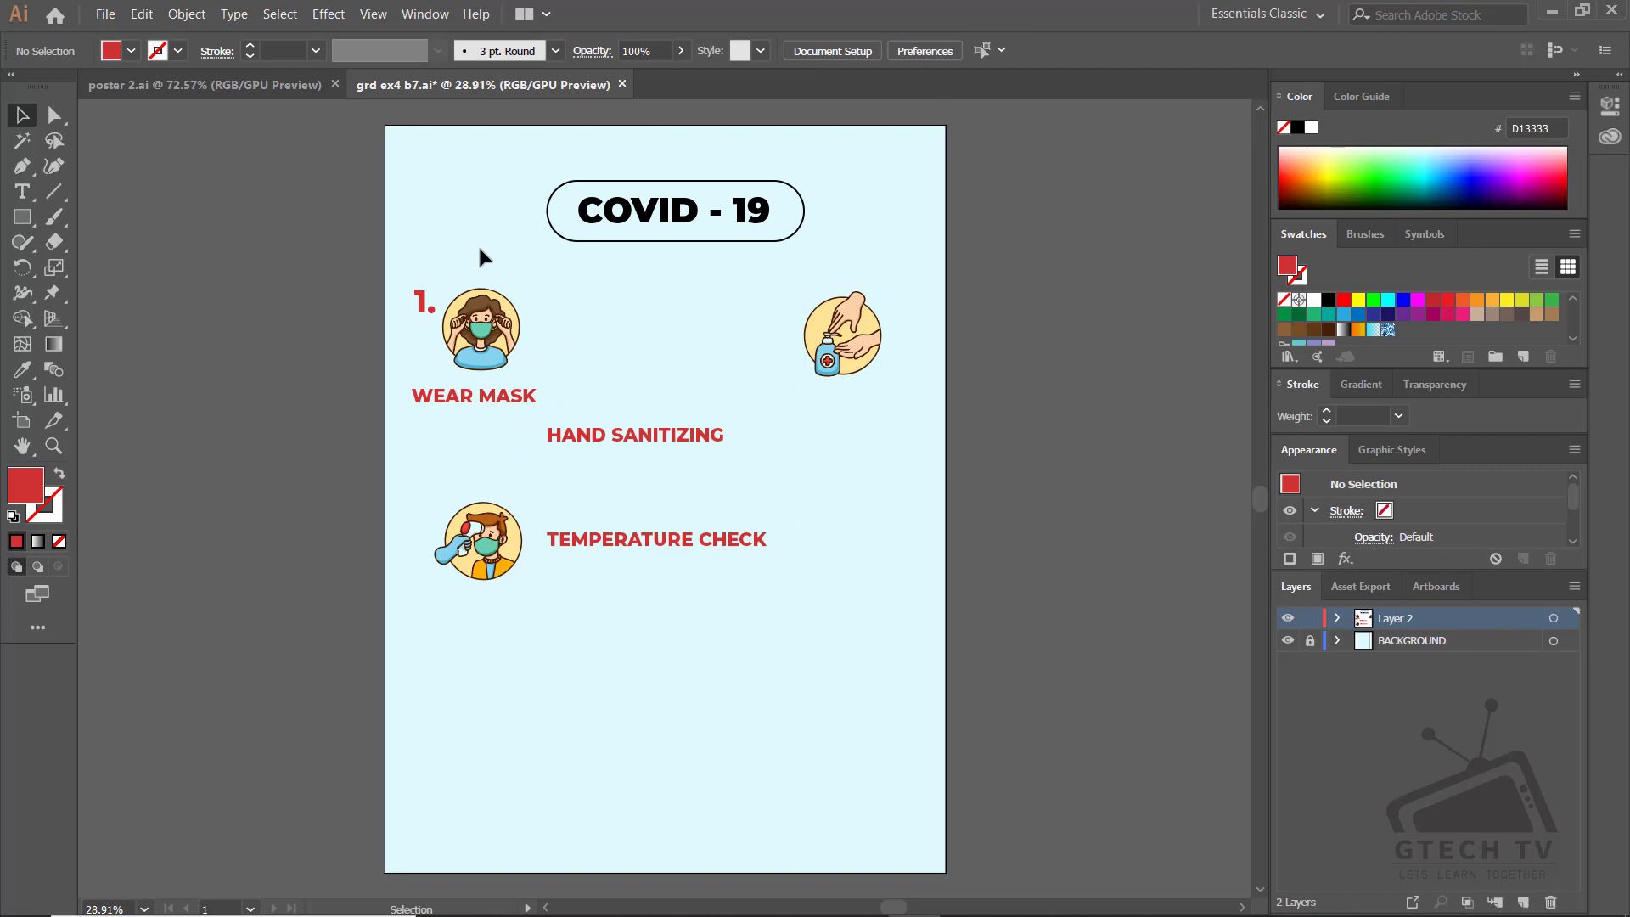
Duplicate the number 1. to the right on the same level and change the copy to "2."
{"action": "left_click_drag", "start_coordinate": [423, 304], "coordinate": [662, 304]}
{"action": "double_click", "coordinate": [662, 303]}
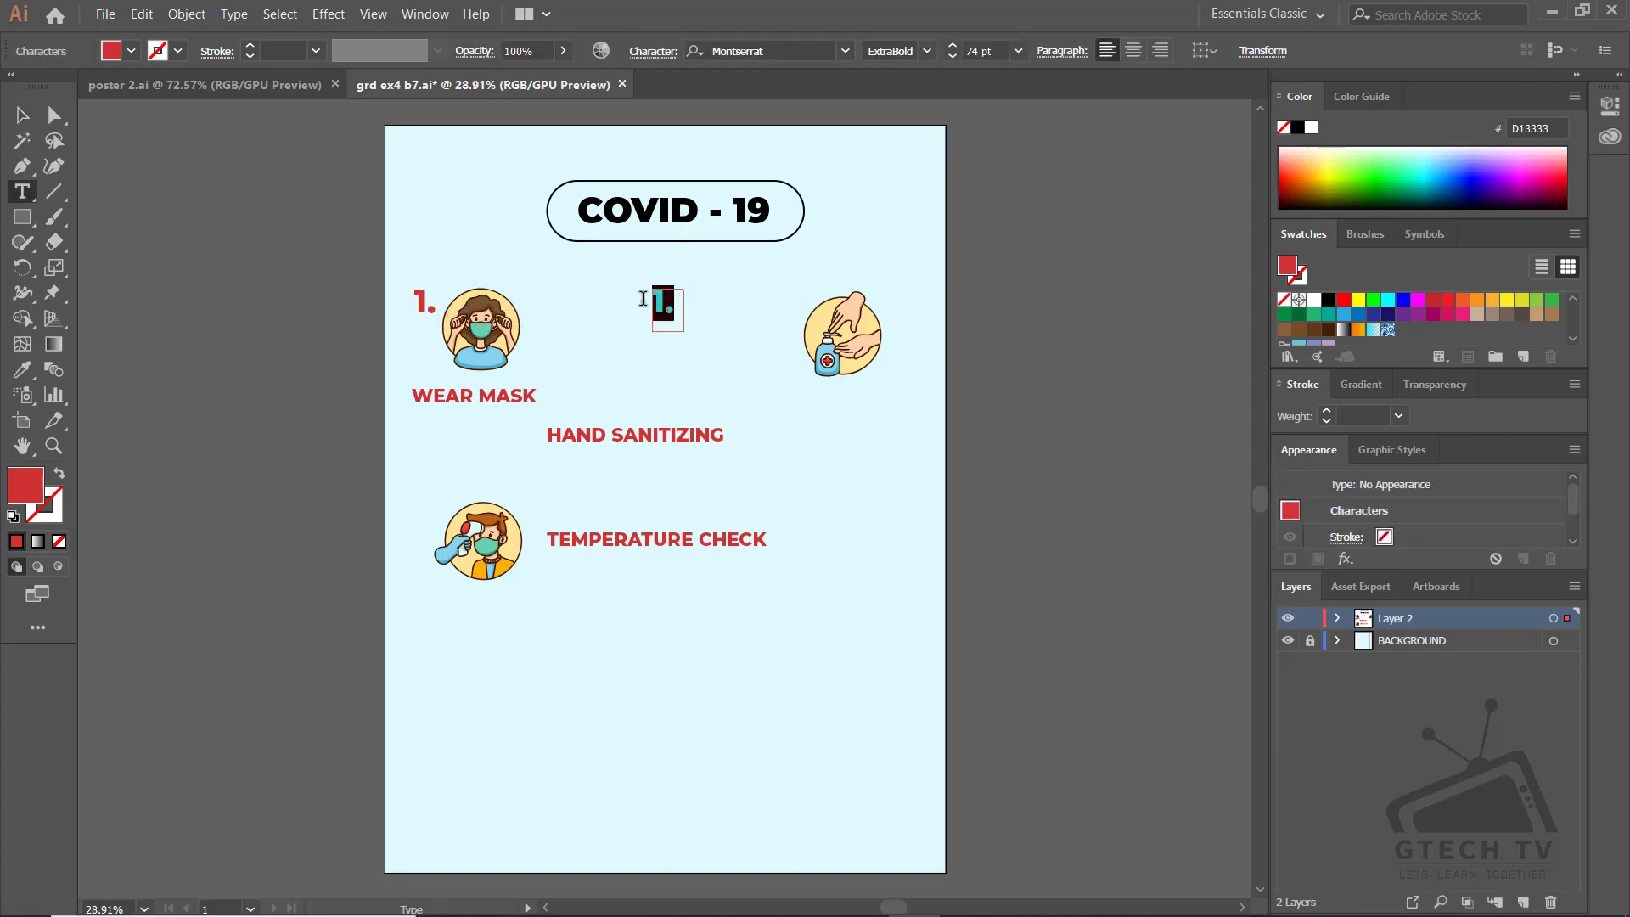
{"action": "left_click", "coordinate": [22, 114]}
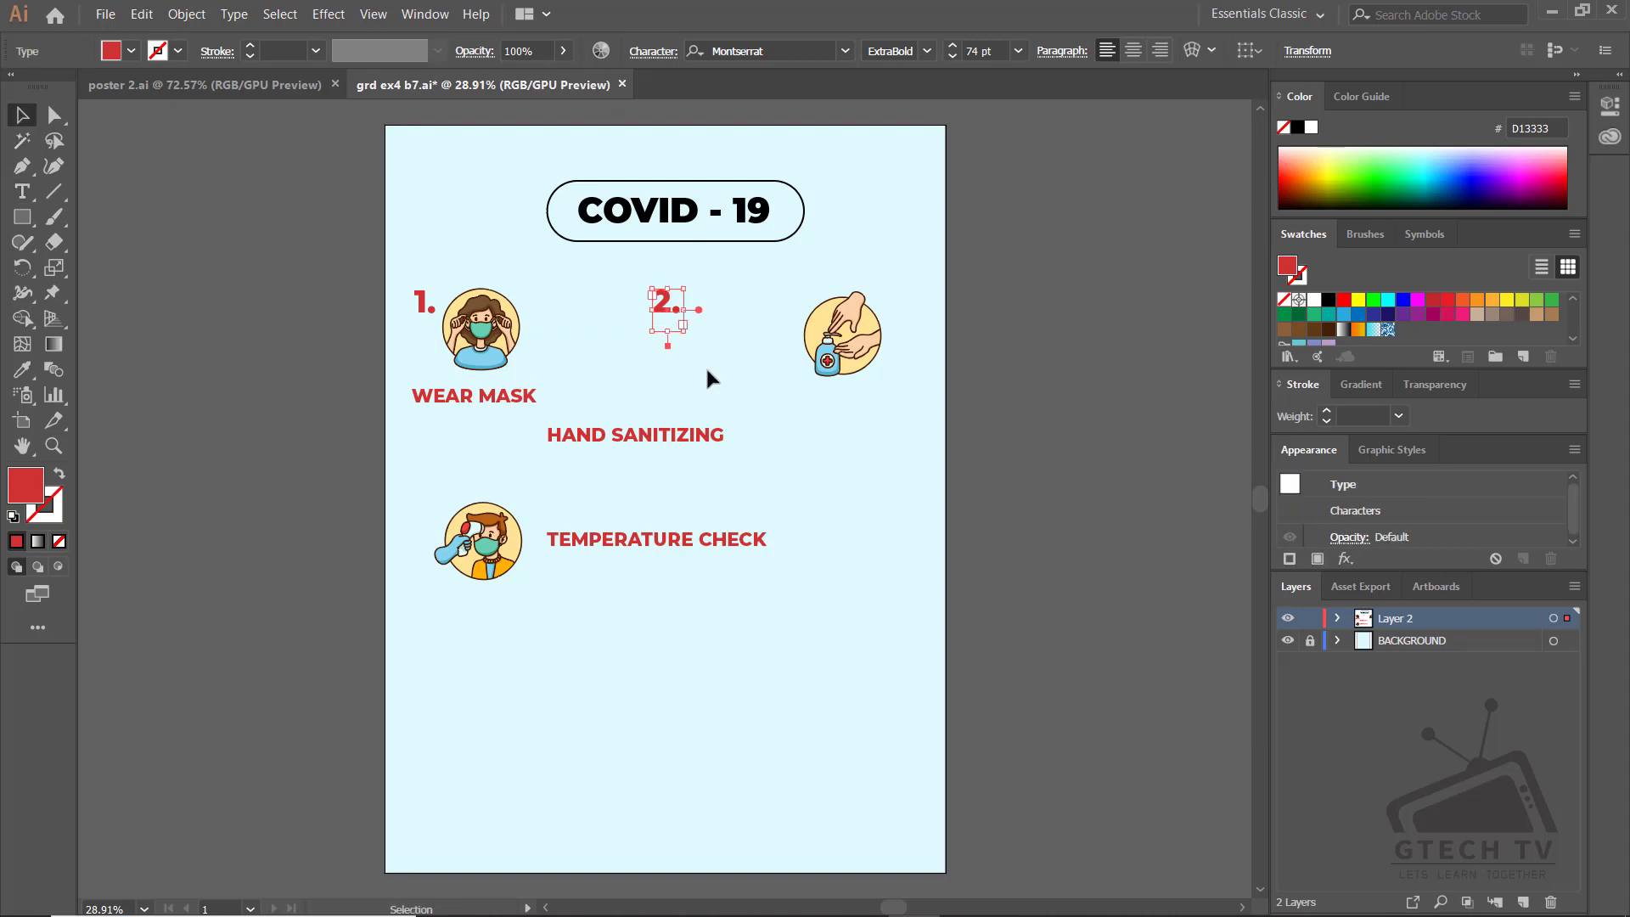
Place the HAND SANITIZING label under its illustration and move both to the left, next to the number 2
{"action": "left_click_drag", "start_coordinate": [706, 433], "coordinate": [855, 398]}
{"action": "left_click_drag", "start_coordinate": [854, 253], "coordinate": [815, 406]}
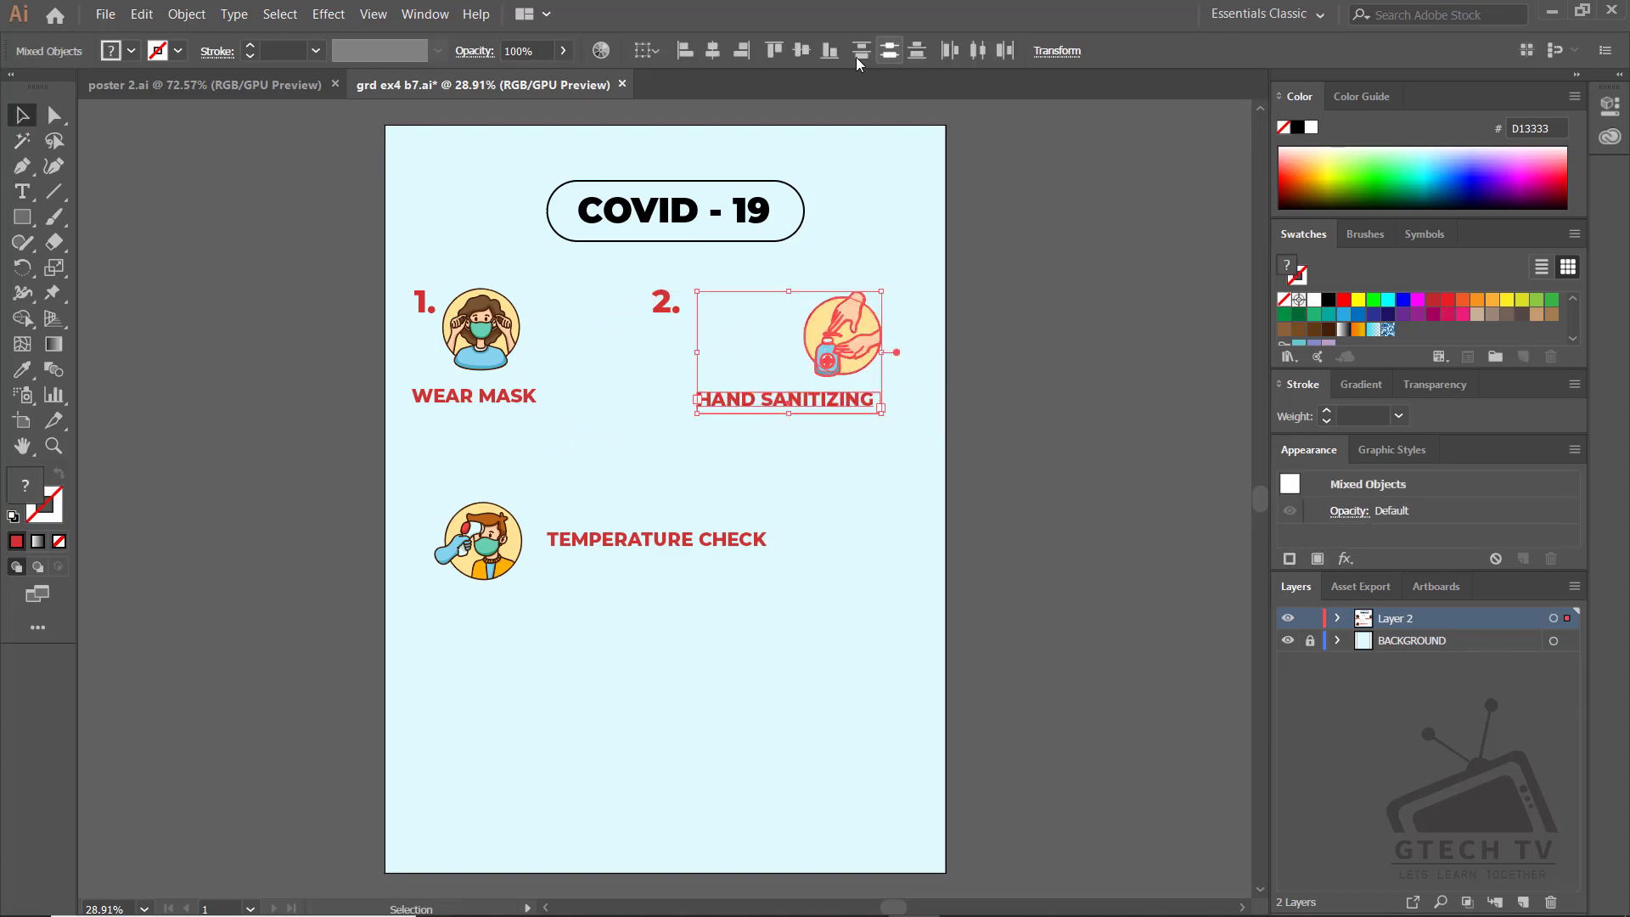
{"action": "left_click", "coordinate": [889, 50]}
{"action": "left_click_drag", "start_coordinate": [819, 331], "coordinate": [745, 330]}
Align the number 2. with the top of the hand sanitizing illustration, keeping the label beneath them
{"action": "left_click", "coordinate": [636, 270]}
{"action": "left_click_drag", "start_coordinate": [639, 276], "coordinate": [739, 339]}
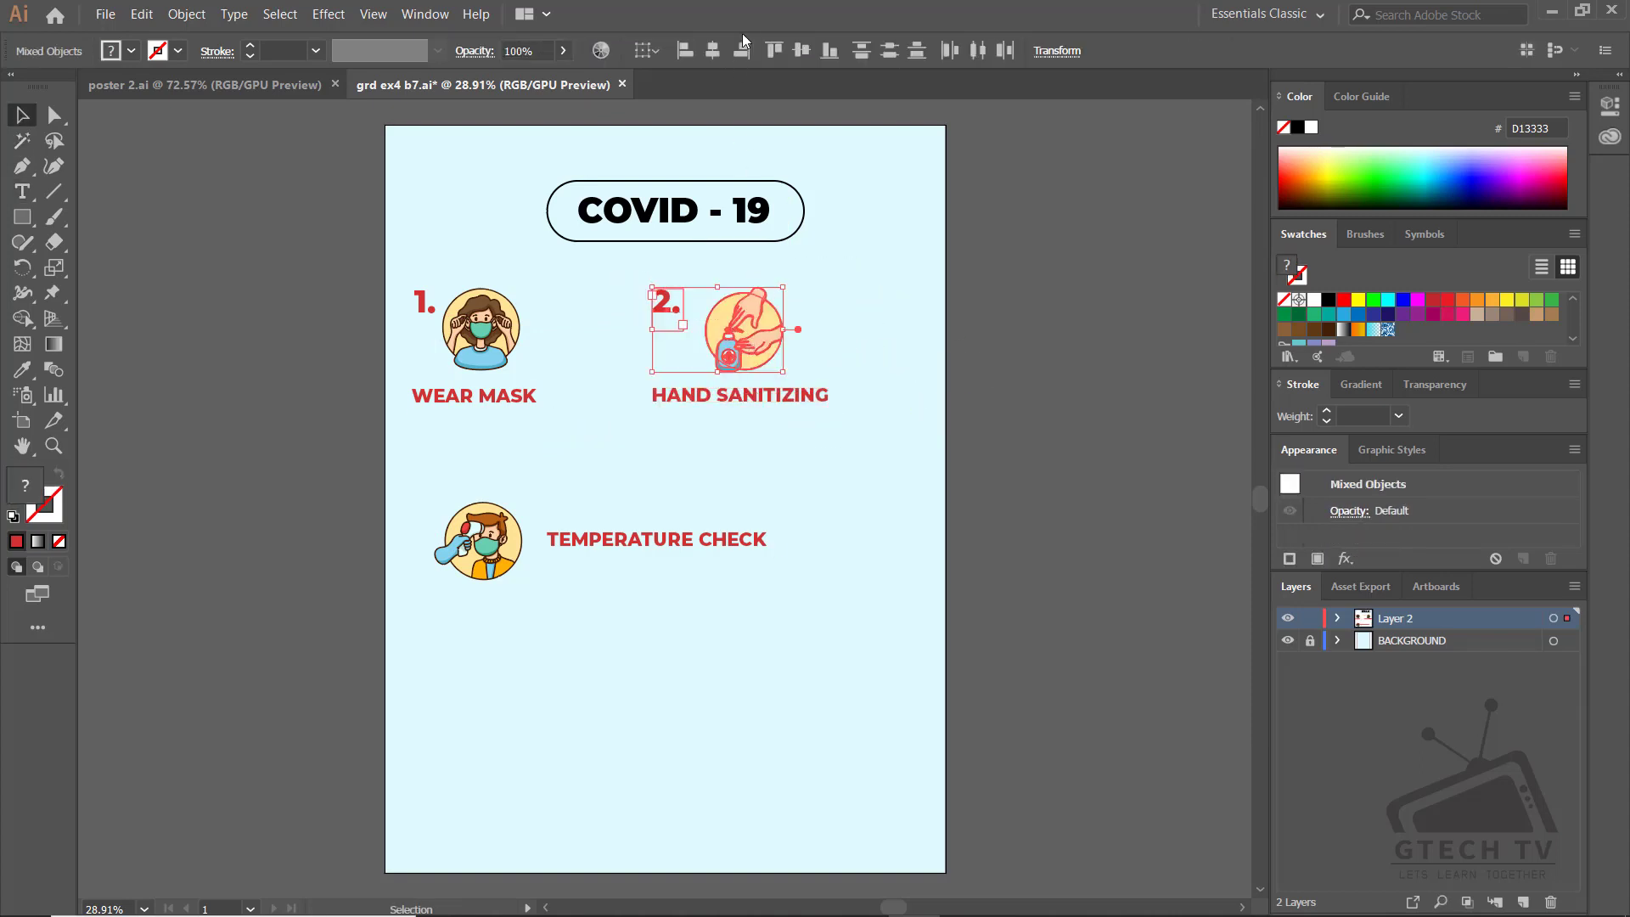
{"action": "left_click", "coordinate": [773, 50]}
{"action": "left_click", "coordinate": [812, 405]}
{"action": "left_click_drag", "start_coordinate": [637, 275], "coordinate": [871, 407]}
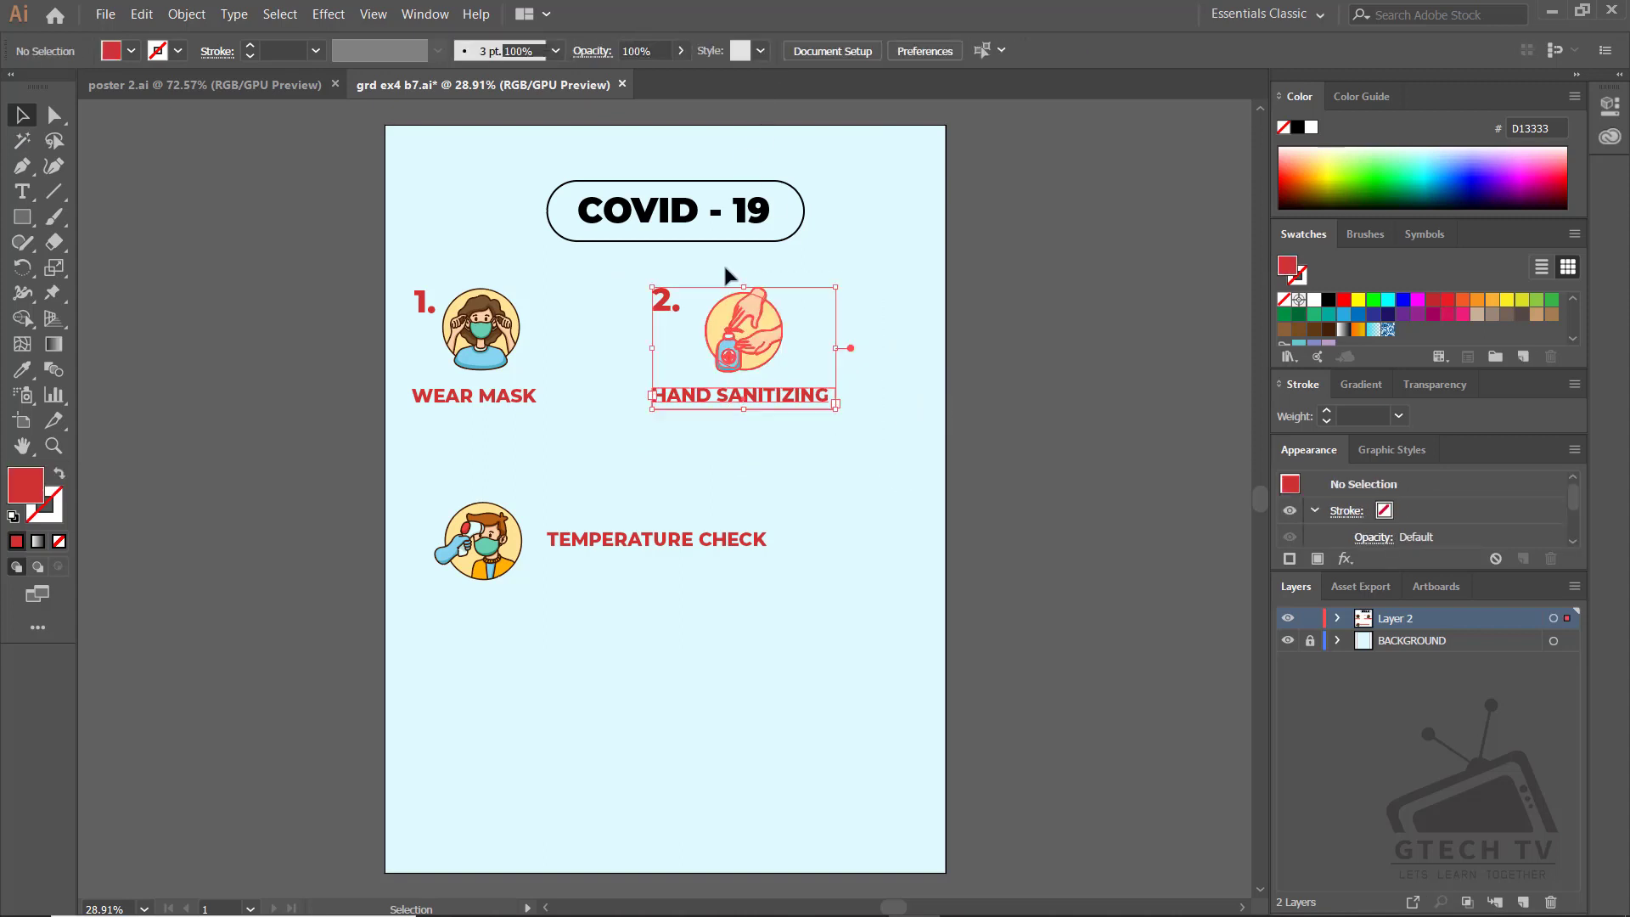
{"action": "left_click", "coordinate": [848, 261]}
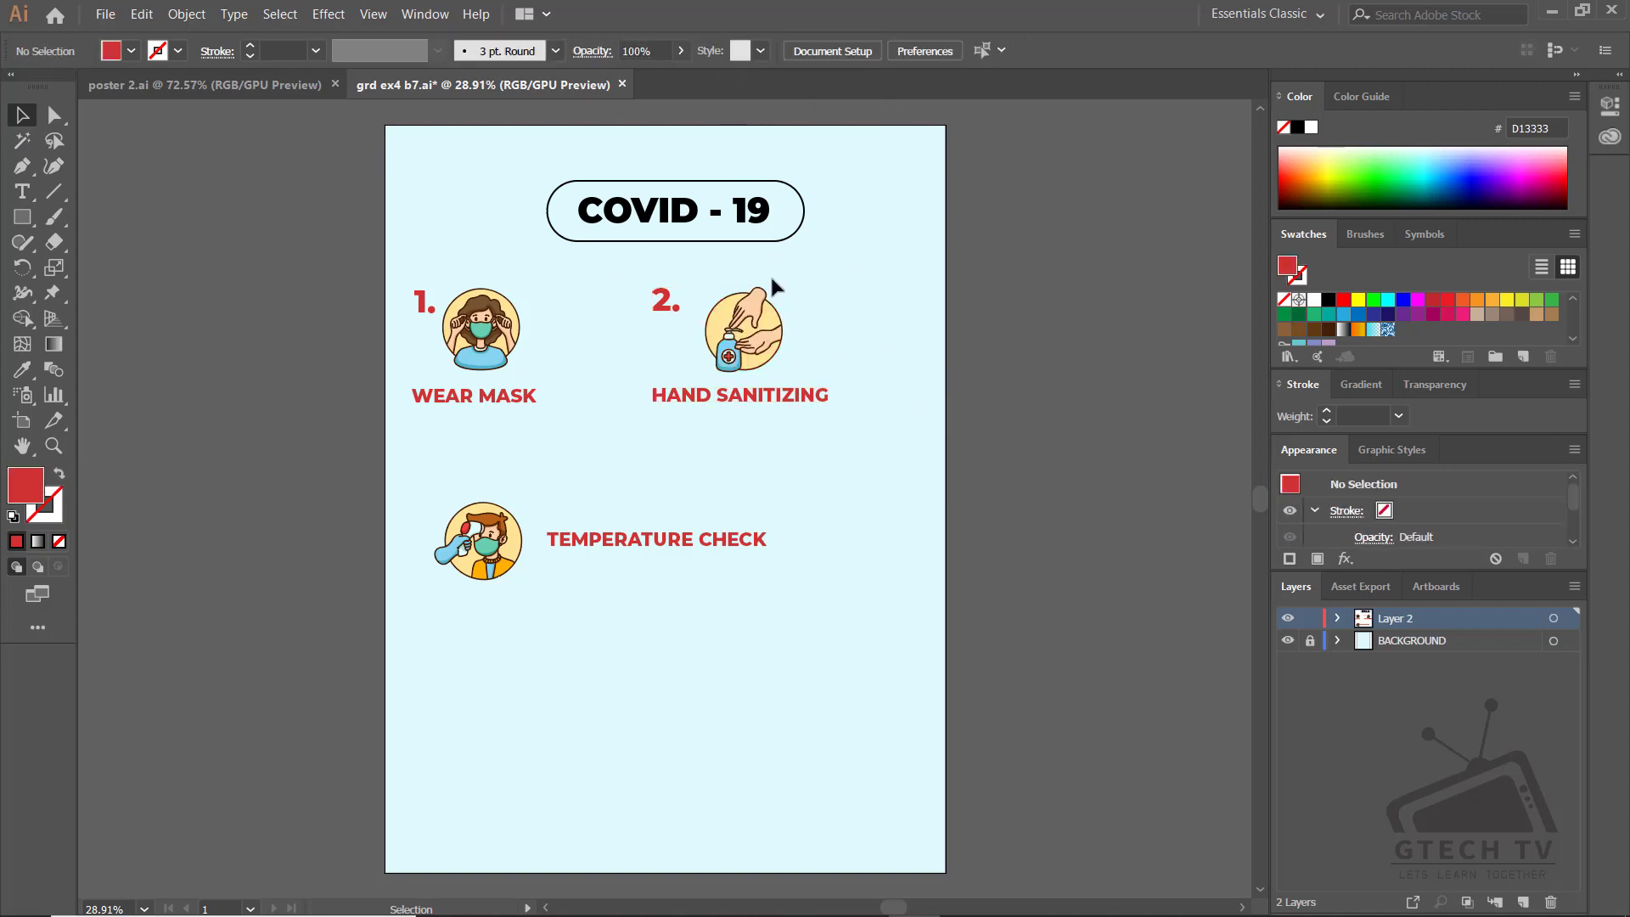
Shift the mask illustration and its WEAR MASK label slightly right, away from the number 1
{"action": "left_click_drag", "start_coordinate": [815, 301], "coordinate": [744, 425]}
{"action": "left_click_drag", "start_coordinate": [586, 284], "coordinate": [491, 444]}
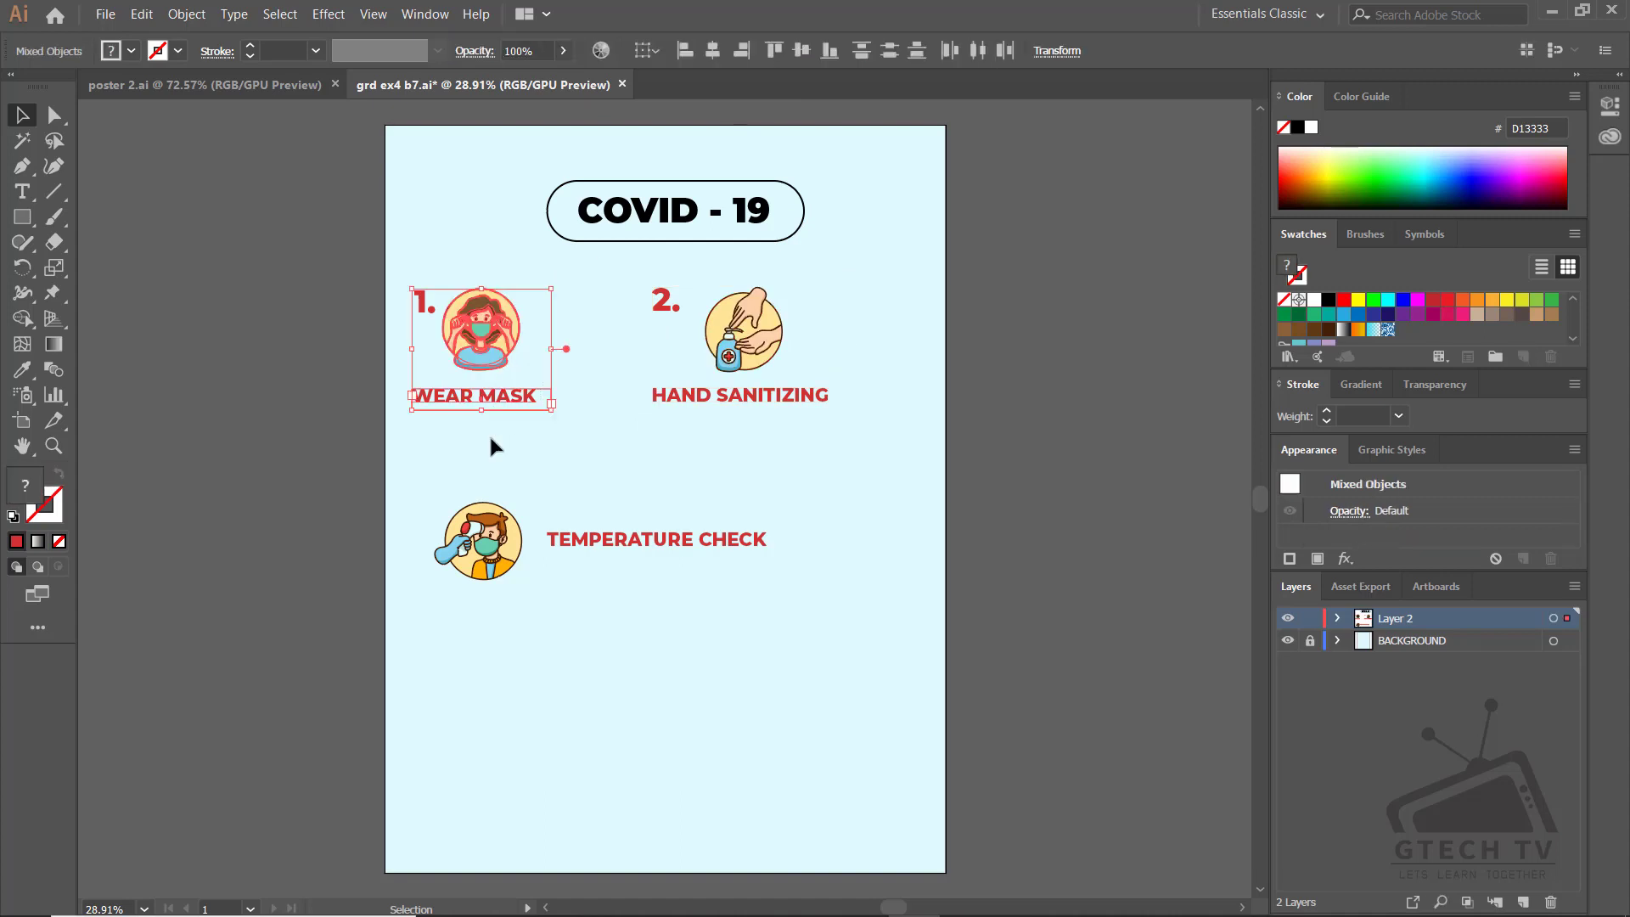
{"action": "left_click", "coordinate": [597, 389]}
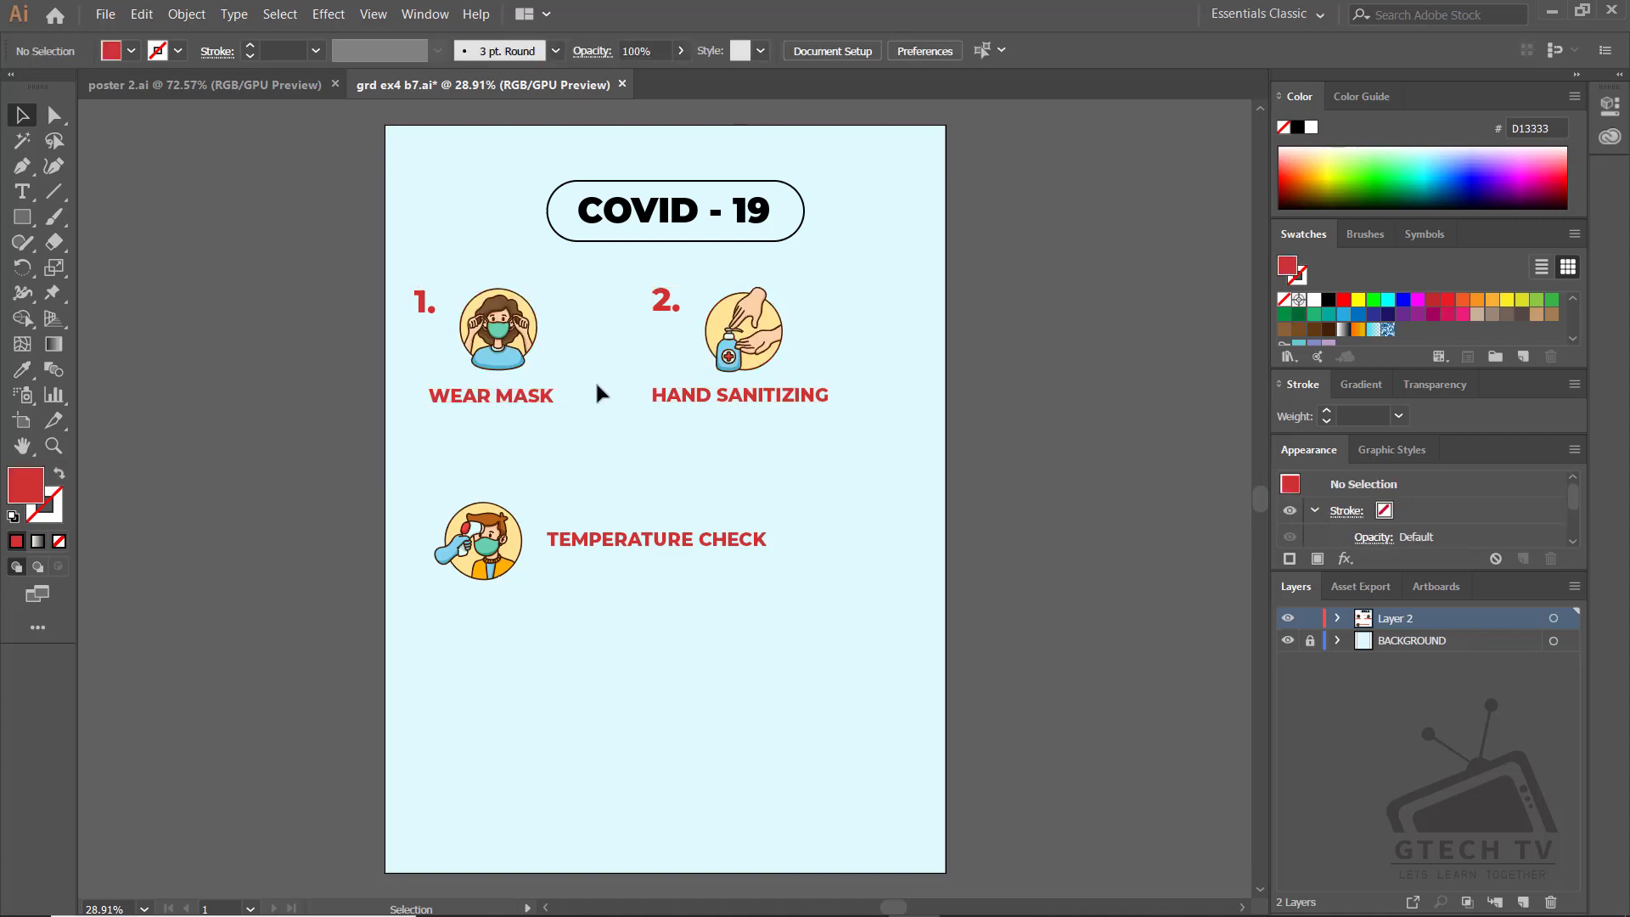
Group the number 2., the hand sanitizing illustration and its HAND SANITIZING label
{"action": "left_click_drag", "start_coordinate": [848, 446], "coordinate": [625, 262]}
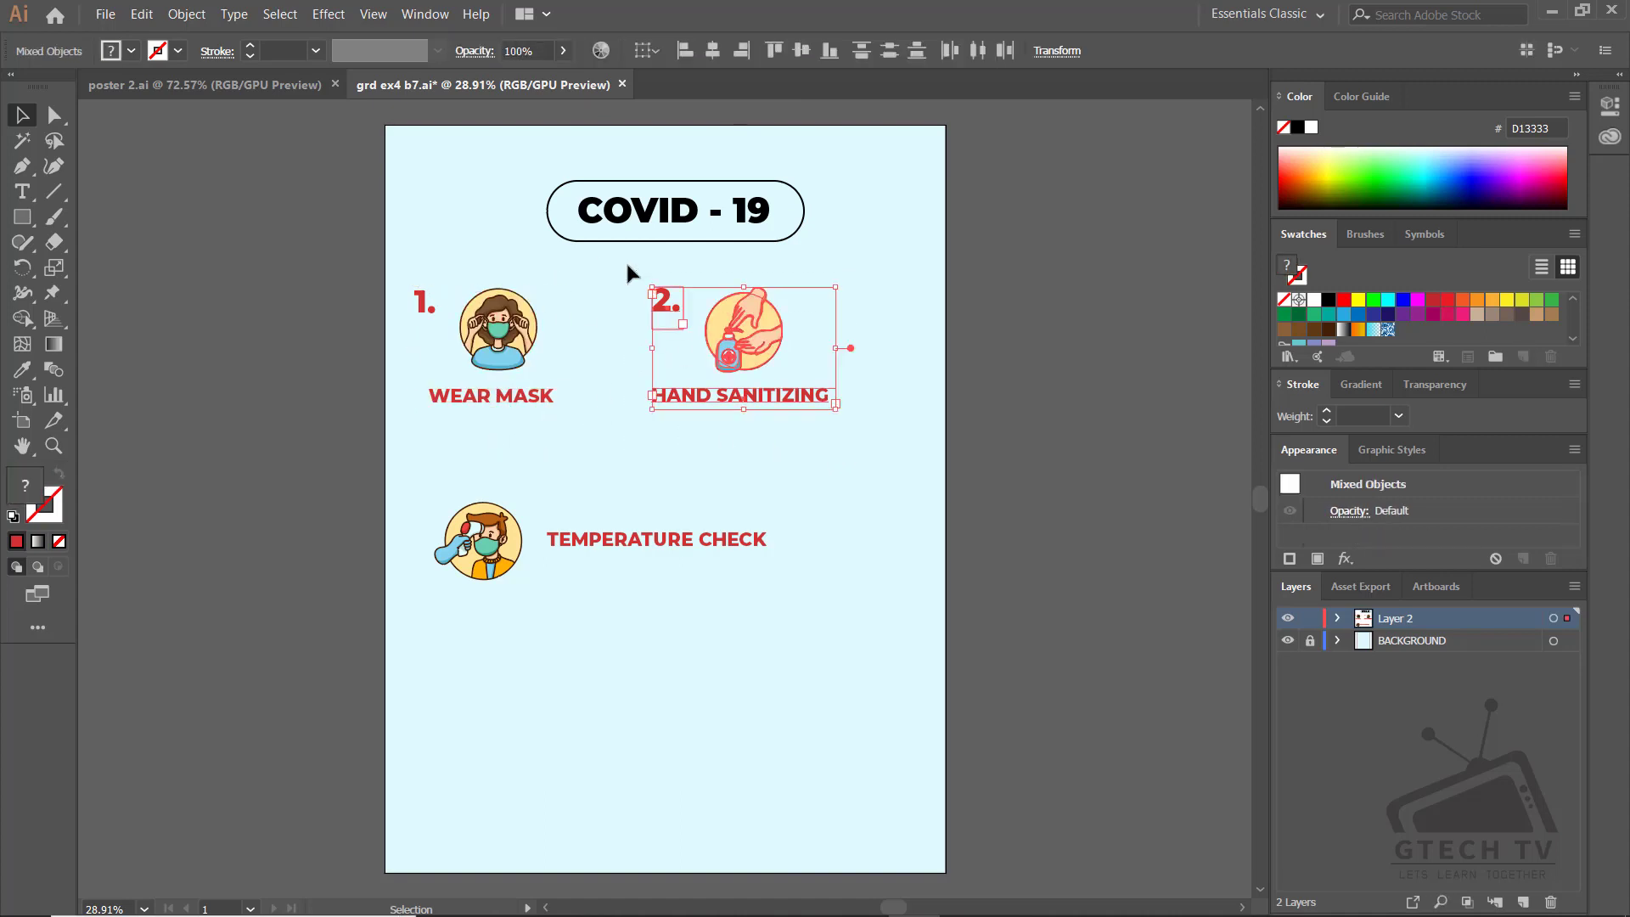
{"action": "left_click", "coordinate": [475, 327], "text": "shift"}
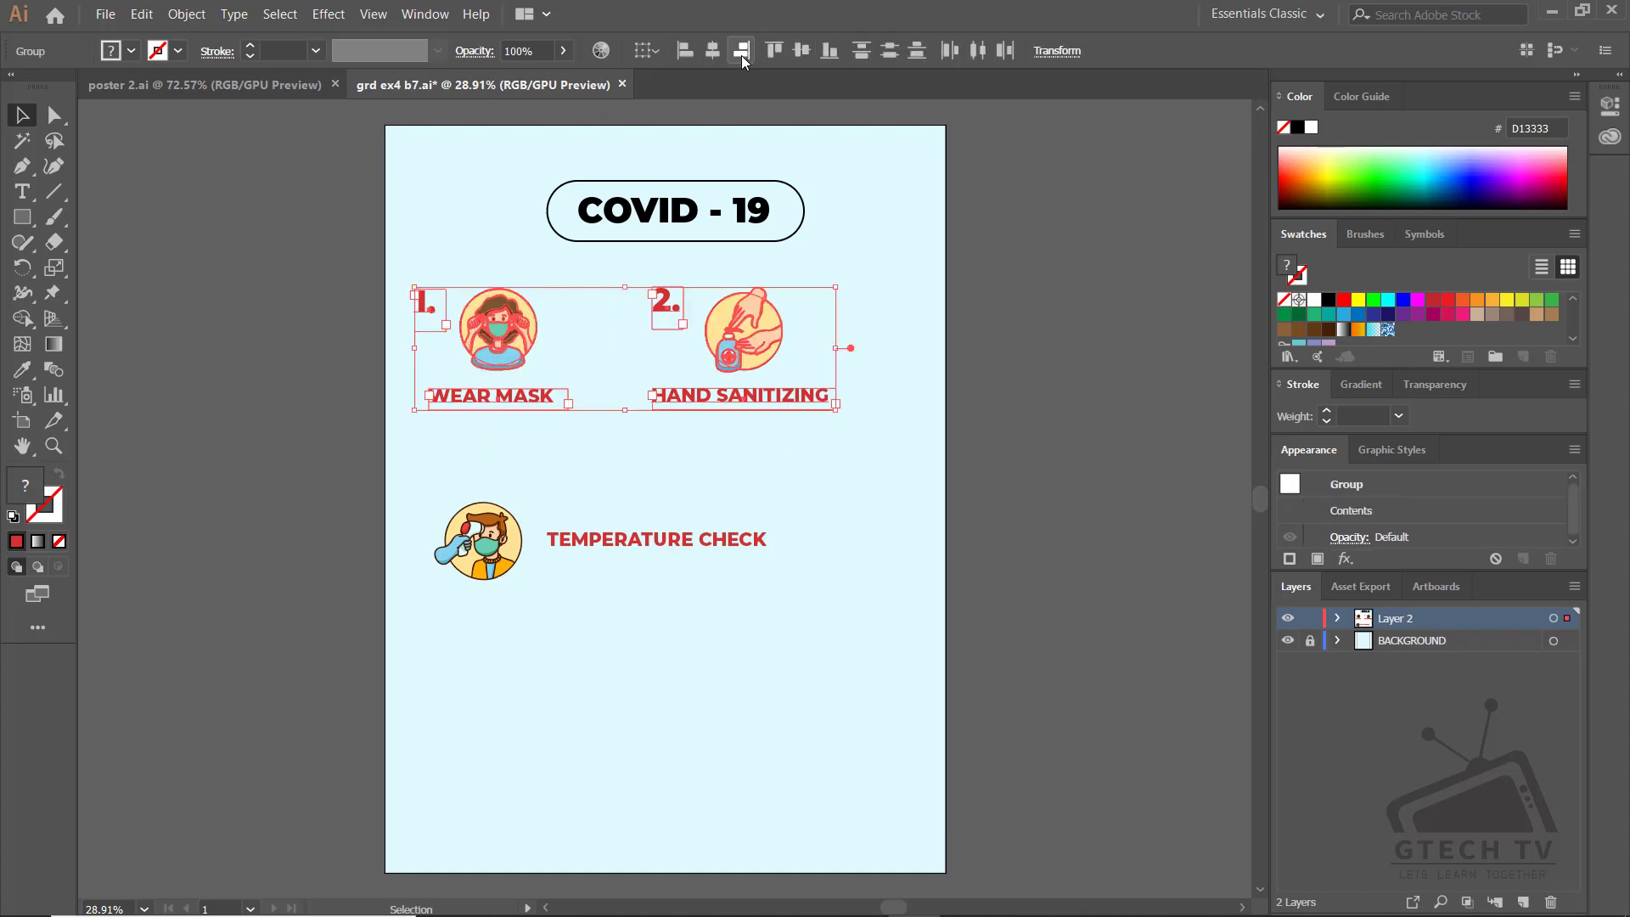
{"action": "left_click", "coordinate": [776, 467]}
Arrange the TEMPERATURE CHECK label beneath its illustration
{"action": "left_click_drag", "start_coordinate": [671, 540], "coordinate": [641, 594]}
{"action": "left_click_drag", "start_coordinate": [497, 548], "coordinate": [651, 535]}
{"action": "left_click_drag", "start_coordinate": [661, 309], "coordinate": [571, 450]}
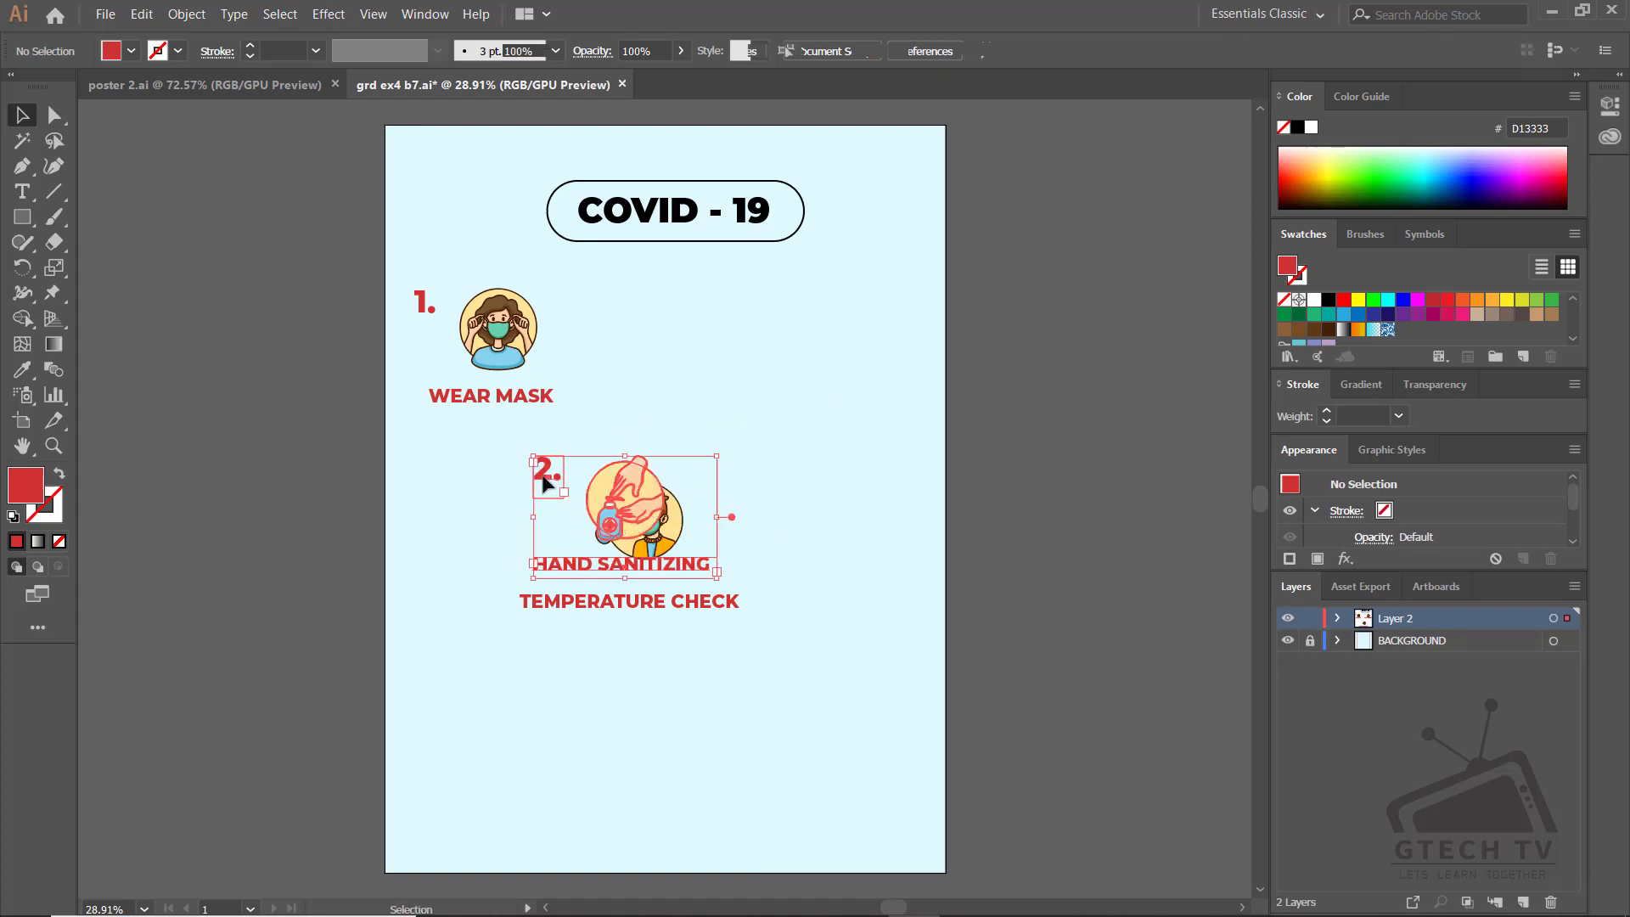
{"action": "key", "text": "ctrl+z"}
Duplicate the number 2. beside the temperature check illustration and change the copy to "3."
{"action": "left_click", "coordinate": [679, 305]}
{"action": "left_click_drag", "start_coordinate": [679, 306], "coordinate": [543, 508]}
{"action": "double_click", "coordinate": [543, 508]}
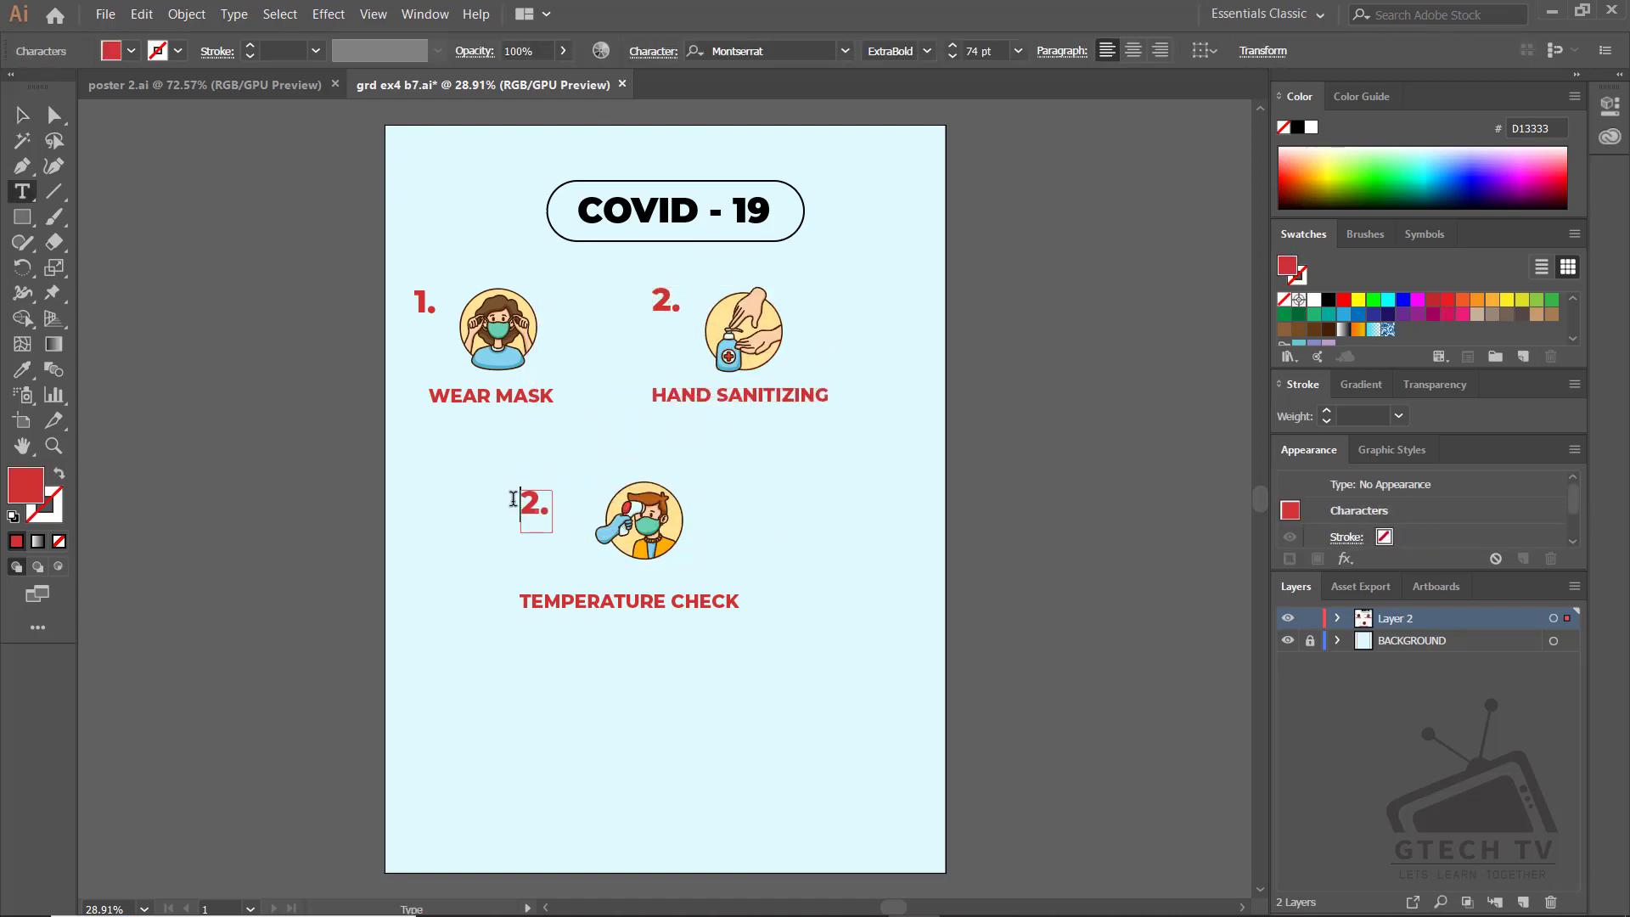
{"action": "type", "text": "3"}
{"action": "key", "text": "Escape"}
Align the number 3. with the top of the temperature check illustration
{"action": "left_click_drag", "start_coordinate": [528, 519], "coordinate": [543, 512]}
{"action": "left_click", "coordinate": [643, 519], "text": "shift"}
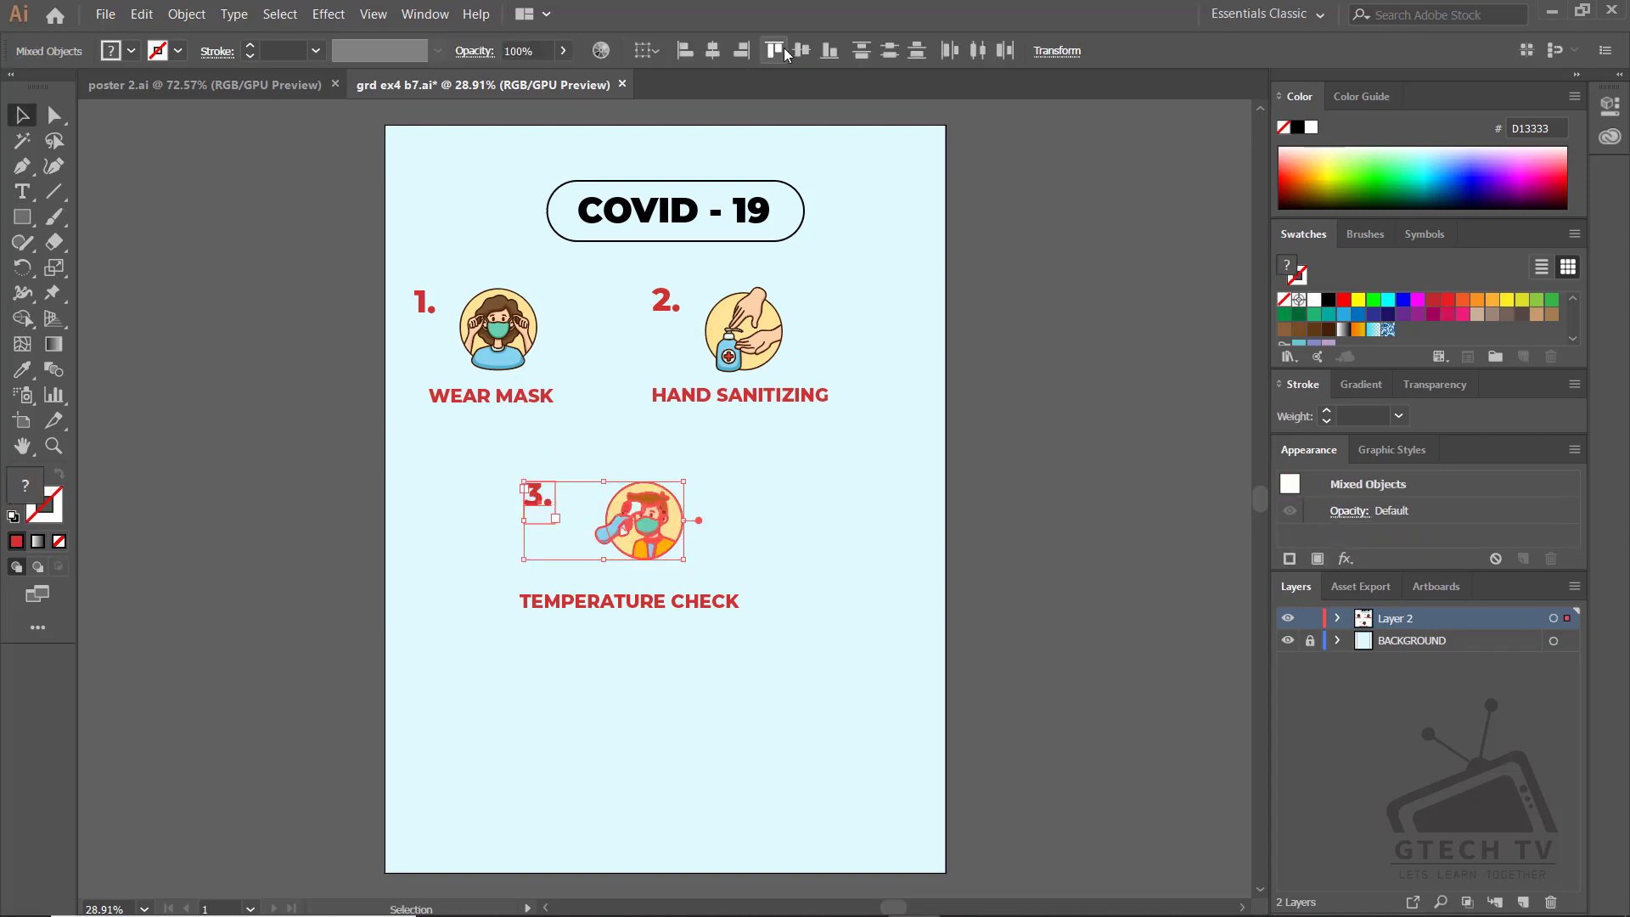
{"action": "left_click", "coordinate": [785, 53]}
{"action": "left_click", "coordinate": [725, 543]}
Move the number 3., temperature check illustration and label together to the middle of the page, below the first row
{"action": "left_click_drag", "start_coordinate": [751, 483], "coordinate": [934, 408]}
{"action": "left_click", "coordinate": [1061, 273]}
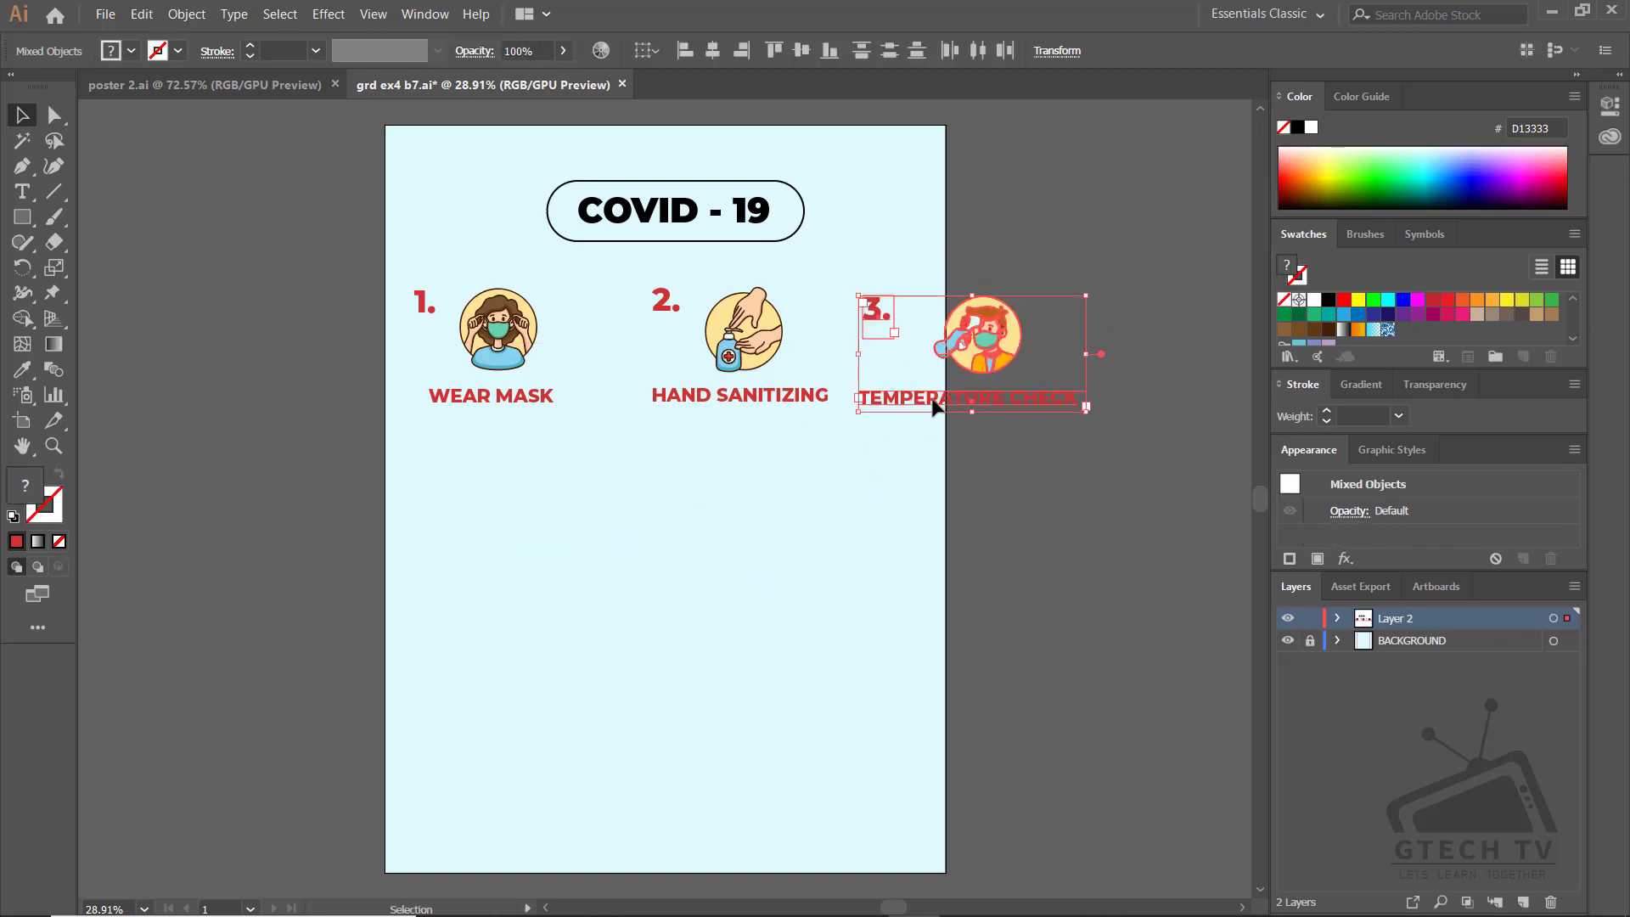
{"action": "left_click_drag", "start_coordinate": [960, 345], "coordinate": [688, 506]}
{"action": "left_click", "coordinate": [802, 427]}
Centre the TEMPERATURE CHECK label horizontally under its illustration
{"action": "left_click", "coordinate": [703, 558]}
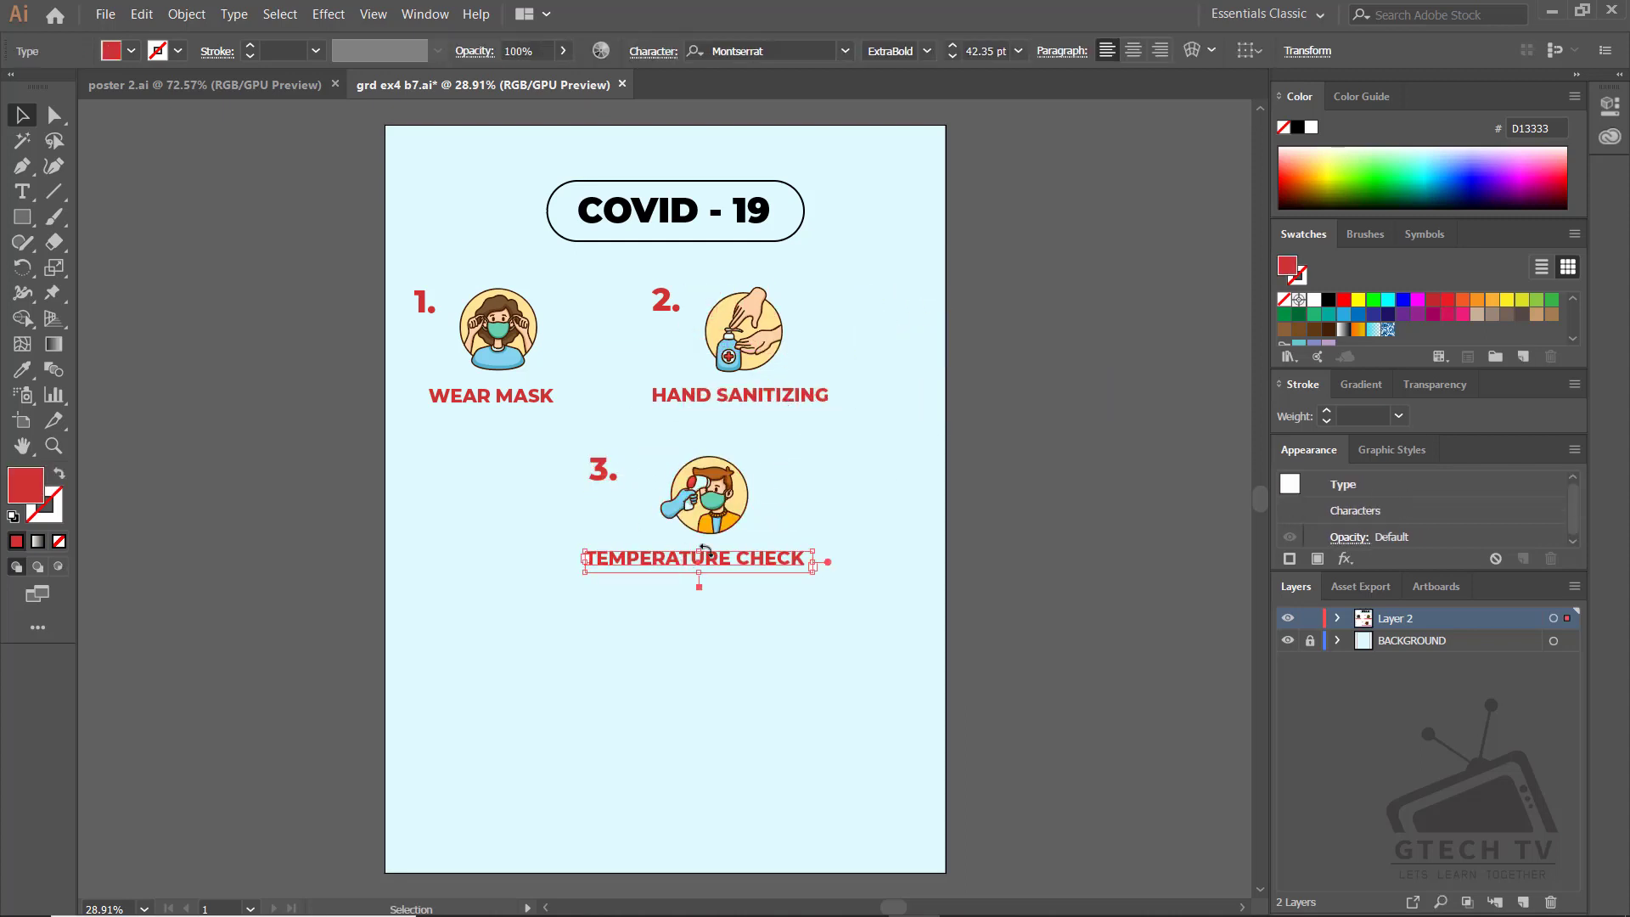
{"action": "left_click", "coordinate": [582, 444]}
{"action": "left_click_drag", "start_coordinate": [604, 472], "coordinate": [622, 478]}
{"action": "left_click", "coordinate": [643, 524]}
{"action": "left_click_drag", "start_coordinate": [750, 532], "coordinate": [714, 562]}
{"action": "left_click", "coordinate": [711, 51]}
{"action": "left_click", "coordinate": [625, 424]}
Move the whole temperature check set beneath the WEAR MASK set, with the number 3. under the number 1
{"action": "left_click_drag", "start_coordinate": [612, 463], "coordinate": [536, 599]}
{"action": "left_click", "coordinate": [604, 574]}
{"action": "left_click", "coordinate": [497, 437]}
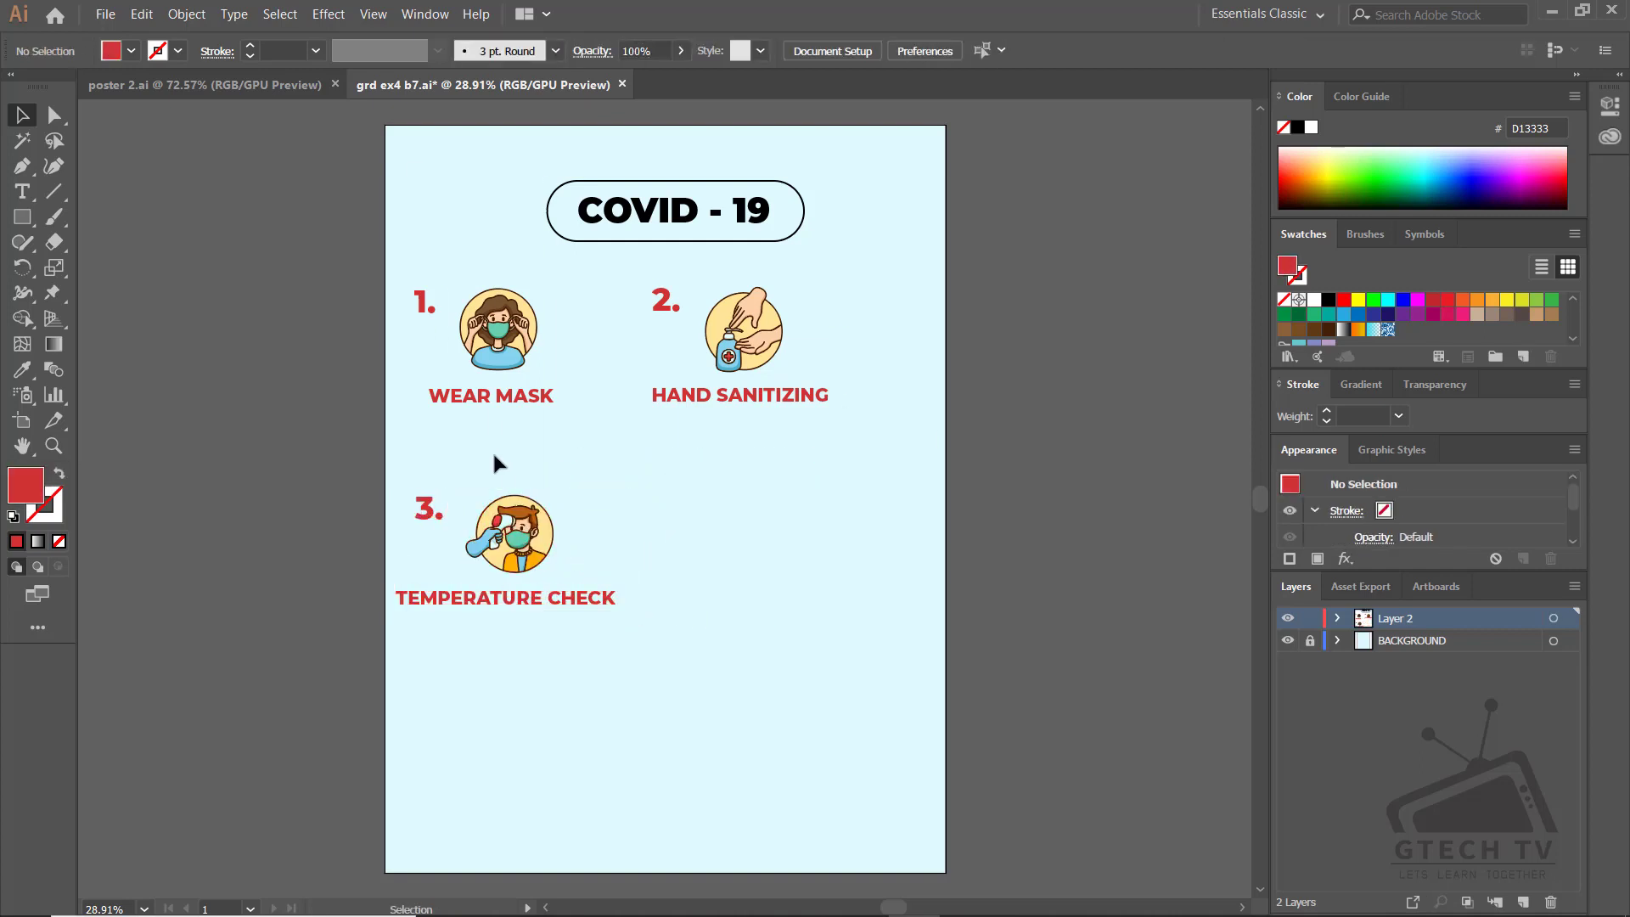
Switch to the browser and search Vecteezy for "WORK FROM HOME" vectors
{"action": "left_click", "coordinate": [254, 84]}
{"action": "left_click", "coordinate": [762, 266]}
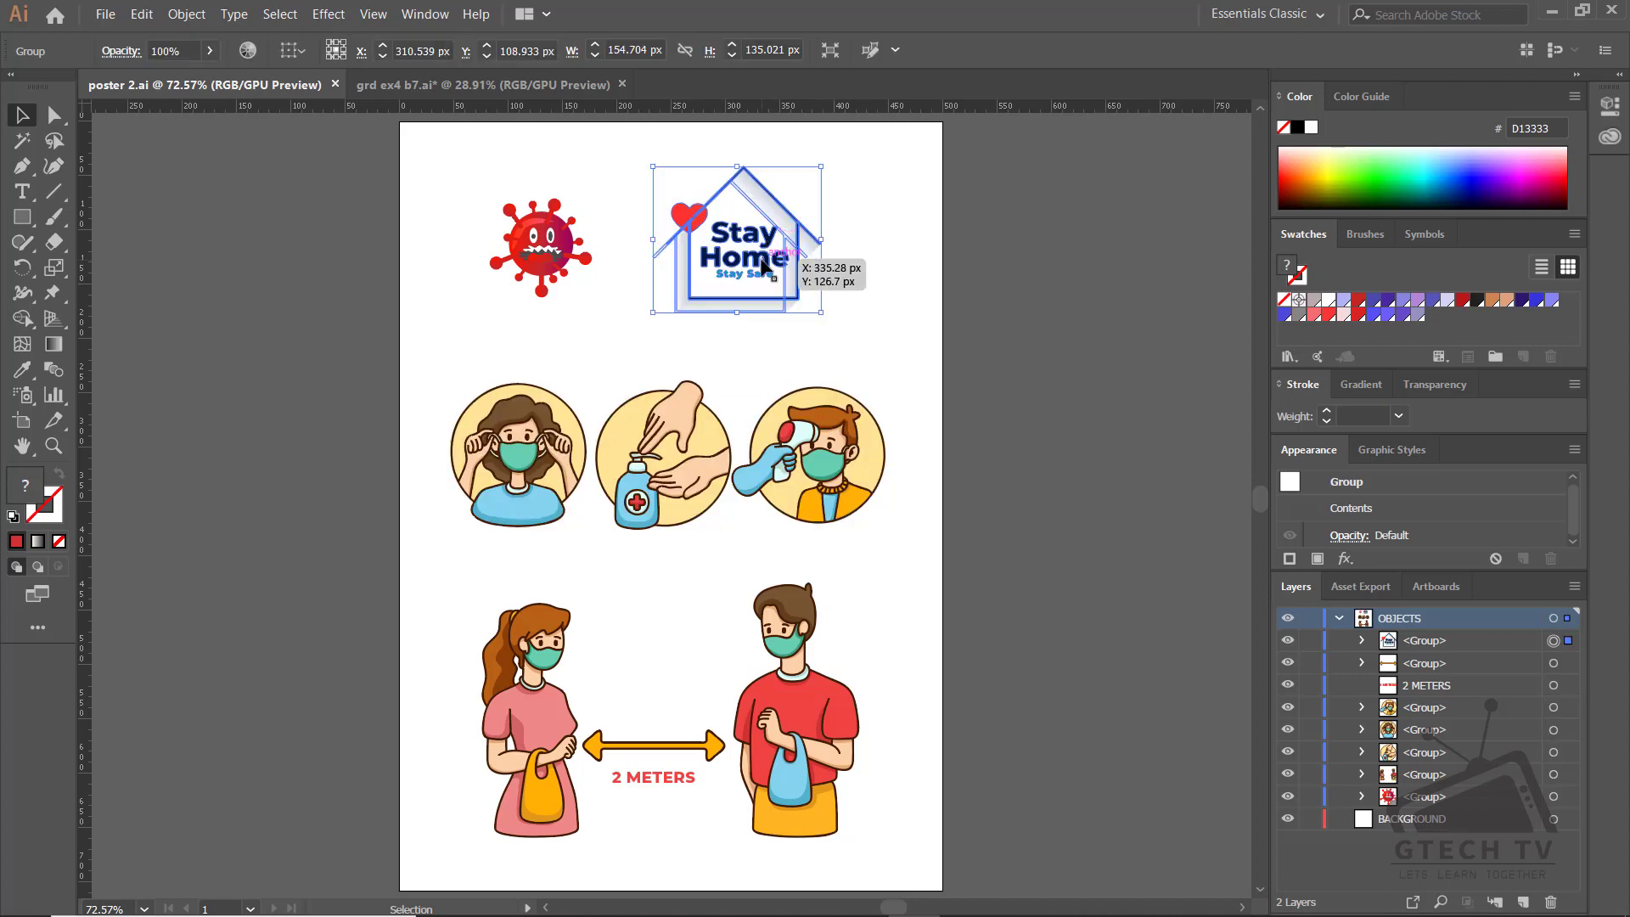
{"action": "left_click", "coordinate": [833, 896]}
{"action": "left_click_drag", "start_coordinate": [717, 156], "coordinate": [429, 154]}
{"action": "type", "text": "WORK FROM HOME"}
{"action": "key", "text": "Return"}
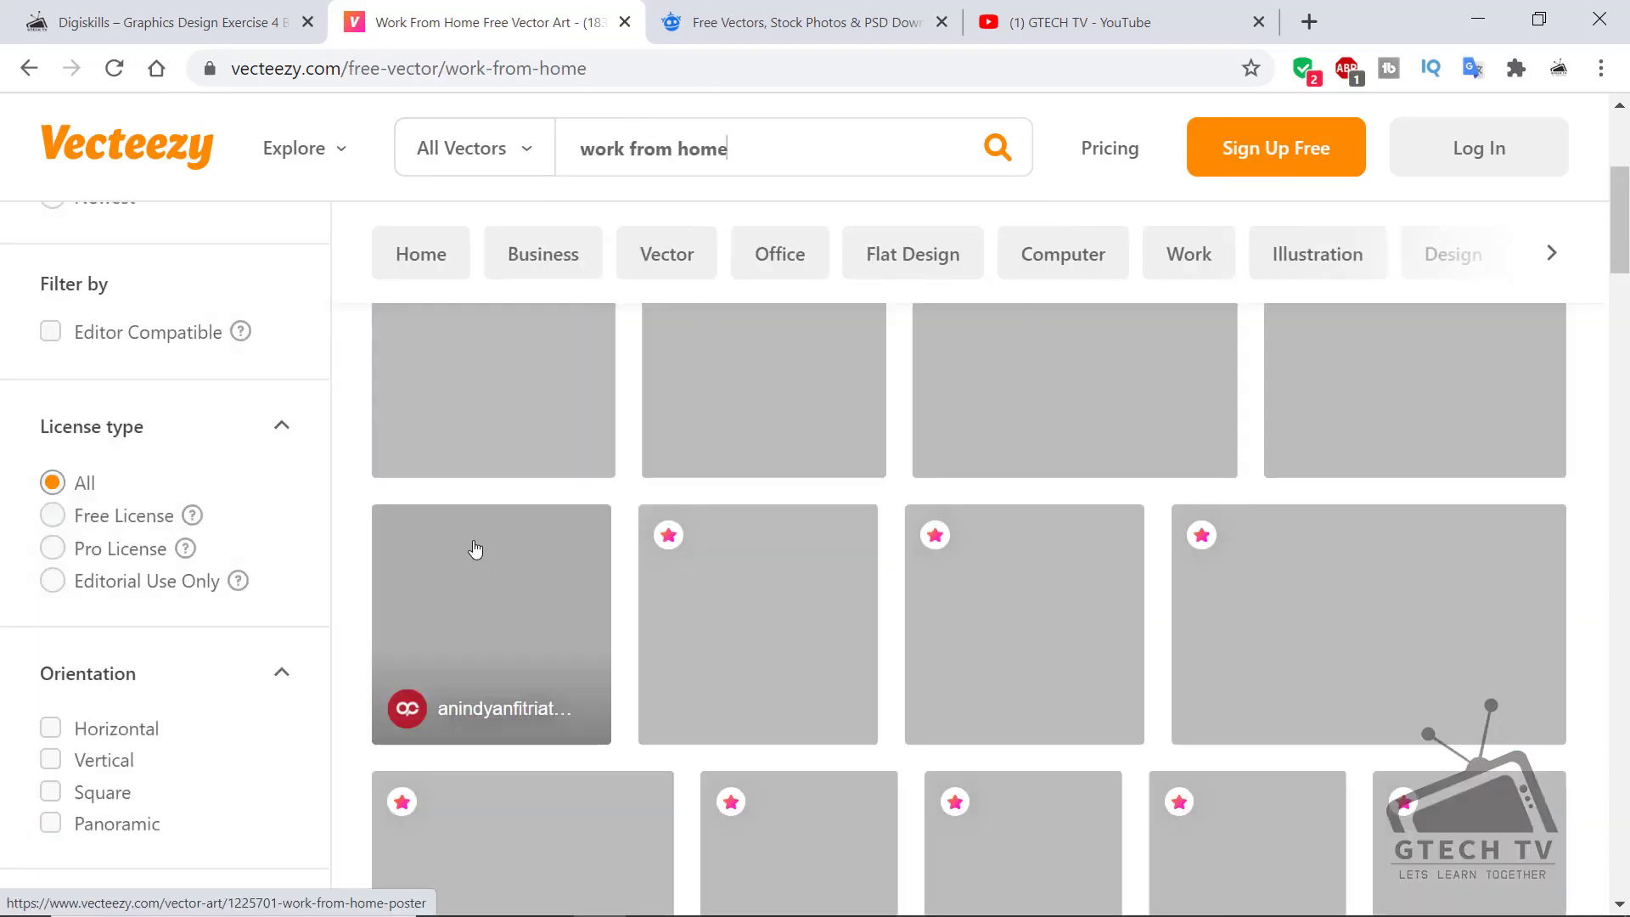
{"action": "scroll", "coordinate": [654, 539], "scroll_direction": "up", "scroll_amount": 3}
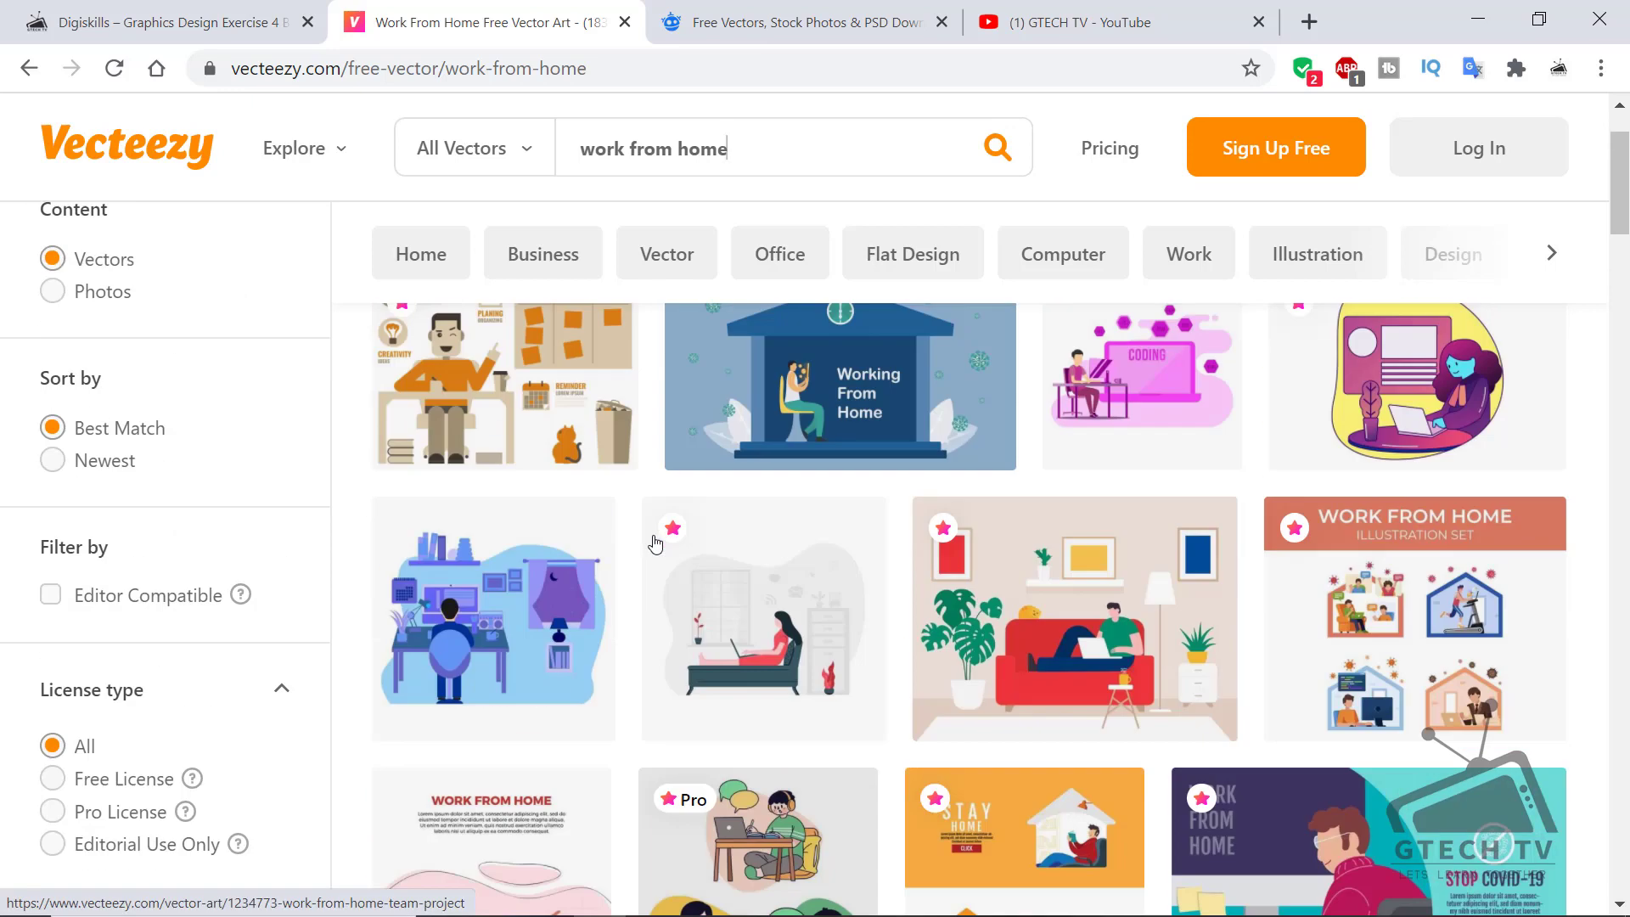
{"action": "scroll", "coordinate": [654, 543], "scroll_direction": "up", "scroll_amount": 2}
{"action": "scroll", "coordinate": [655, 543], "scroll_direction": "down", "scroll_amount": 3}
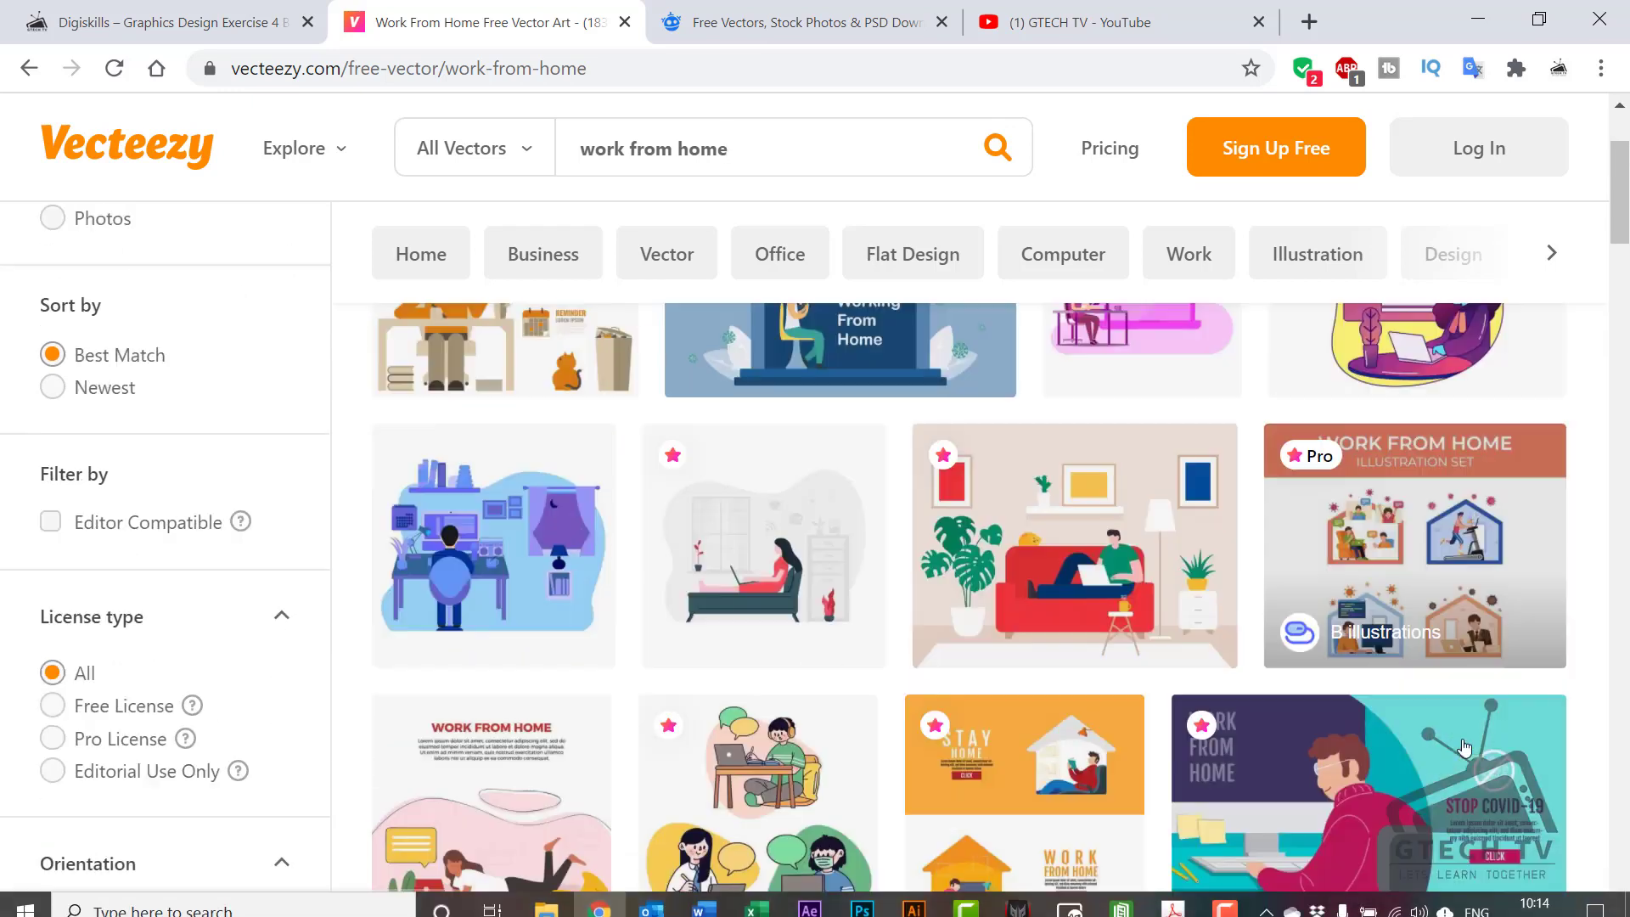
Limit the Vecteezy results to Free License and browse them for a suitable work-from-home illustration
{"action": "left_click", "coordinate": [53, 648]}
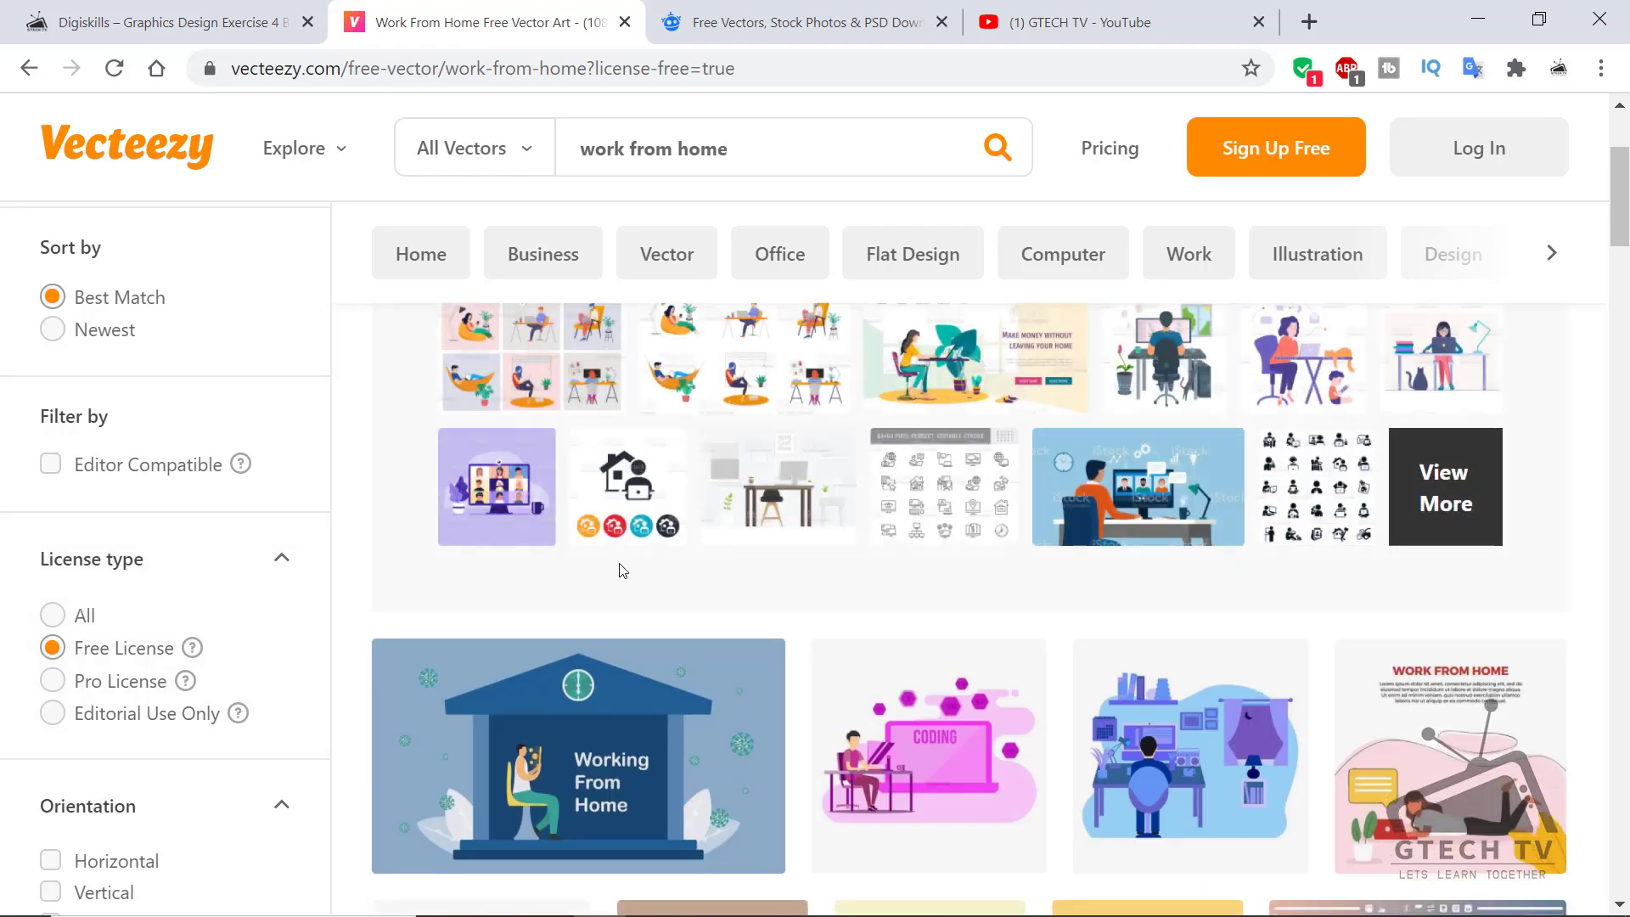
{"action": "scroll", "coordinate": [629, 568], "scroll_direction": "down", "scroll_amount": 6}
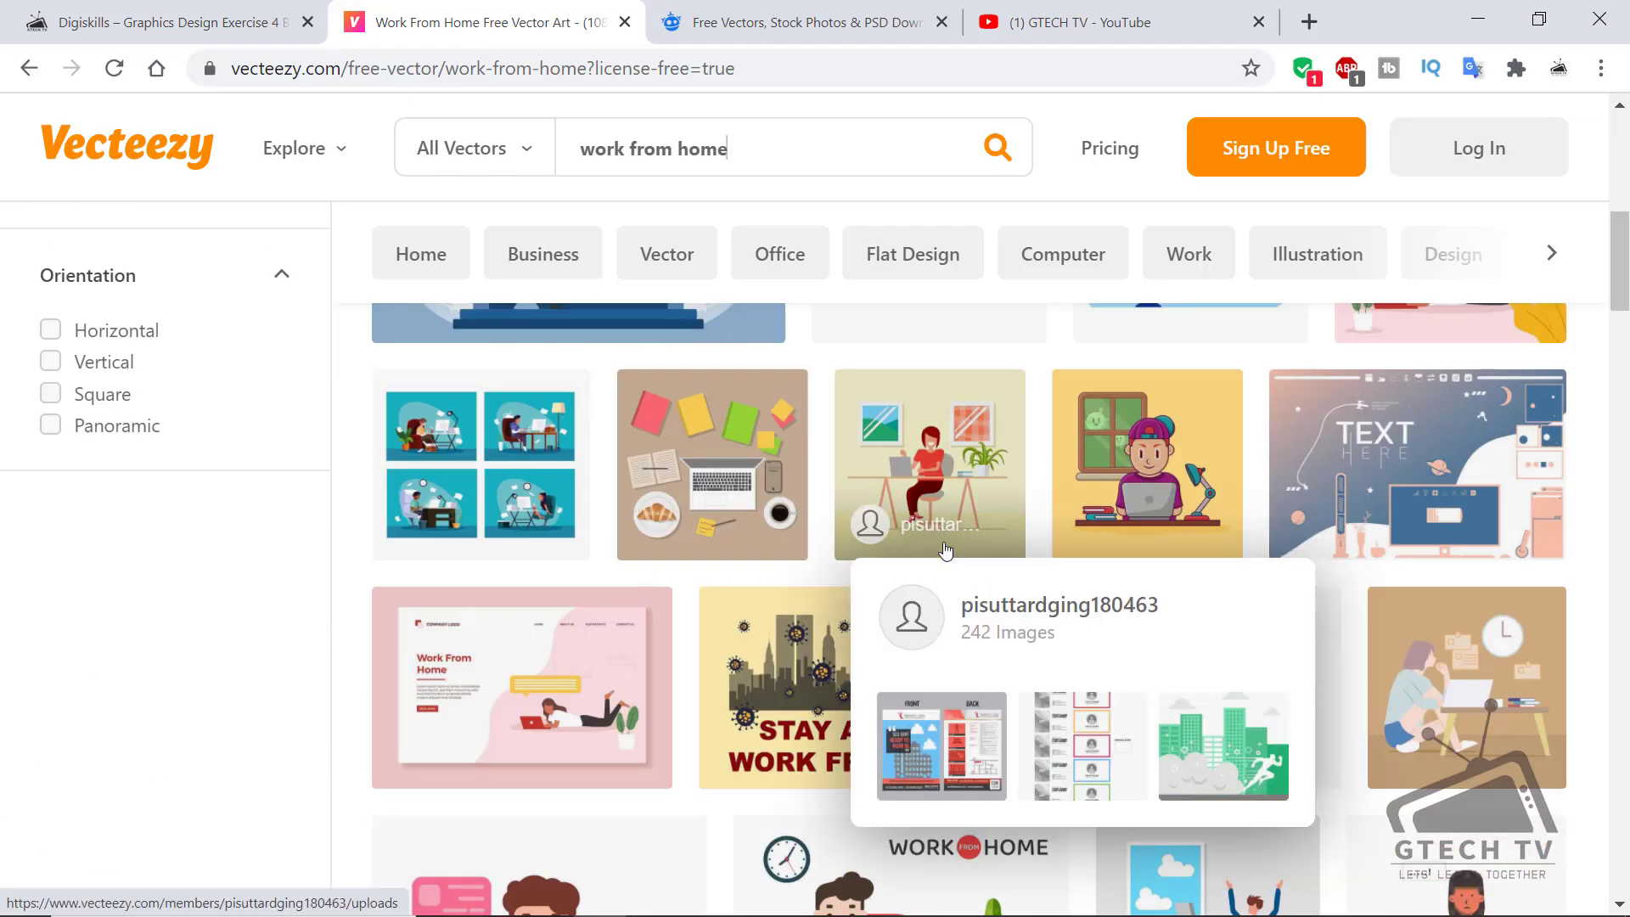
{"action": "left_click", "coordinate": [914, 898]}
{"action": "left_click", "coordinate": [433, 86]}
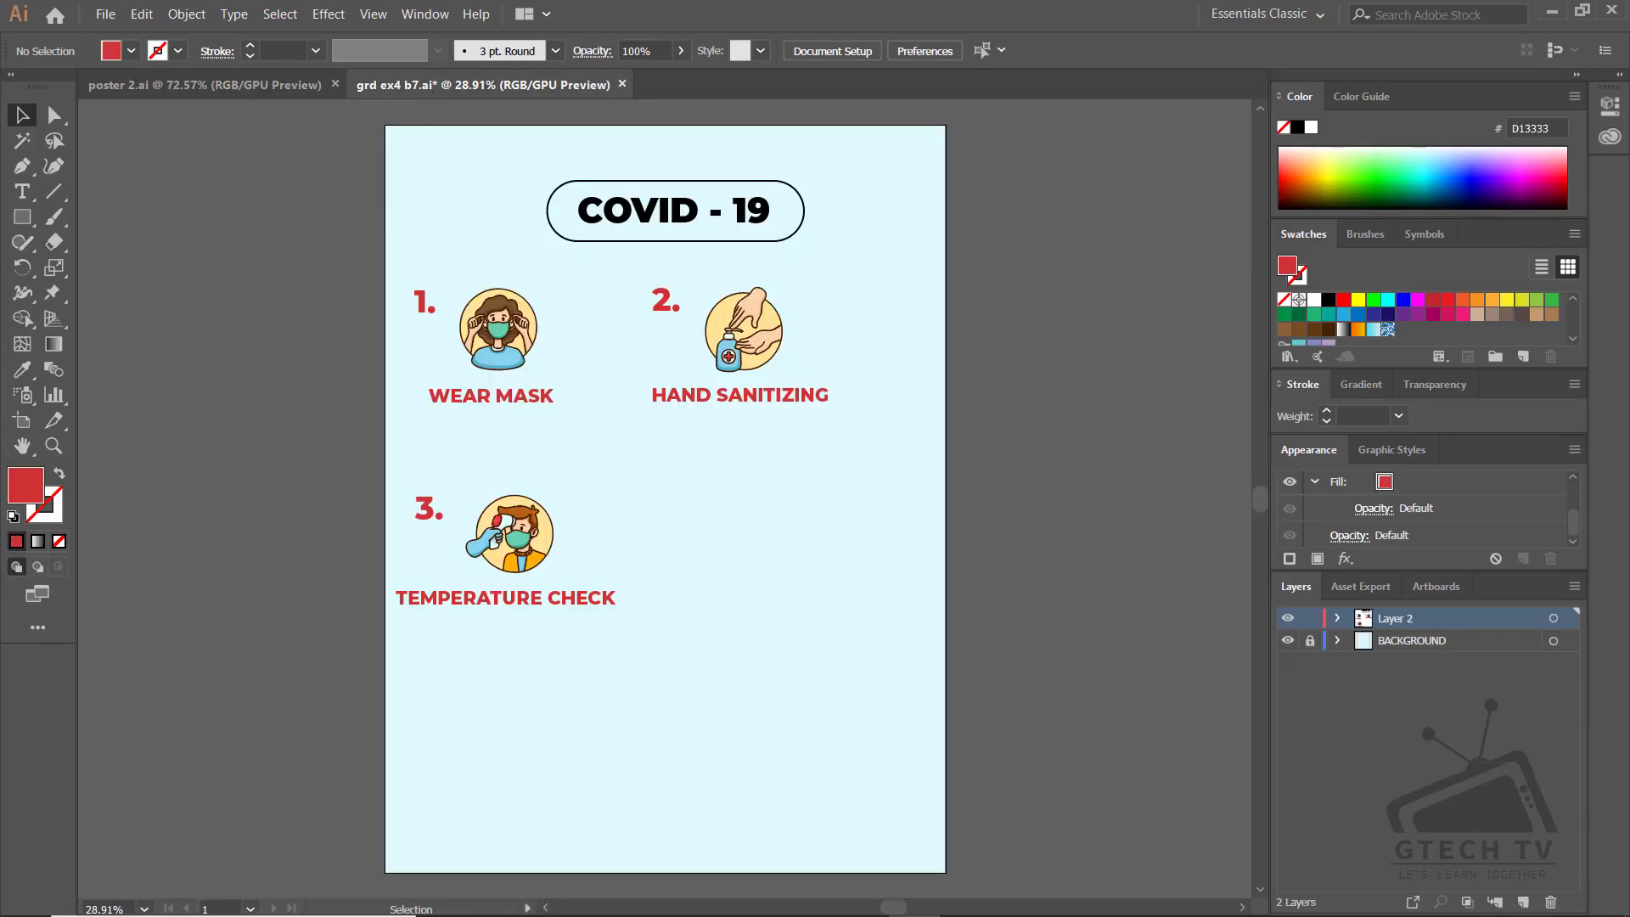
{"action": "left_click", "coordinate": [1555, 15]}
{"action": "scroll", "coordinate": [835, 613], "scroll_direction": "down", "scroll_amount": 10}
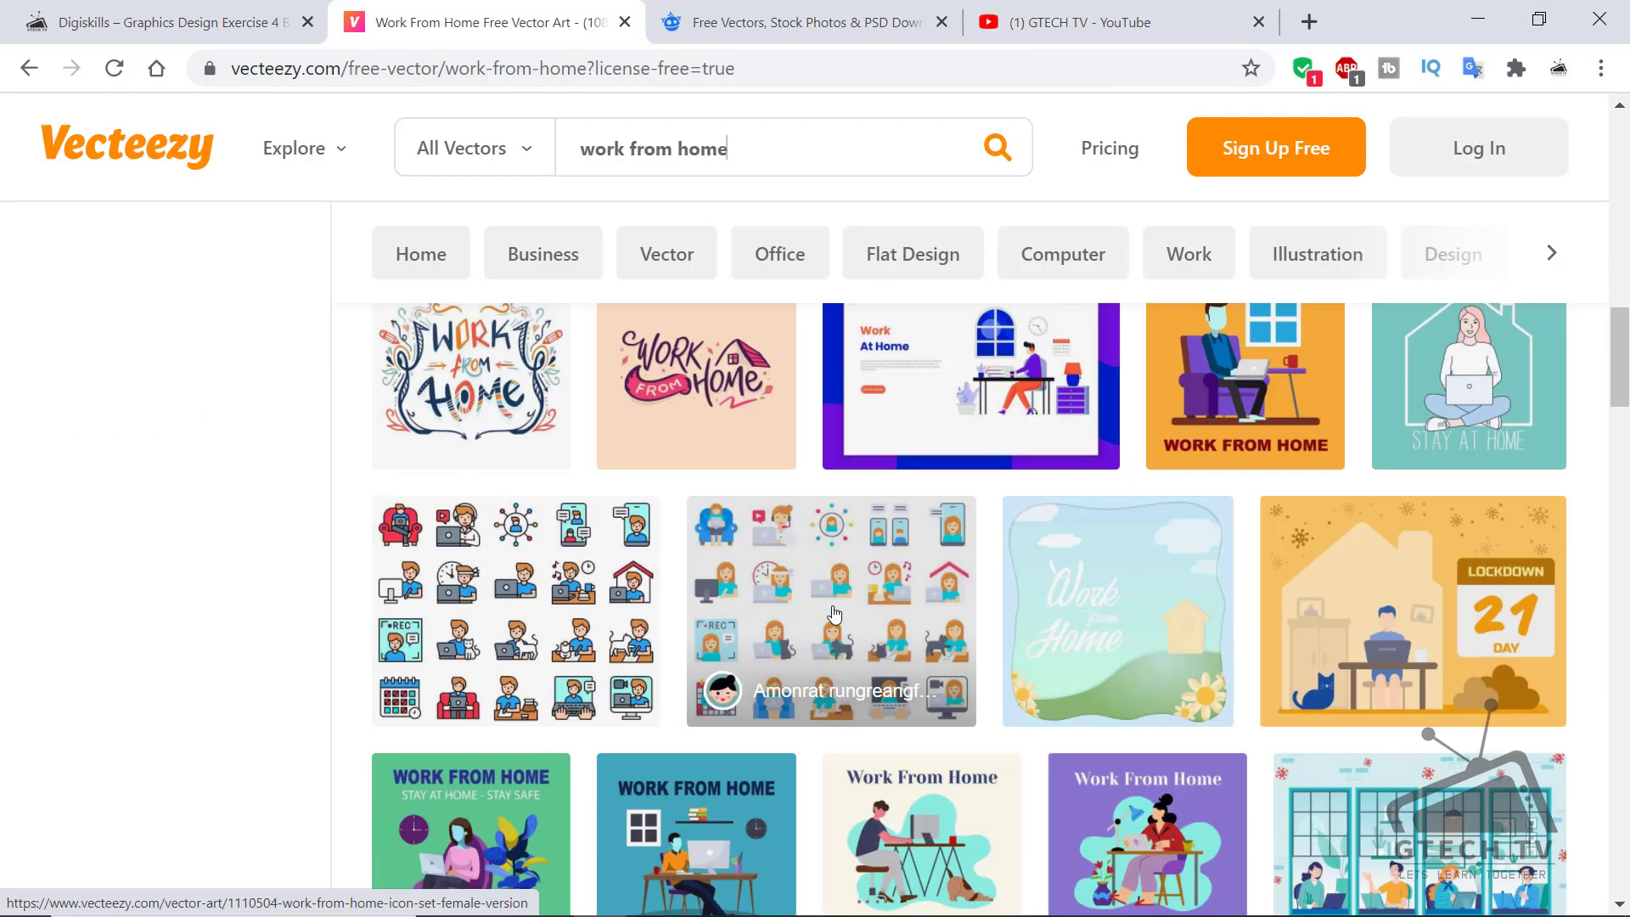
{"action": "scroll", "coordinate": [835, 613], "scroll_direction": "up", "scroll_amount": 2}
Search Freepik for "WORK FROM HOME"
{"action": "left_click", "coordinate": [806, 22]}
{"action": "scroll", "coordinate": [613, 211], "scroll_direction": "up", "scroll_amount": 10}
{"action": "left_click", "coordinate": [613, 210]}
{"action": "type", "text": "WORK FROM HOME"}
{"action": "key", "text": "Return"}
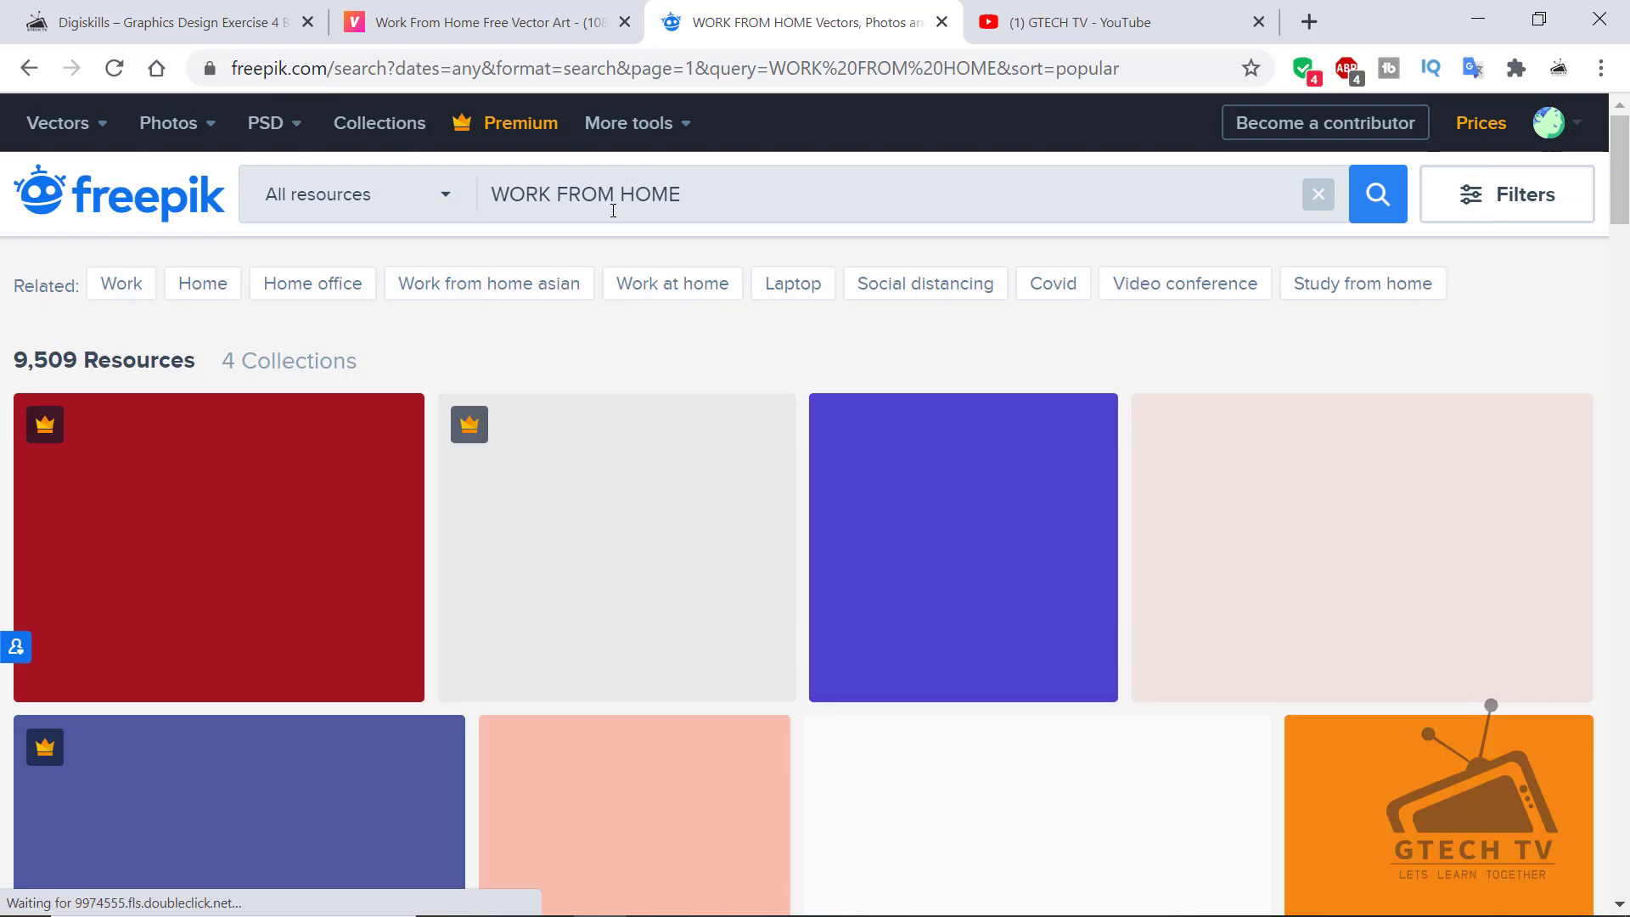
Limit the Freepik results to free resources and open the vector set of people working at desks, chairs and a sofa
{"action": "left_click", "coordinate": [1481, 208]}
{"action": "left_click", "coordinate": [1294, 454]}
{"action": "scroll", "coordinate": [1112, 593], "scroll_direction": "down", "scroll_amount": 10}
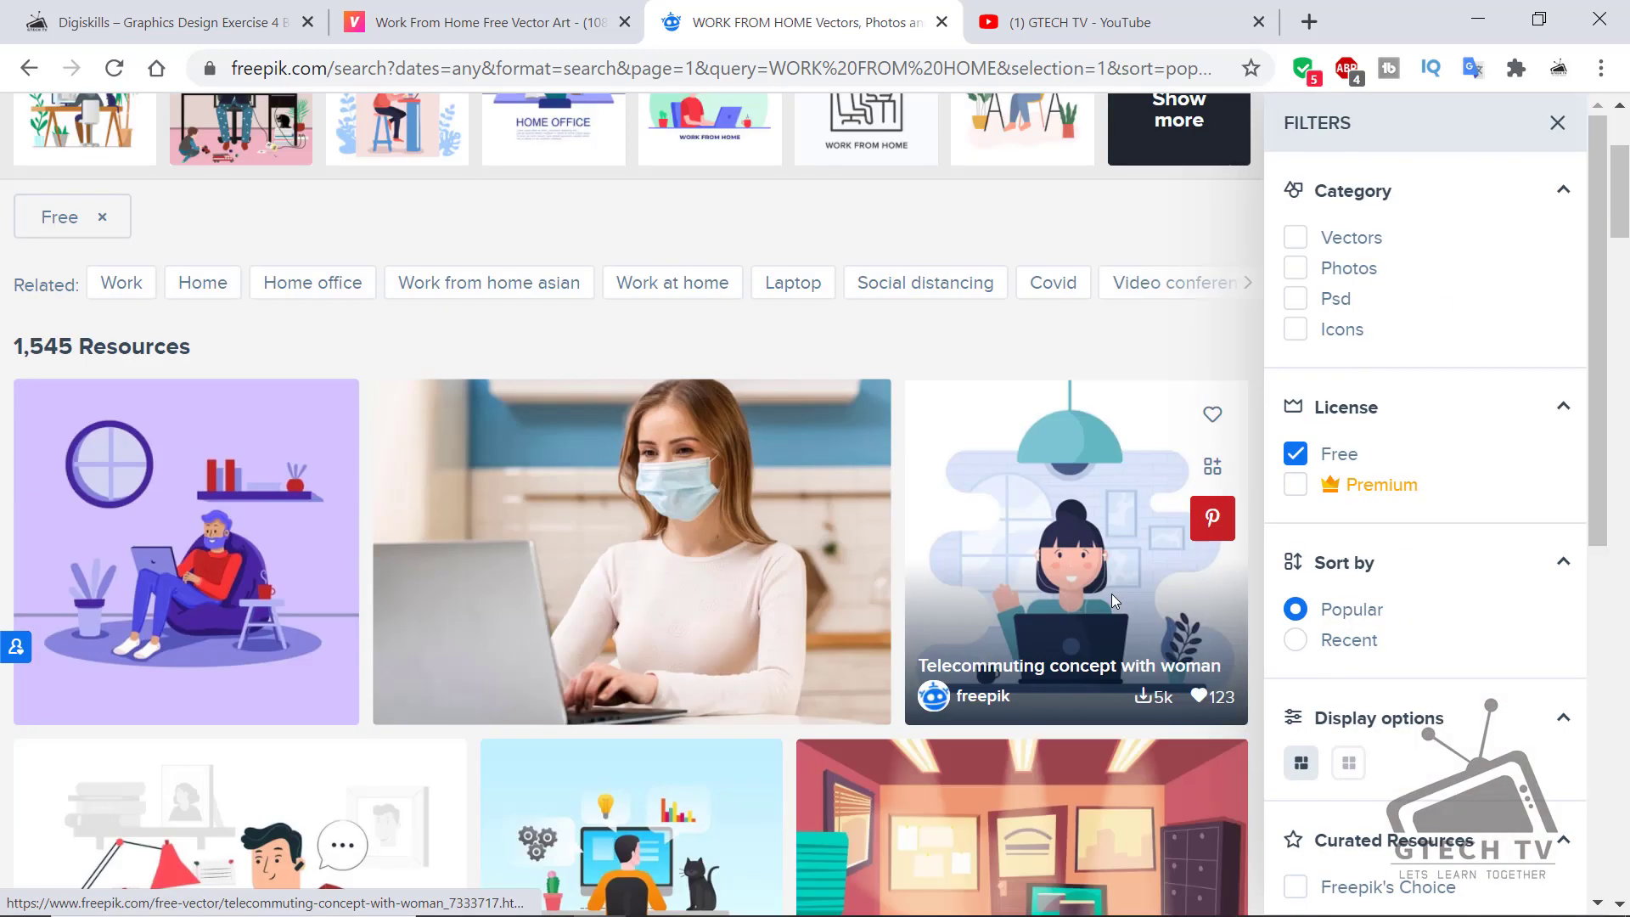
{"action": "scroll", "coordinate": [803, 530], "scroll_direction": "down", "scroll_amount": 8}
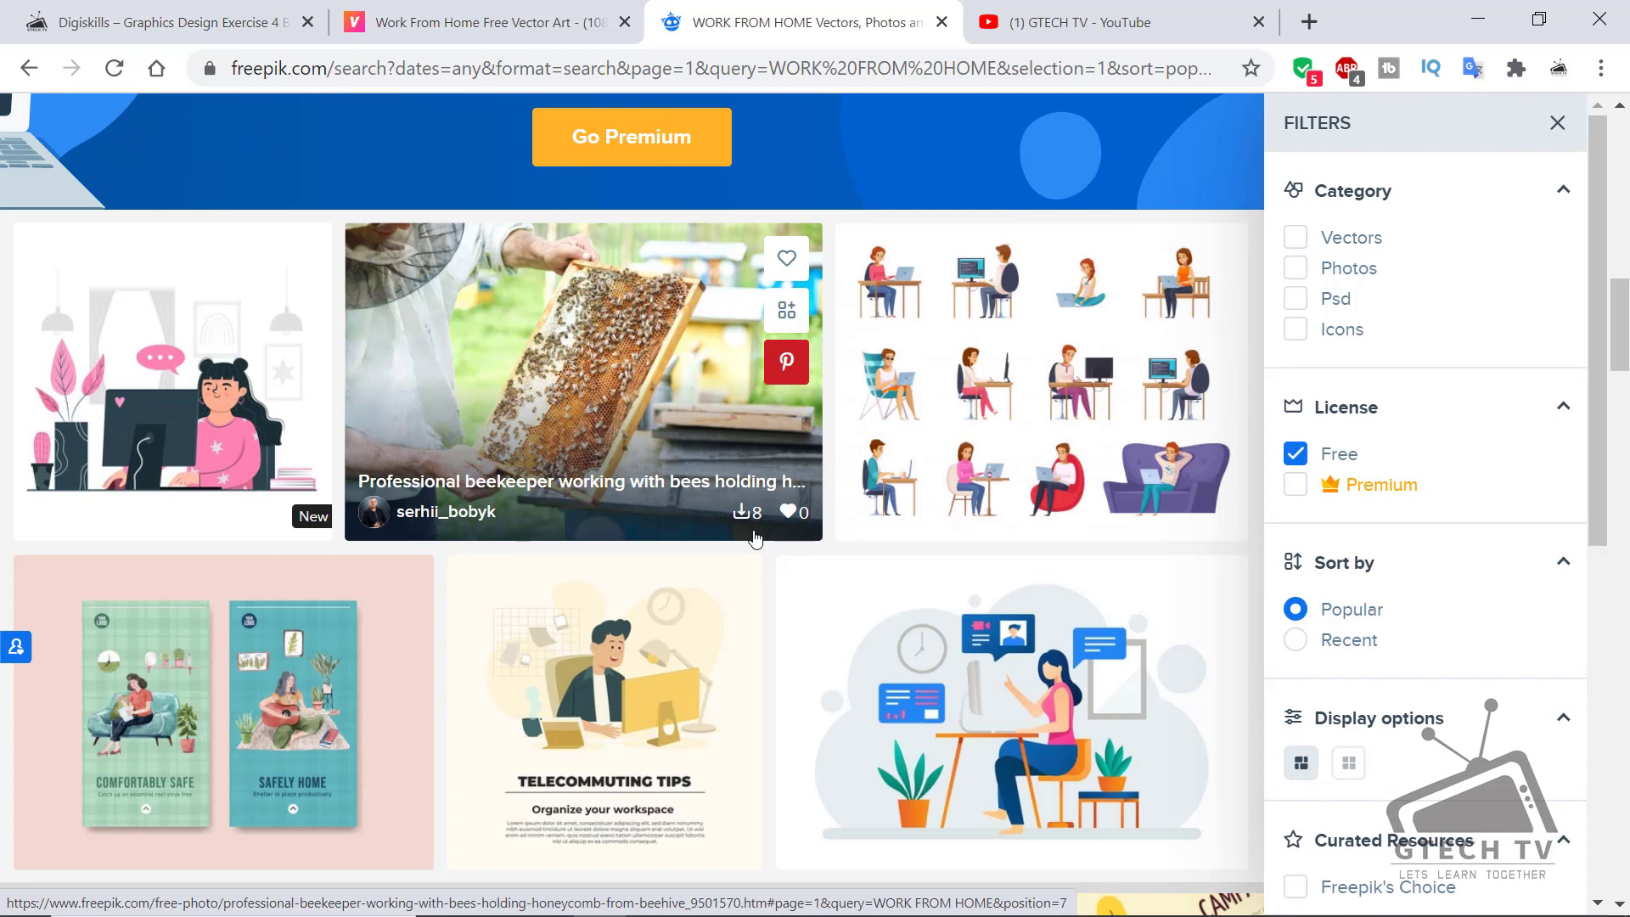
{"action": "scroll", "coordinate": [755, 539], "scroll_direction": "down", "scroll_amount": 3}
{"action": "scroll", "coordinate": [1019, 509], "scroll_direction": "up", "scroll_amount": 3}
{"action": "left_click", "coordinate": [1055, 492]}
Download the free set of working people and open its EPS file in Illustrator
{"action": "left_click", "coordinate": [1222, 599]}
{"action": "scroll", "coordinate": [1208, 764], "scroll_direction": "down", "scroll_amount": 3}
{"action": "left_click", "coordinate": [1219, 654]}
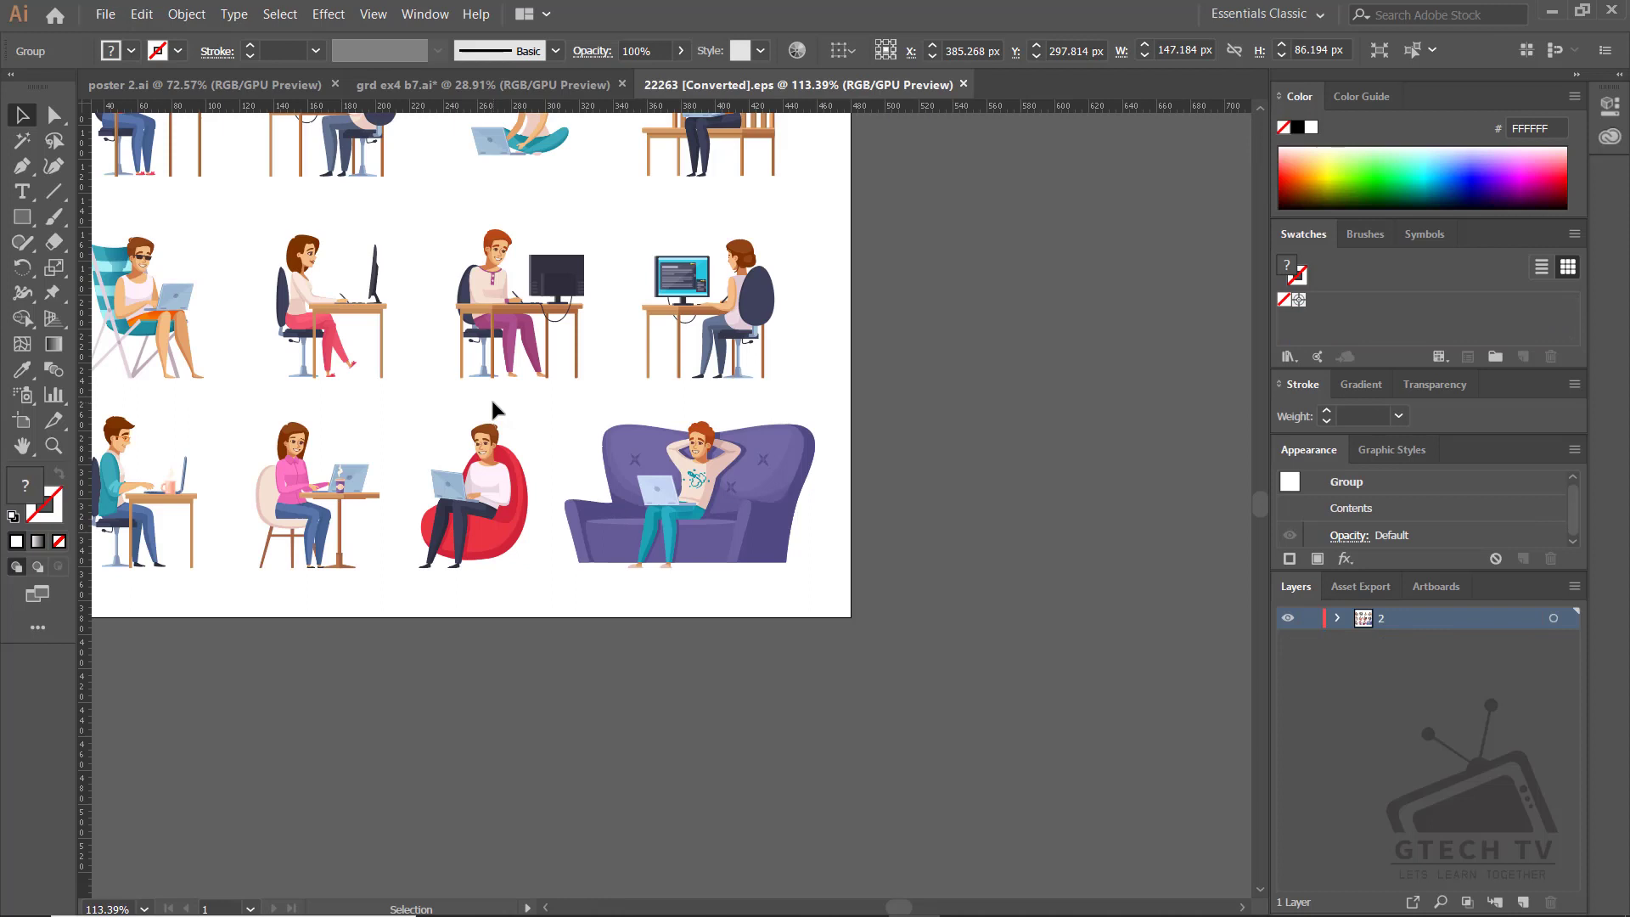
Copy the man with a laptop in the red beanbag into the poster and place him scaled beside the temperature check set
{"action": "left_click", "coordinate": [492, 402]}
{"action": "scroll", "coordinate": [526, 552], "scroll_direction": "up", "scroll_amount": 3}
{"action": "left_click_drag", "start_coordinate": [480, 671], "coordinate": [891, 637]}
{"action": "left_click_drag", "start_coordinate": [849, 551], "coordinate": [777, 564]}
{"action": "left_click", "coordinate": [872, 567]}
{"action": "left_click", "coordinate": [638, 516]}
Duplicate the number 3. next to the beanbag illustration and change the copy to "4"
{"action": "left_click_drag", "start_coordinate": [429, 510], "coordinate": [664, 488]}
{"action": "double_click", "coordinate": [661, 489]}
{"action": "type", "text": "4"}
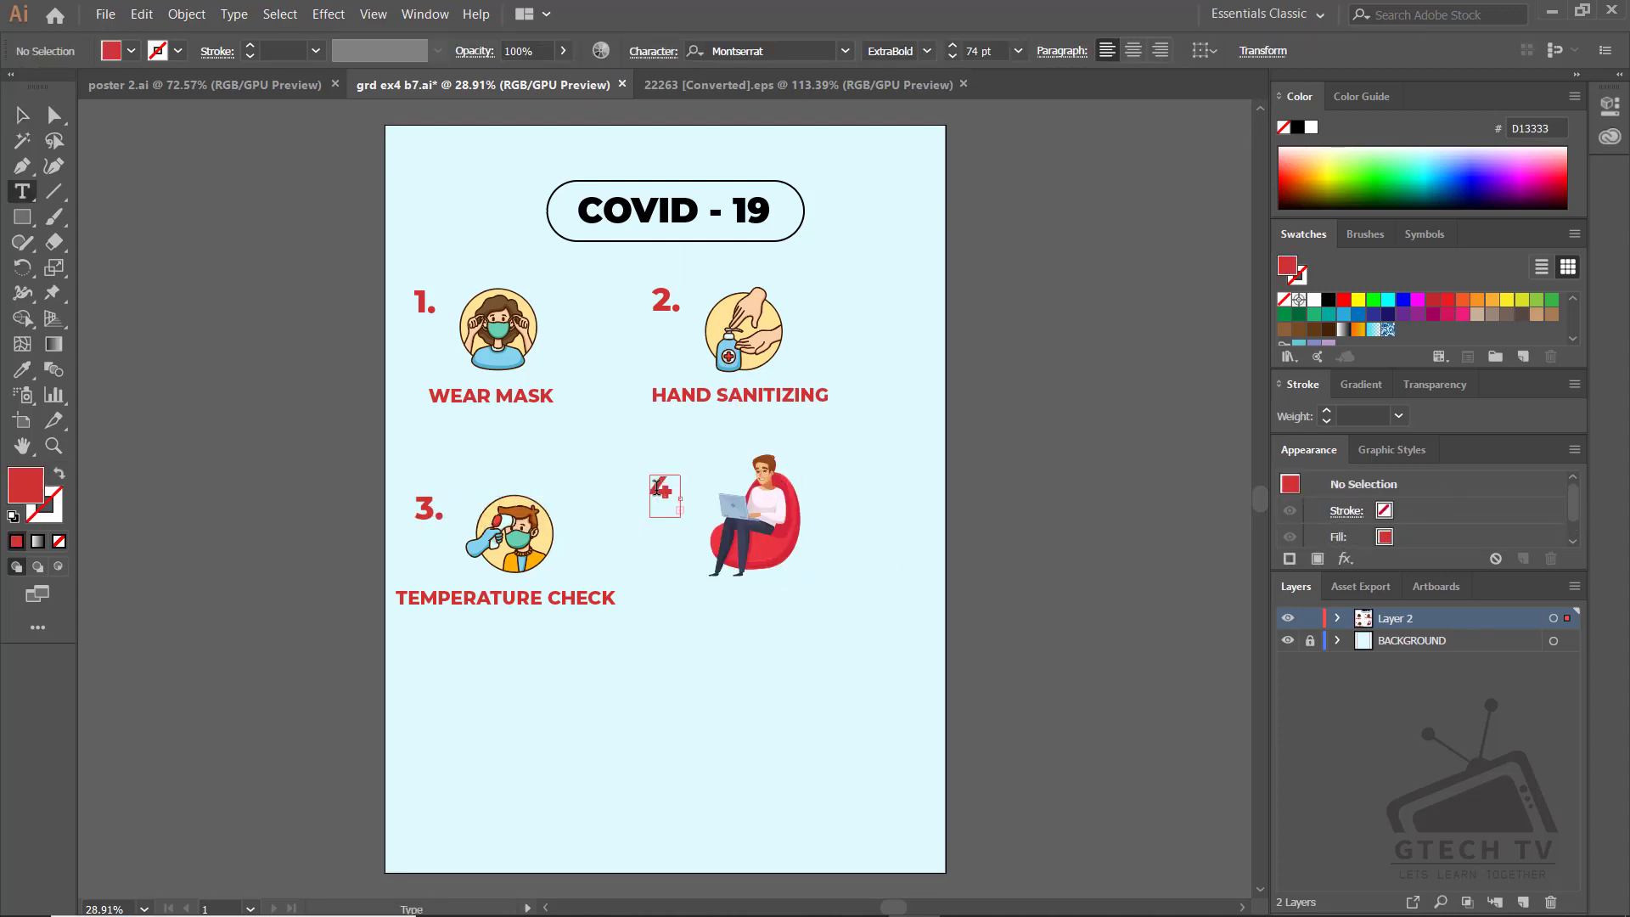
{"action": "key", "text": "Escape"}
{"action": "left_click", "coordinate": [692, 480]}
Shrink the beanbag illustration slightly and align its top with the number 4
{"action": "mouse_move", "coordinate": [774, 560]}
{"action": "left_mouse_down"}
{"action": "mouse_move", "coordinate": [771, 577]}
{"action": "mouse_move", "coordinate": [768, 556]}
{"action": "left_mouse_up"}
{"action": "left_click", "coordinate": [664, 489], "text": "shift"}
{"action": "left_click", "coordinate": [808, 608]}
{"action": "left_click", "coordinate": [785, 577]}
Duplicate the HAND SANITIZING label below the beanbag illustration and change its text to "WORK FROM HOME"
{"action": "left_click_drag", "start_coordinate": [737, 397], "coordinate": [737, 594]}
{"action": "double_click", "coordinate": [735, 588]}
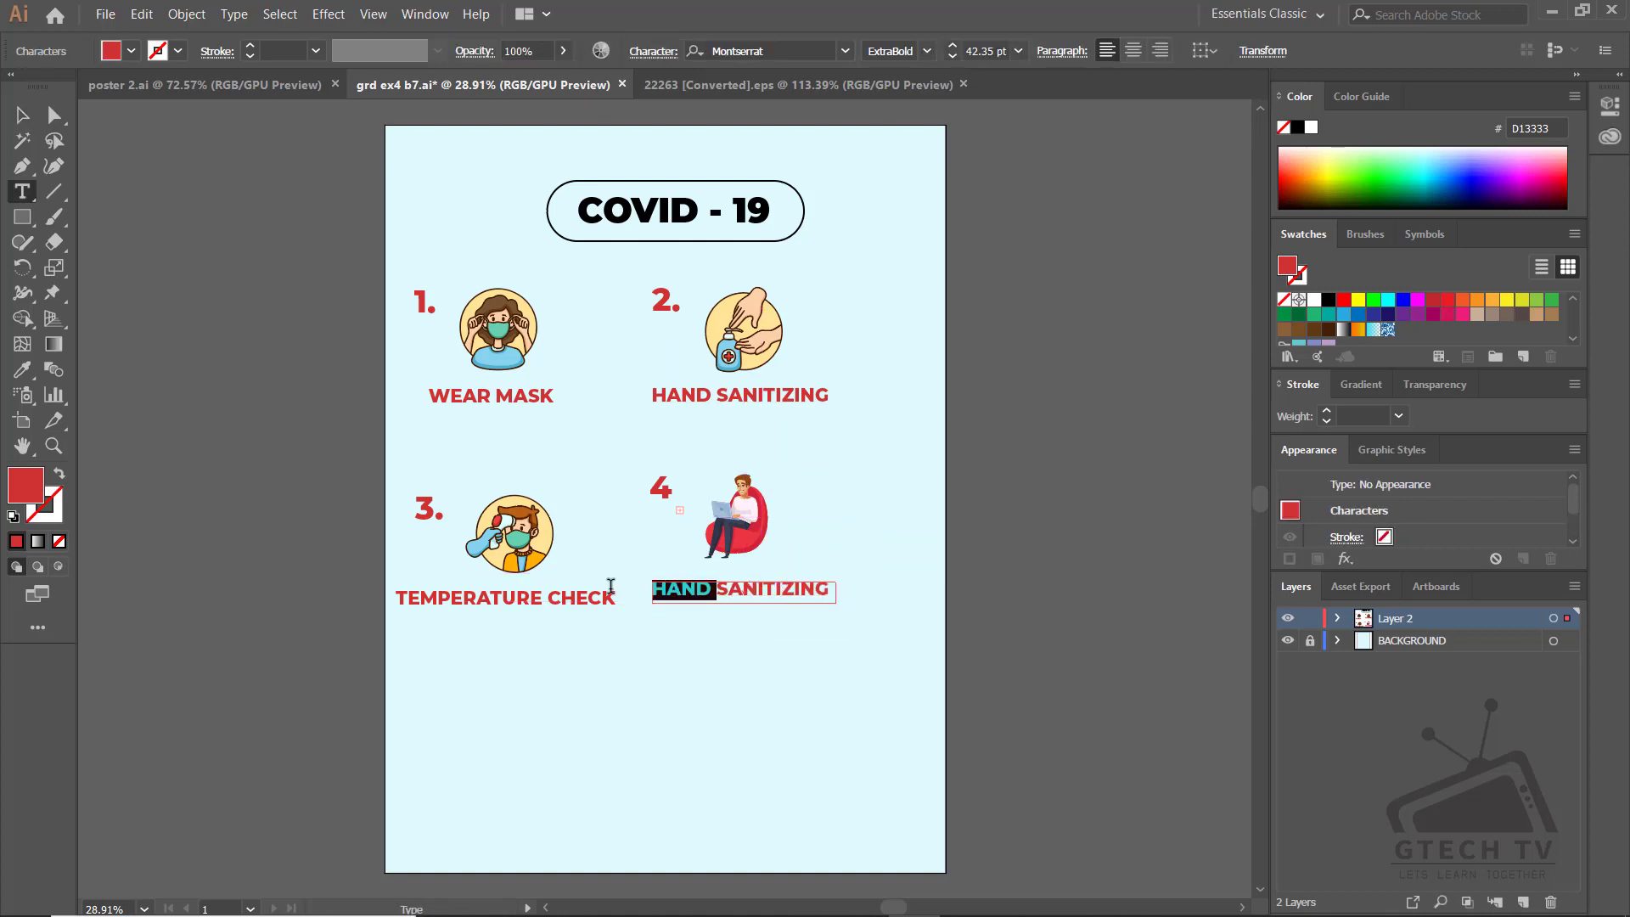
{"action": "type", "text": "WORK FROM OME"}
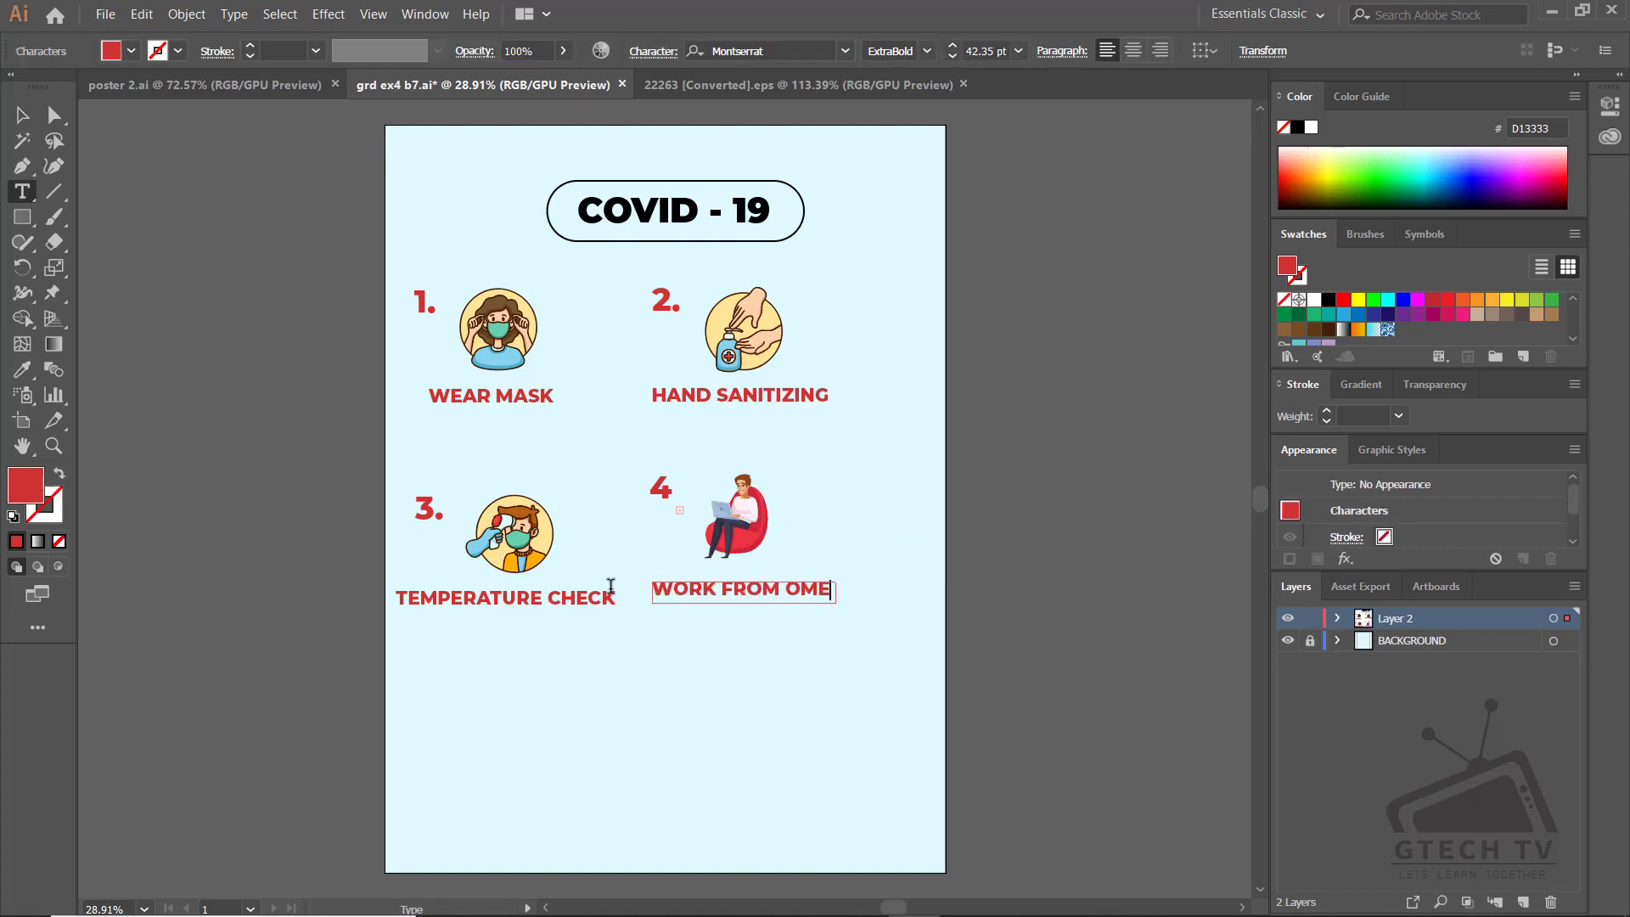
{"action": "key", "text": "ctrl+z"}
{"action": "key", "text": "Escape"}
{"action": "left_click_drag", "start_coordinate": [753, 611], "coordinate": [758, 609]}
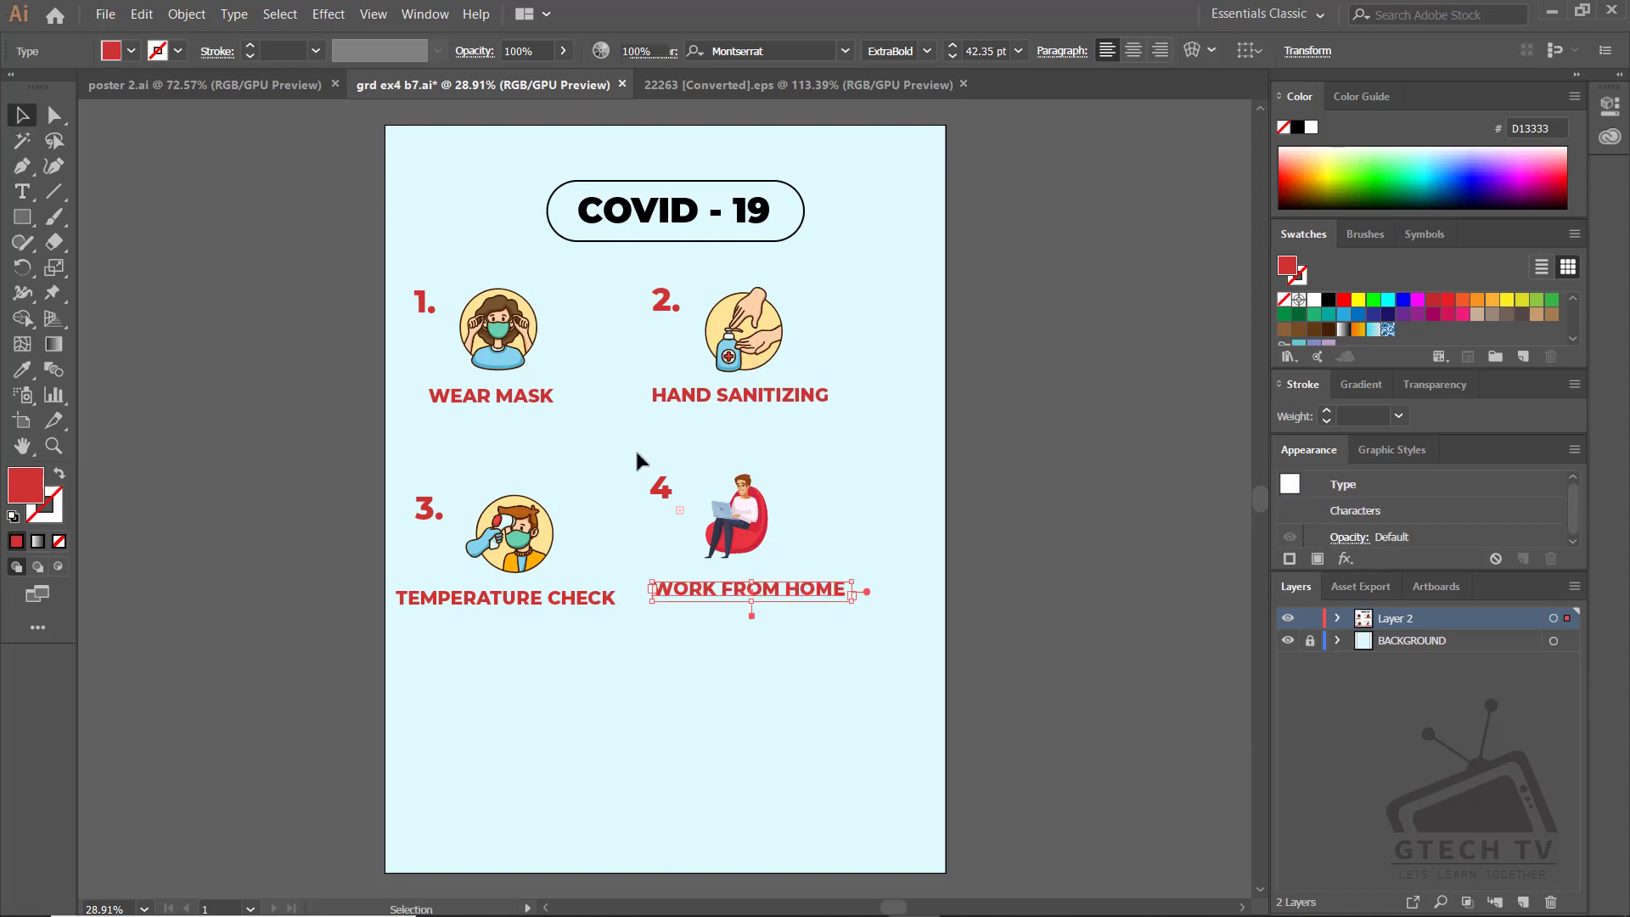
{"action": "left_click", "coordinate": [906, 581]}
Enlarge the beanbag illustration slightly, keeping it above the WORK FROM HOME label
{"action": "left_click", "coordinate": [768, 501]}
{"action": "mouse_move", "coordinate": [770, 494]}
{"action": "left_mouse_down"}
{"action": "mouse_move", "coordinate": [802, 543]}
{"action": "mouse_move", "coordinate": [787, 503]}
{"action": "left_mouse_up"}
{"action": "left_click", "coordinate": [816, 458]}
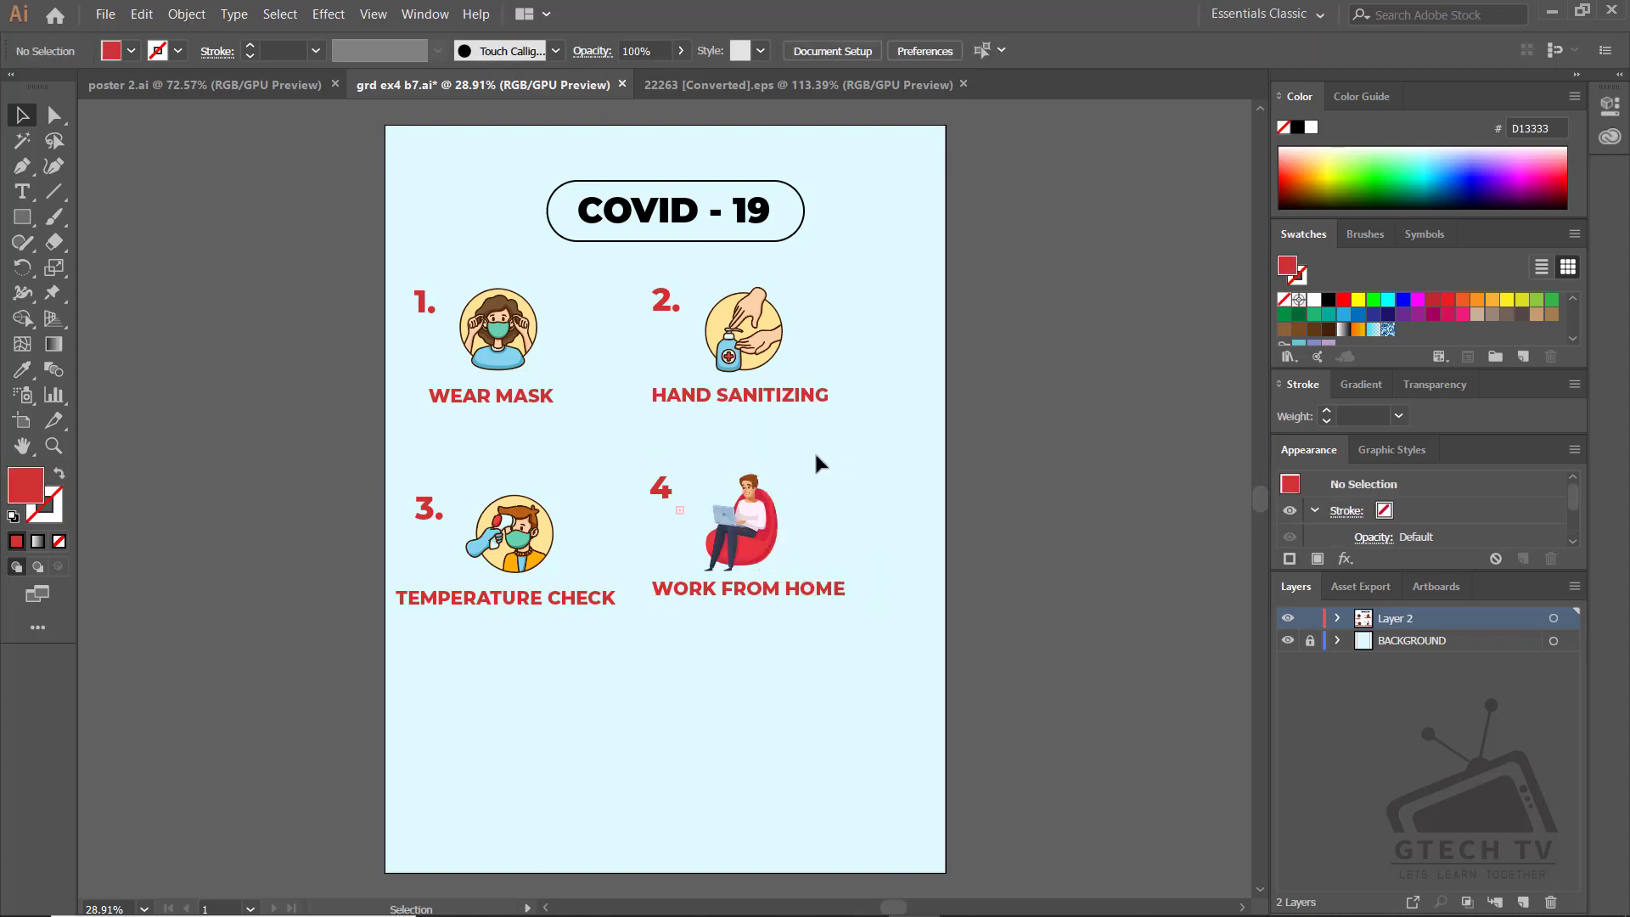
{"action": "left_click_drag", "start_coordinate": [435, 626], "coordinate": [416, 630]}
{"action": "left_click", "coordinate": [764, 50]}
{"action": "key", "text": "ctrl+z"}
Line up the number 3., temperature check illustration and TEMPERATURE CHECK label with the tops of their counterparts in the number 4 set
{"action": "left_click_drag", "start_coordinate": [807, 460], "coordinate": [583, 504]}
{"action": "left_click", "coordinate": [765, 50]}
{"action": "left_click", "coordinate": [840, 487]}
{"action": "left_click_drag", "start_coordinate": [712, 636], "coordinate": [507, 586]}
{"action": "key", "text": "ctrl+shift+a"}
{"action": "left_click", "coordinate": [735, 624]}
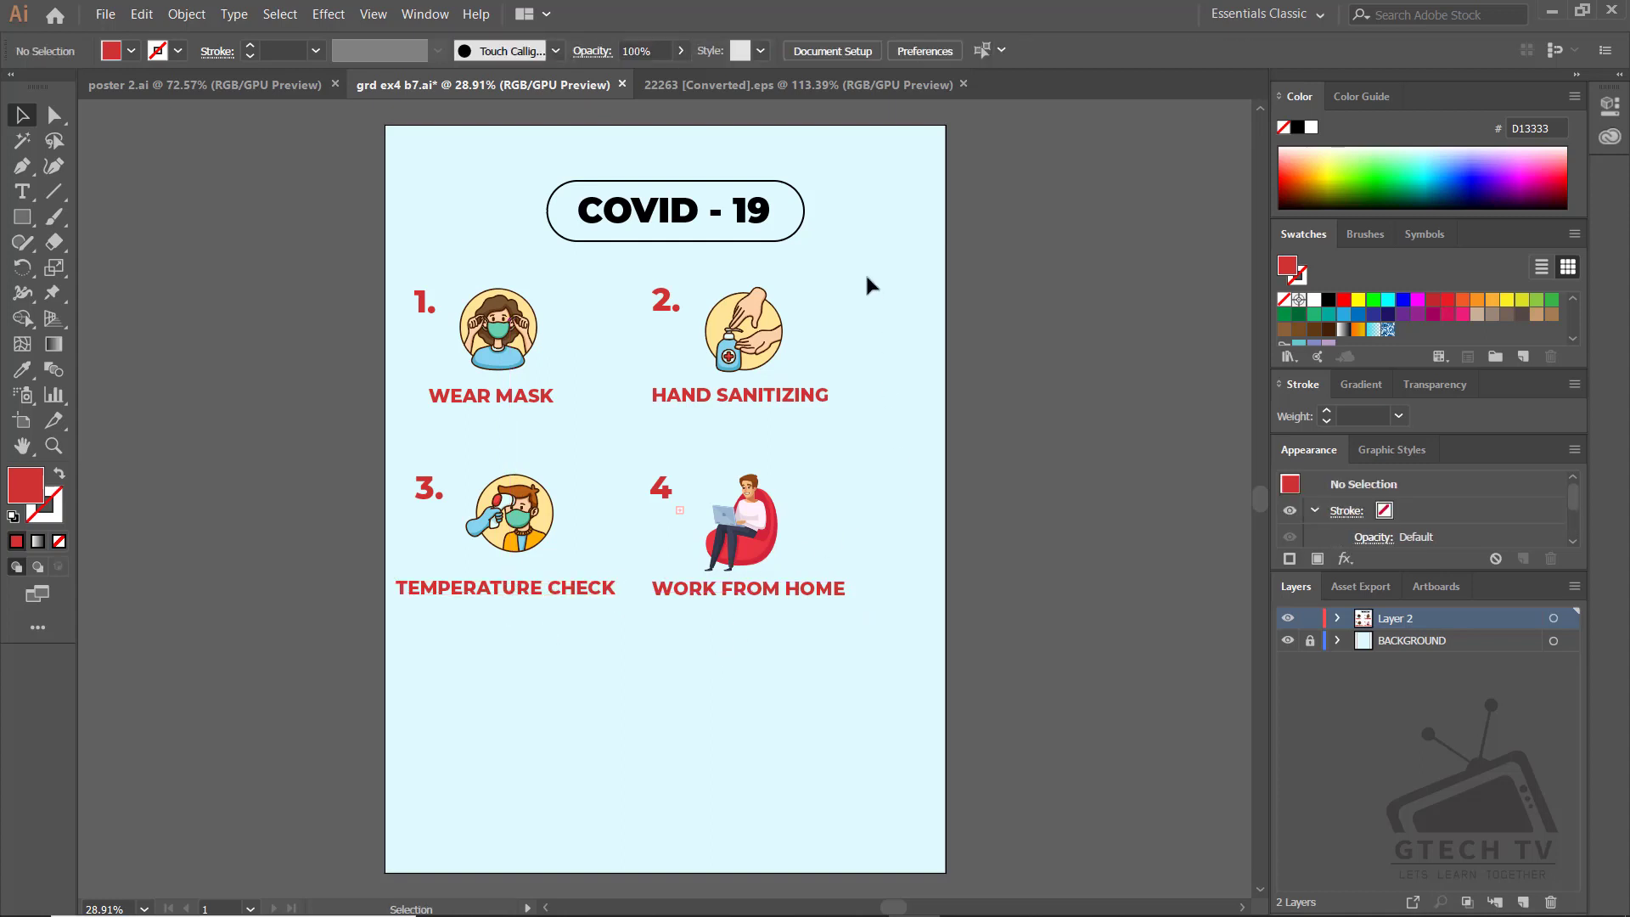
{"action": "left_click_drag", "start_coordinate": [815, 304], "coordinate": [873, 436]}
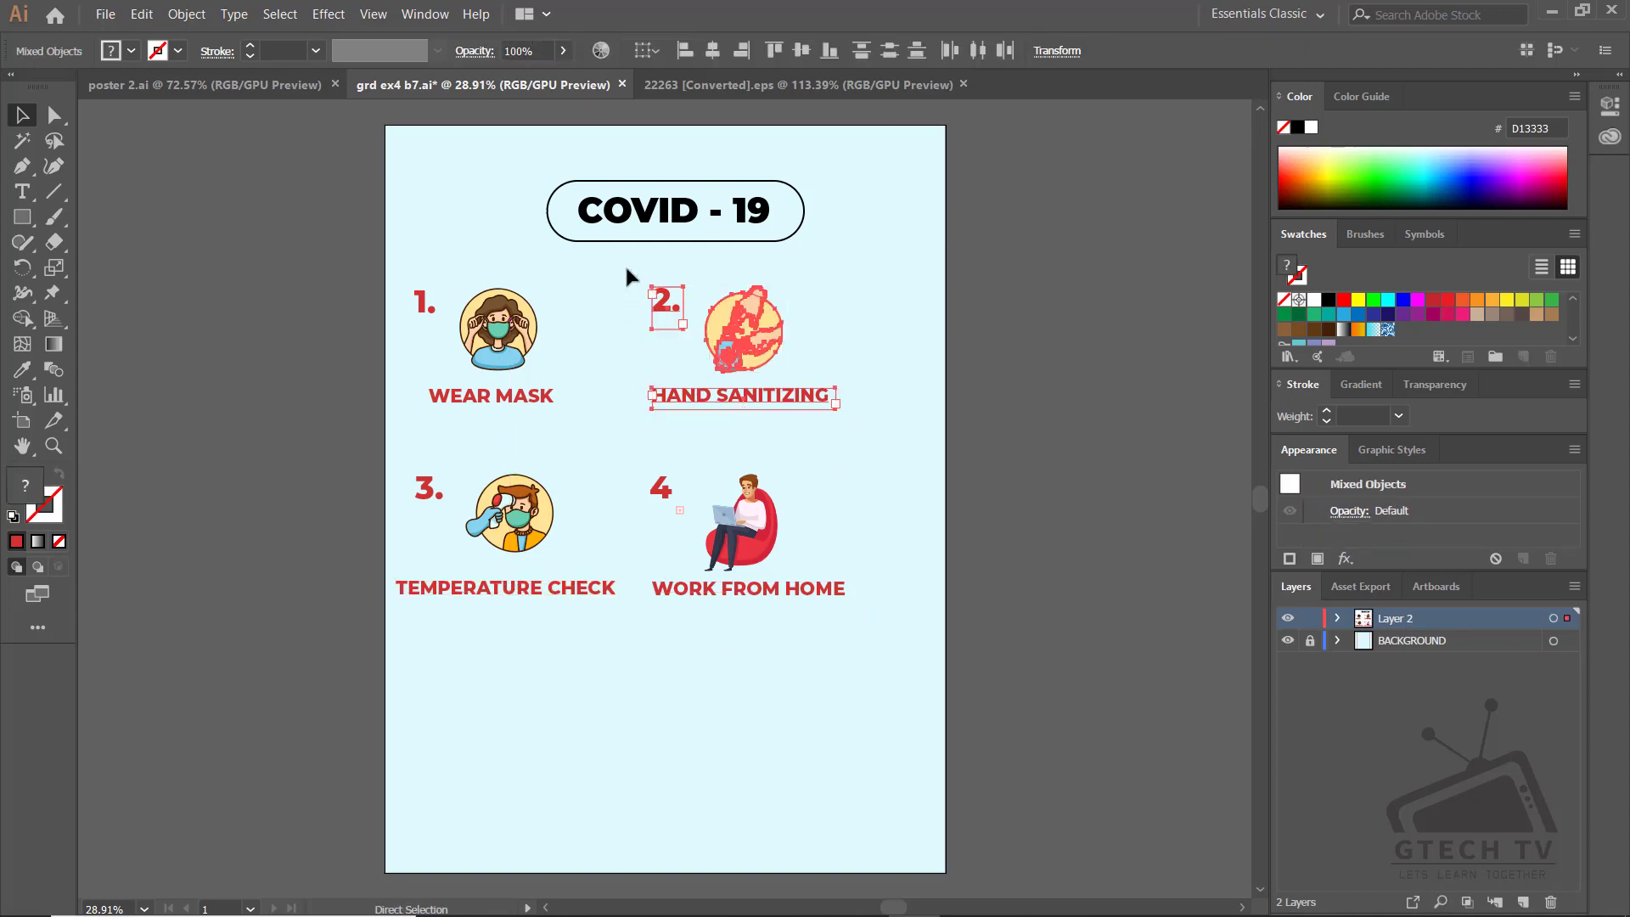
{"action": "left_click", "coordinate": [661, 489]}
{"action": "left_click_drag", "start_coordinate": [416, 465], "coordinate": [393, 276]}
{"action": "left_click", "coordinate": [867, 318]}
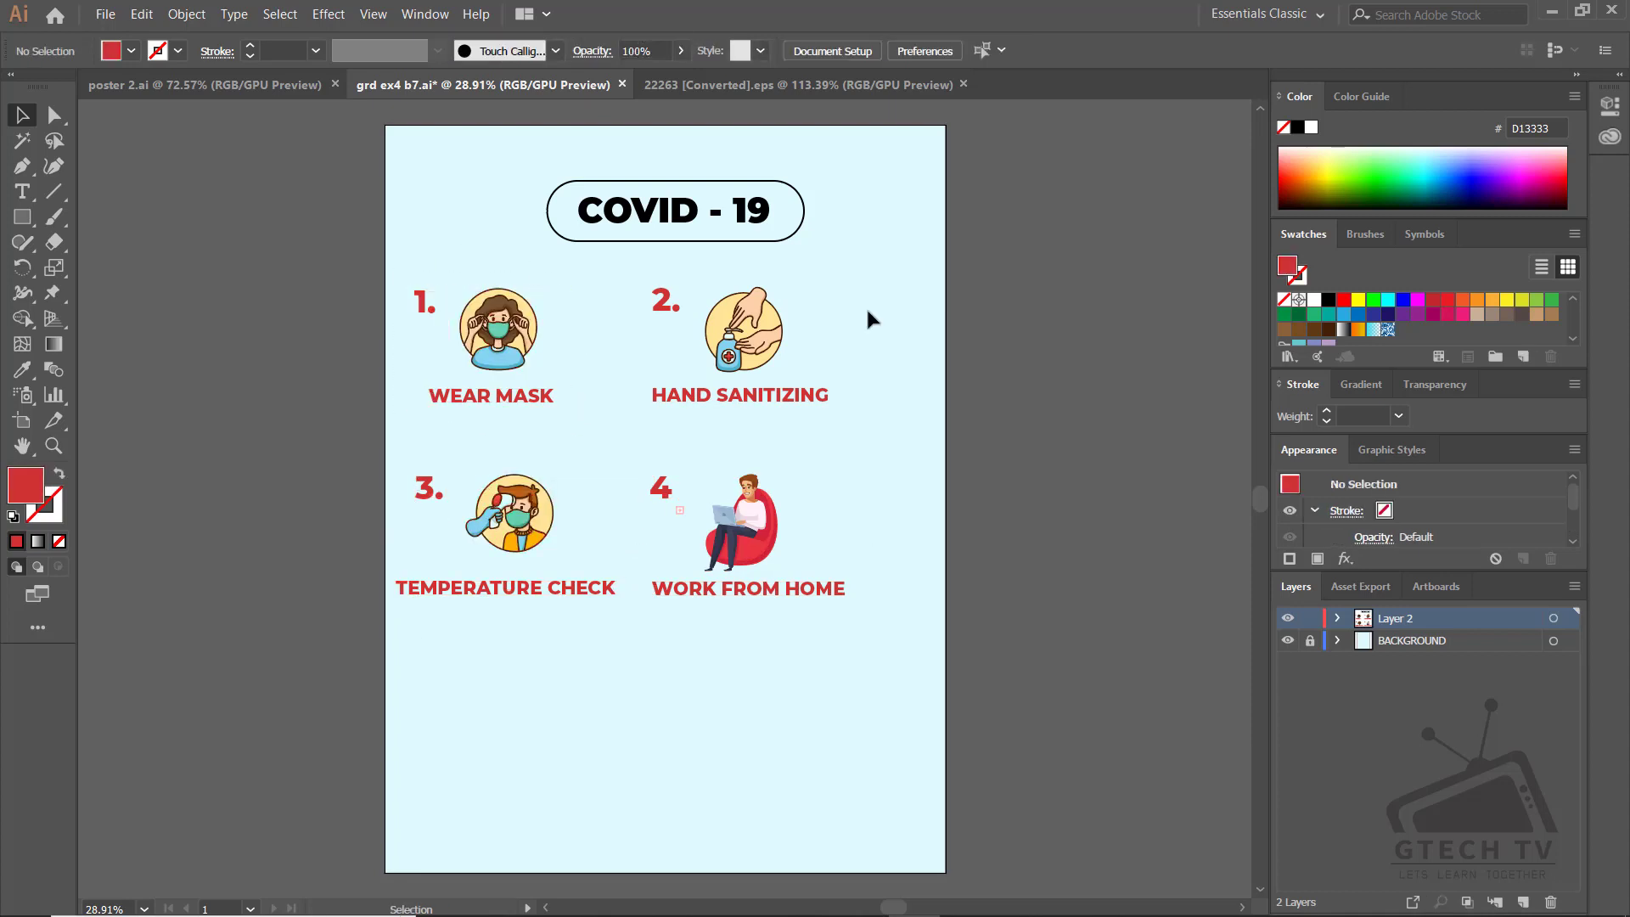
Shift all four numbered sets together to the right so they sit more centrally on the page
{"action": "left_click_drag", "start_coordinate": [353, 608], "coordinate": [351, 609]}
{"action": "key", "text": "shift+Right"}
{"action": "key", "text": "shift+Right"}
{"action": "key", "text": "shift+Right"}
{"action": "key", "text": "shift+Right"}
{"action": "key", "text": "shift+Right"}
{"action": "key", "text": "shift+Right"}
{"action": "key", "text": "shift+Right"}
{"action": "key", "text": "shift+Right"}
{"action": "key", "text": "shift+Right"}
{"action": "key", "text": "shift+Right"}
{"action": "key", "text": "shift+Right"}
{"action": "key", "text": "shift+Right"}
{"action": "key", "text": "shift+Right"}
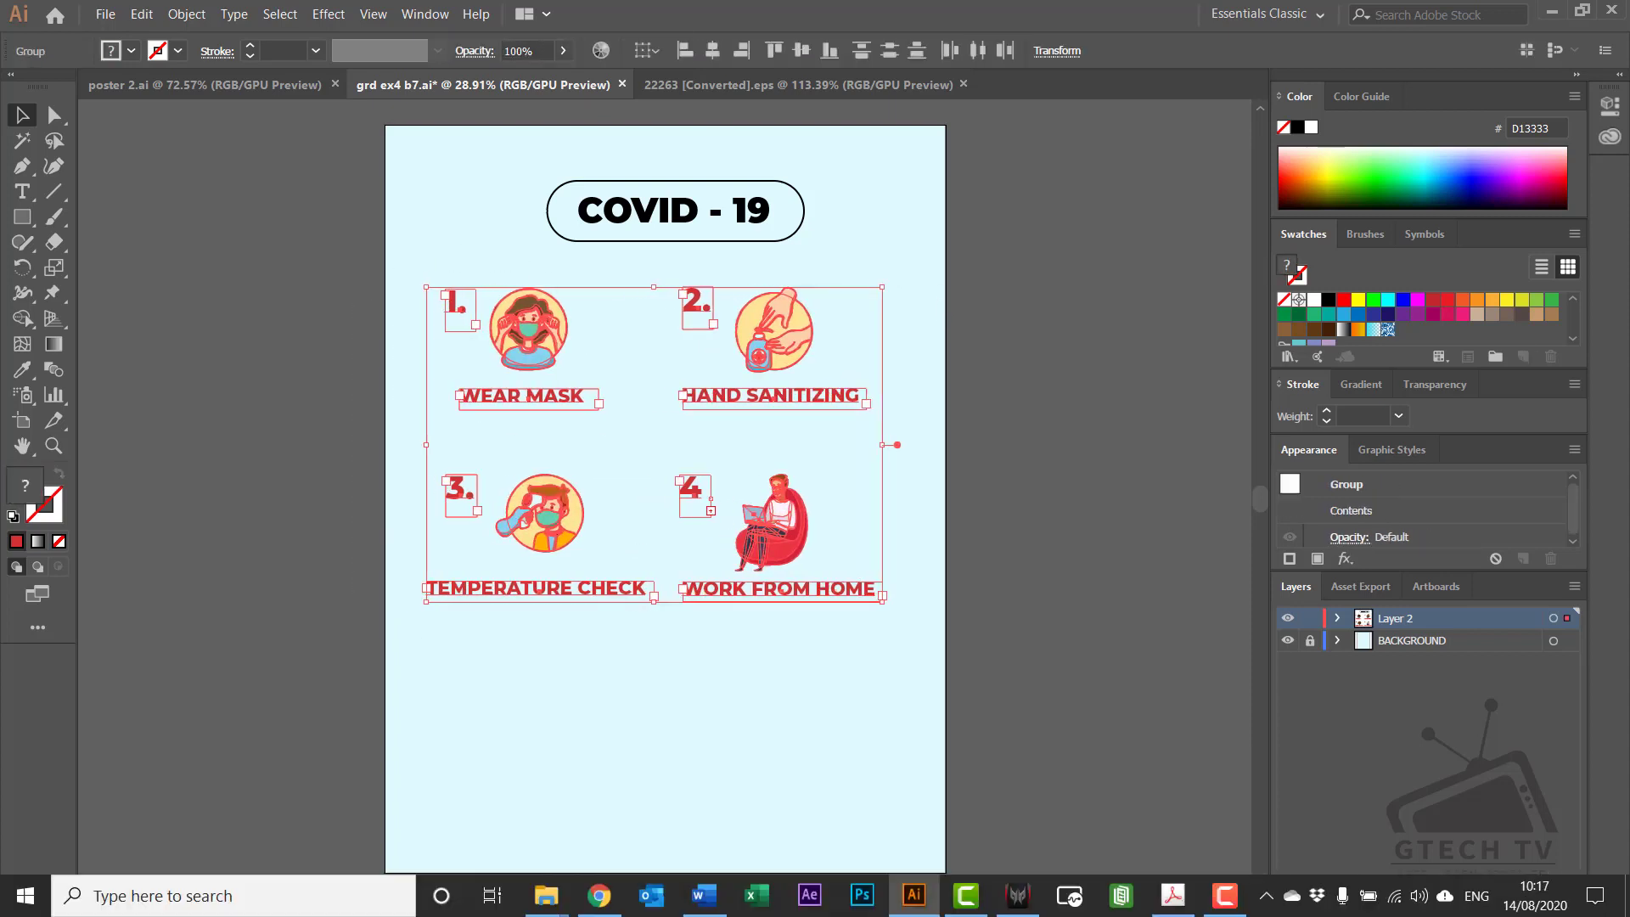
{"action": "left_click", "coordinate": [1016, 895]}
{"action": "left_click", "coordinate": [1016, 896]}
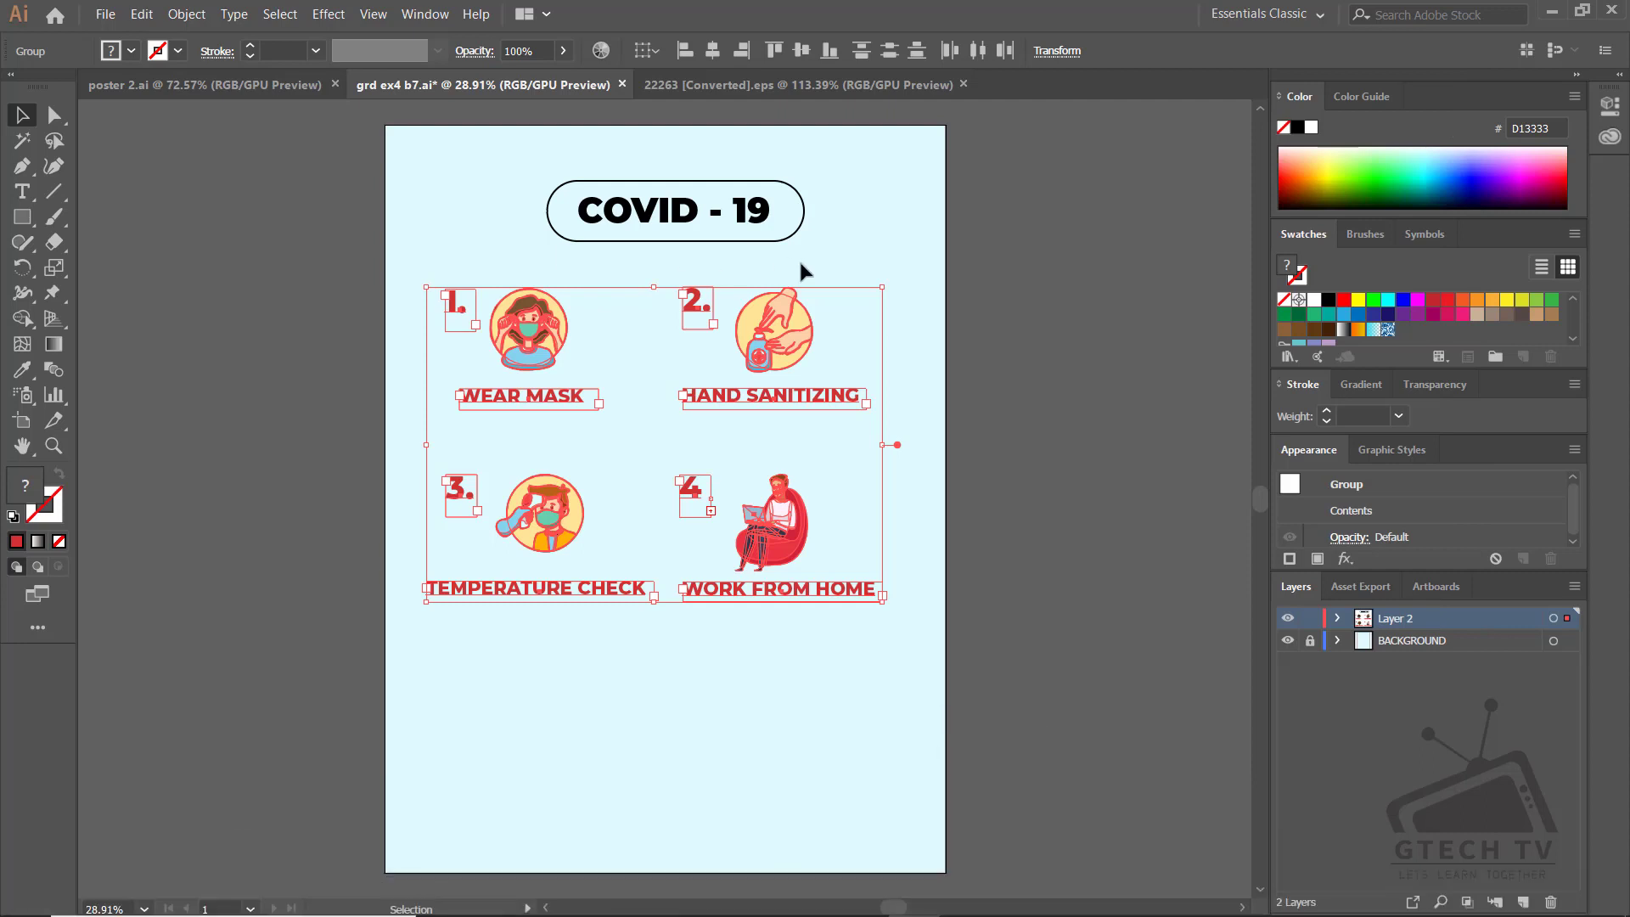
Fill the rounded rectangle behind the title with the labels' red, D13333, using the Eyedropper
{"action": "left_click", "coordinate": [782, 239]}
{"action": "left_click", "coordinate": [34, 381]}
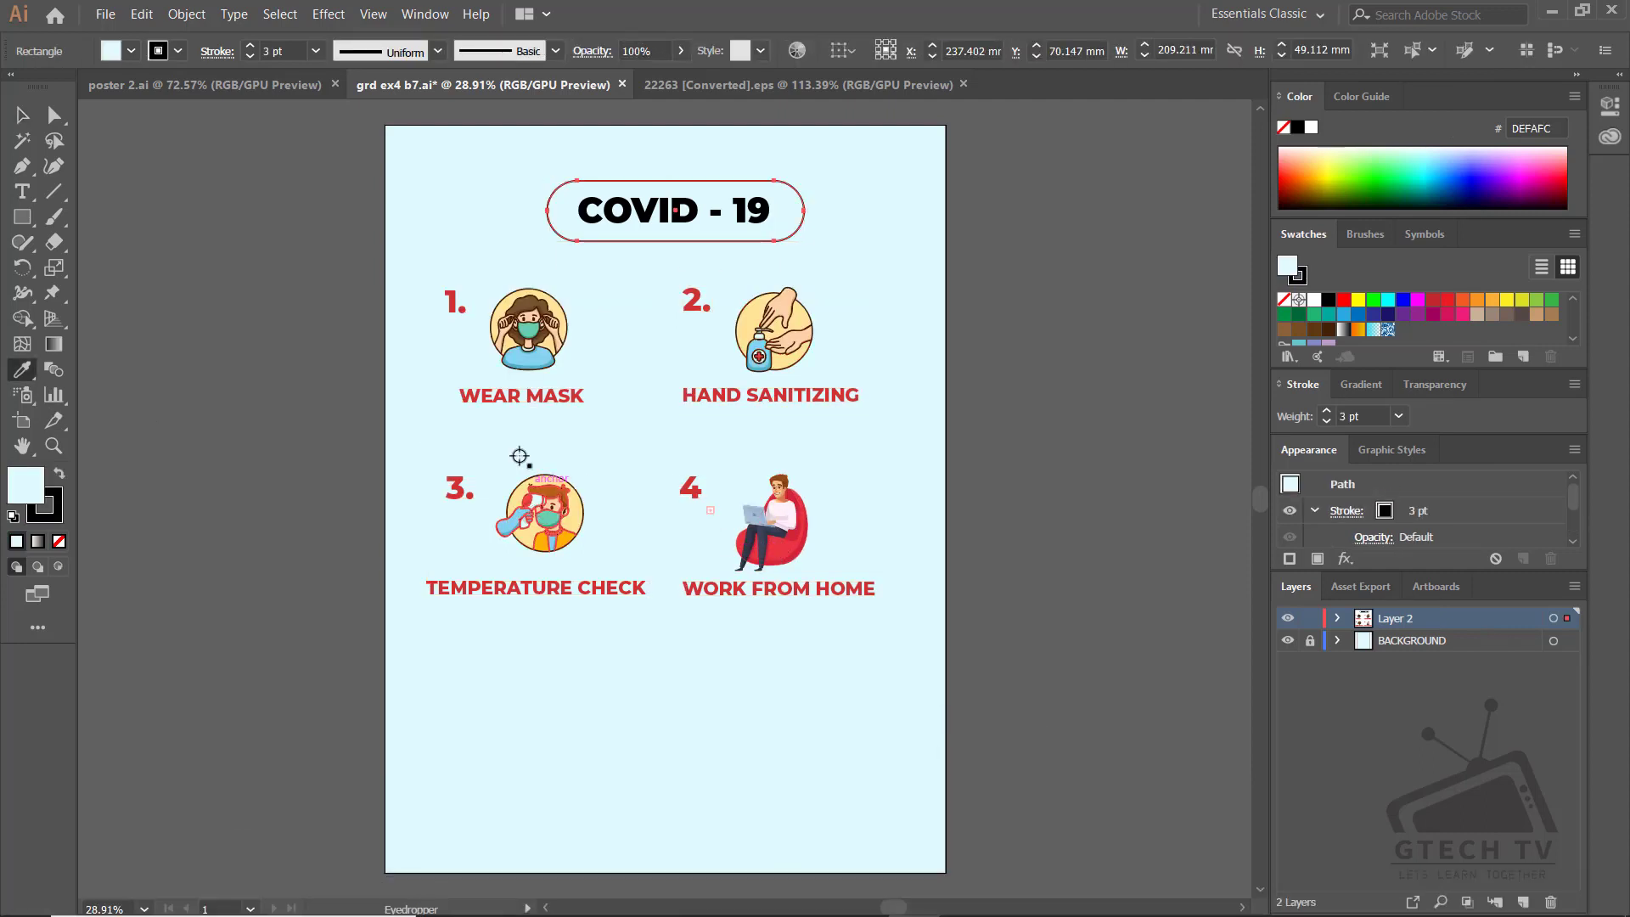
{"action": "left_click", "coordinate": [527, 503]}
{"action": "left_click", "coordinate": [19, 116]}
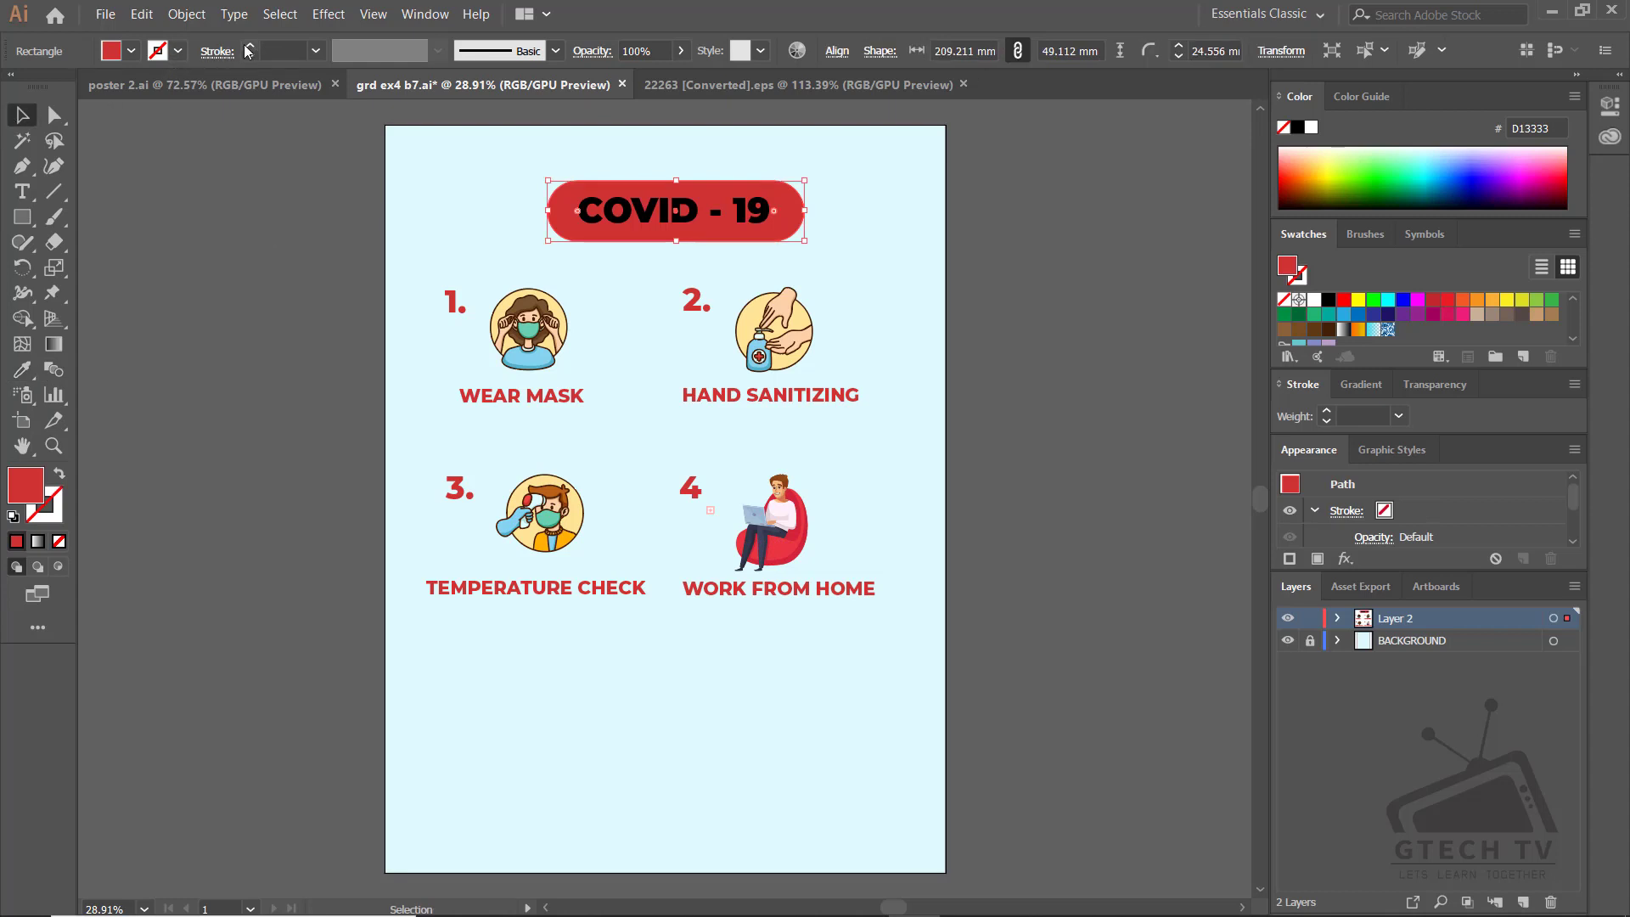
Give the title's red rectangle a black outline and set the COVID - 19 text to white (FFFFFF)
{"action": "left_click", "coordinate": [246, 48]}
{"action": "left_click", "coordinate": [246, 47]}
{"action": "left_click", "coordinate": [189, 407]}
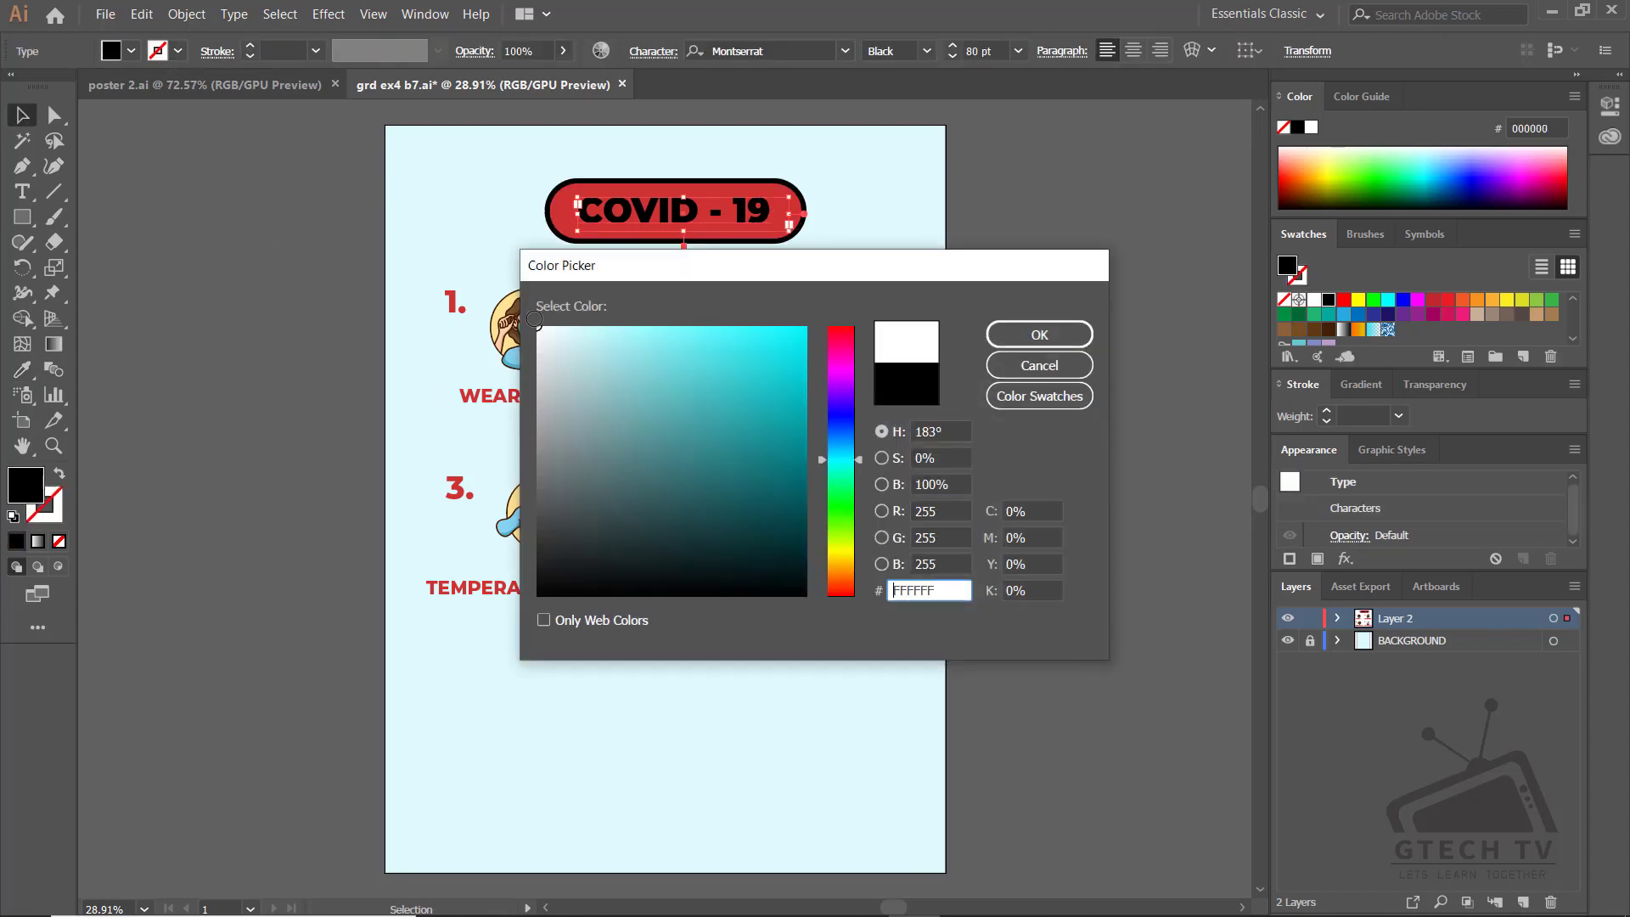
{"action": "key", "text": "Return"}
Reduce the stroke weight of the title rectangle's black outline
{"action": "left_click", "coordinate": [249, 56]}
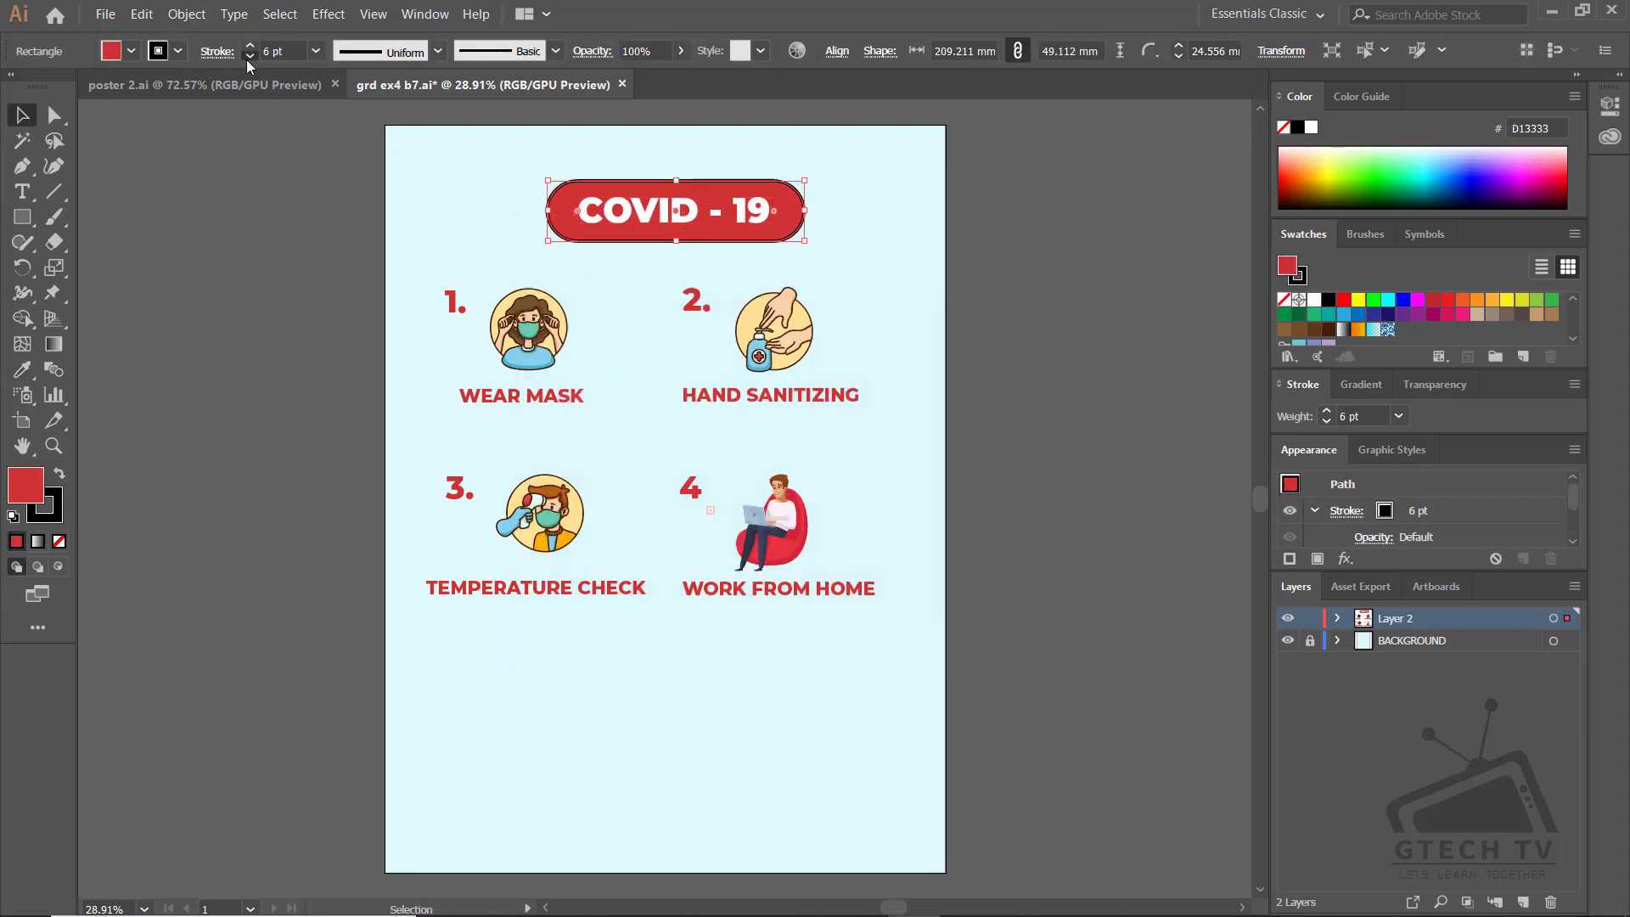
{"action": "left_click", "coordinate": [248, 56]}
{"action": "left_click", "coordinate": [252, 155]}
Align the COVID - 19 text and its red rounded rectangle to each other on their centres
{"action": "left_click_drag", "start_coordinate": [854, 175], "coordinate": [710, 202]}
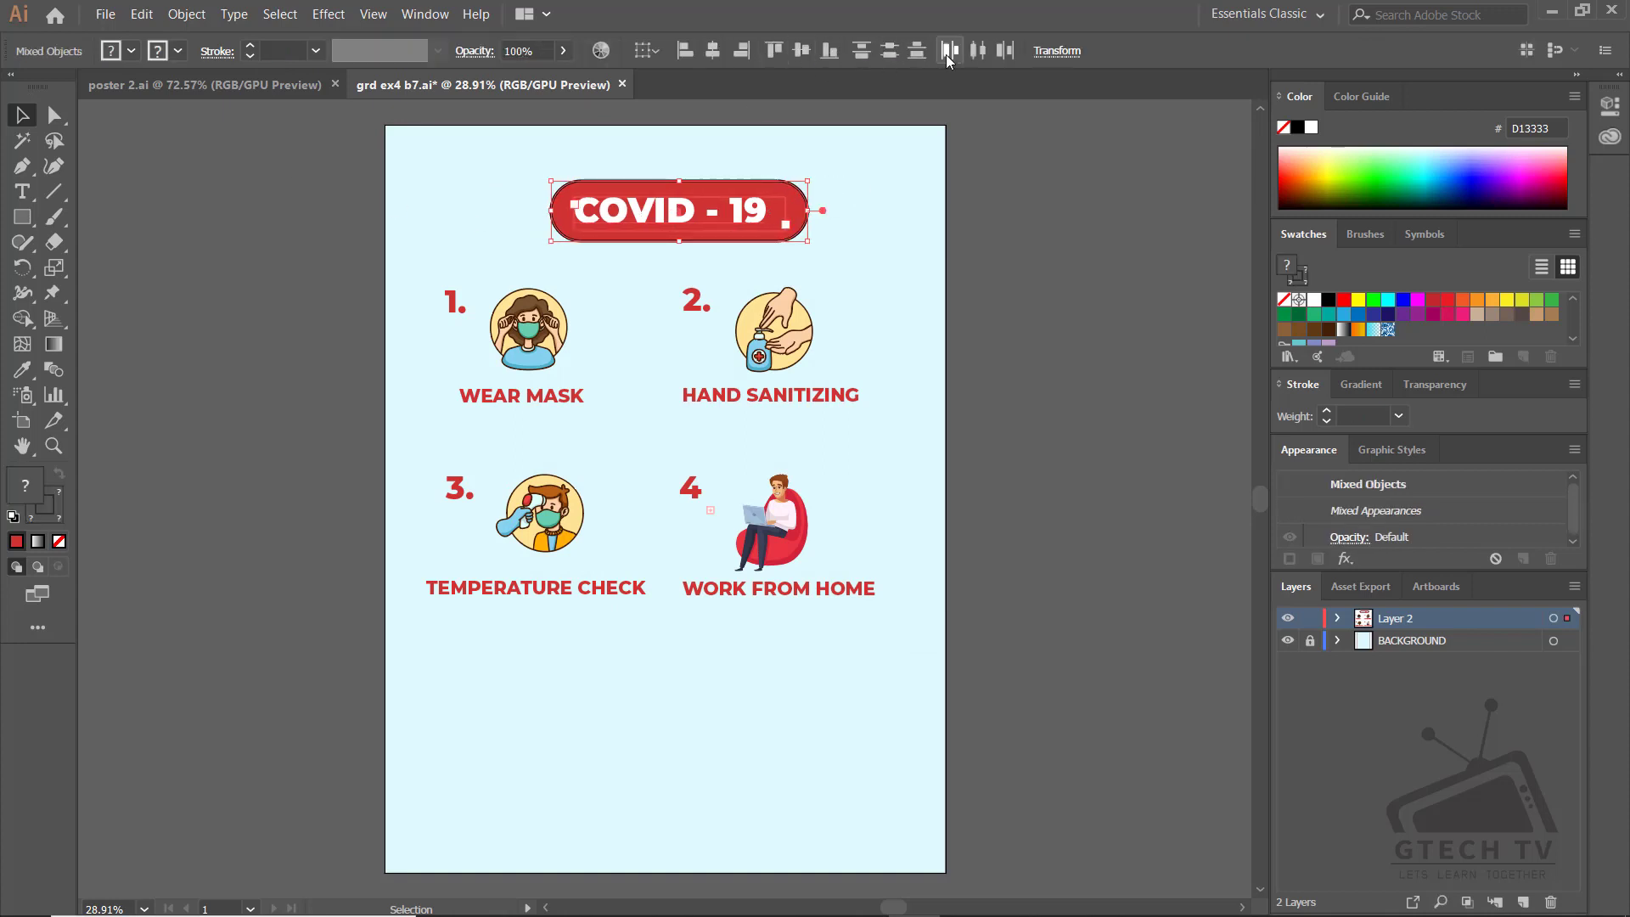
{"action": "left_click", "coordinate": [888, 51]}
{"action": "left_click", "coordinate": [857, 255]}
{"action": "left_click", "coordinate": [747, 209]}
{"action": "left_click_drag", "start_coordinate": [815, 288], "coordinate": [594, 203]}
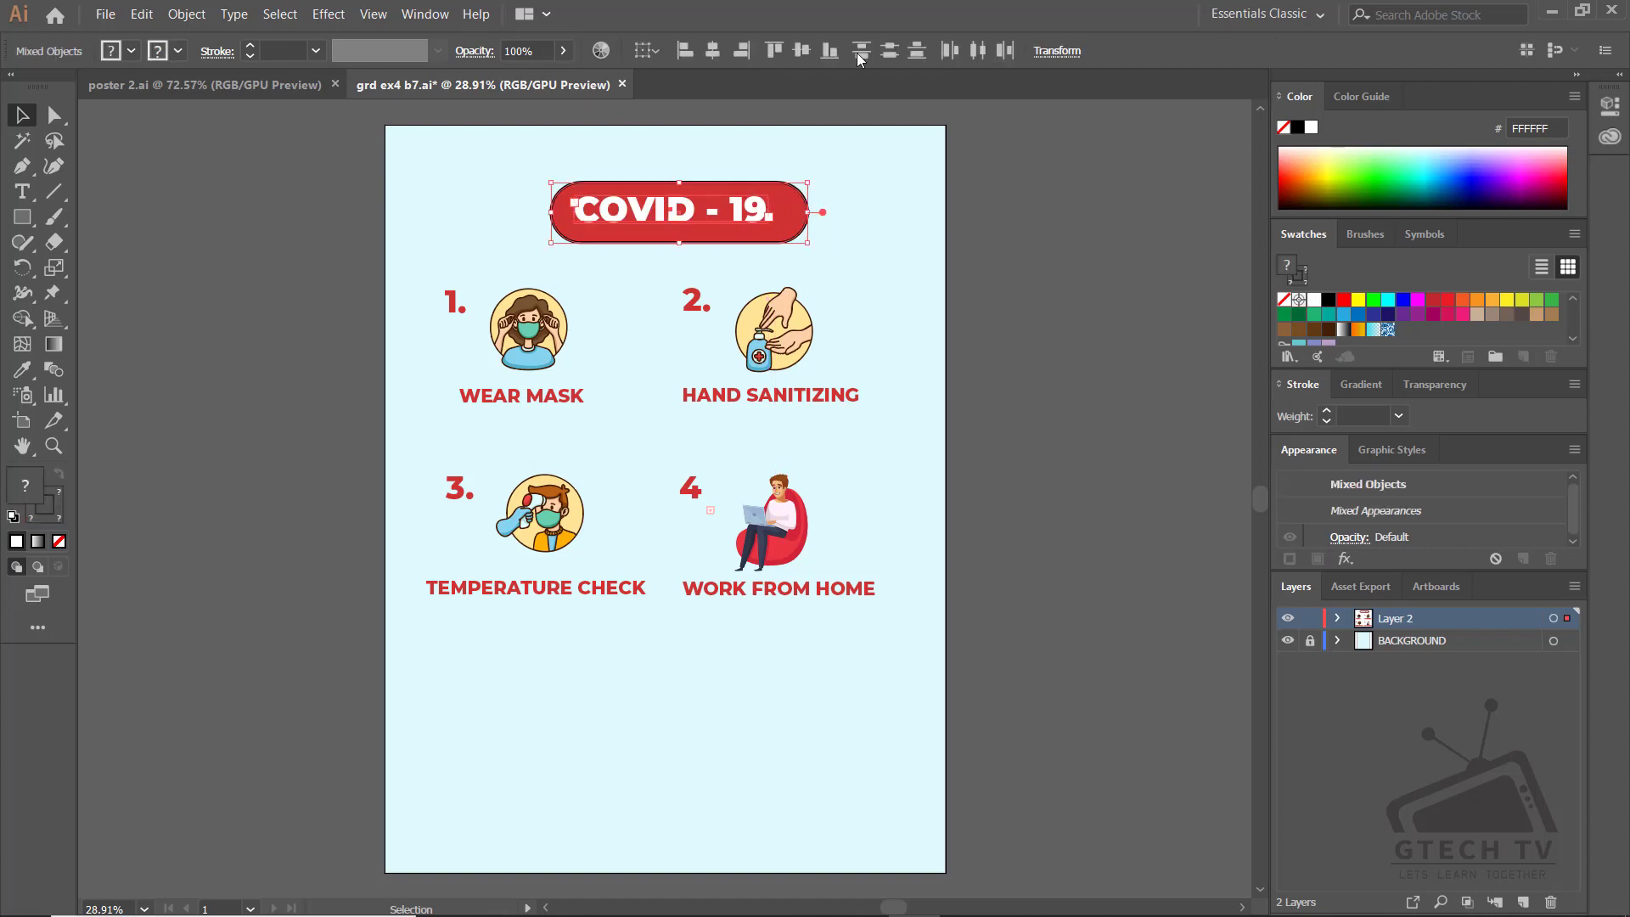
{"action": "left_click", "coordinate": [727, 53]}
{"action": "left_click", "coordinate": [885, 156]}
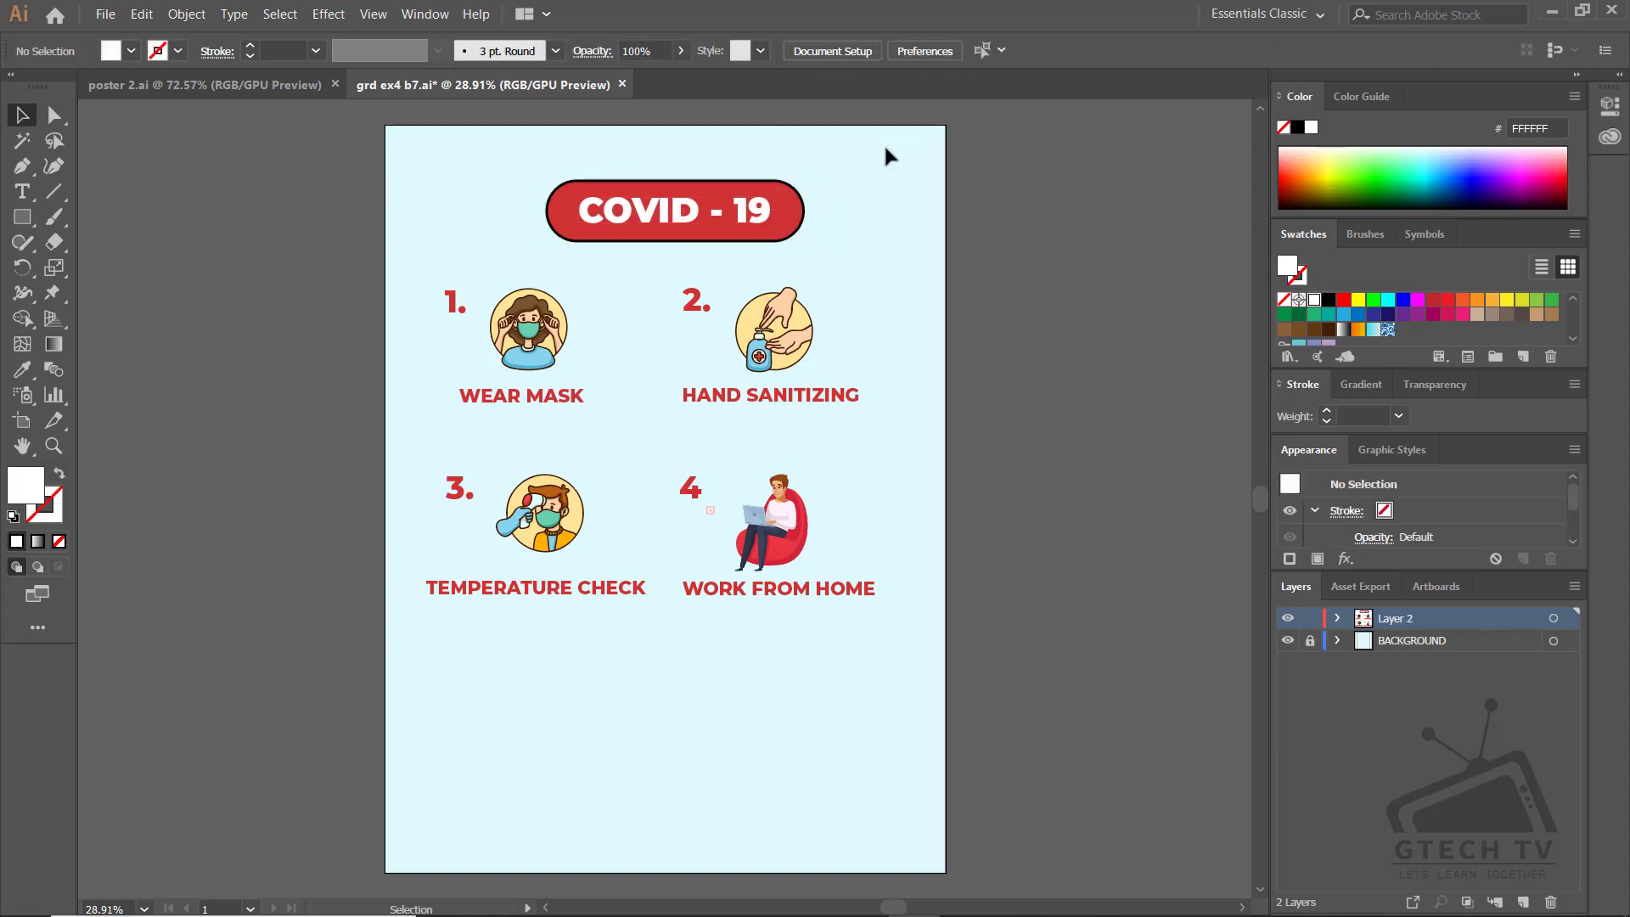
Duplicate the COVID - 19 text above the red rectangle and replace its wording with PRECAUTIONARY MEASURES FOR
{"action": "left_click", "coordinate": [176, 83]}
{"action": "left_click", "coordinate": [395, 85]}
{"action": "left_click", "coordinate": [689, 223]}
{"action": "left_click_drag", "start_coordinate": [689, 222], "coordinate": [689, 161]}
{"action": "key", "text": "ctrl+a"}
{"action": "triple_click", "coordinate": [705, 161]}
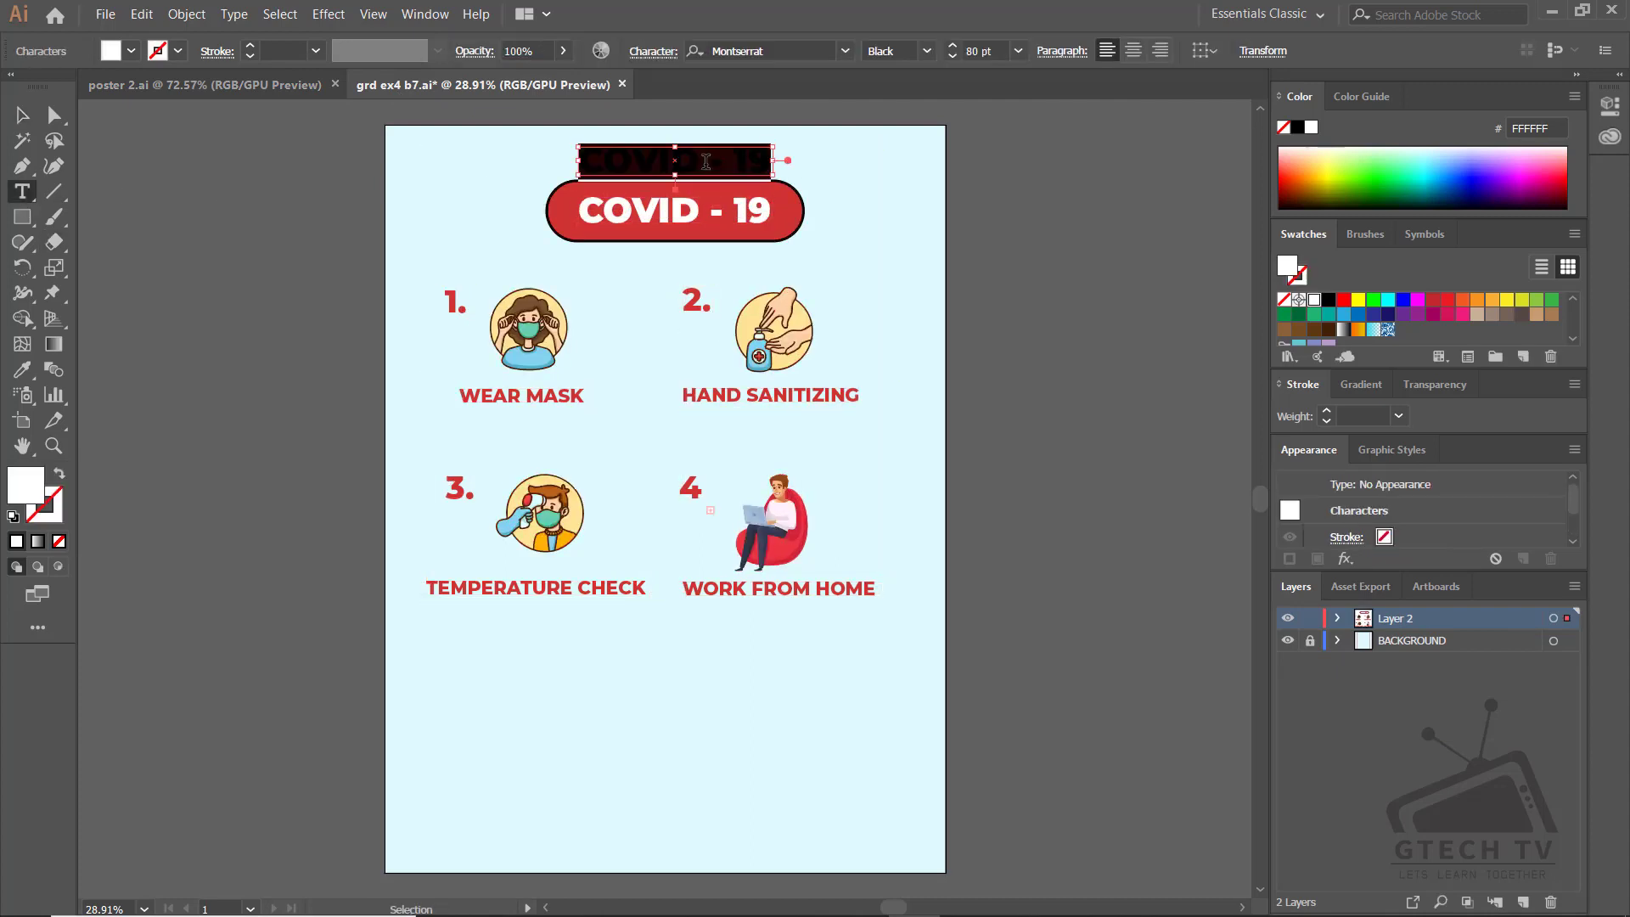
{"action": "type", "text": "PRE"}
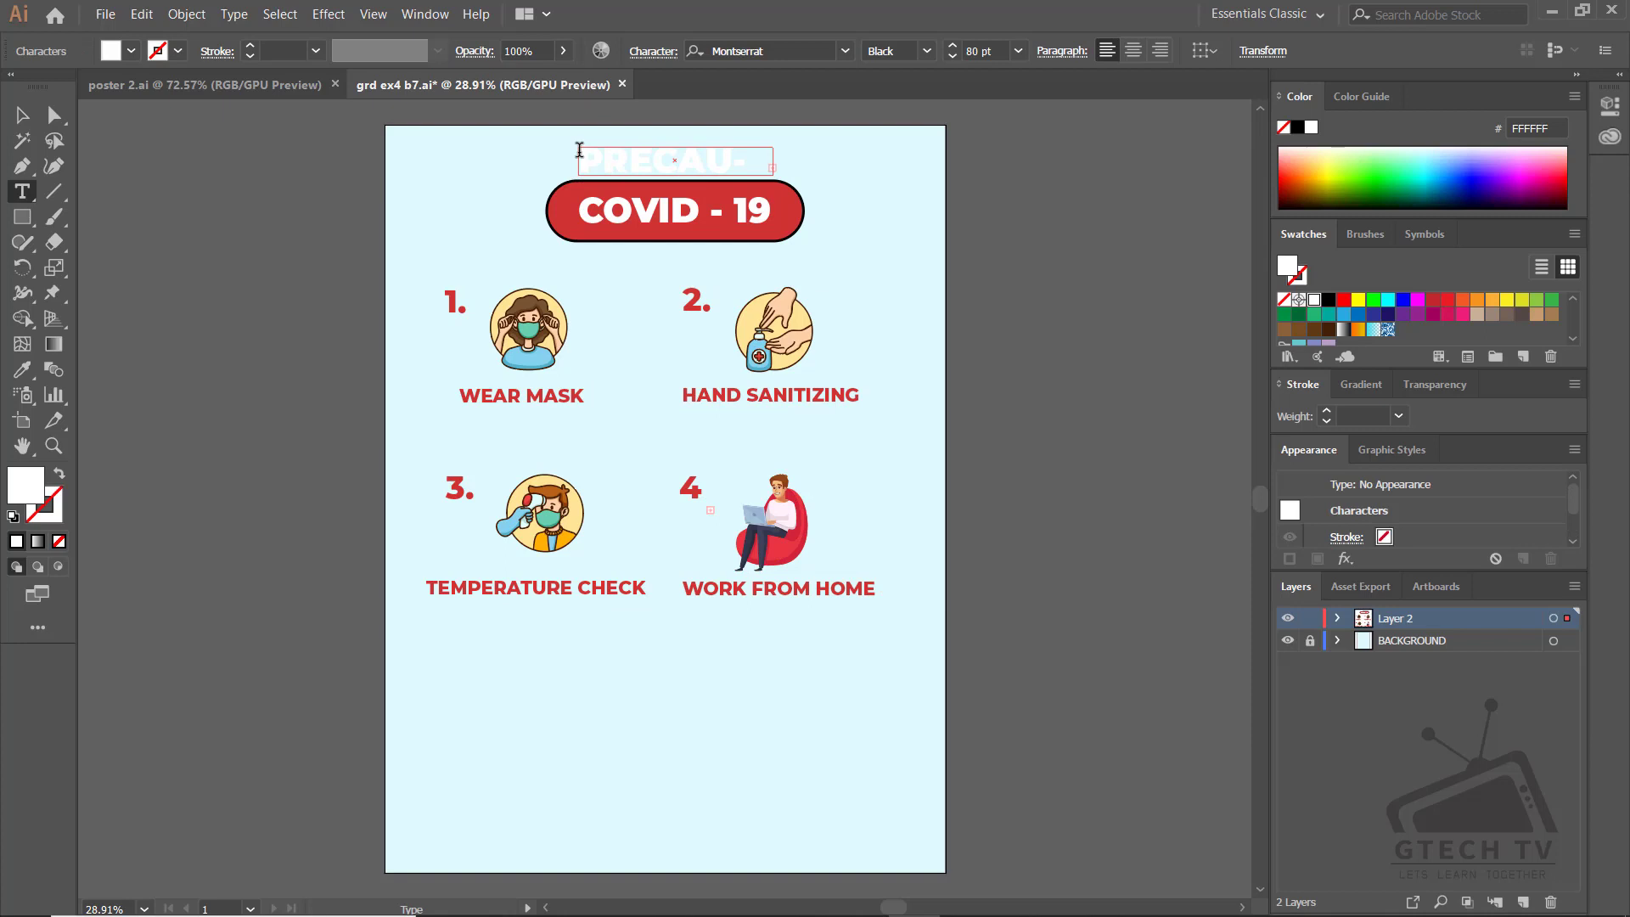
{"action": "type", "text": "CAUTION"}
{"action": "left_click", "coordinate": [8, 129]}
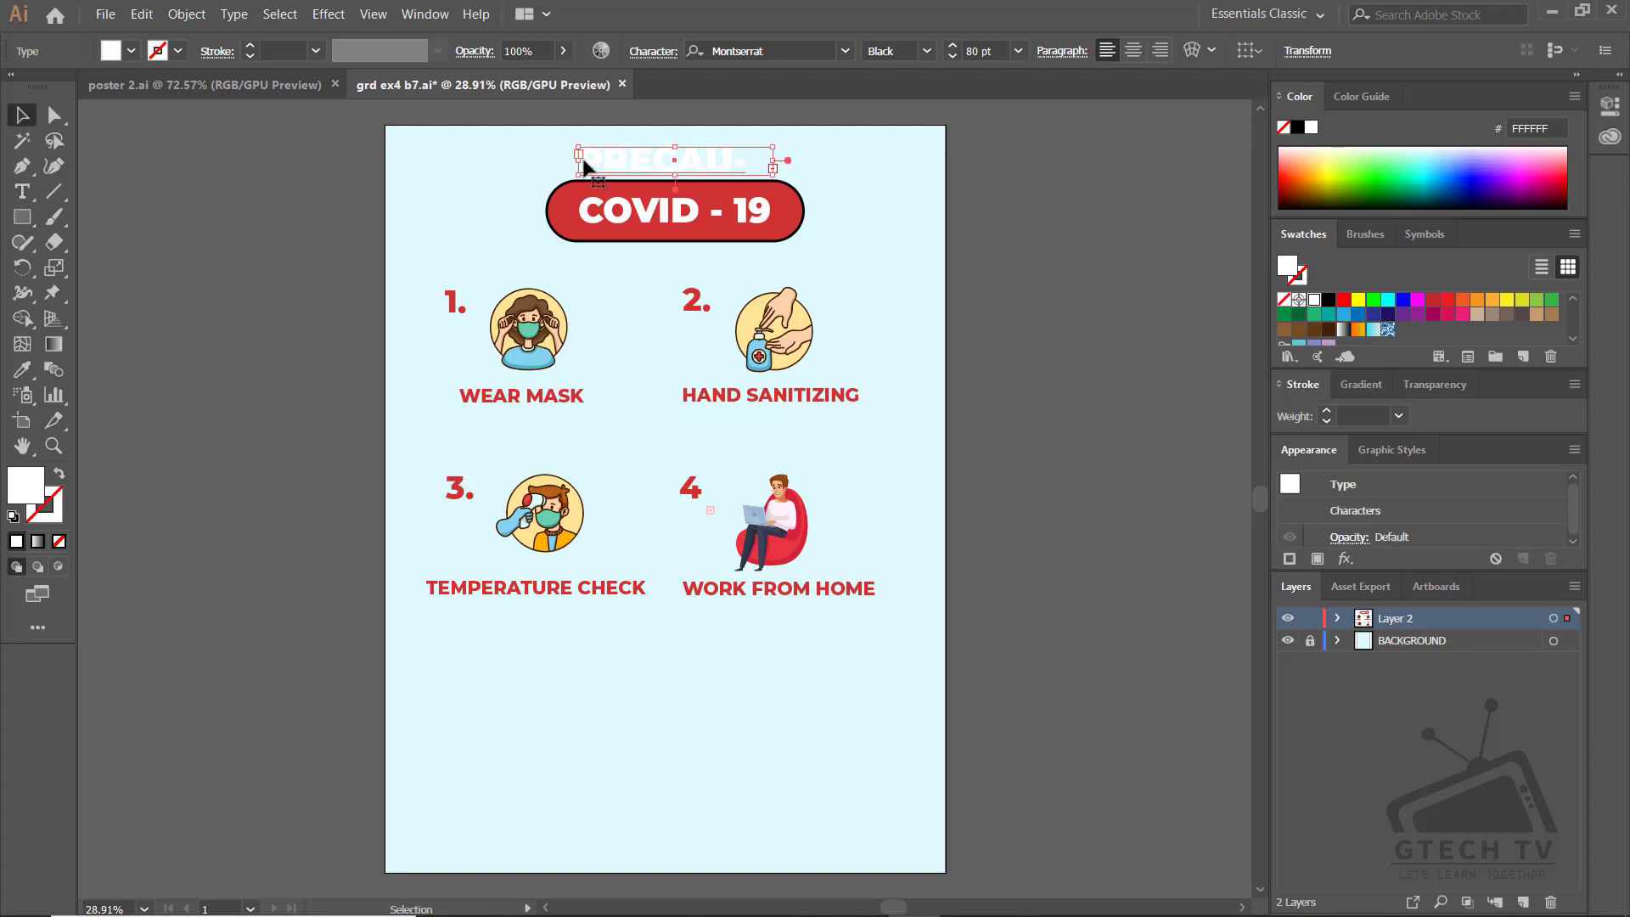
Set the PRECAUTIONARY MEASURES FOR line to 33 pt and black (000000), and place it just above the title rectangle
{"action": "left_click", "coordinate": [959, 54]}
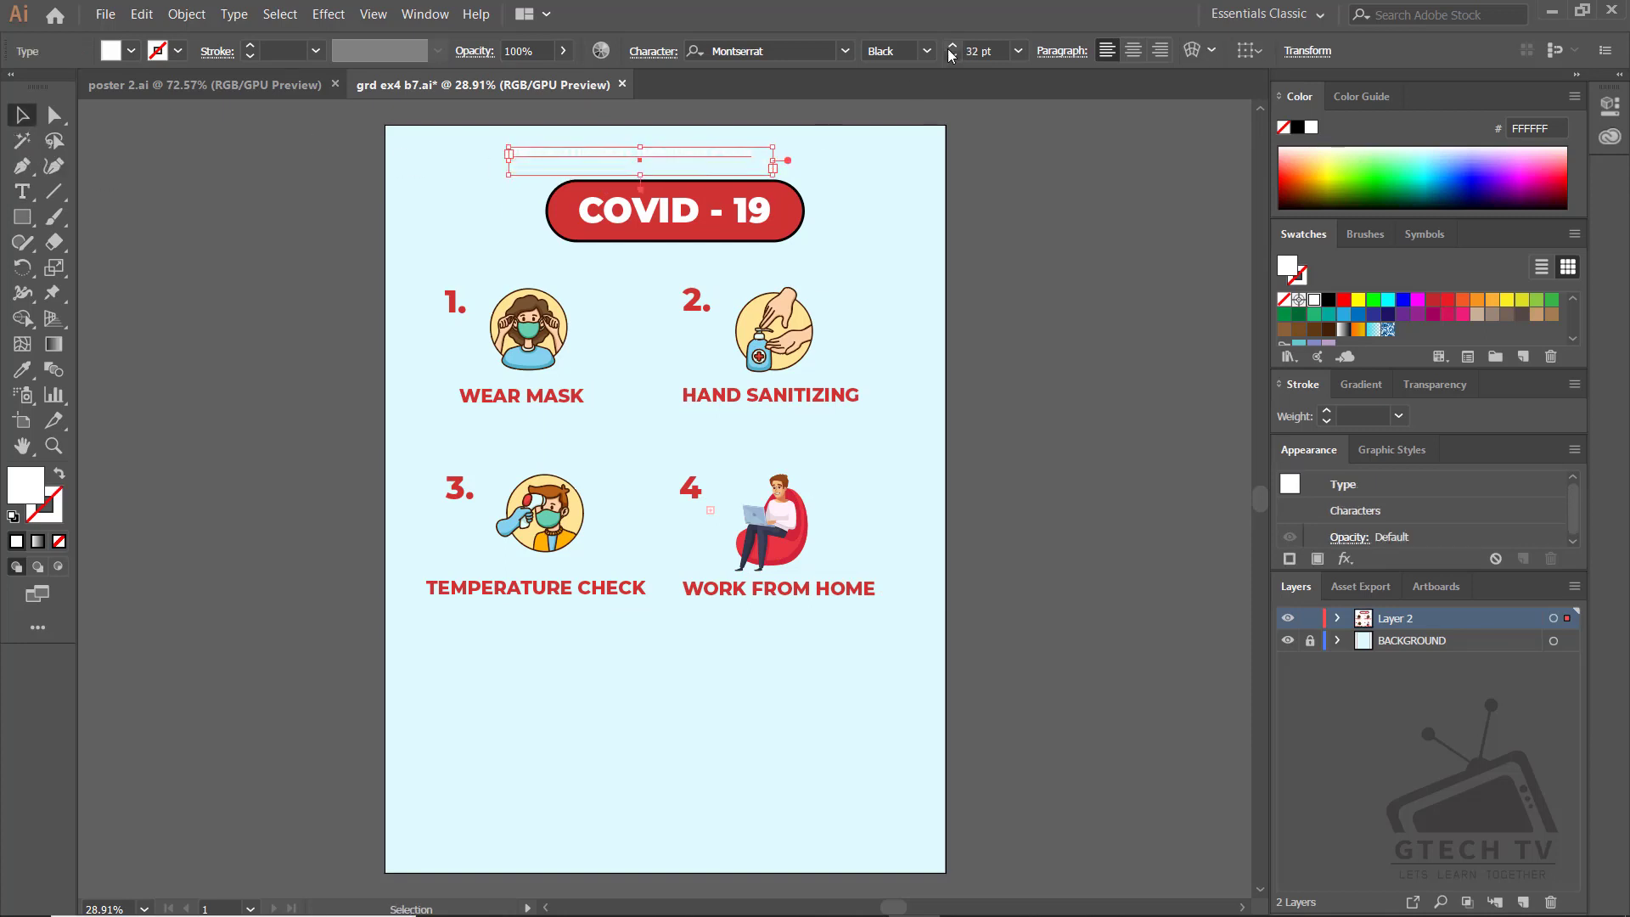
{"action": "double_click", "coordinate": [38, 503]}
{"action": "left_click", "coordinate": [594, 586]}
{"action": "left_click", "coordinate": [1037, 328]}
{"action": "left_click_drag", "start_coordinate": [640, 161], "coordinate": [674, 171]}
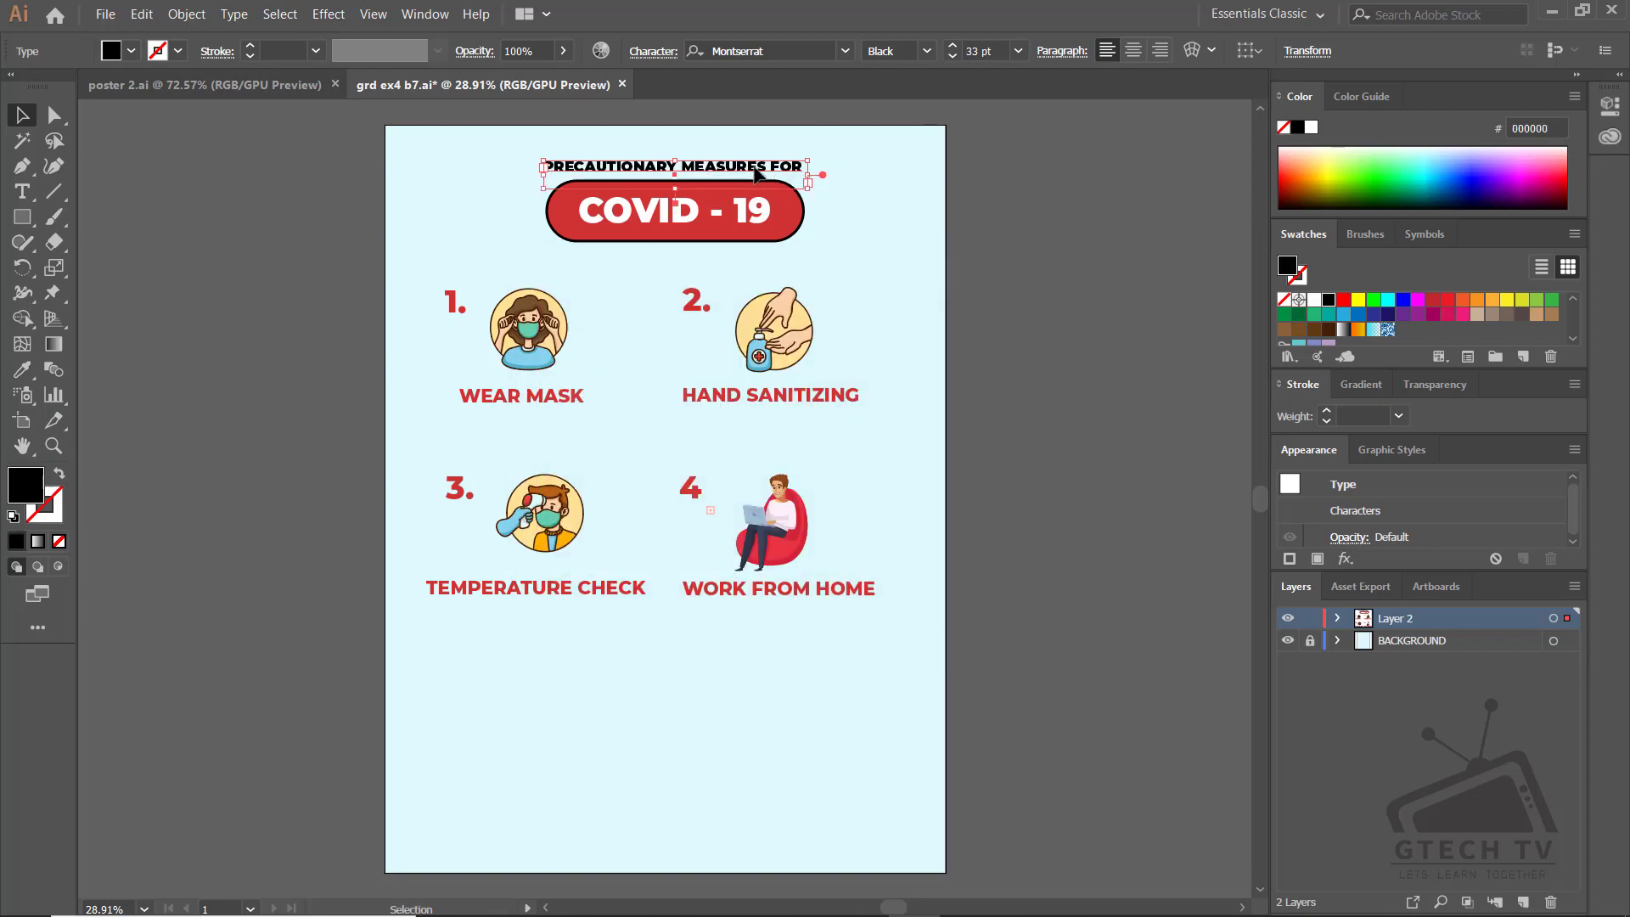
Give the PRECAUTIONARY MEASURES FOR line a lighter font weight and adjust its size and position
{"action": "left_click", "coordinate": [926, 51]}
{"action": "left_click", "coordinate": [906, 261]}
{"action": "left_click", "coordinate": [950, 56]}
{"action": "mouse_move", "coordinate": [729, 168]}
{"action": "left_mouse_down"}
{"action": "mouse_move", "coordinate": [762, 167]}
{"action": "mouse_move", "coordinate": [740, 168]}
{"action": "left_mouse_up"}
{"action": "left_click", "coordinate": [916, 220]}
Centre the PRECAUTIONARY MEASURES FOR line horizontally with the COVID - 19 title below it
{"action": "left_click_drag", "start_coordinate": [578, 132], "coordinate": [688, 210]}
{"action": "left_click", "coordinate": [834, 129]}
{"action": "left_click", "coordinate": [756, 167]}
{"action": "left_click_drag", "start_coordinate": [833, 184], "coordinate": [768, 174]}
{"action": "left_click", "coordinate": [691, 235], "text": "shift"}
{"action": "left_click", "coordinate": [713, 51]}
{"action": "left_click", "coordinate": [758, 140]}
{"action": "left_click", "coordinate": [746, 166]}
{"action": "left_click", "coordinate": [864, 212]}
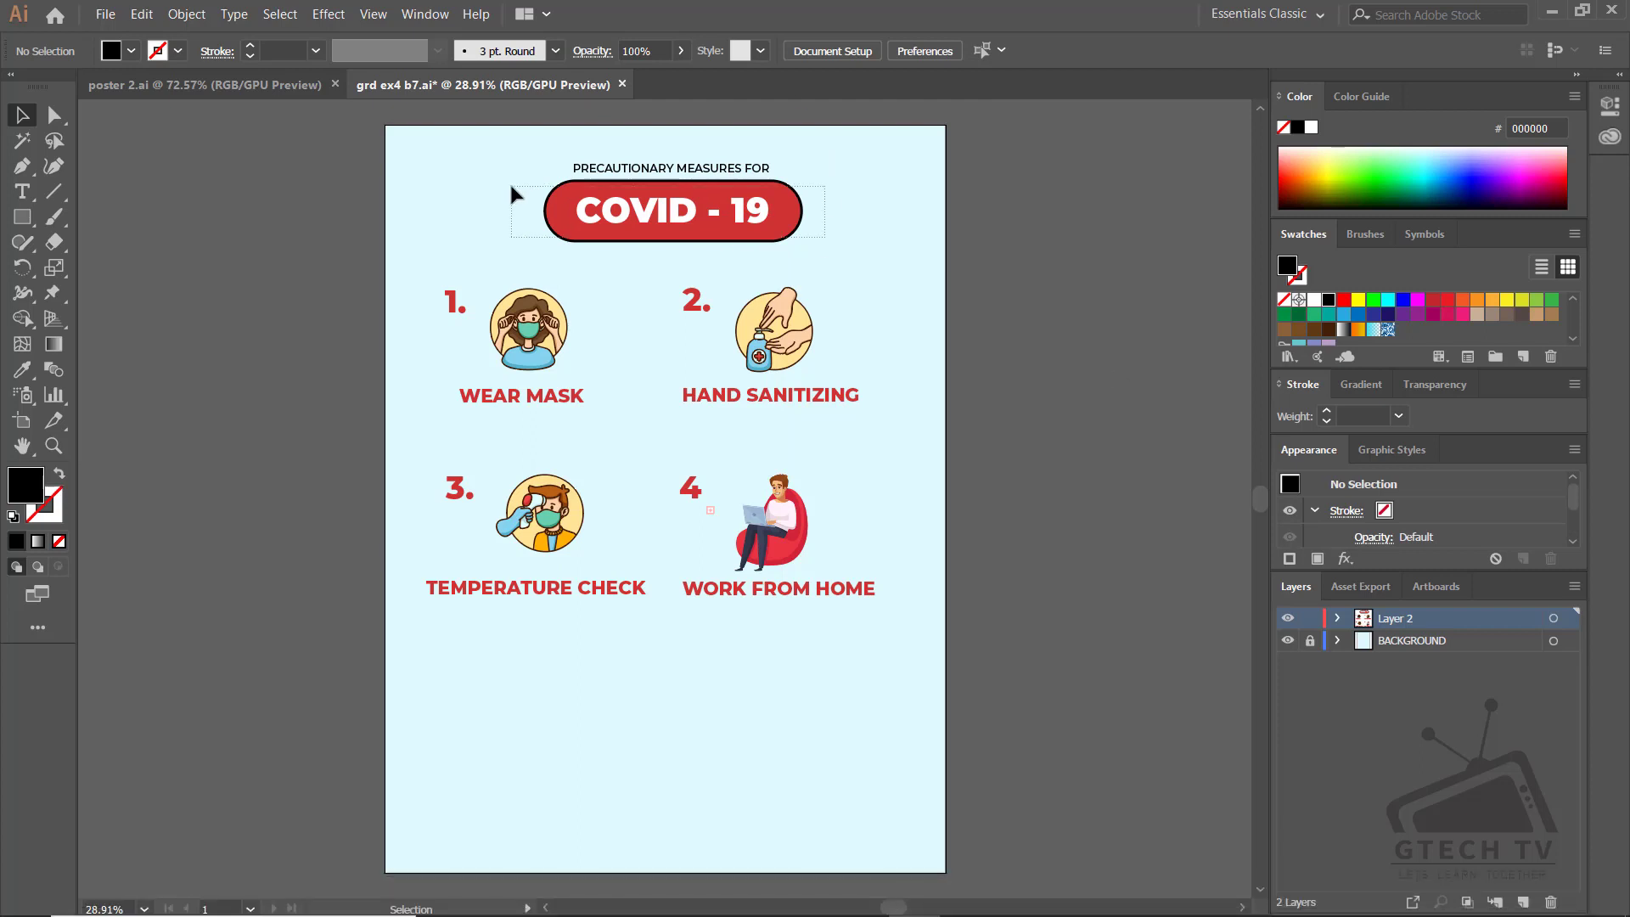
Scale down the COVID - 19 title with its rectangle, and shrink the PRECAUTIONARY MEASURES FOR line to sit centred just above it
{"action": "left_click", "coordinate": [512, 194]}
{"action": "left_click_drag", "start_coordinate": [801, 241], "coordinate": [762, 232]}
{"action": "left_click", "coordinate": [739, 153]}
{"action": "left_click", "coordinate": [740, 167]}
{"action": "left_click", "coordinate": [952, 56]}
{"action": "left_click", "coordinate": [951, 57]}
{"action": "left_click", "coordinate": [951, 57]}
{"action": "left_click_drag", "start_coordinate": [747, 170], "coordinate": [728, 189]}
{"action": "left_click", "coordinate": [772, 263]}
{"action": "left_click", "coordinate": [788, 249]}
{"action": "left_click_drag", "start_coordinate": [788, 249], "coordinate": [719, 78]}
{"action": "left_click", "coordinate": [775, 244]}
{"action": "left_click", "coordinate": [774, 190]}
{"action": "left_click", "coordinate": [763, 179]}
{"action": "left_click", "coordinate": [849, 195]}
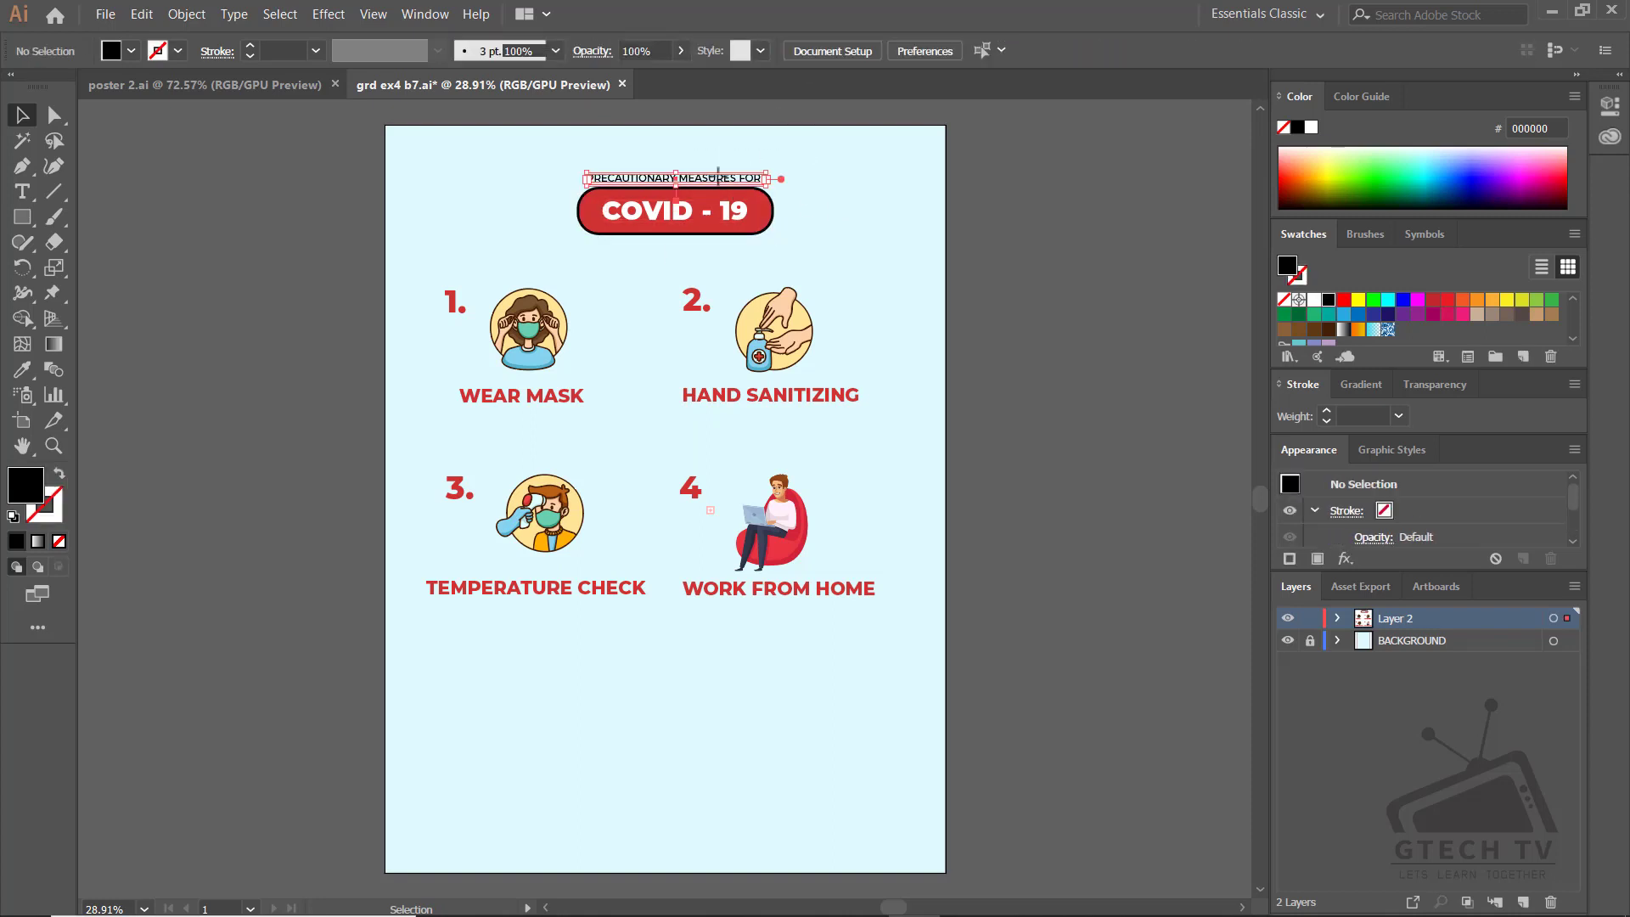
Copy the masked woman and man from poster 2.ai and place them side by side in the empty lower part of the poster
{"action": "left_click_drag", "start_coordinate": [901, 268], "coordinate": [384, 637]}
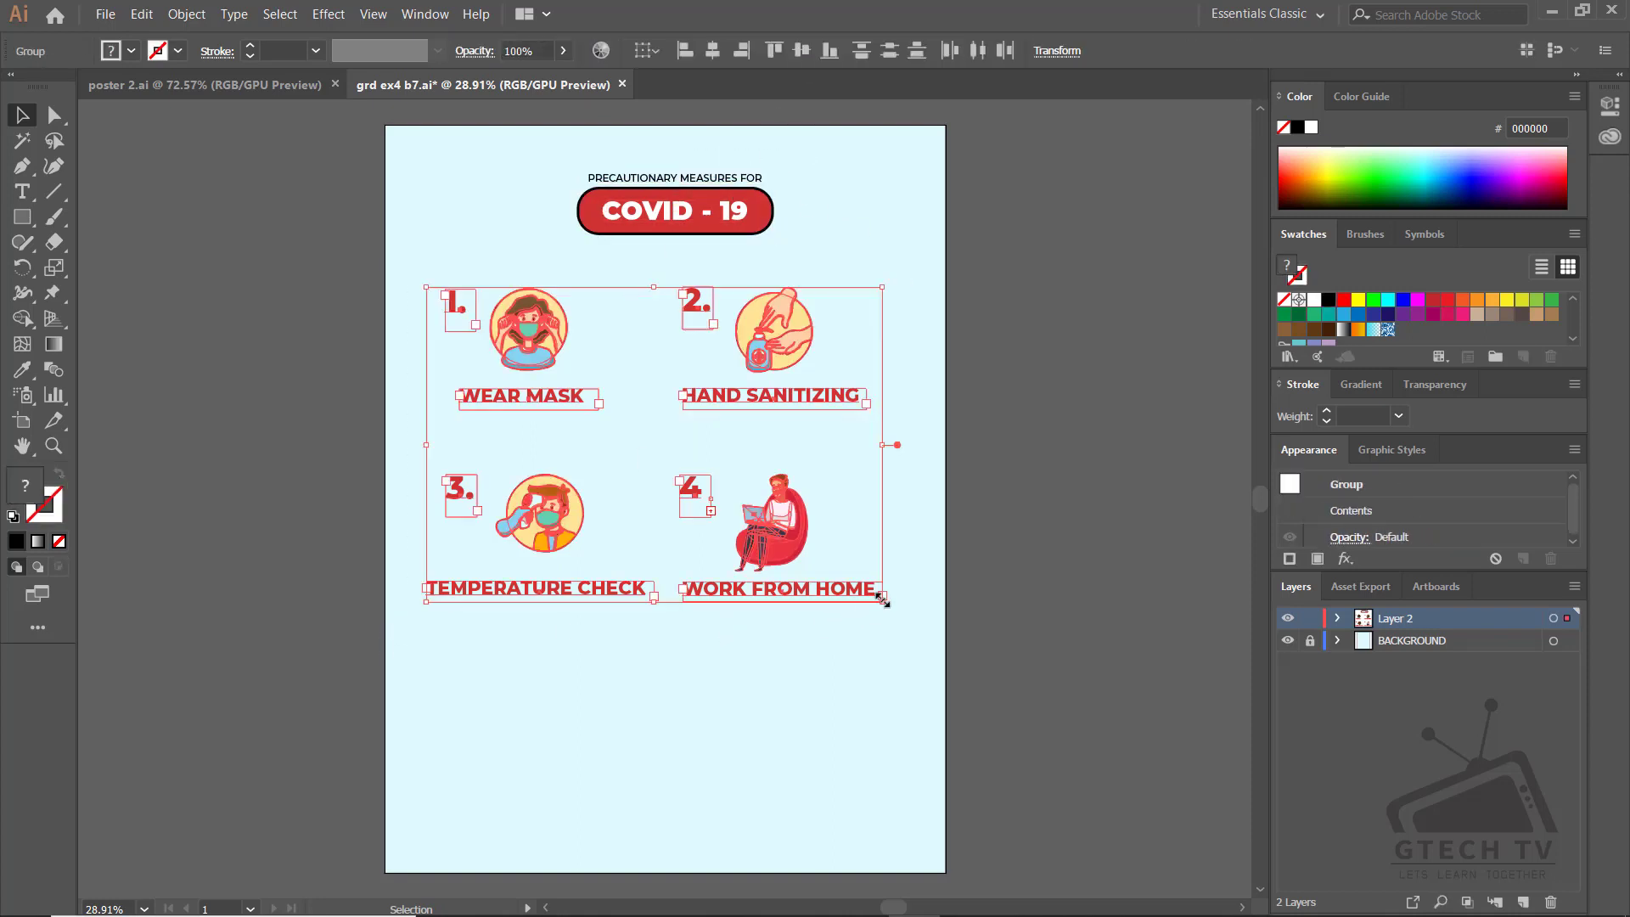
{"action": "left_click", "coordinate": [891, 543]}
{"action": "left_click", "coordinate": [205, 85]}
{"action": "left_click_drag", "start_coordinate": [811, 704], "coordinate": [948, 871]}
{"action": "left_click_drag", "start_coordinate": [883, 768], "coordinate": [750, 768]}
{"action": "key", "text": "ctrl+shift+a"}
Bring the red virus and the Stay Home house from poster 2.ai into the poster's upper left and upper right corners
{"action": "left_click", "coordinate": [208, 86]}
{"action": "left_click_drag", "start_coordinate": [538, 263], "coordinate": [420, 160]}
{"action": "key", "text": "ctrl+shift+a"}
{"action": "left_click", "coordinate": [442, 169]}
{"action": "key", "text": "ctrl+Tab"}
{"action": "left_click_drag", "start_coordinate": [761, 185], "coordinate": [867, 201]}
{"action": "key", "text": "ctrl+shift+a"}
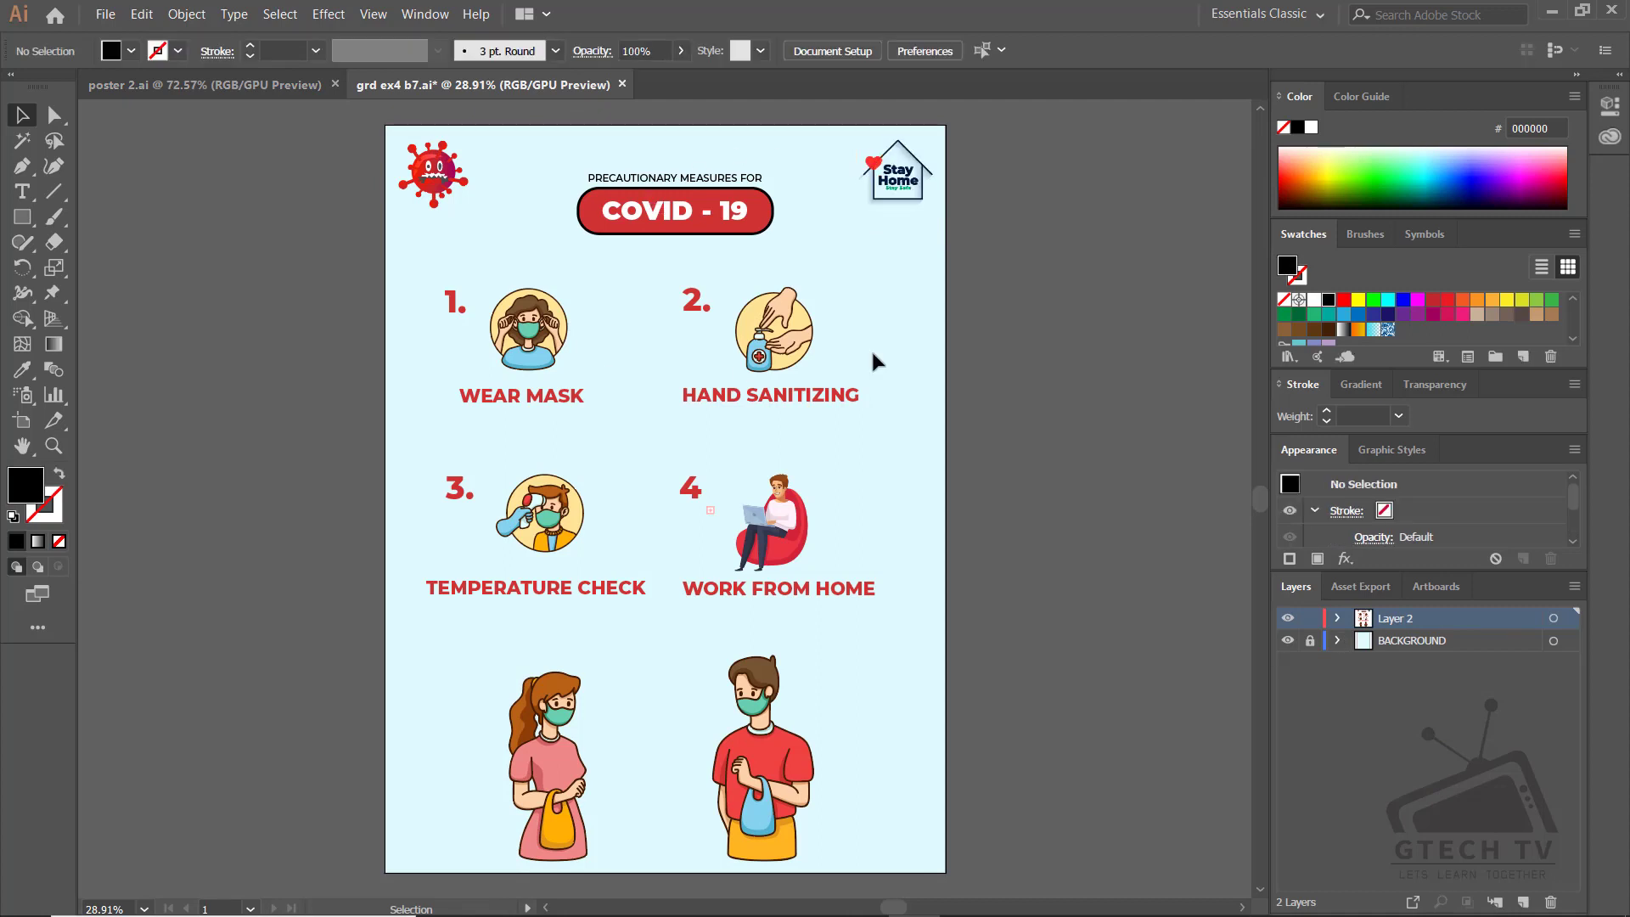
{"action": "left_click", "coordinate": [204, 84]}
{"action": "left_click_drag", "start_coordinate": [727, 771], "coordinate": [638, 764]}
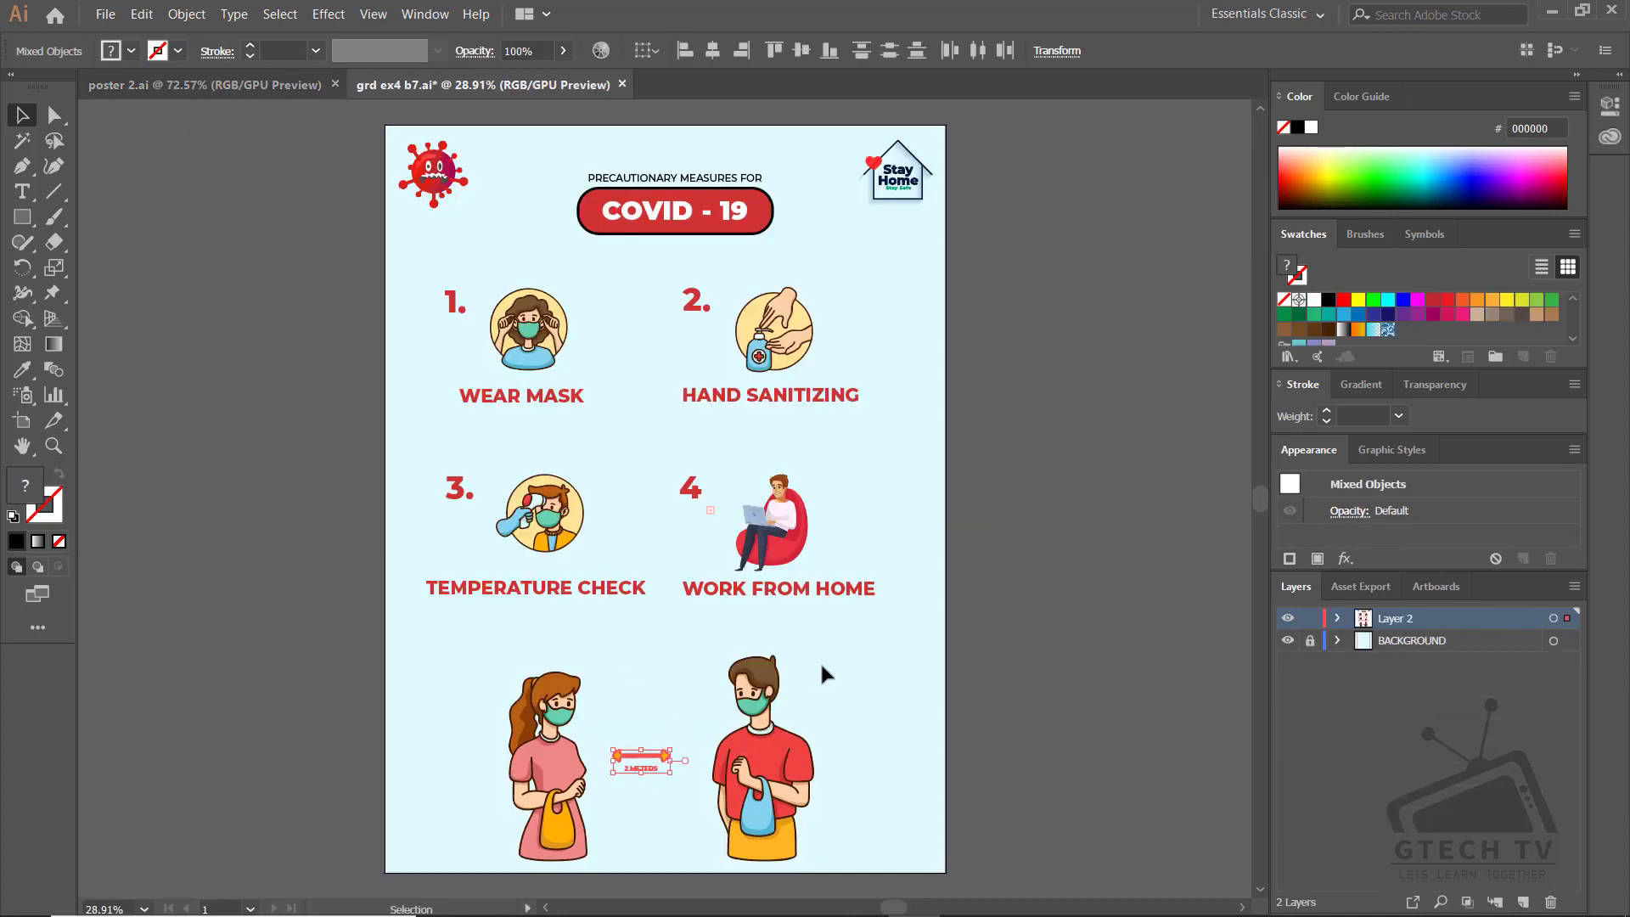
{"action": "key", "text": "ctrl+z"}
{"action": "key", "text": "ctrl+z"}
Bring the yellow double arrow with its 2 METERS label from poster 2.ai and set it between the two masked people
{"action": "left_click", "coordinate": [204, 85]}
{"action": "left_click_drag", "start_coordinate": [483, 818], "coordinate": [587, 751]}
{"action": "left_click_drag", "start_coordinate": [724, 773], "coordinate": [670, 628]}
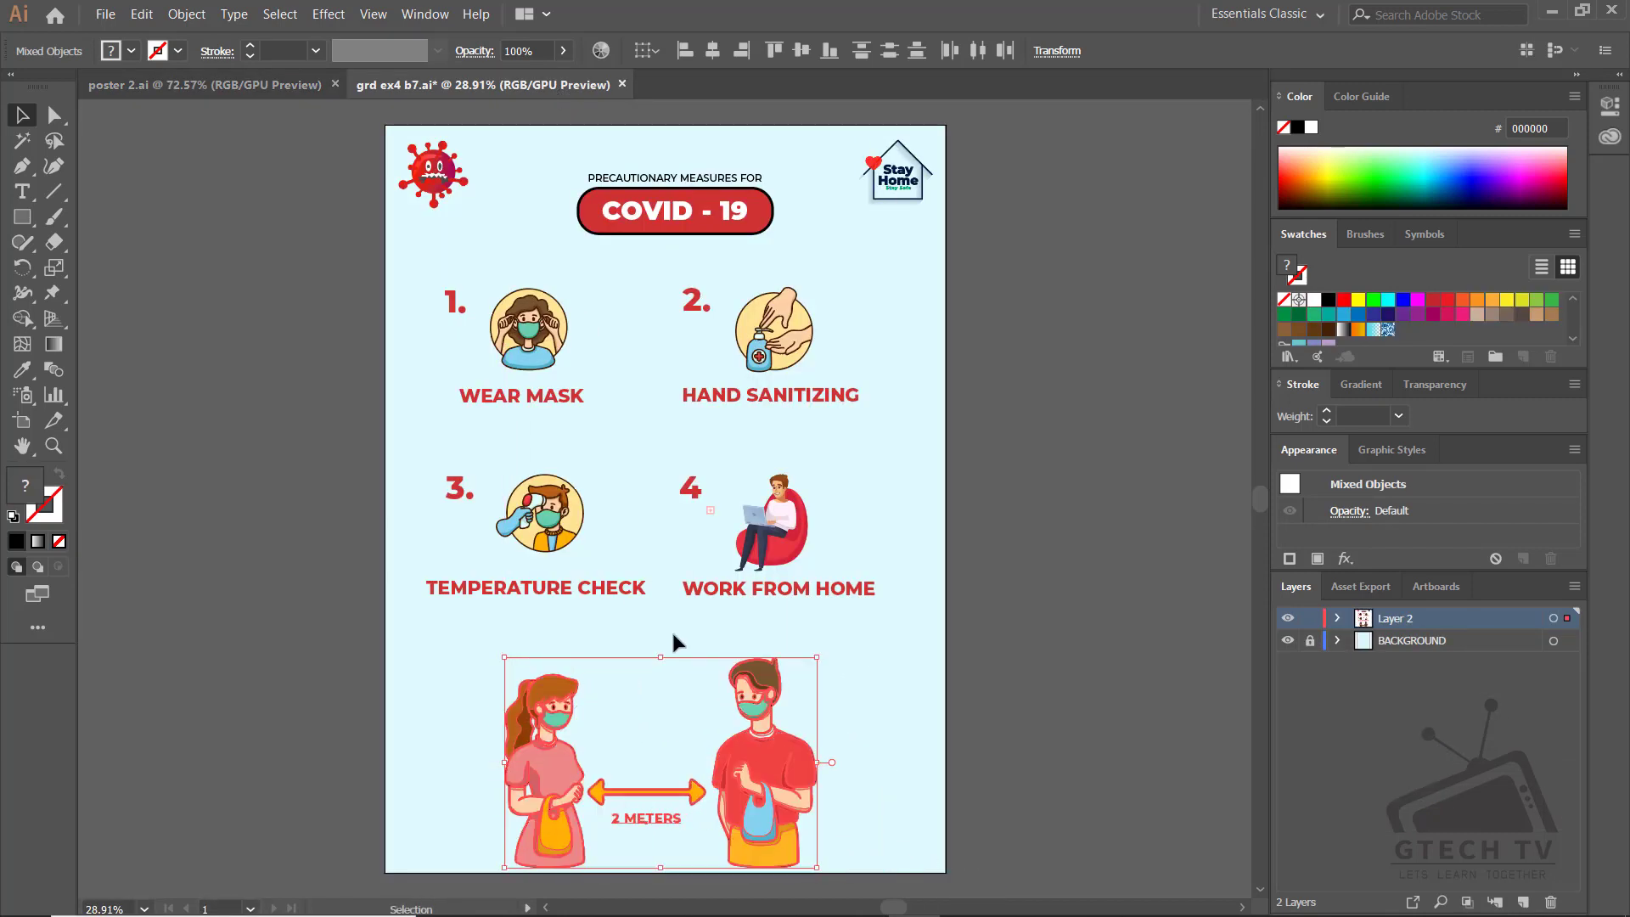
{"action": "left_click", "coordinate": [640, 643]}
{"action": "left_click_drag", "start_coordinate": [574, 588], "coordinate": [676, 710]}
{"action": "key", "text": "ctrl+z"}
{"action": "left_click", "coordinate": [793, 587]}
{"action": "left_click", "coordinate": [888, 620]}
Duplicate the 2 METERS label above the arrow and change the copy to SOCIAL DISTANCING on two lines
{"action": "key", "text": "super"}
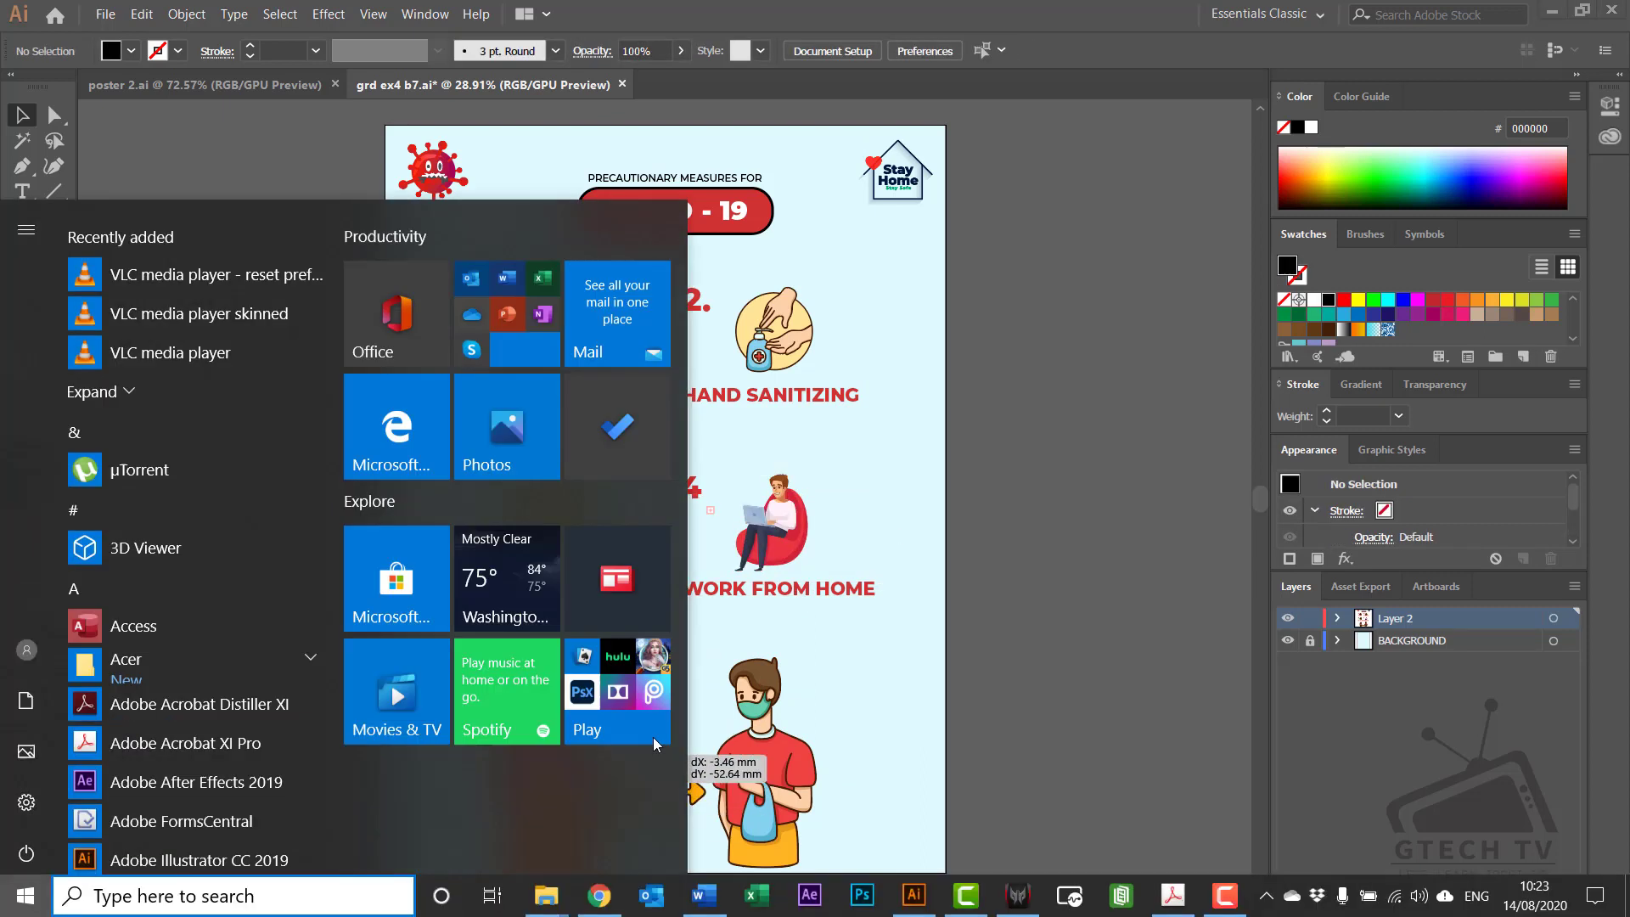
{"action": "left_click", "coordinate": [636, 817]}
{"action": "left_click_drag", "start_coordinate": [637, 817], "coordinate": [646, 751], "text": "alt"}
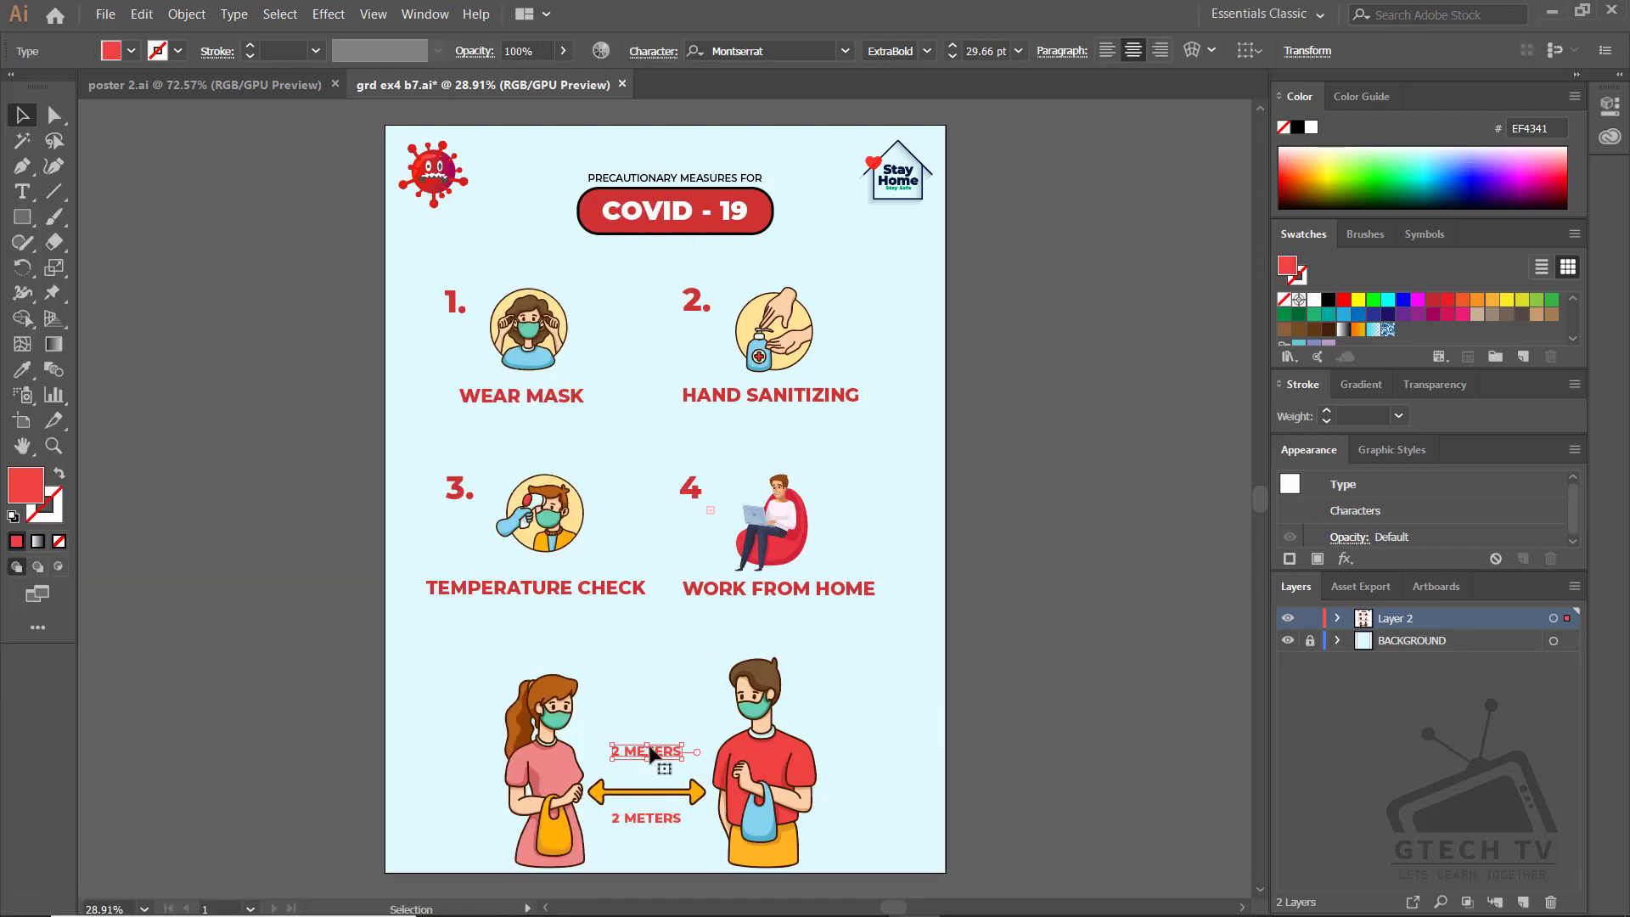
{"action": "double_click", "coordinate": [665, 753]}
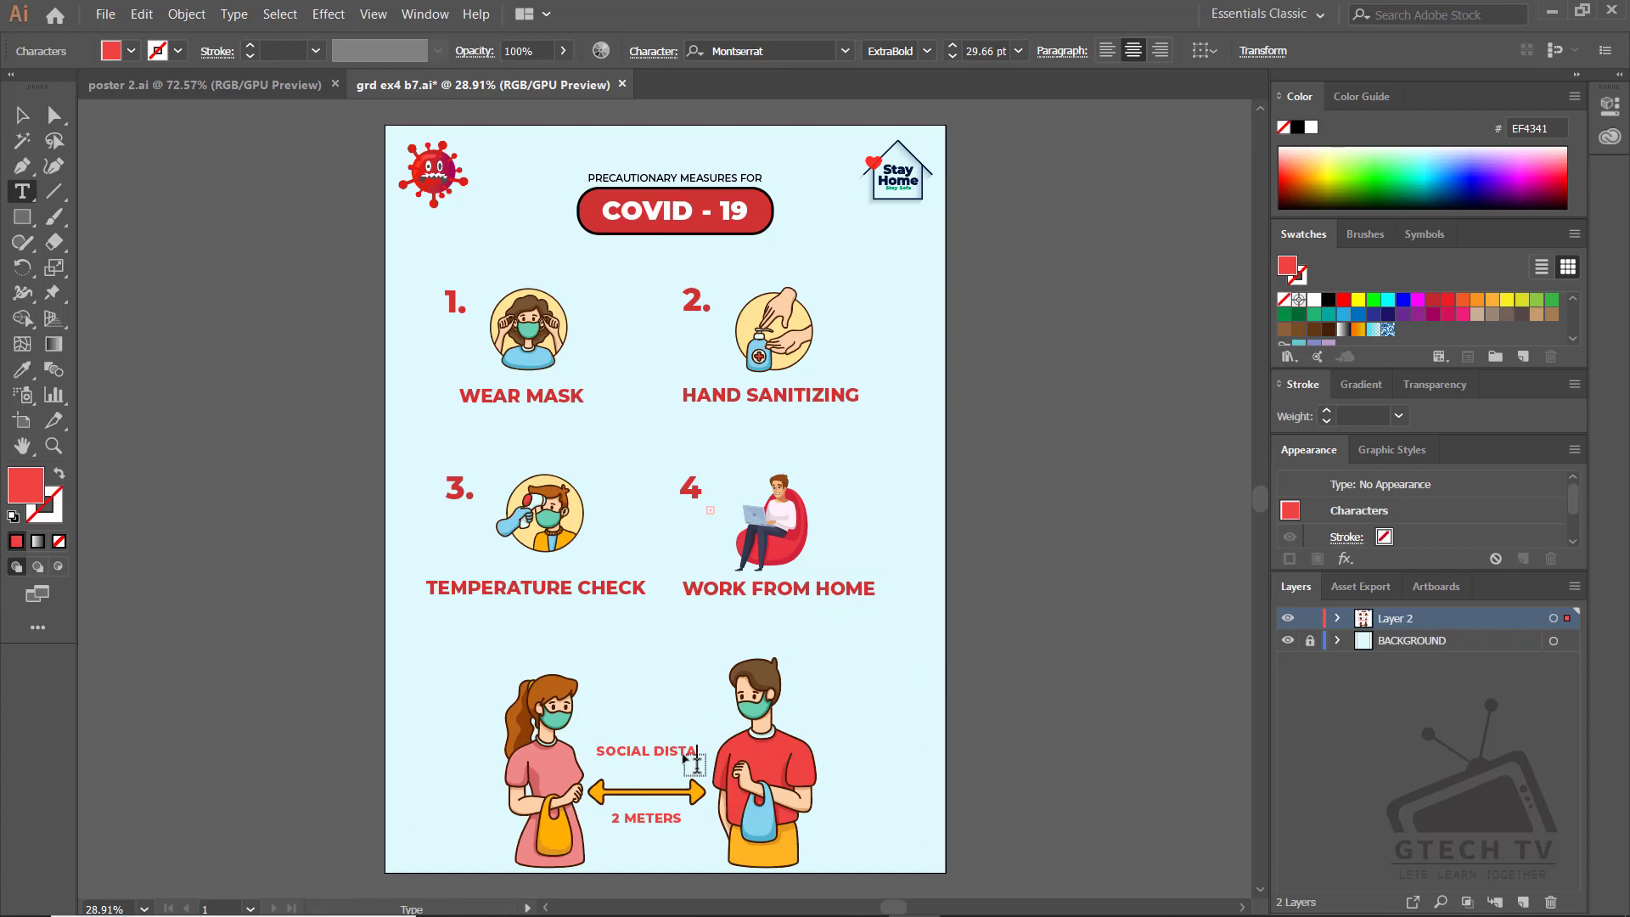
{"action": "key", "text": "Escape"}
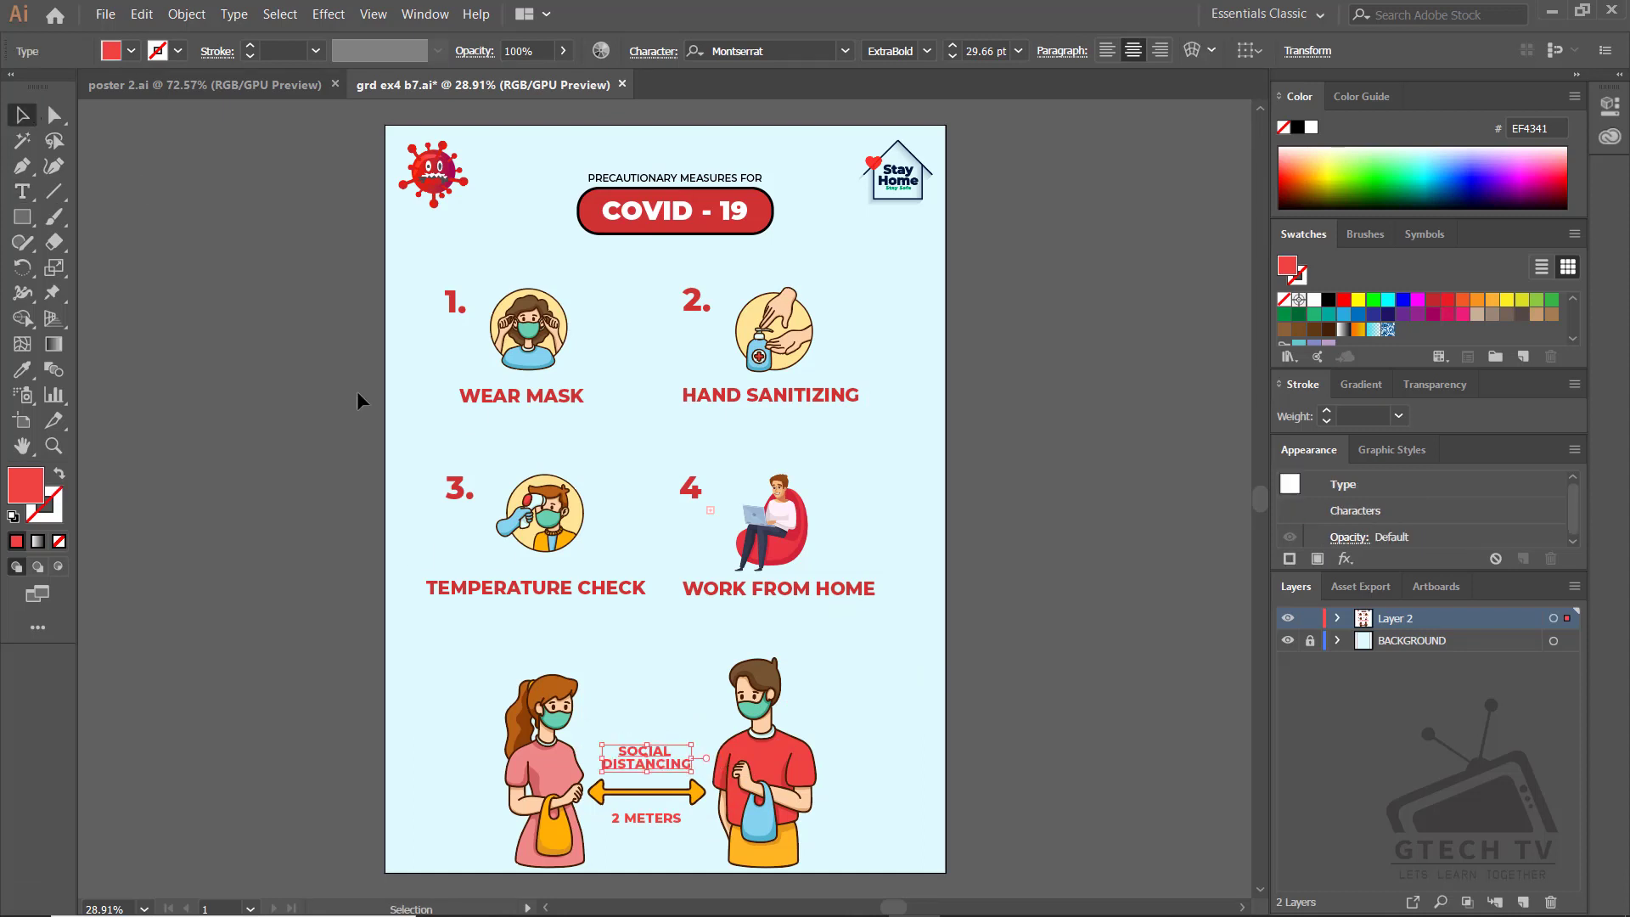
{"action": "left_click", "coordinate": [953, 57]}
{"action": "left_click", "coordinate": [952, 57]}
{"action": "left_click", "coordinate": [653, 51]}
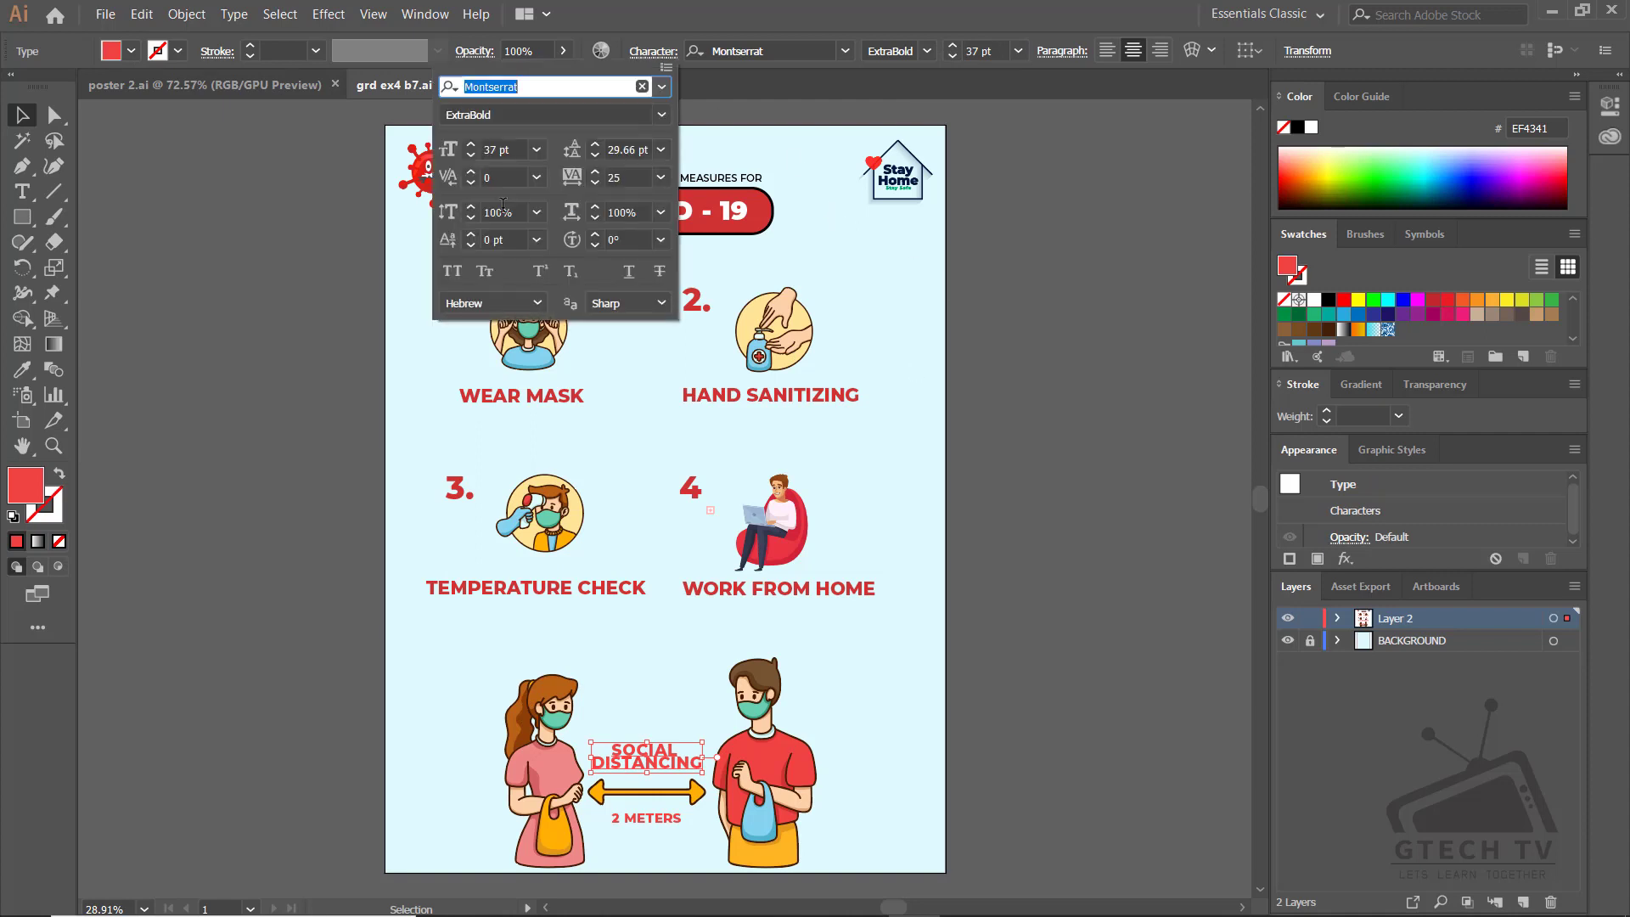
{"action": "left_click", "coordinate": [472, 208]}
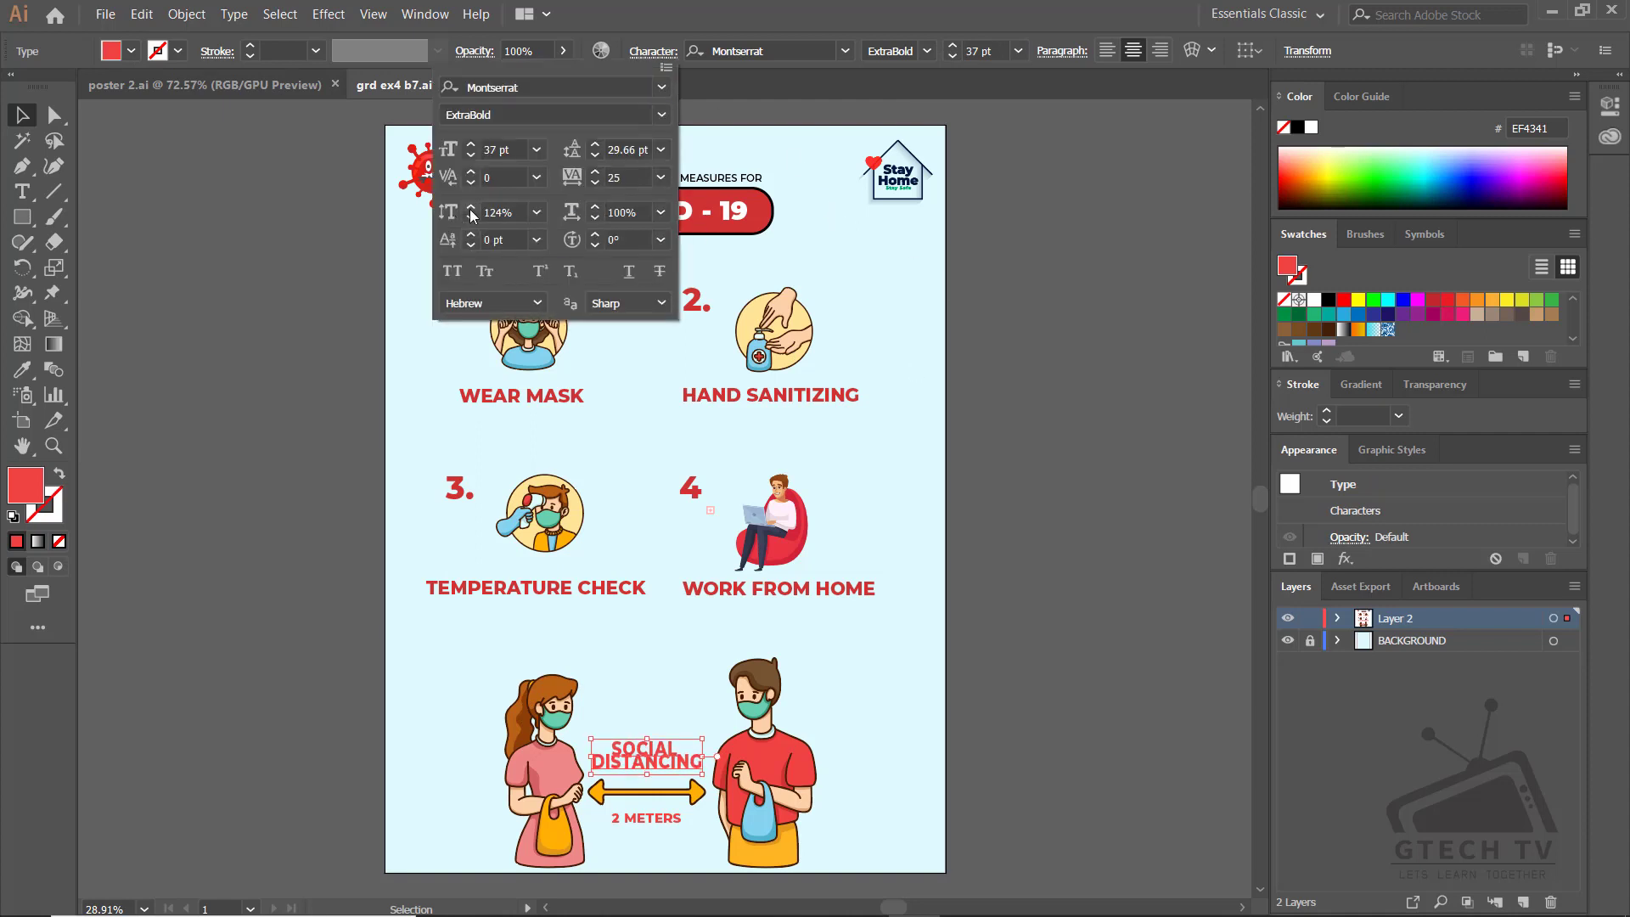
{"action": "left_click", "coordinate": [653, 52]}
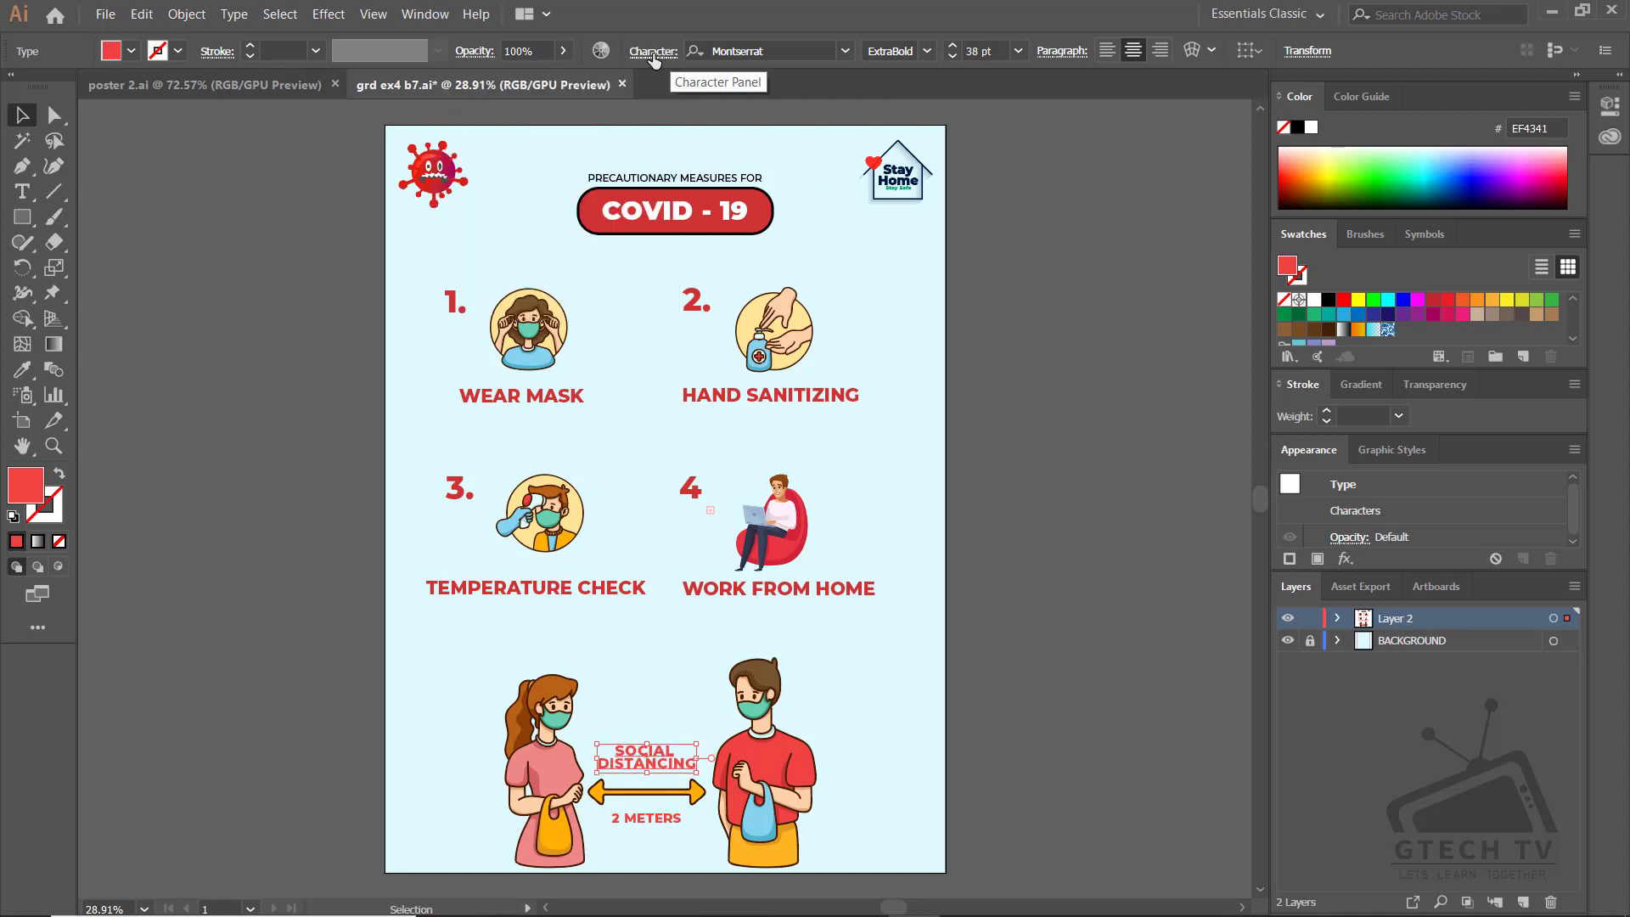
Set the SOCIAL DISTANCING text to a font size of 38 pt with 40 pt leading
{"action": "left_click", "coordinate": [653, 51]}
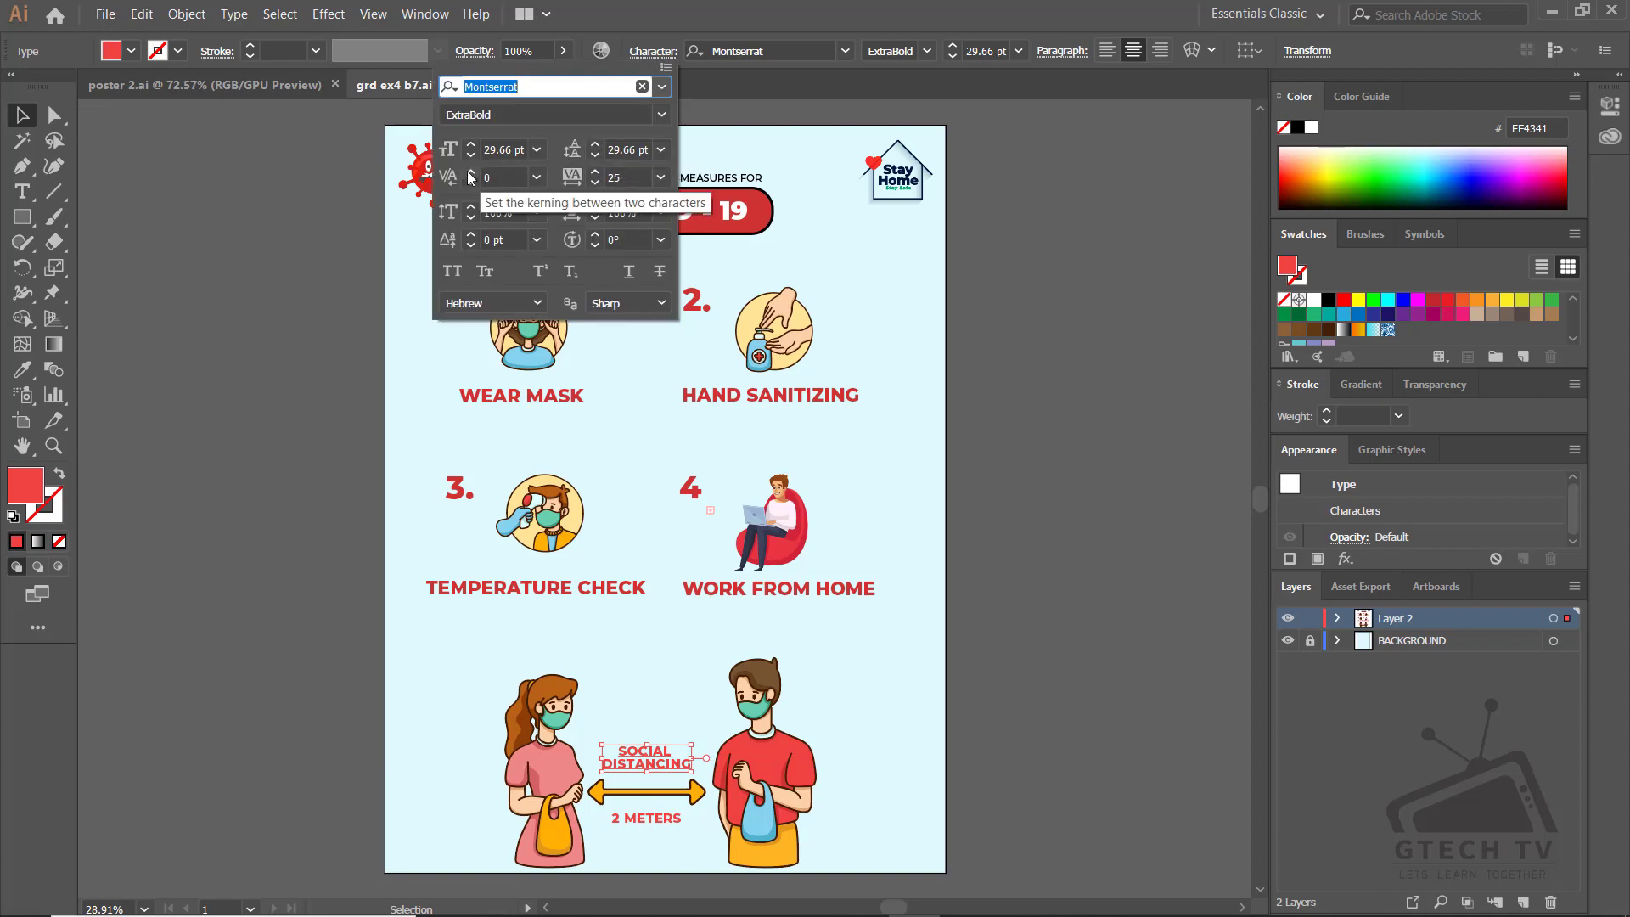
{"action": "left_click", "coordinate": [595, 172]}
{"action": "left_click", "coordinate": [595, 145]}
{"action": "left_click", "coordinate": [470, 146]}
{"action": "left_click", "coordinate": [470, 146]}
{"action": "left_click", "coordinate": [471, 147]}
{"action": "left_click", "coordinate": [472, 147]}
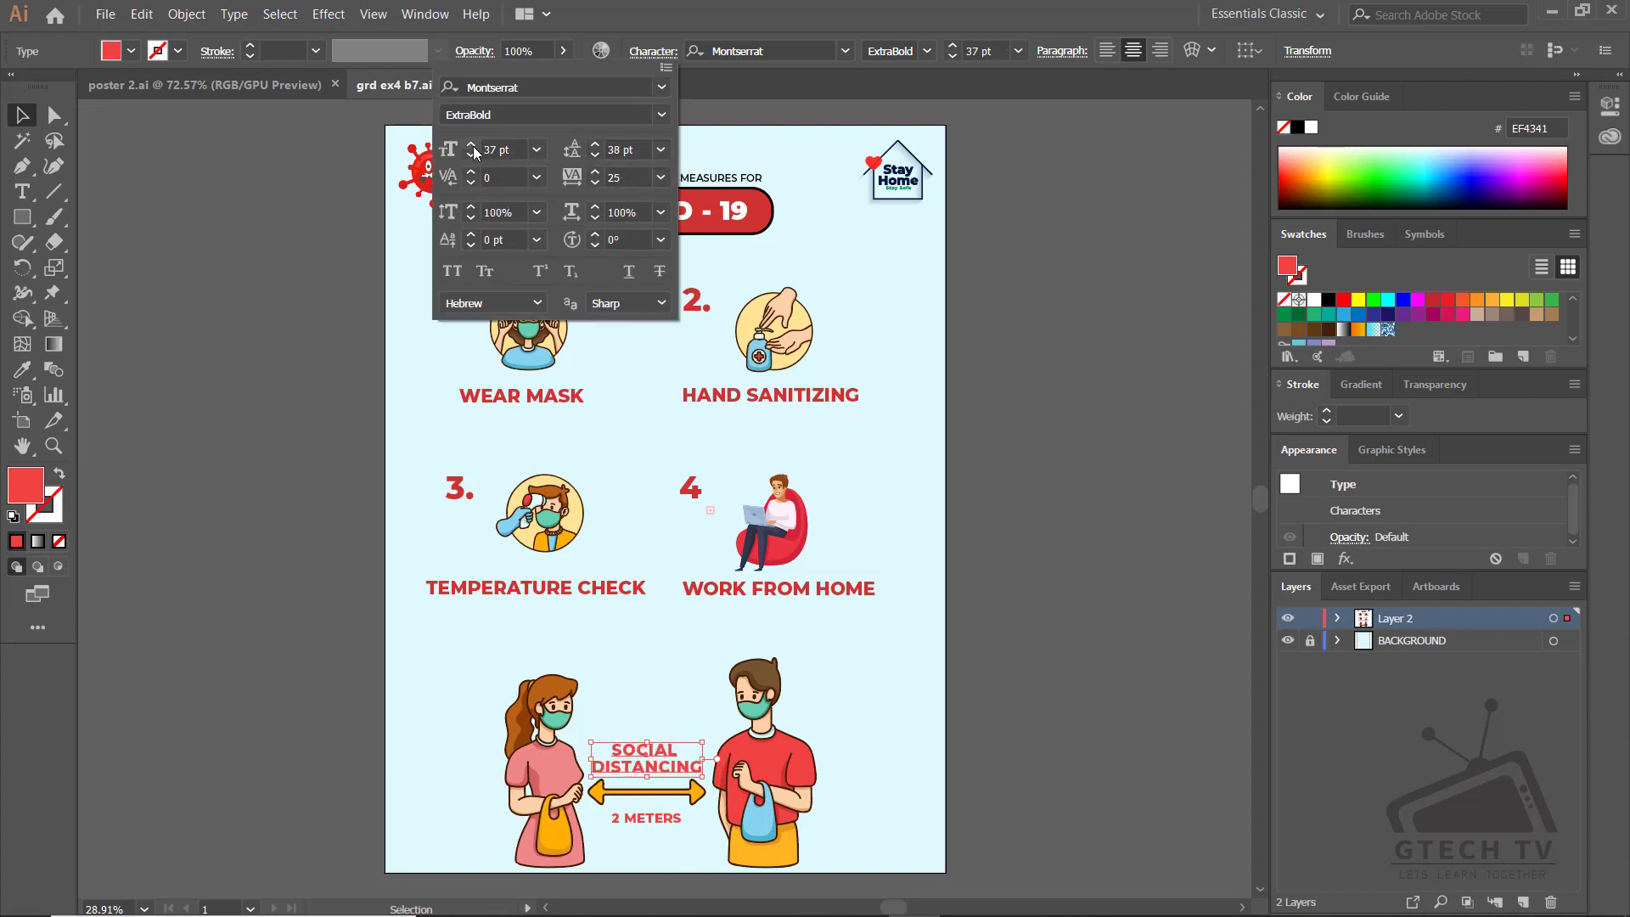
{"action": "left_click", "coordinate": [472, 147]}
{"action": "left_click", "coordinate": [472, 146]}
{"action": "left_click", "coordinate": [472, 147]}
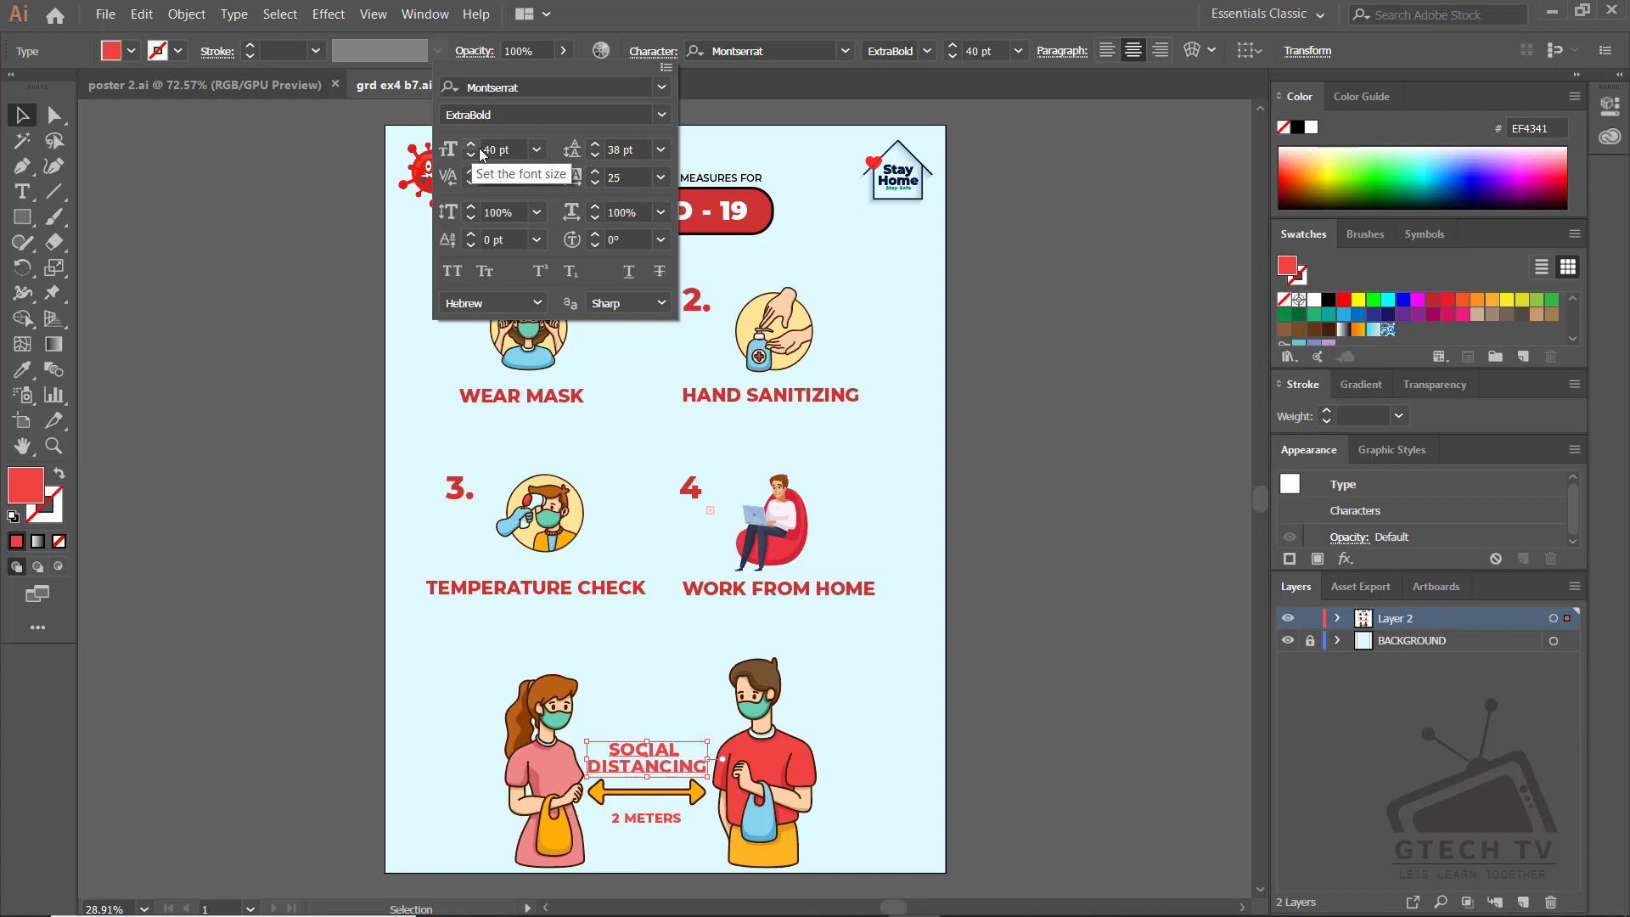
{"action": "left_click", "coordinate": [596, 144]}
{"action": "left_click", "coordinate": [596, 144]}
{"action": "left_click", "coordinate": [472, 156]}
{"action": "left_click", "coordinate": [472, 156]}
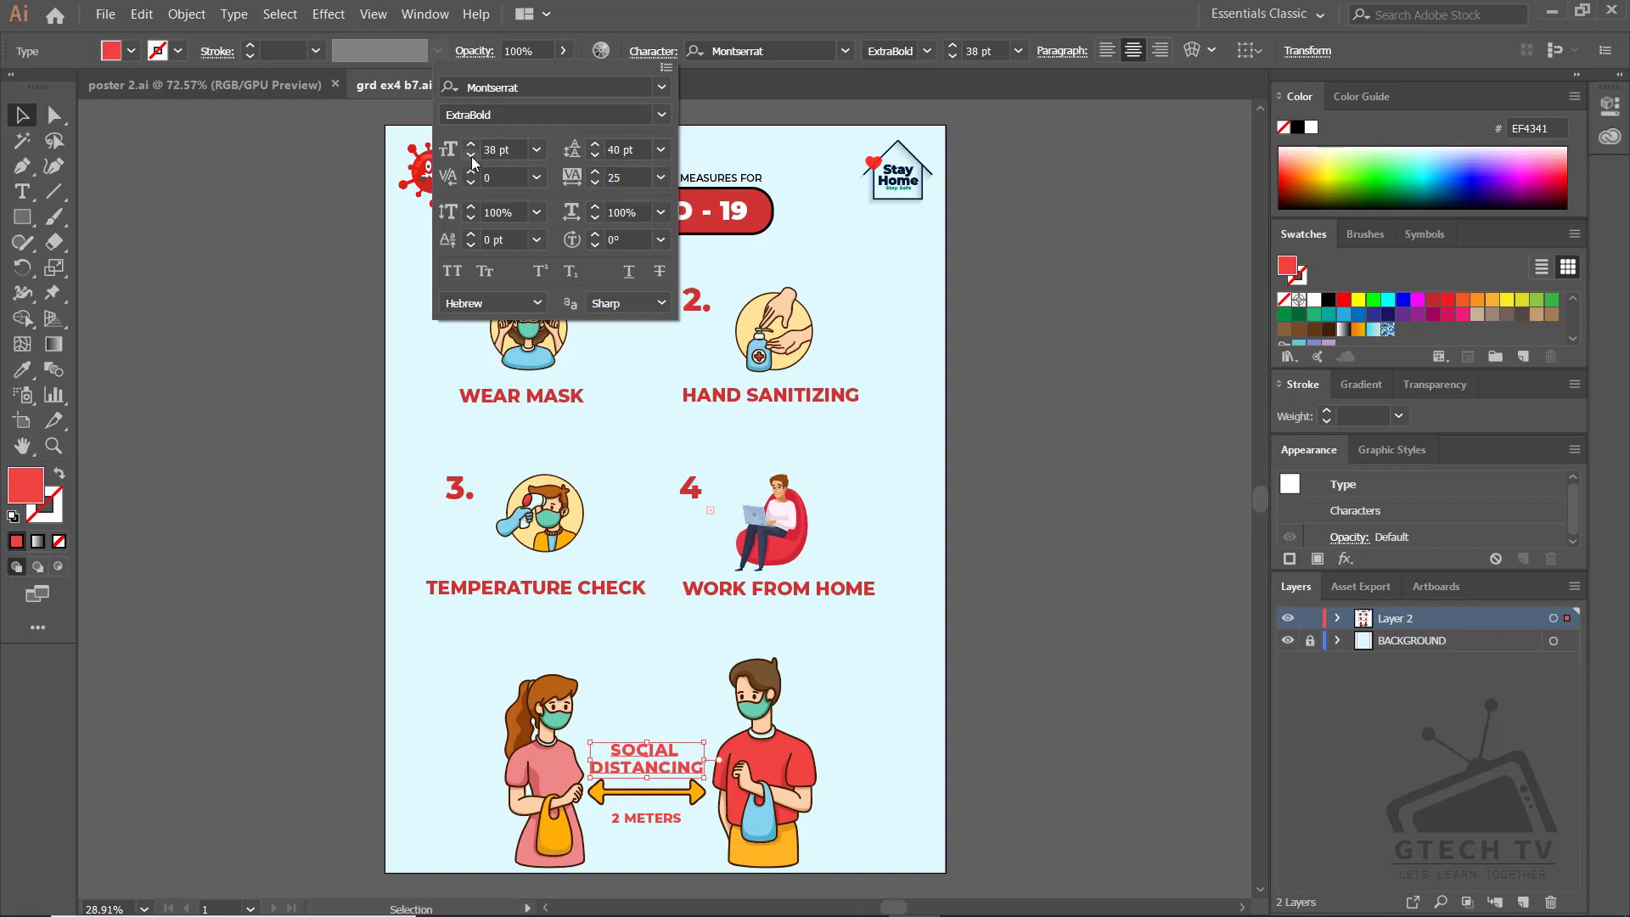
Nudge the SOCIAL DISTANCING text up away from the arrow and reduce its font size to 36 pt
{"action": "key", "text": "Escape"}
{"action": "key", "text": "shift+Up"}
{"action": "key", "text": "shift+Up"}
{"action": "key", "text": "shift+Up"}
{"action": "key", "text": "shift+Up"}
{"action": "key", "text": "shift+Up"}
{"action": "key", "text": "shift+Up"}
{"action": "key", "text": "shift+Up"}
{"action": "key", "text": "shift+Up"}
{"action": "key", "text": "shift+Down"}
{"action": "key", "text": "shift+Down"}
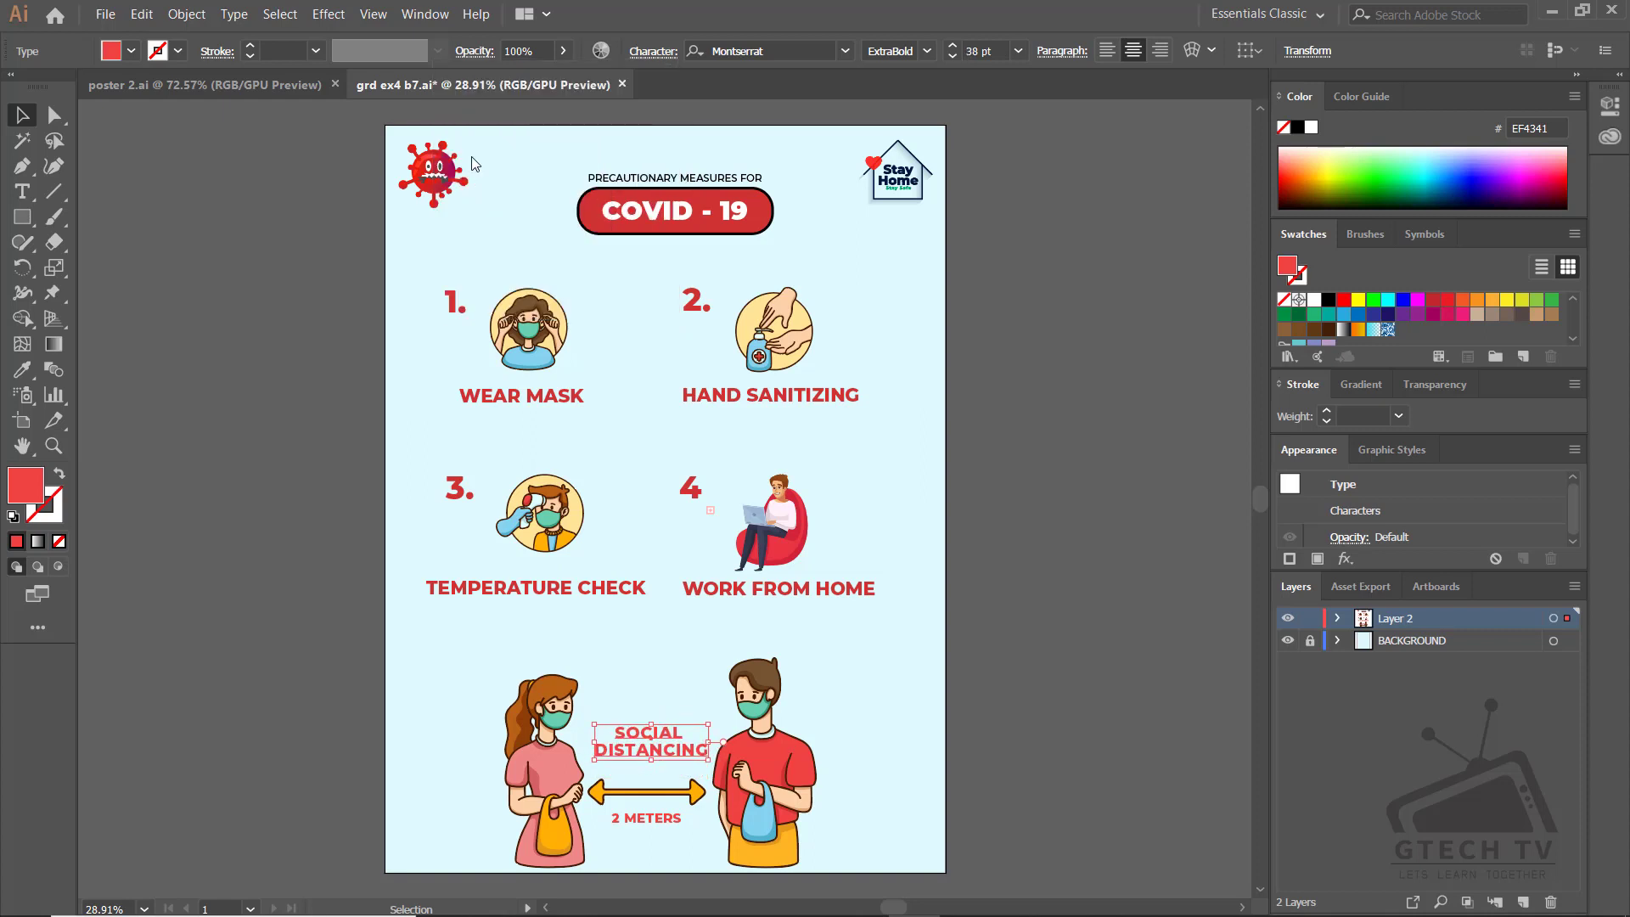
{"action": "left_click", "coordinate": [675, 747]}
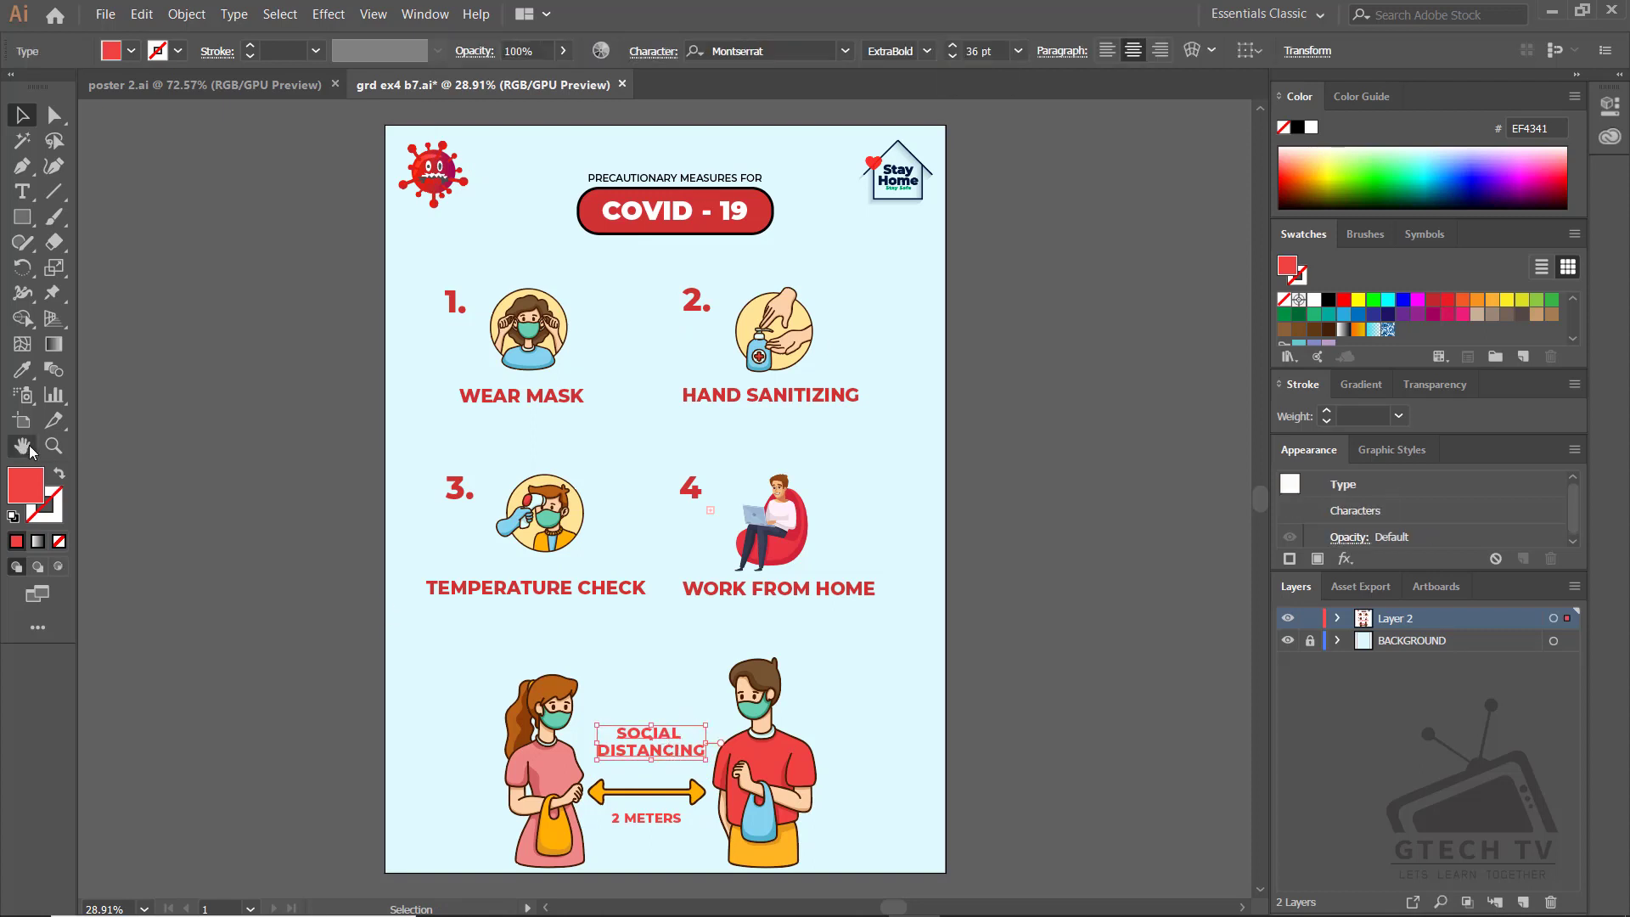
Copy the SOCIAL DISTANCING text's colour code and fill the TEMPERATURE CHECK label with EF4341
{"action": "double_click", "coordinate": [26, 486]}
{"action": "left_click", "coordinate": [1039, 334]}
{"action": "left_click", "coordinate": [475, 587]}
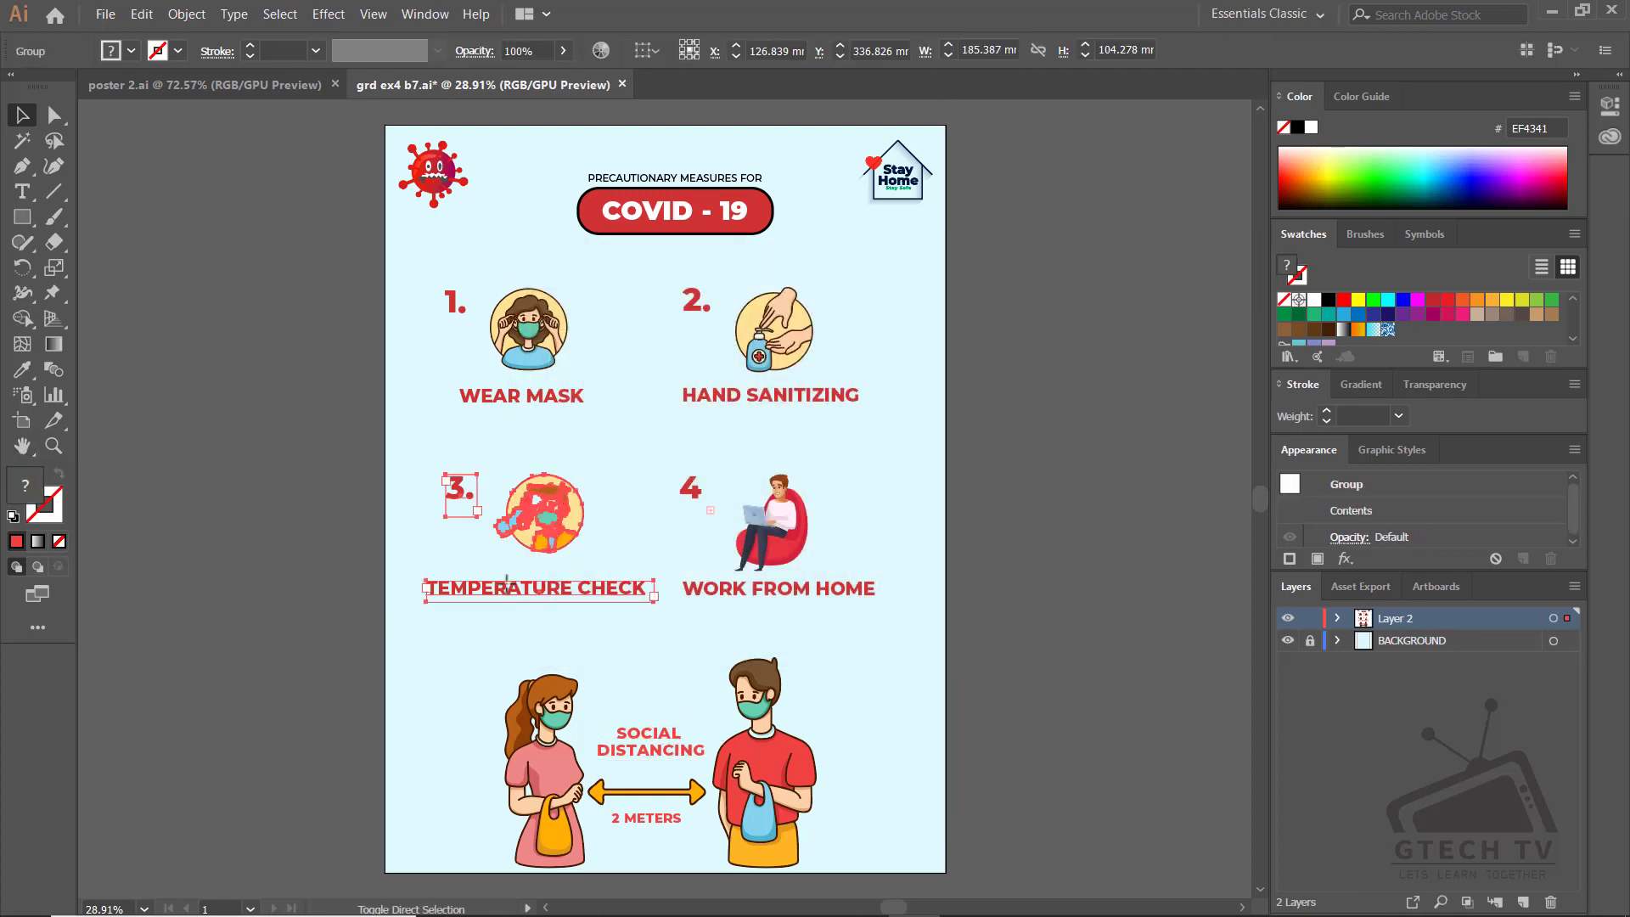
{"action": "double_click", "coordinate": [25, 485]}
{"action": "type", "text": "EF4341"}
{"action": "key", "text": "Return"}
Fill the number 3 beside the temperature check illustration with EF4341
{"action": "left_click", "coordinate": [472, 543]}
{"action": "left_click", "coordinate": [458, 488]}
{"action": "double_click", "coordinate": [31, 490]}
{"action": "type", "text": "EF4341"}
{"action": "key", "text": "Return"}
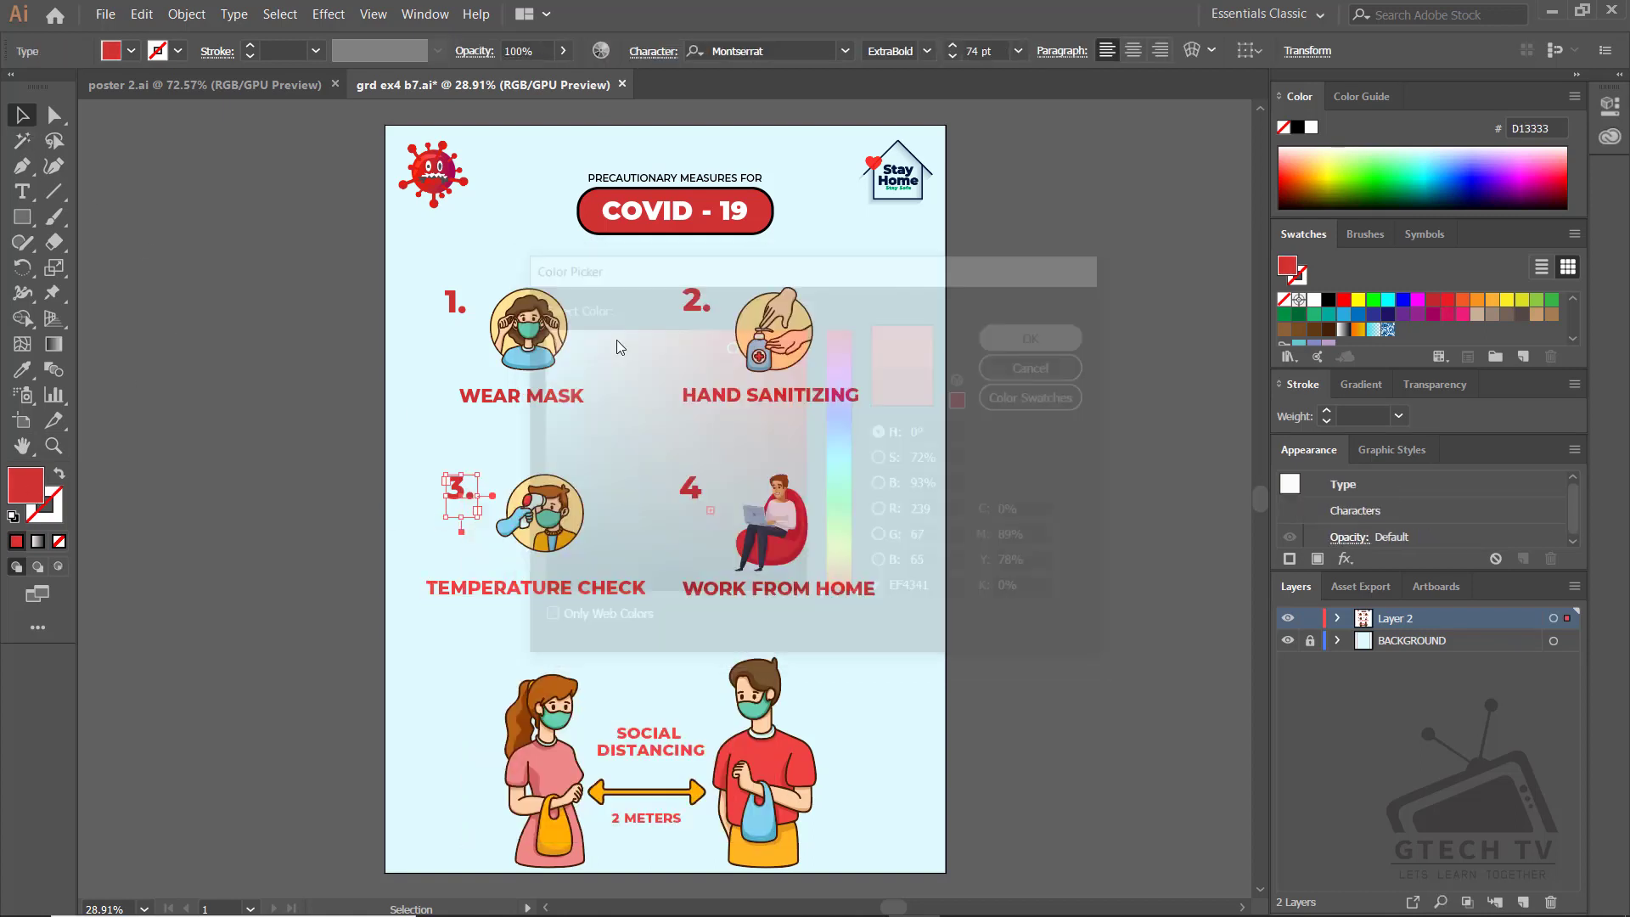
Fill the title's rounded rectangle with EF4341
{"action": "left_click", "coordinate": [596, 224]}
{"action": "double_click", "coordinate": [39, 493]}
{"action": "type", "text": "EF4341"}
{"action": "key", "text": "Return"}
{"action": "left_click", "coordinate": [594, 629]}
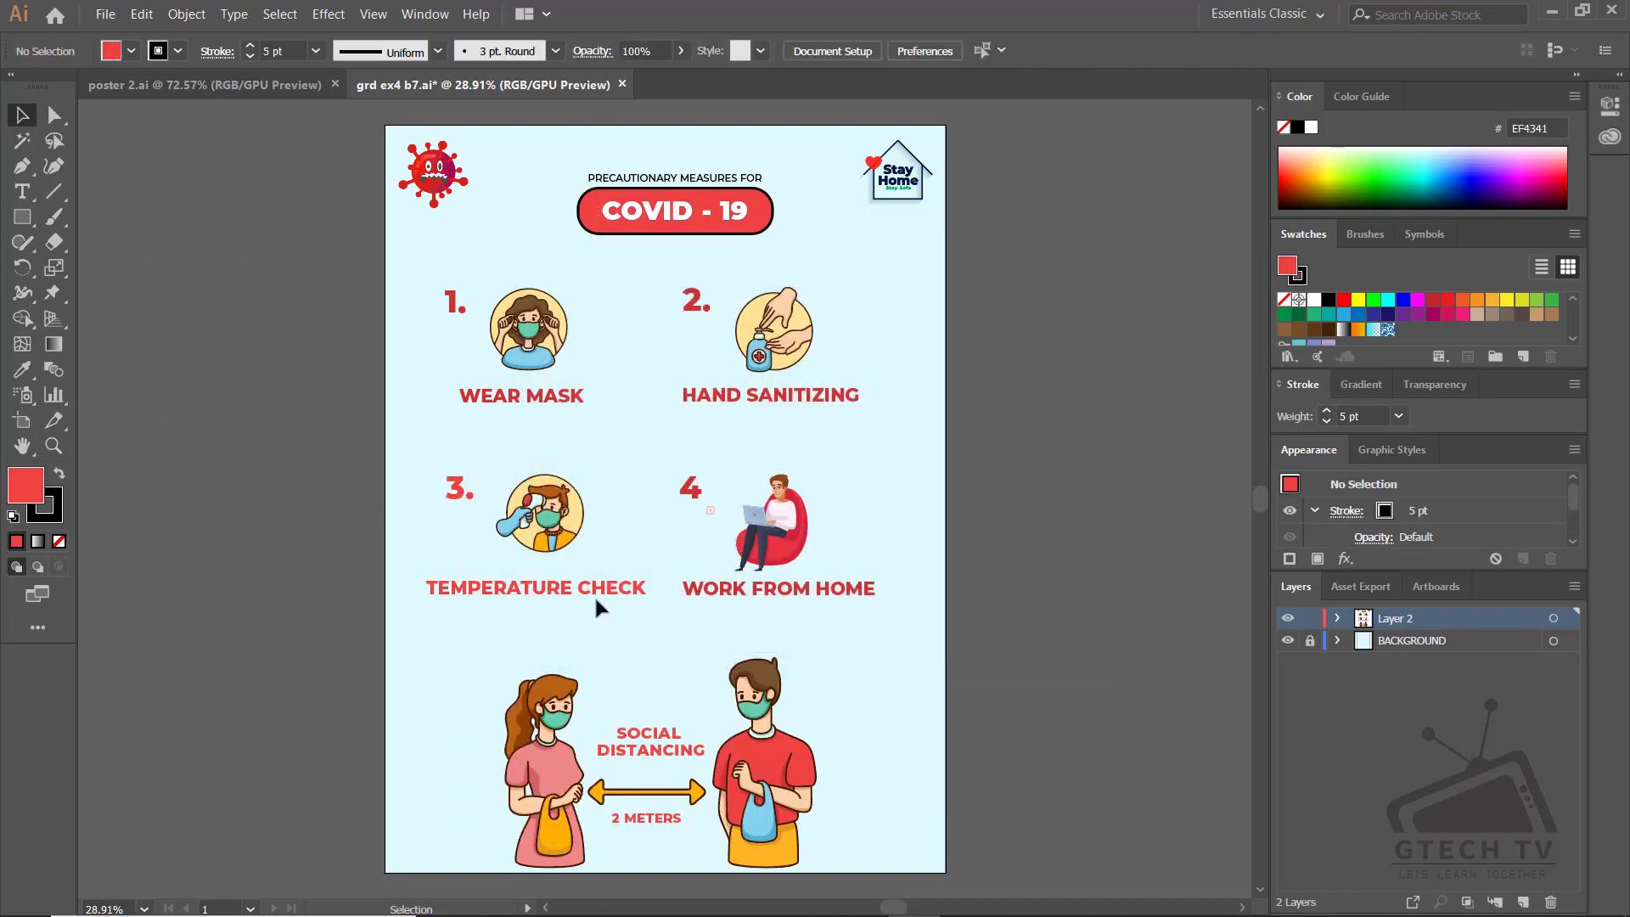
{"action": "left_click", "coordinate": [593, 592]}
{"action": "left_click", "coordinate": [750, 594]}
{"action": "key", "text": "i"}
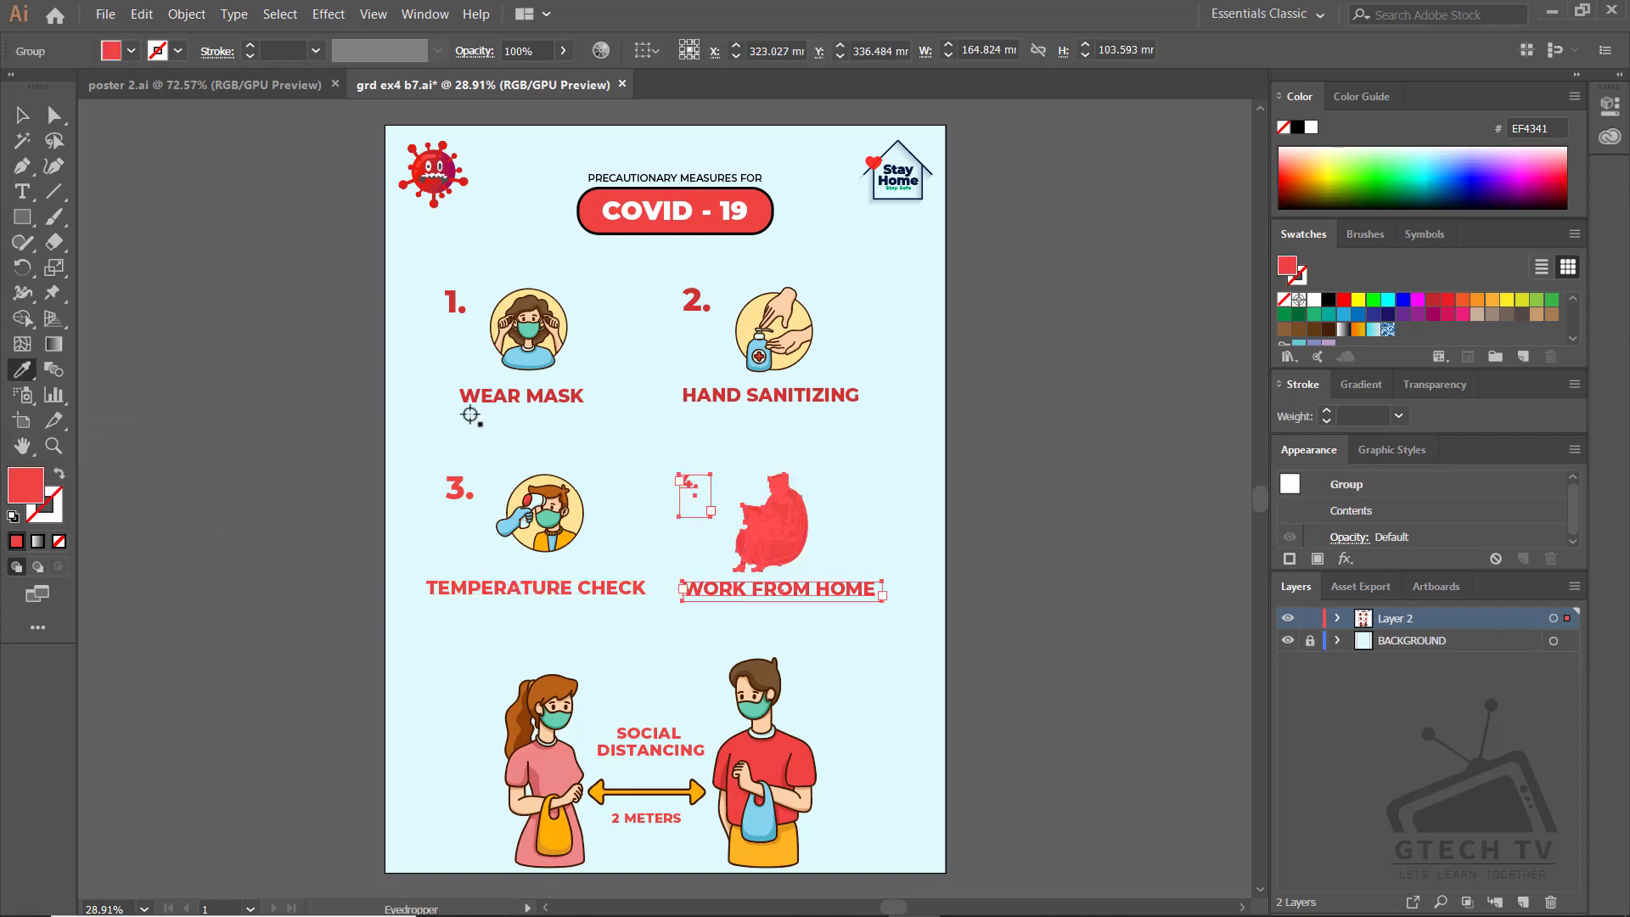
{"action": "key", "text": "v"}
Recolour the WEAR MASK, HAND SANITIZING and WORK FROM HOME labels to EF4341 by sampling TEMPERATURE CHECK with the Eyedropper
{"action": "left_click", "coordinate": [521, 395]}
{"action": "left_click", "coordinate": [424, 442]}
{"action": "left_click", "coordinate": [522, 396]}
{"action": "key", "text": "i"}
{"action": "left_click", "coordinate": [433, 520]}
{"action": "key", "text": "ctrl+z"}
{"action": "key", "text": "v"}
{"action": "left_click", "coordinate": [770, 394]}
{"action": "left_click", "coordinate": [779, 588]}
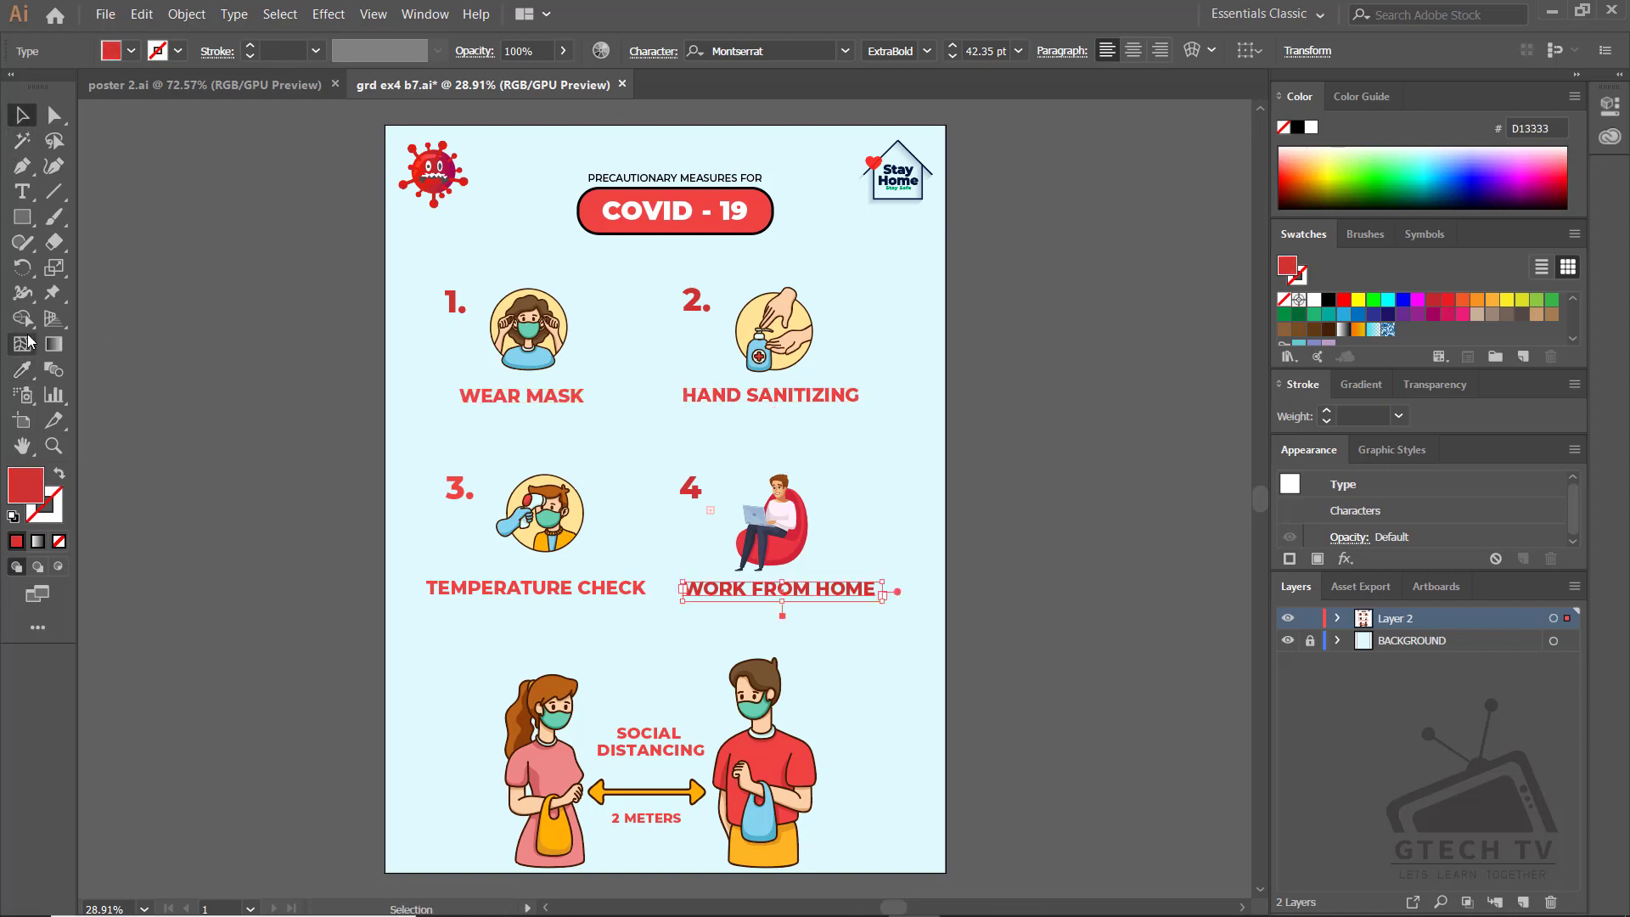
{"action": "left_click", "coordinate": [26, 374]}
{"action": "left_click", "coordinate": [569, 587]}
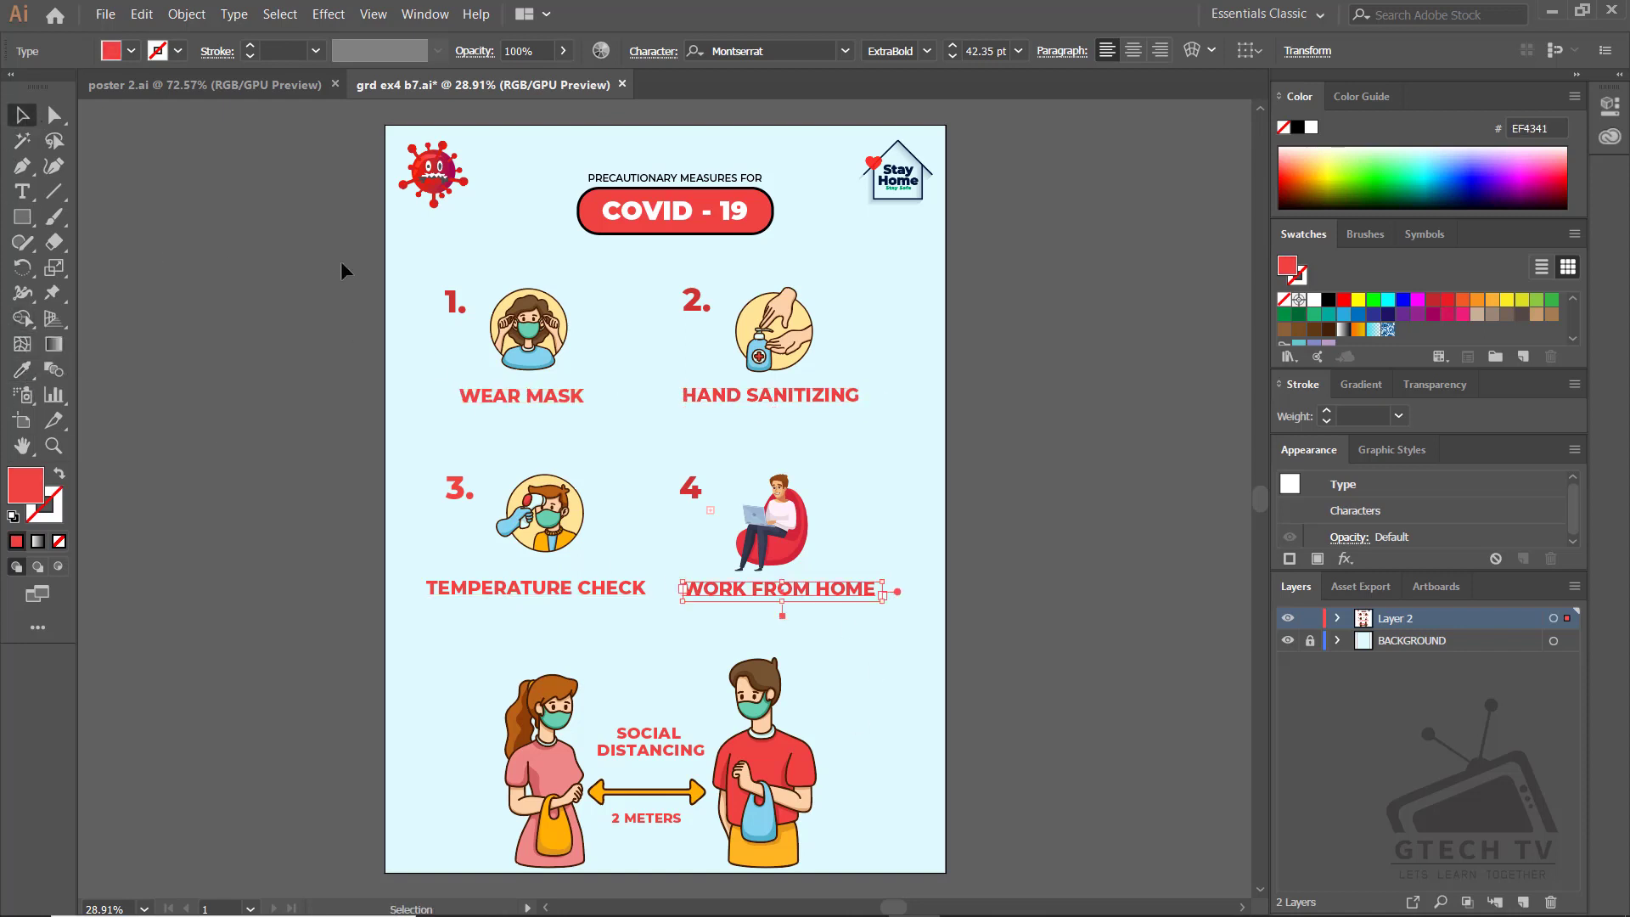
Recolour the numbers 1, 2 and 4 to EF4341 by sampling the number 3 with the Eyedropper
{"action": "left_click", "coordinate": [456, 302]}
{"action": "key", "text": "i"}
{"action": "left_click", "coordinate": [24, 117]}
{"action": "left_click", "coordinate": [696, 301], "text": "shift"}
{"action": "left_click", "coordinate": [690, 490], "text": "shift"}
{"action": "key", "text": "i"}
{"action": "left_click", "coordinate": [459, 489]}
{"action": "key", "text": "v"}
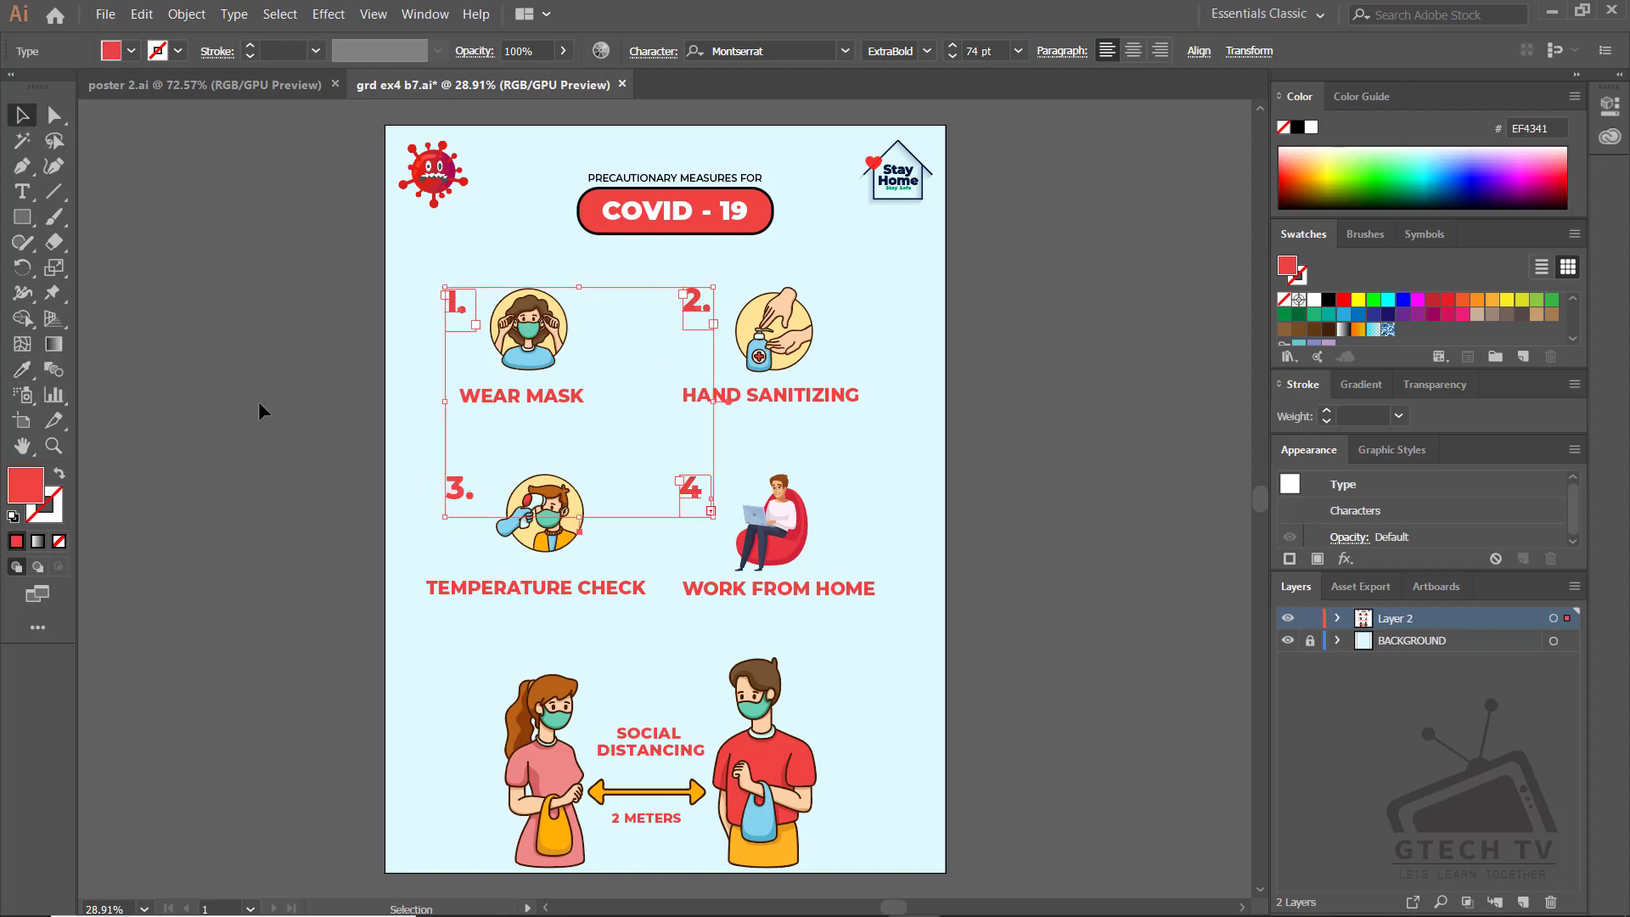
{"action": "left_click", "coordinate": [261, 407]}
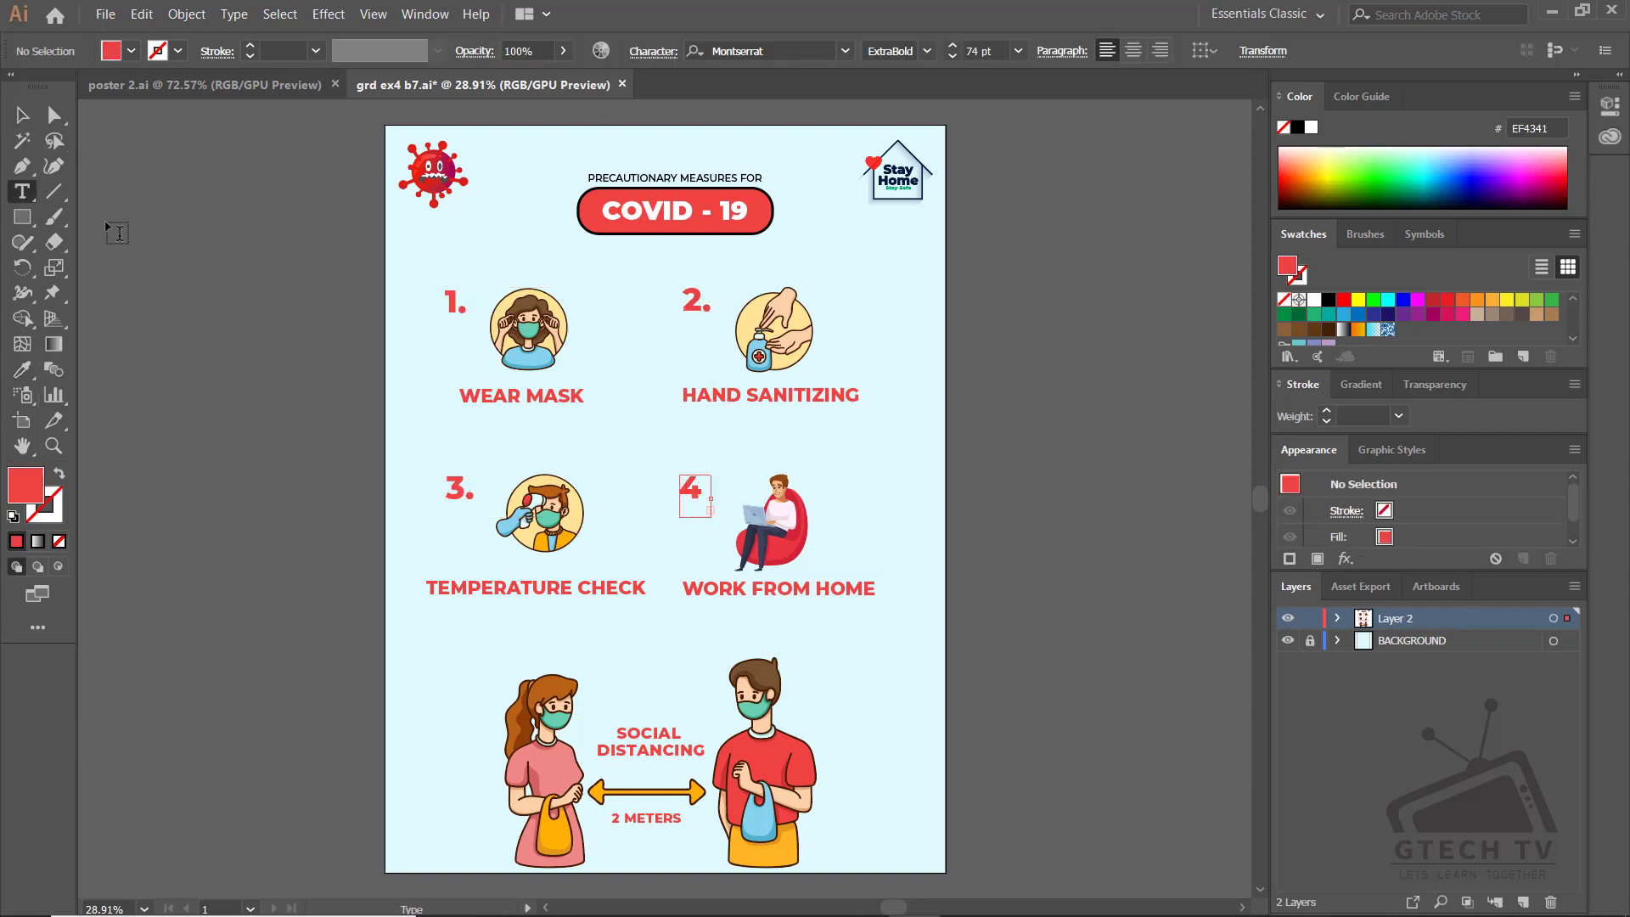
Complete the number beside the work from home illustration so that it reads "4." with its period
{"action": "key", "text": "v"}
{"action": "left_click", "coordinate": [694, 492]}
{"action": "double_click", "coordinate": [705, 503]}
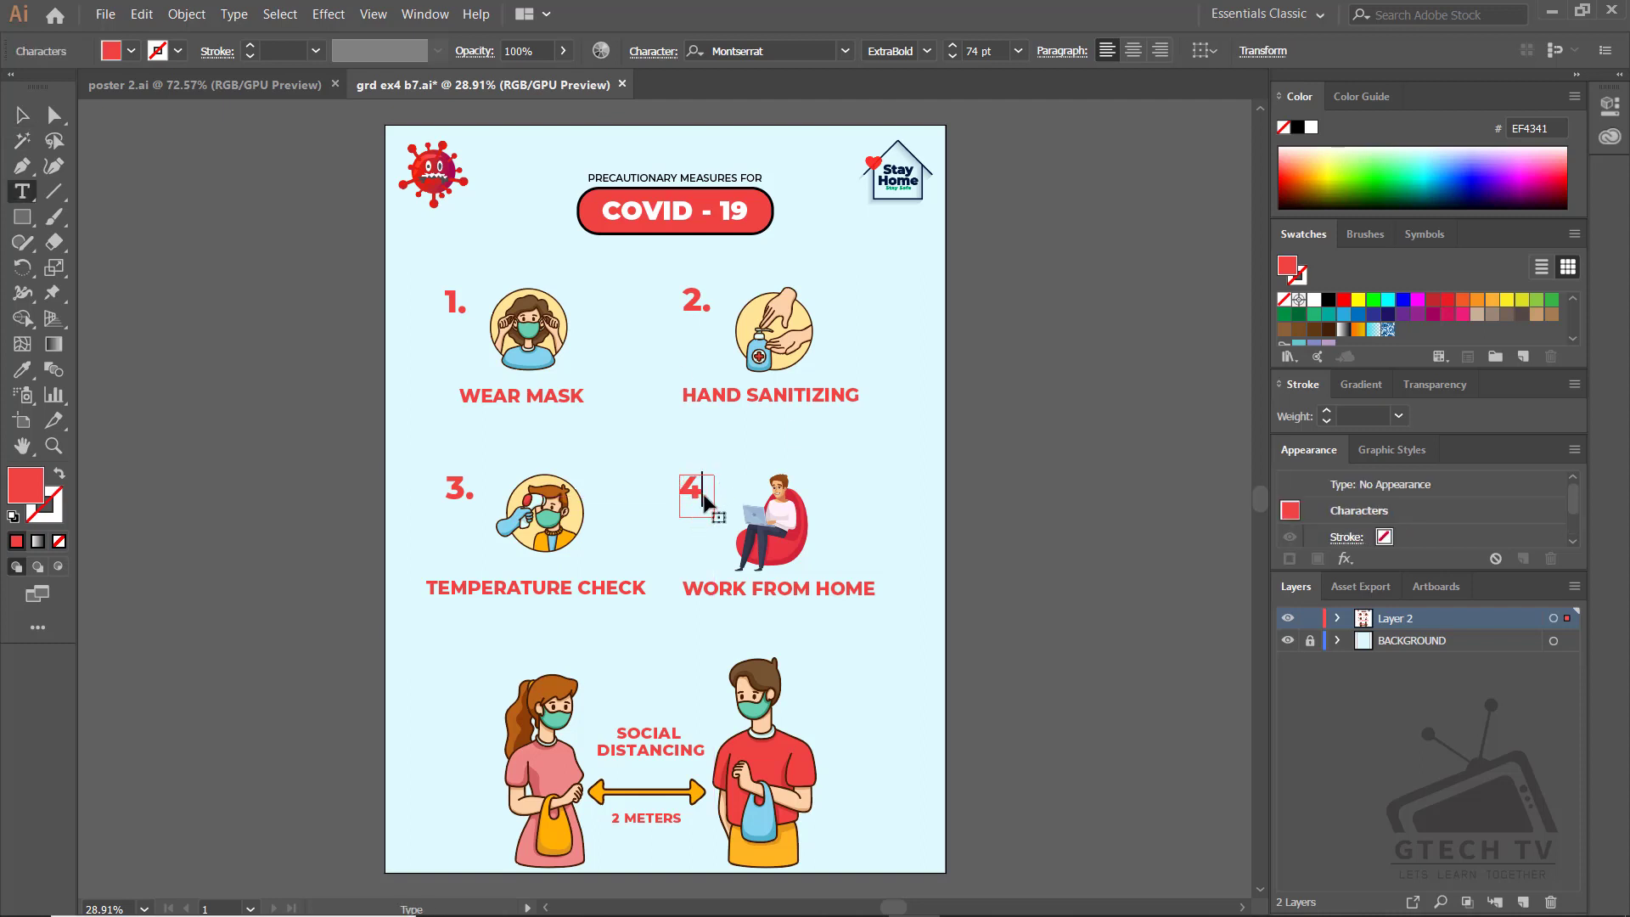
{"action": "left_click", "coordinate": [23, 114]}
{"action": "left_click", "coordinate": [236, 416]}
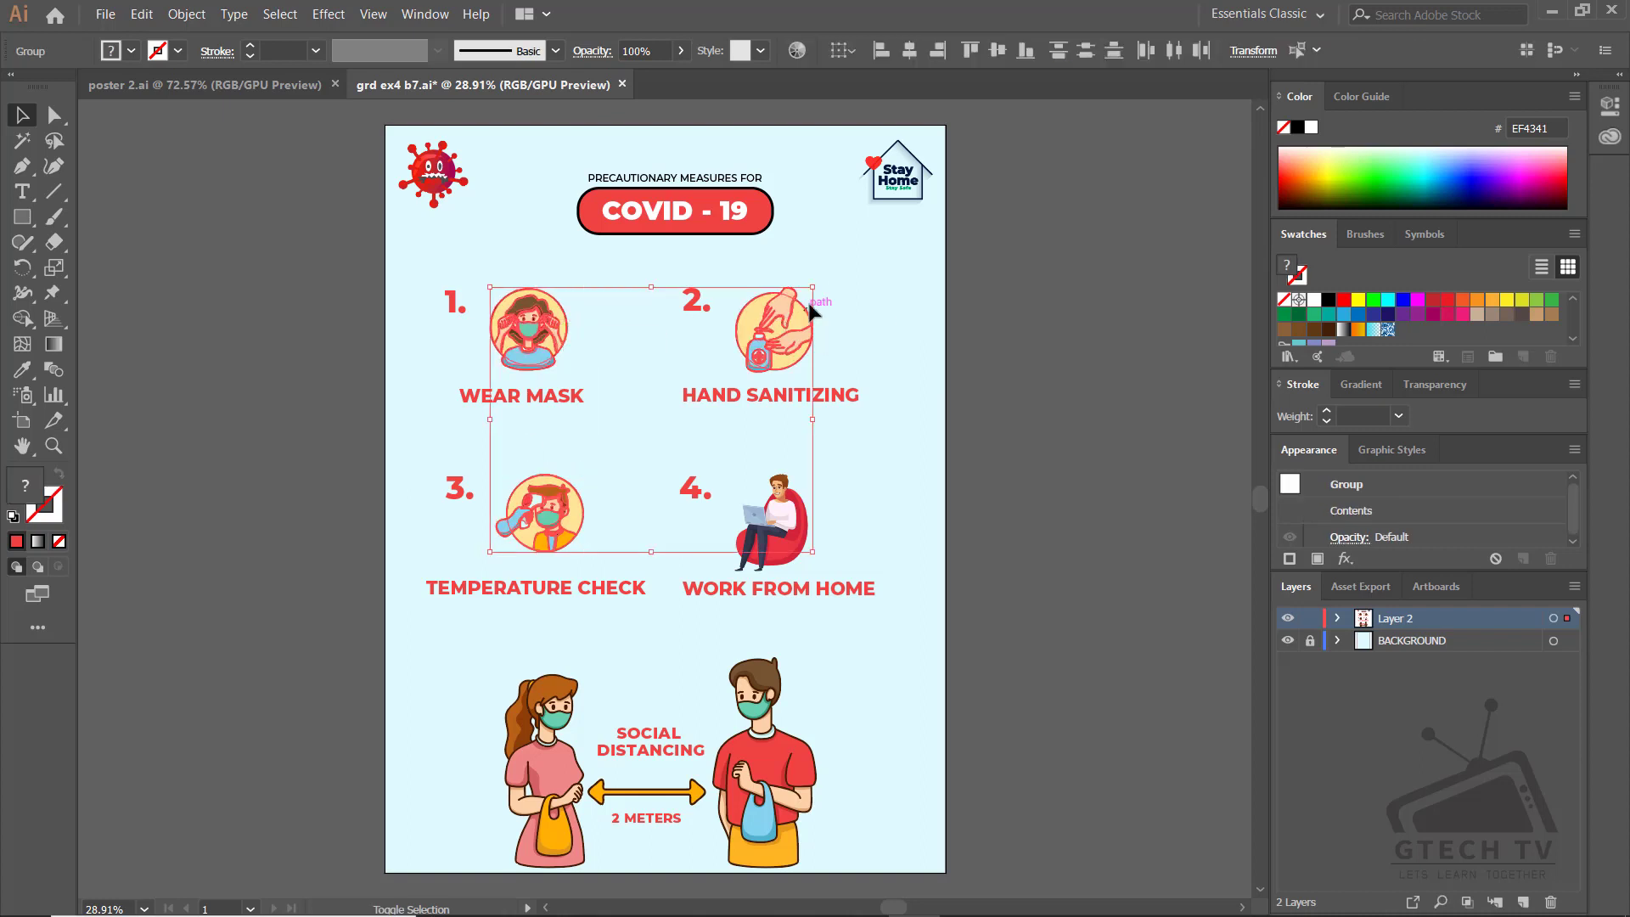
Enlarge the three circular illustrations slightly from their centre, and nudge the TEMPERATURE CHECK and WORK FROM HOME row upward
{"action": "left_click_drag", "start_coordinate": [816, 281], "coordinate": [476, 563]}
{"action": "left_click_drag", "start_coordinate": [813, 287], "coordinate": [944, 271]}
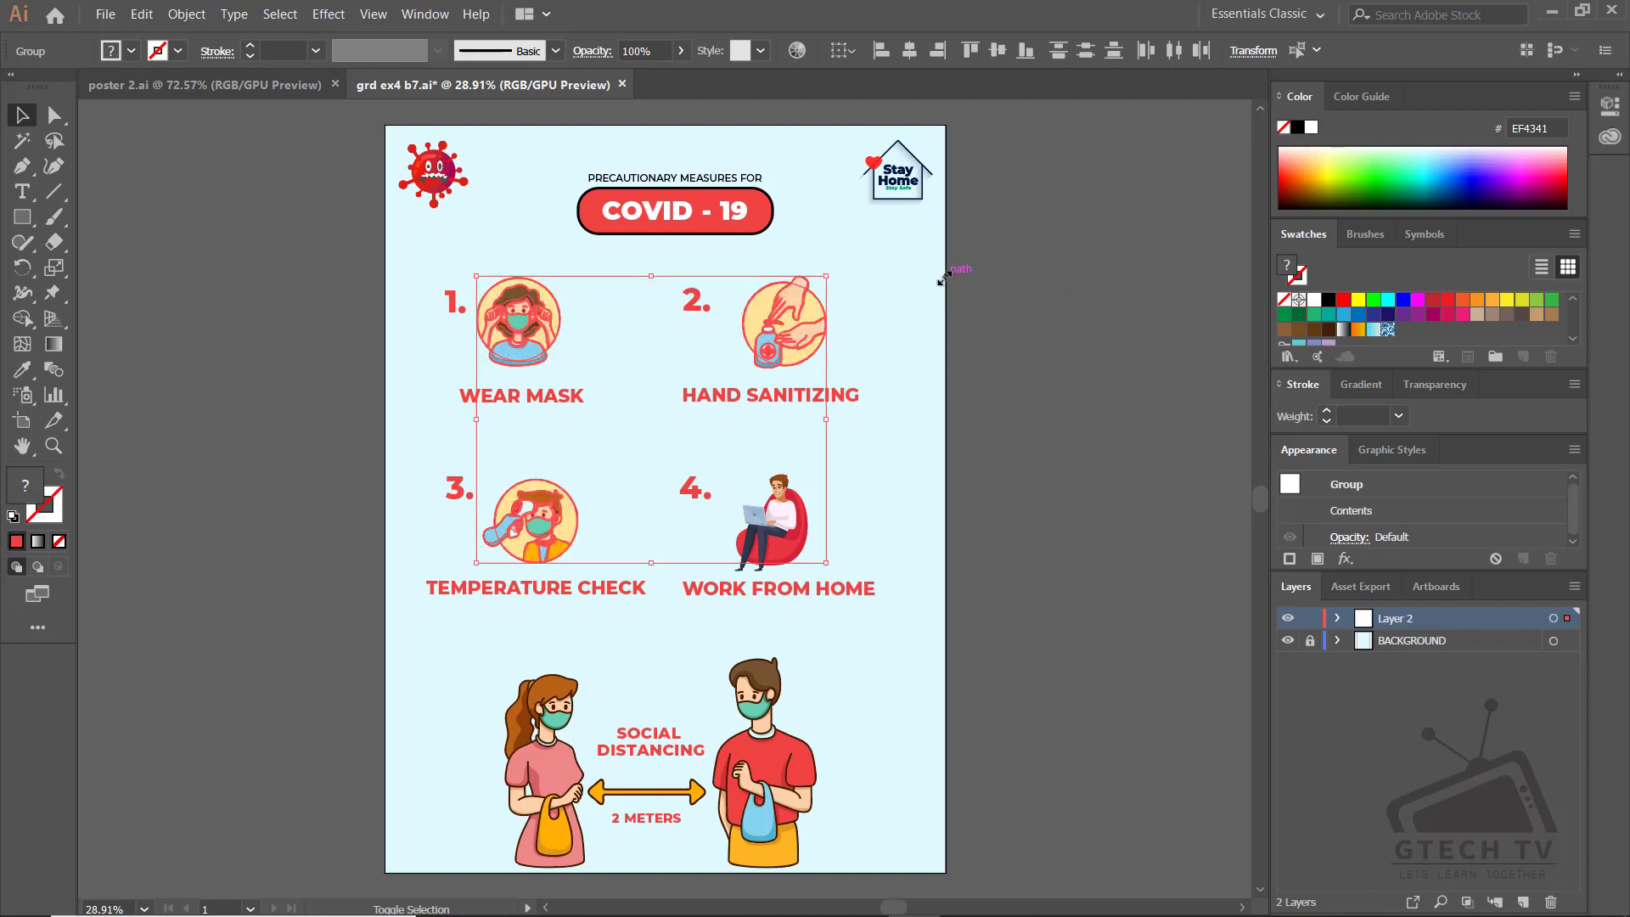
{"action": "left_click_drag", "start_coordinate": [766, 438], "coordinate": [388, 616]}
{"action": "key", "text": "shift+Up"}
{"action": "key", "text": "shift+Up"}
{"action": "key", "text": "shift+Up"}
{"action": "key", "text": "shift+Up"}
{"action": "key", "text": "shift+Up"}
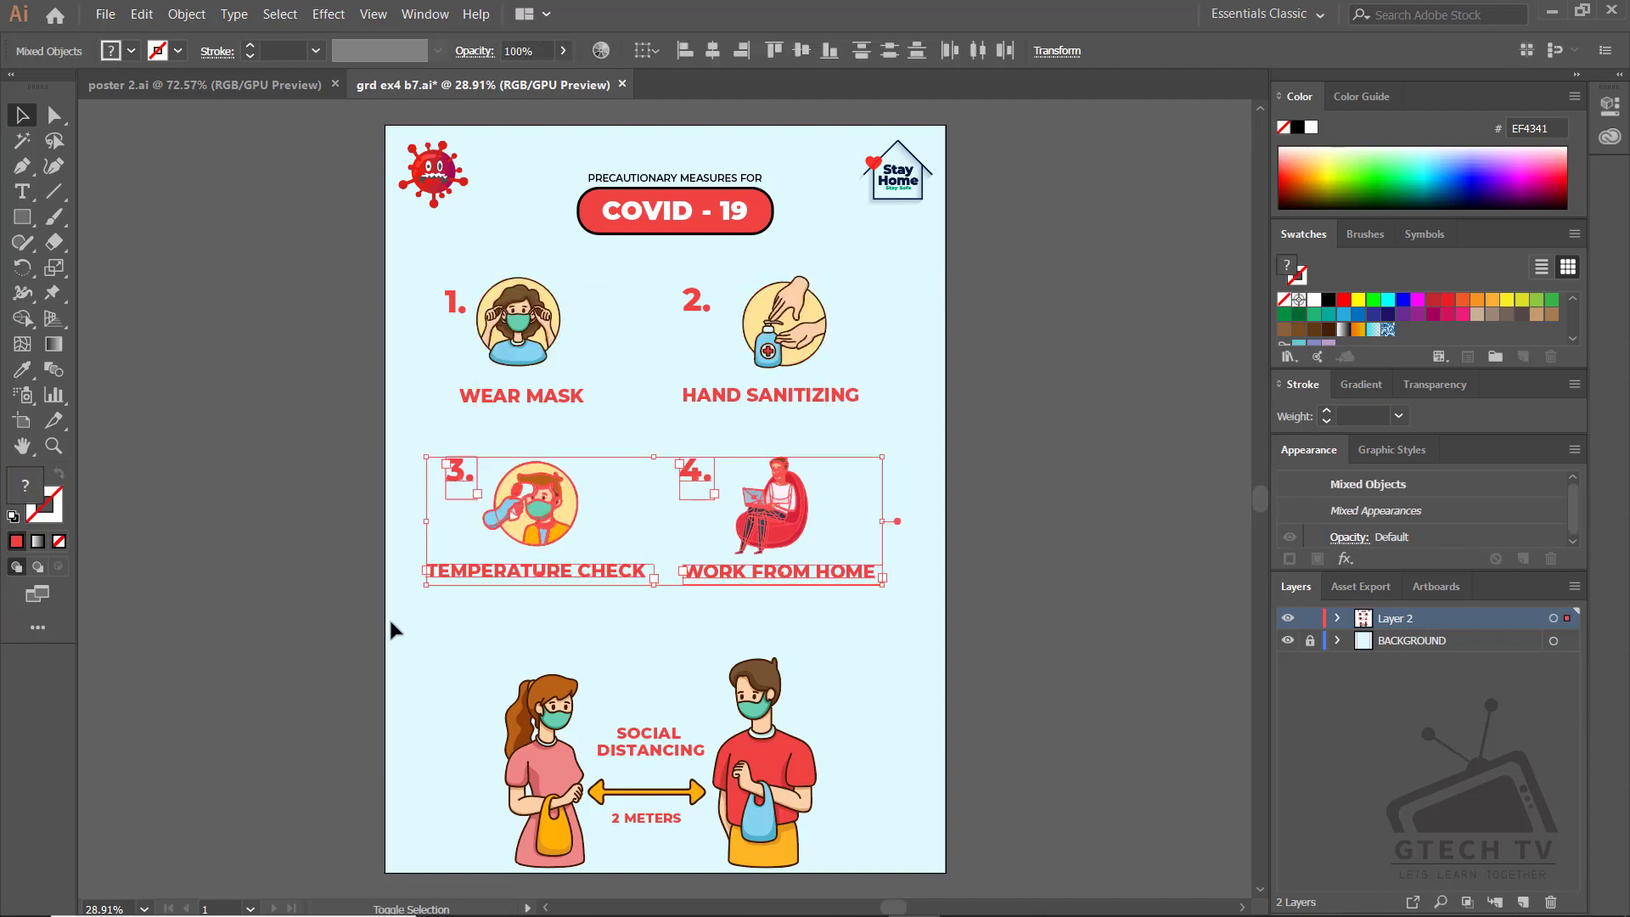
Reduce the font size of the WEAR MASK, HAND SANITIZING, TEMPERATURE CHECK and WORK FROM HOME labels slightly
{"action": "left_click", "coordinate": [535, 571]}
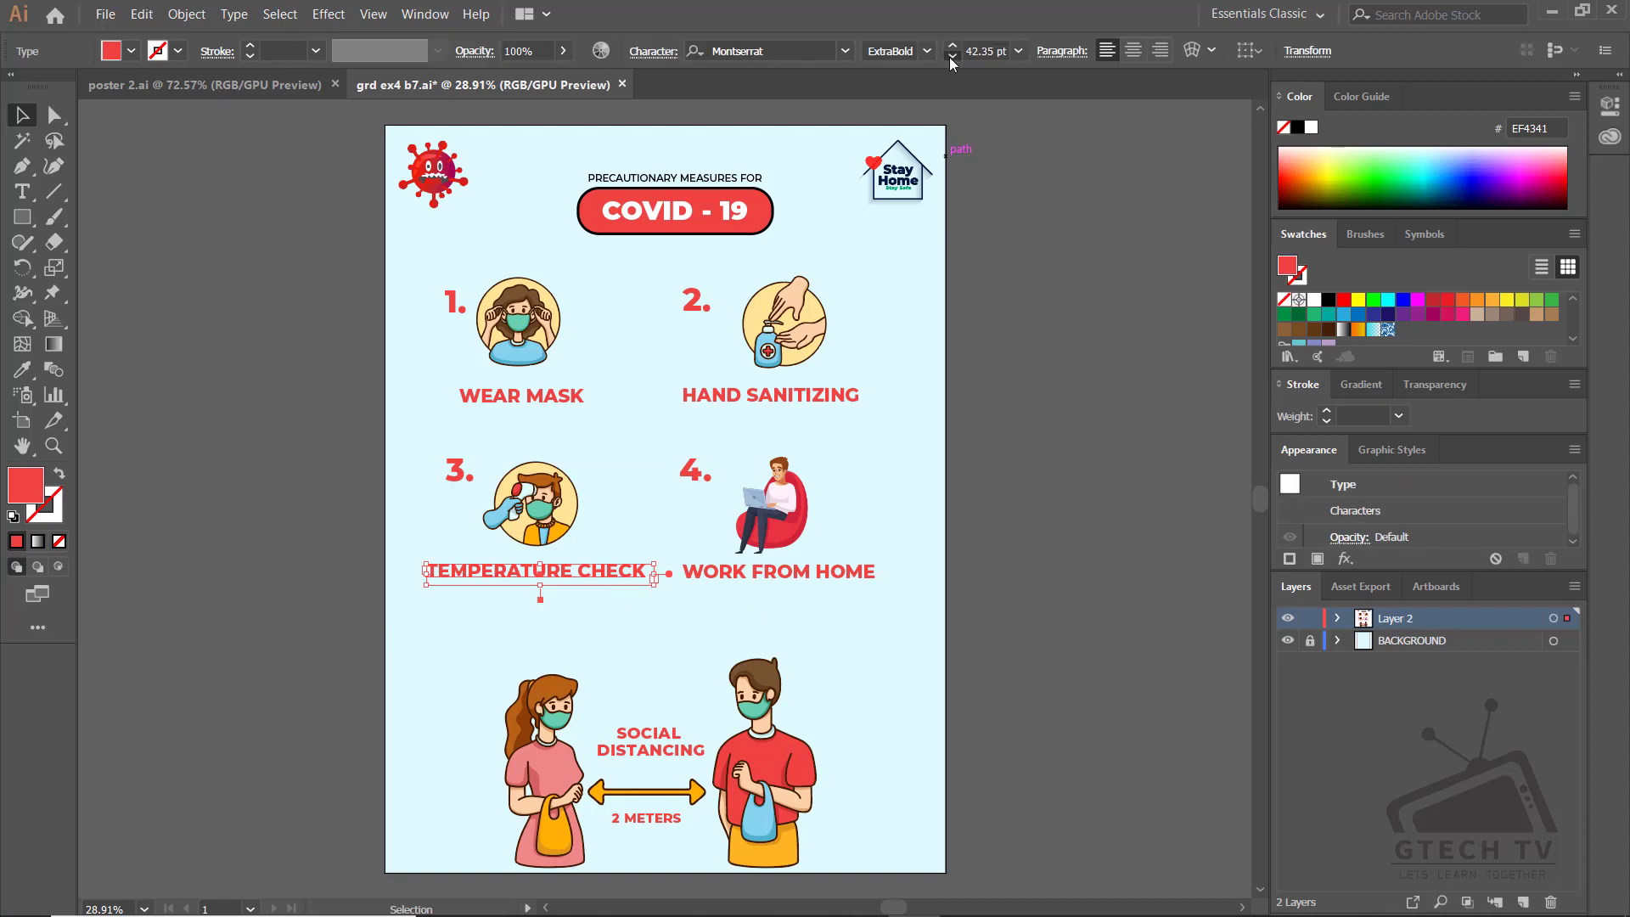
{"action": "left_click", "coordinate": [836, 580]}
{"action": "left_click", "coordinate": [548, 399]}
{"action": "left_click", "coordinate": [952, 56]}
Set the font size of the four illustration numbers to 70 pt
{"action": "left_click", "coordinate": [578, 471]}
{"action": "left_click", "coordinate": [458, 471]}
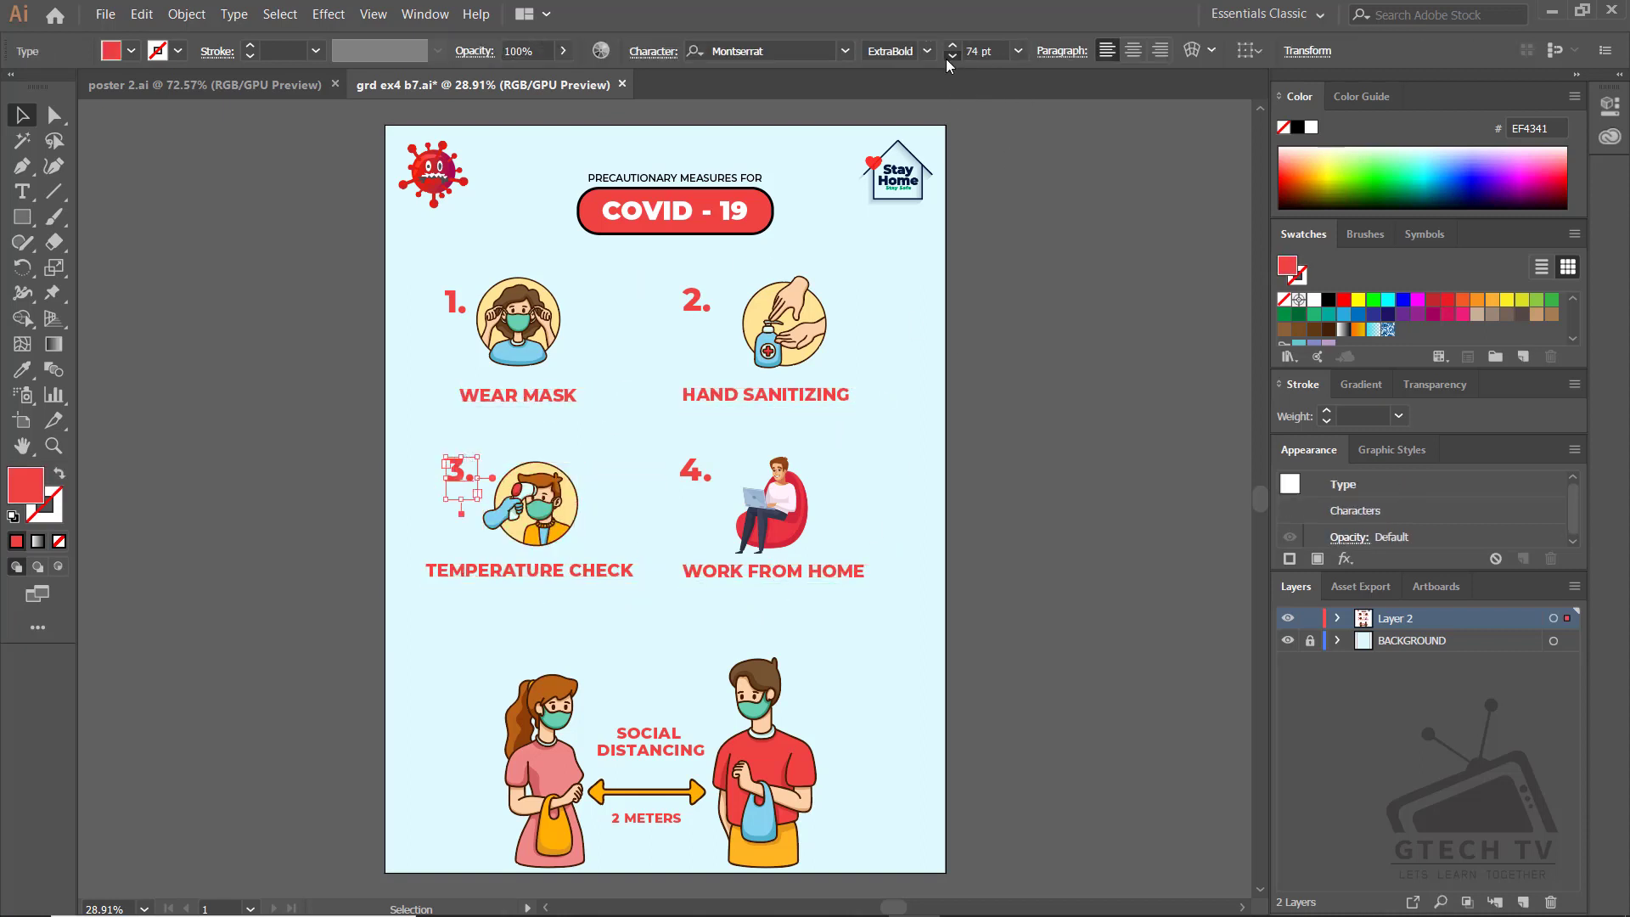
{"action": "left_click", "coordinate": [454, 301]}
{"action": "left_click", "coordinate": [696, 300], "text": "shift"}
{"action": "left_click", "coordinate": [458, 468], "text": "shift"}
{"action": "left_click", "coordinate": [694, 469], "text": "shift"}
{"action": "left_click", "coordinate": [469, 268]}
Top-align the numbers with their illustrations in both the upper and the lower row
{"action": "left_click_drag", "start_coordinate": [437, 270], "coordinate": [836, 373]}
{"action": "left_click", "coordinate": [800, 51]}
{"action": "left_click_drag", "start_coordinate": [437, 445], "coordinate": [814, 552]}
{"action": "left_click", "coordinate": [899, 435]}
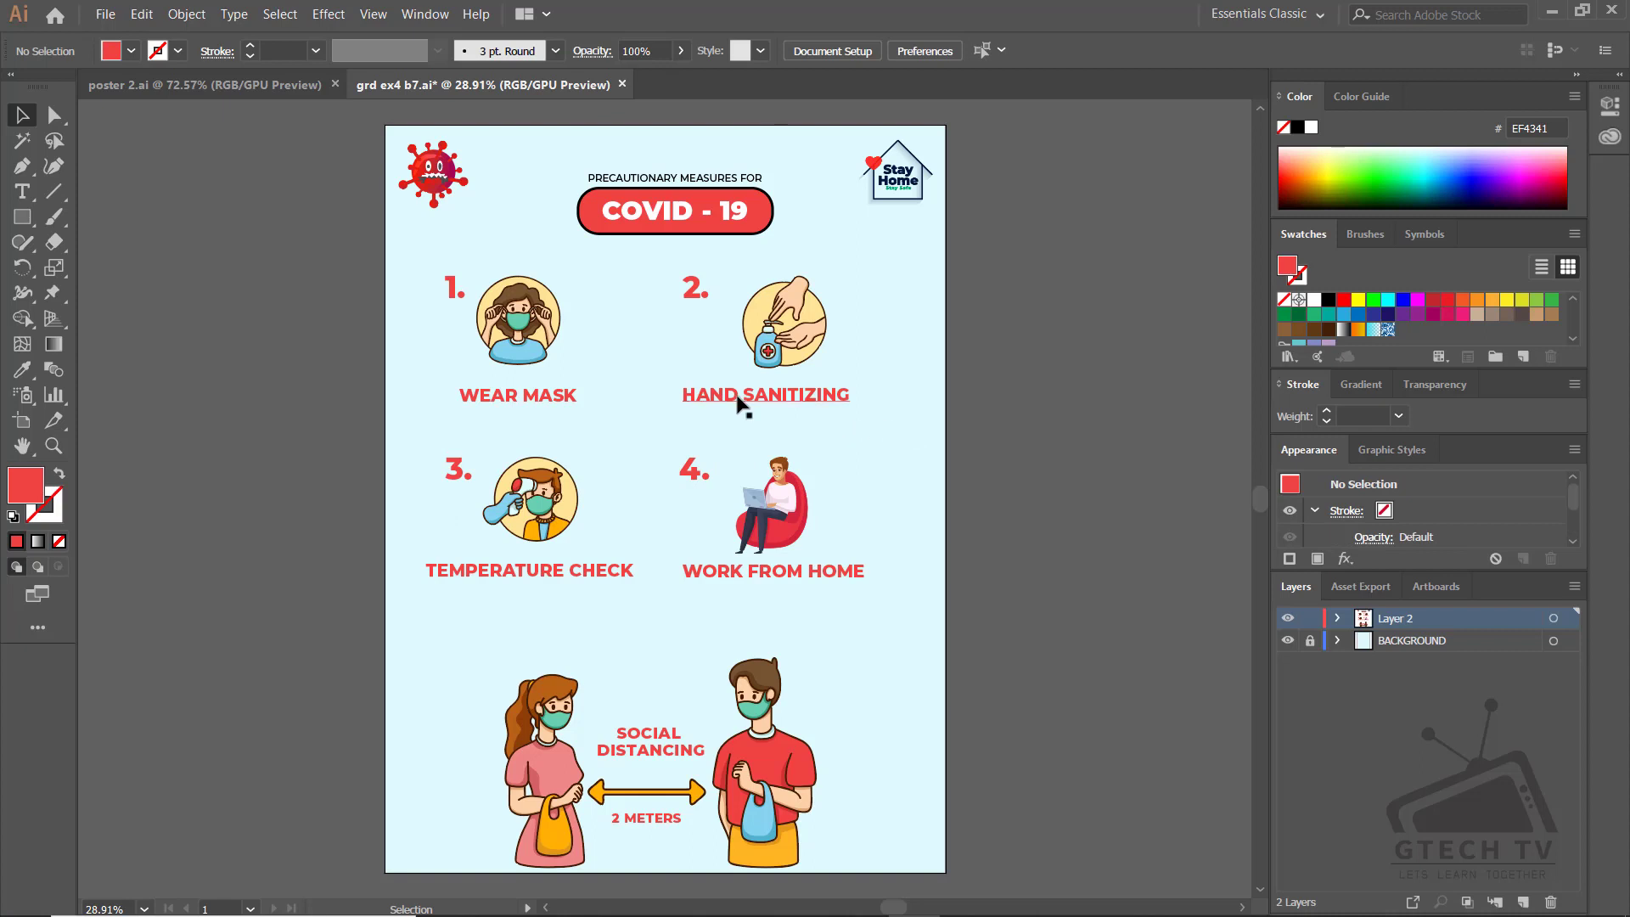
Centre the illustrations and their labels horizontally on each other within each of the two columns
{"action": "left_click", "coordinate": [826, 400]}
{"action": "left_click", "coordinate": [827, 572], "text": "shift"}
{"action": "left_click", "coordinate": [807, 329], "text": "shift"}
{"action": "left_click_drag", "start_coordinate": [859, 251], "coordinate": [770, 607]}
{"action": "left_click", "coordinate": [717, 52]}
{"action": "left_click_drag", "start_coordinate": [624, 253], "coordinate": [528, 604]}
{"action": "left_click", "coordinate": [714, 52]}
{"action": "left_click", "coordinate": [643, 302]}
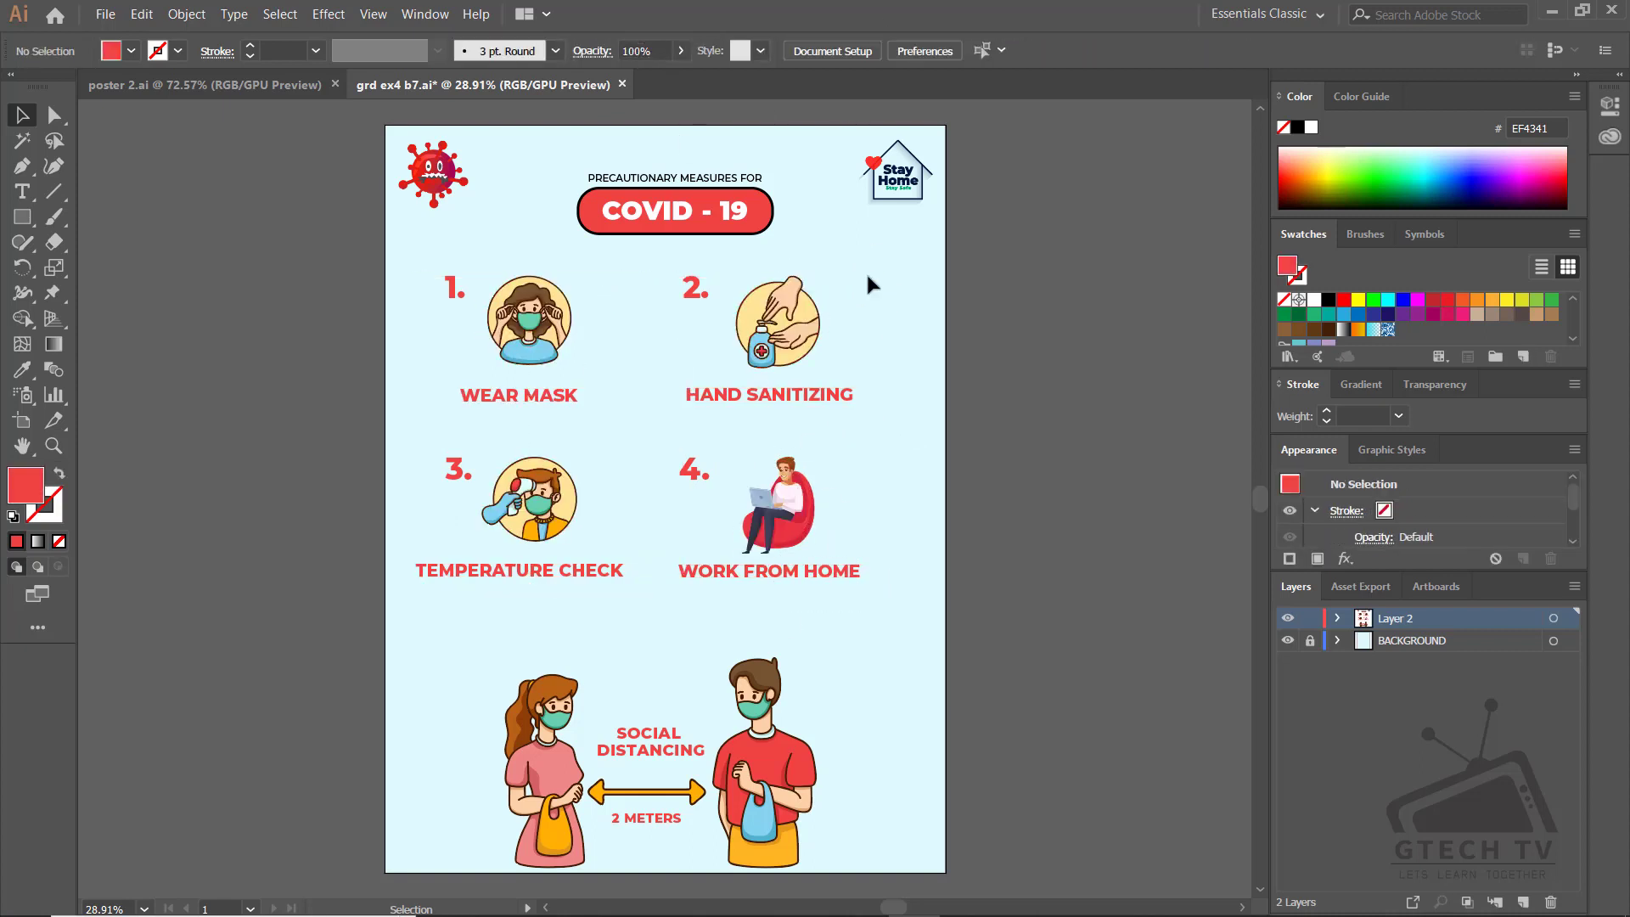
Nudge the numbers 1 and 3 left, away from their illustrations, and shift the numbers 2 and 4 slightly left
{"action": "left_click", "coordinate": [462, 289]}
{"action": "key", "text": "shift+Left"}
{"action": "key", "text": "shift+Left"}
{"action": "key", "text": "shift+Left"}
{"action": "key", "text": "shift+Left"}
{"action": "key", "text": "shift+Left"}
{"action": "key", "text": "shift+Left"}
{"action": "key", "text": "shift+Left"}
{"action": "key", "text": "shift+Left"}
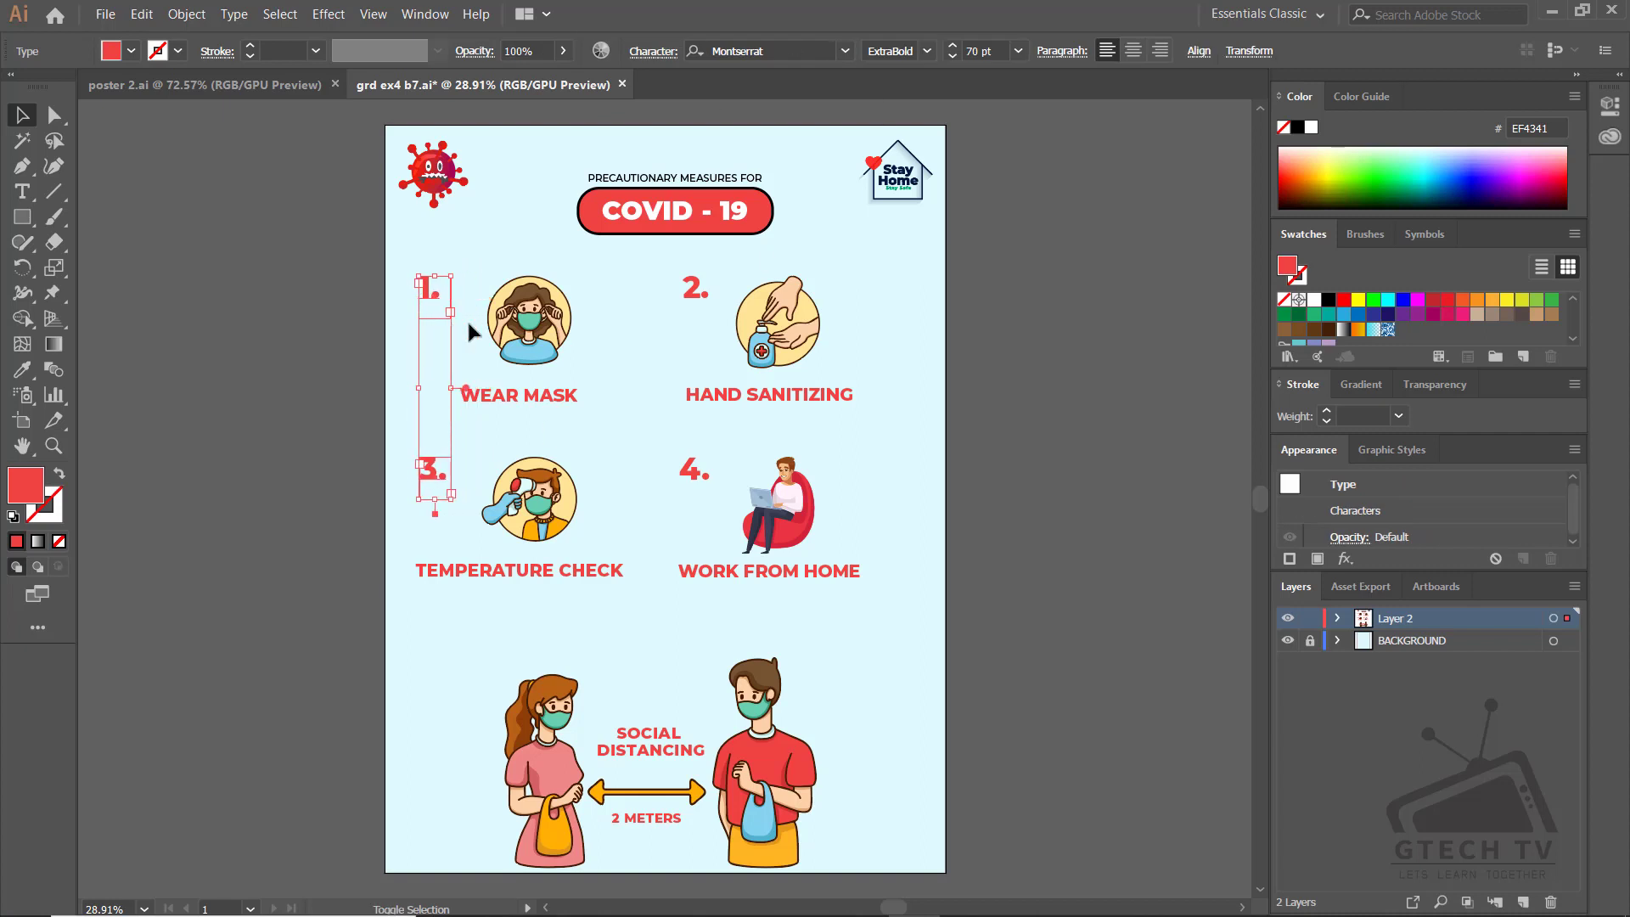
{"action": "left_click", "coordinate": [654, 382]}
{"action": "left_click", "coordinate": [675, 471]}
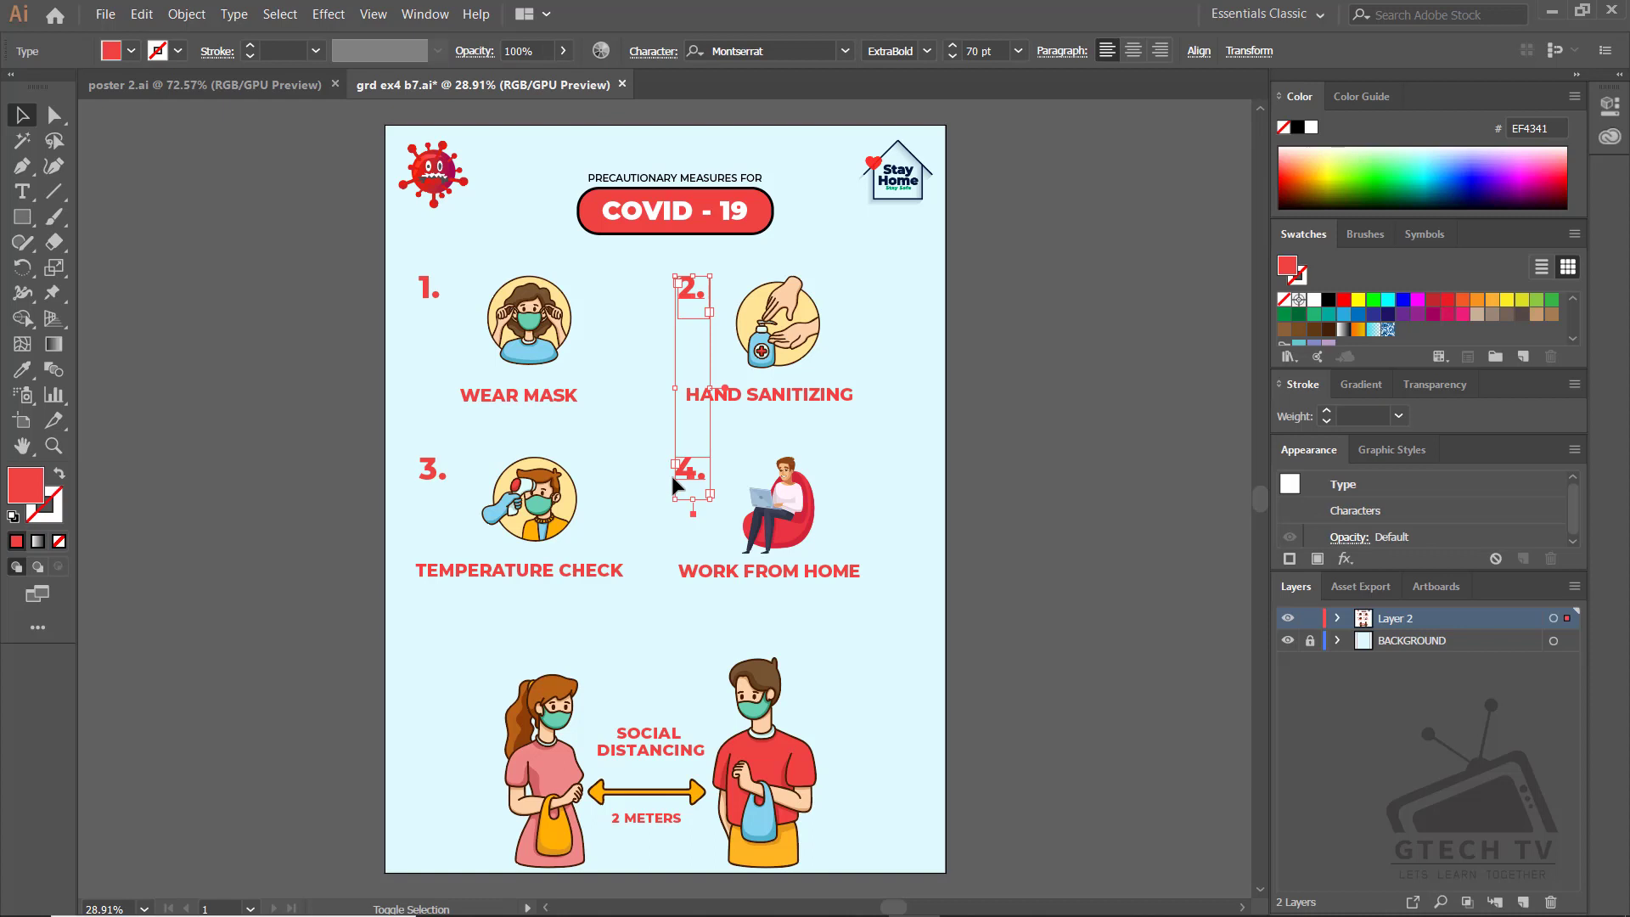
Nudge all four numbered illustrations with their labels to the right to balance them on the poster
{"action": "left_click_drag", "start_coordinate": [813, 267], "coordinate": [399, 607]}
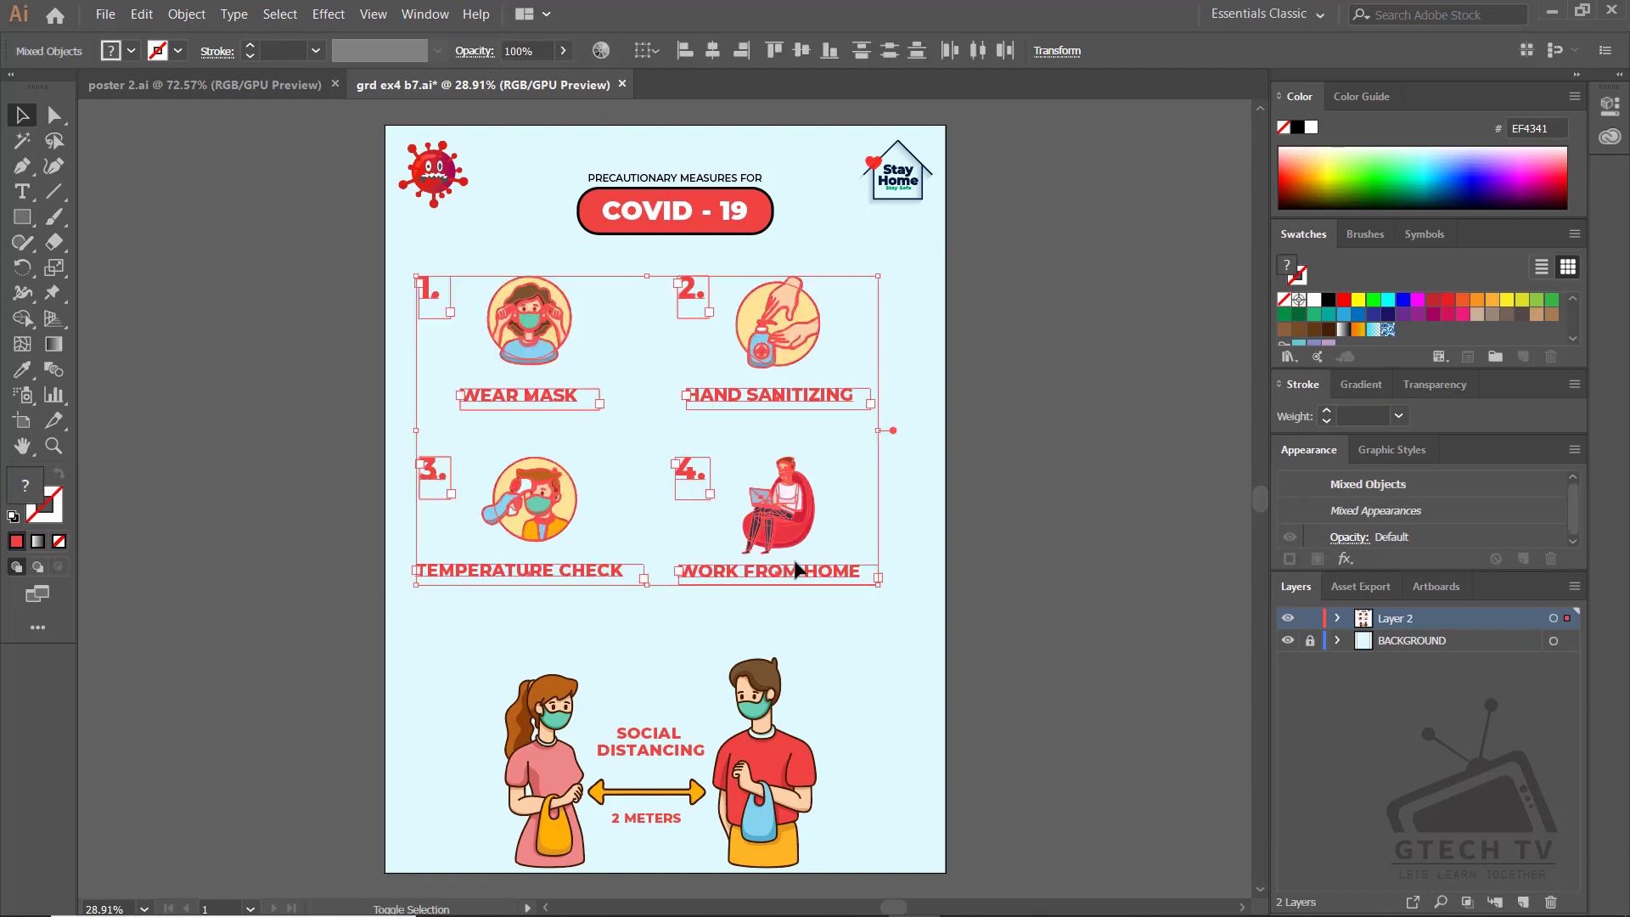
{"action": "key", "text": "shift+Right"}
{"action": "key", "text": "shift+Right"}
{"action": "key", "text": "shift+Right"}
{"action": "left_click", "coordinate": [823, 653]}
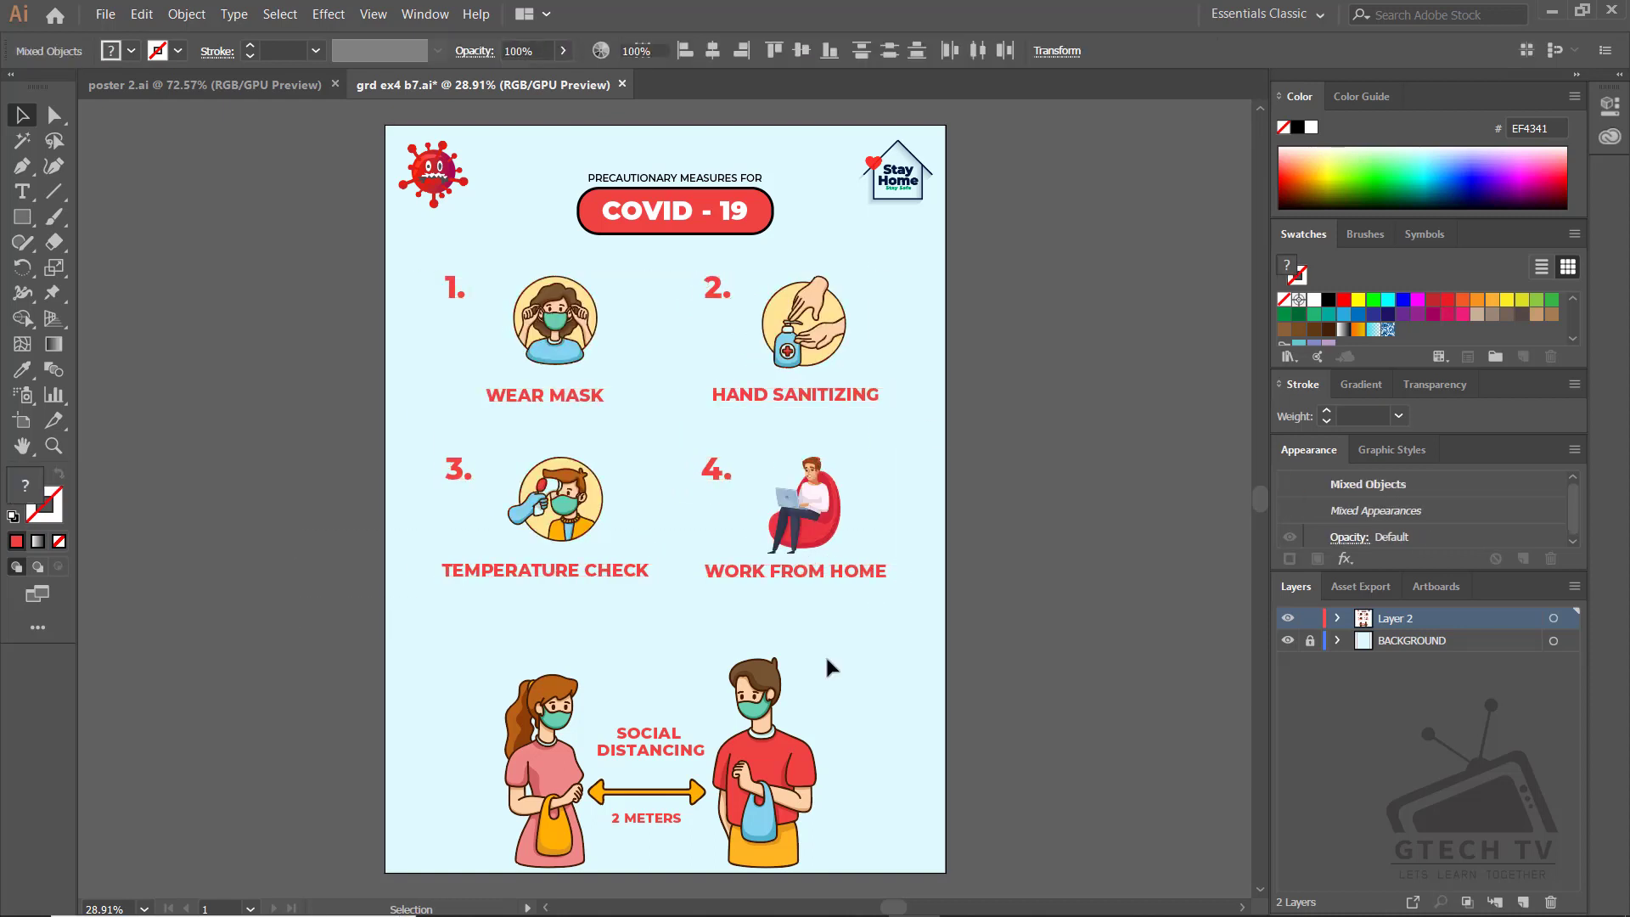
Unlock the background rectangle, fill it with EEFFFF and lock the BACKGROUND layer again
{"action": "key", "text": "ctrl+alt+2"}
{"action": "double_click", "coordinate": [26, 486]}
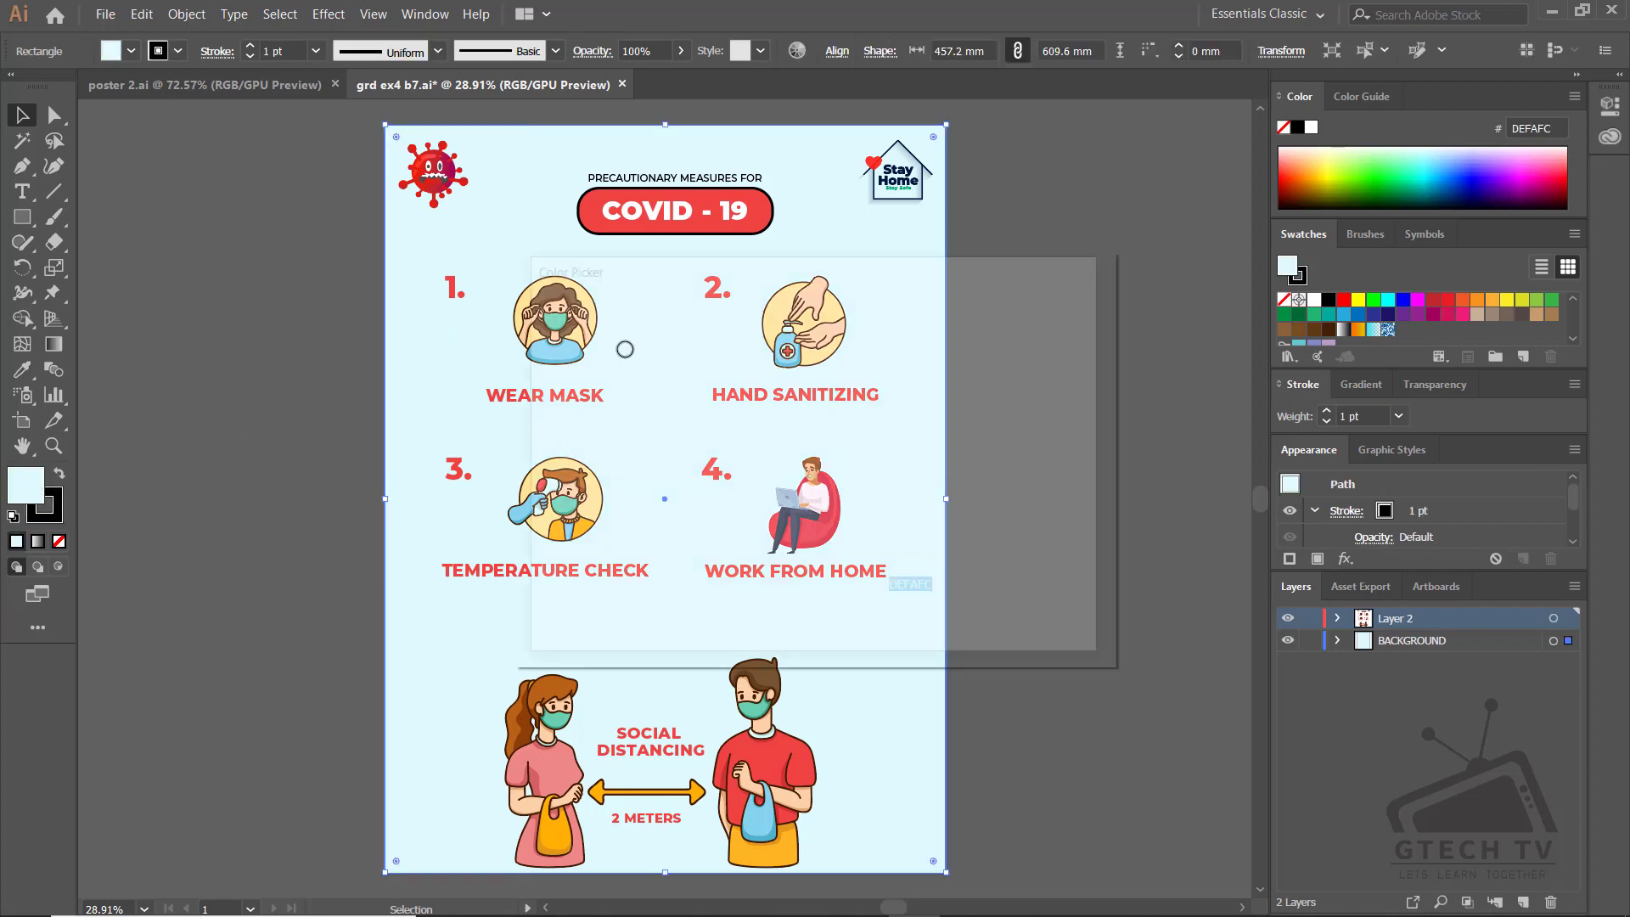
{"action": "left_click", "coordinate": [562, 345]}
{"action": "left_click", "coordinate": [552, 328]}
{"action": "key", "text": "Return"}
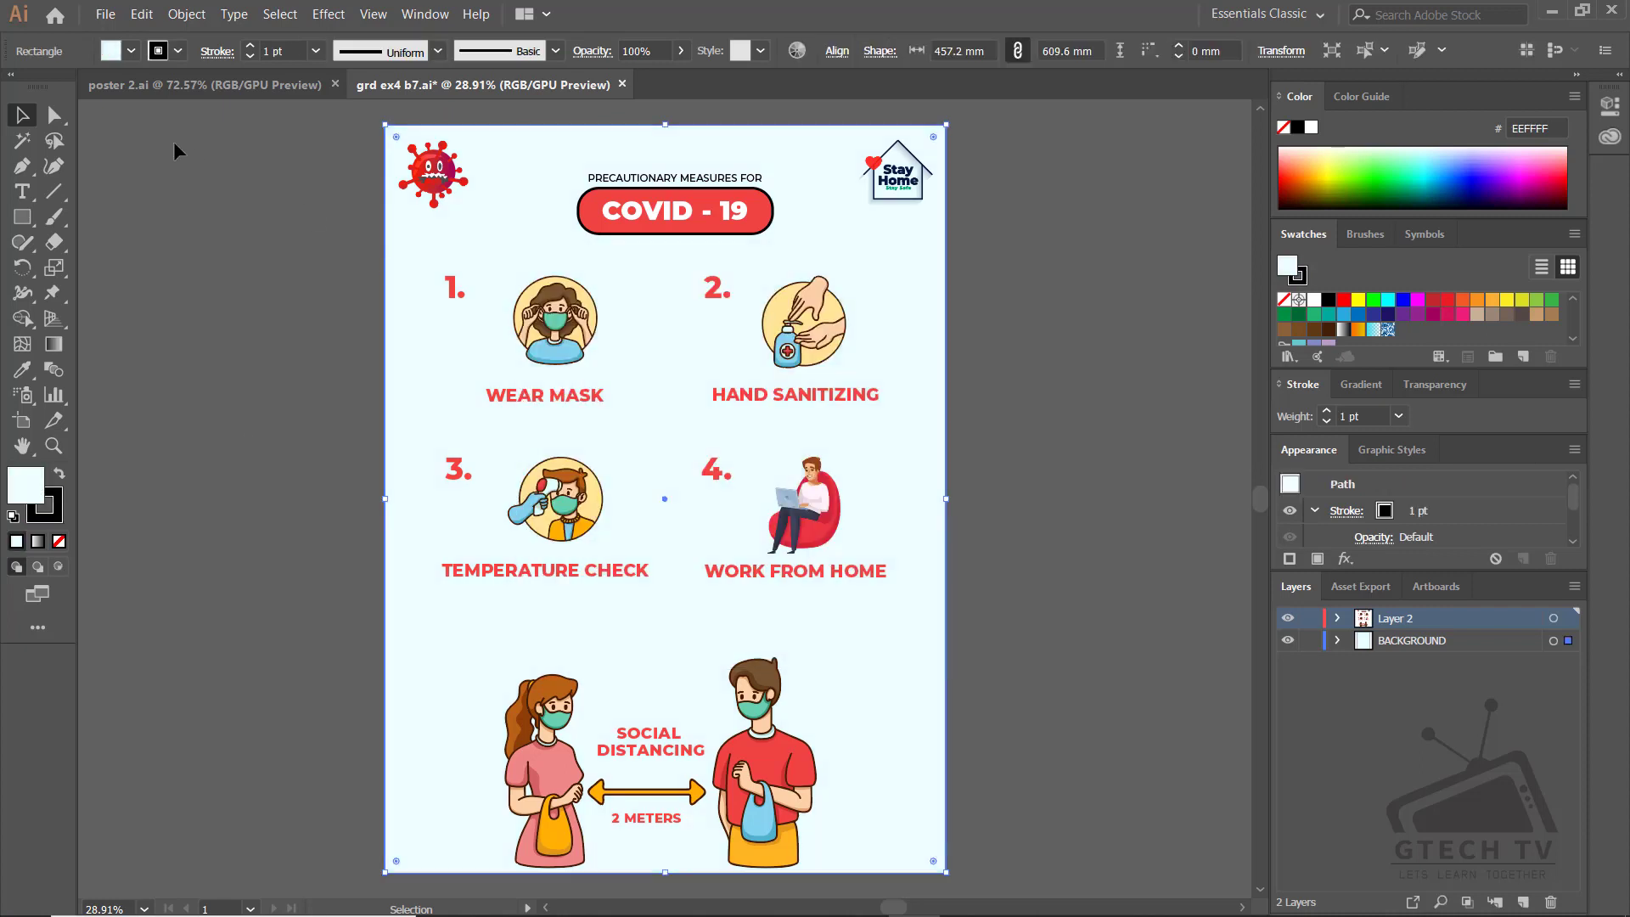
{"action": "left_click", "coordinate": [1310, 640]}
{"action": "left_click", "coordinate": [254, 85]}
{"action": "left_click", "coordinate": [482, 86]}
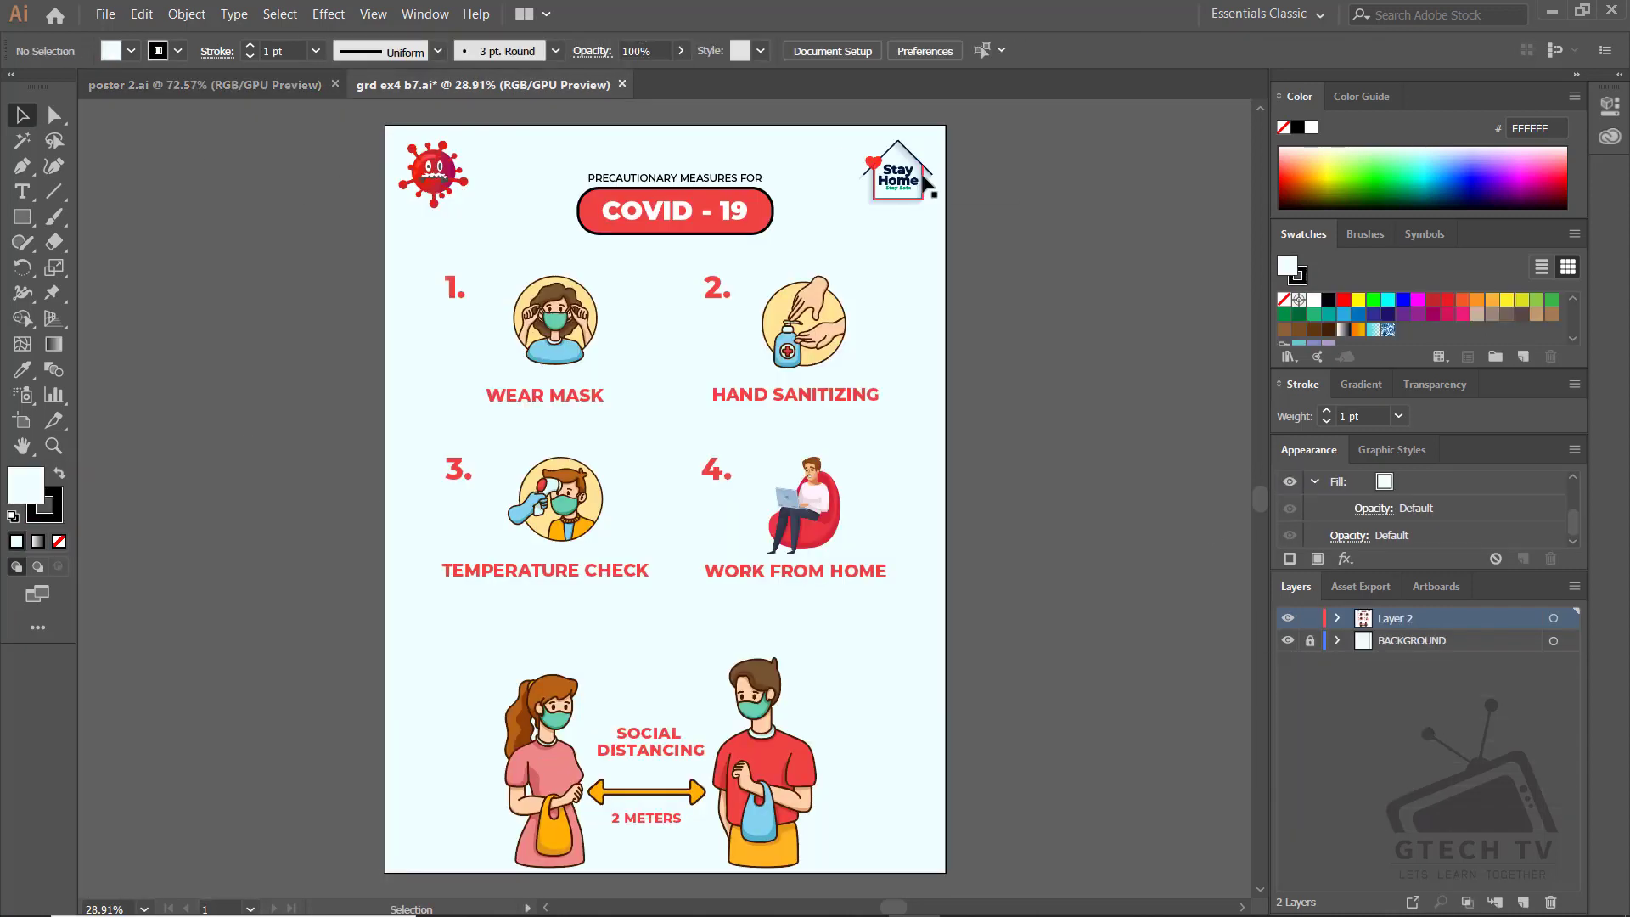
Enlarge the Stay Home logo slightly and bottom-align it with the coronavirus illustration
{"action": "left_click", "coordinate": [920, 175]}
{"action": "left_click_drag", "start_coordinate": [856, 210], "coordinate": [852, 212]}
{"action": "left_click", "coordinate": [435, 174], "text": "shift"}
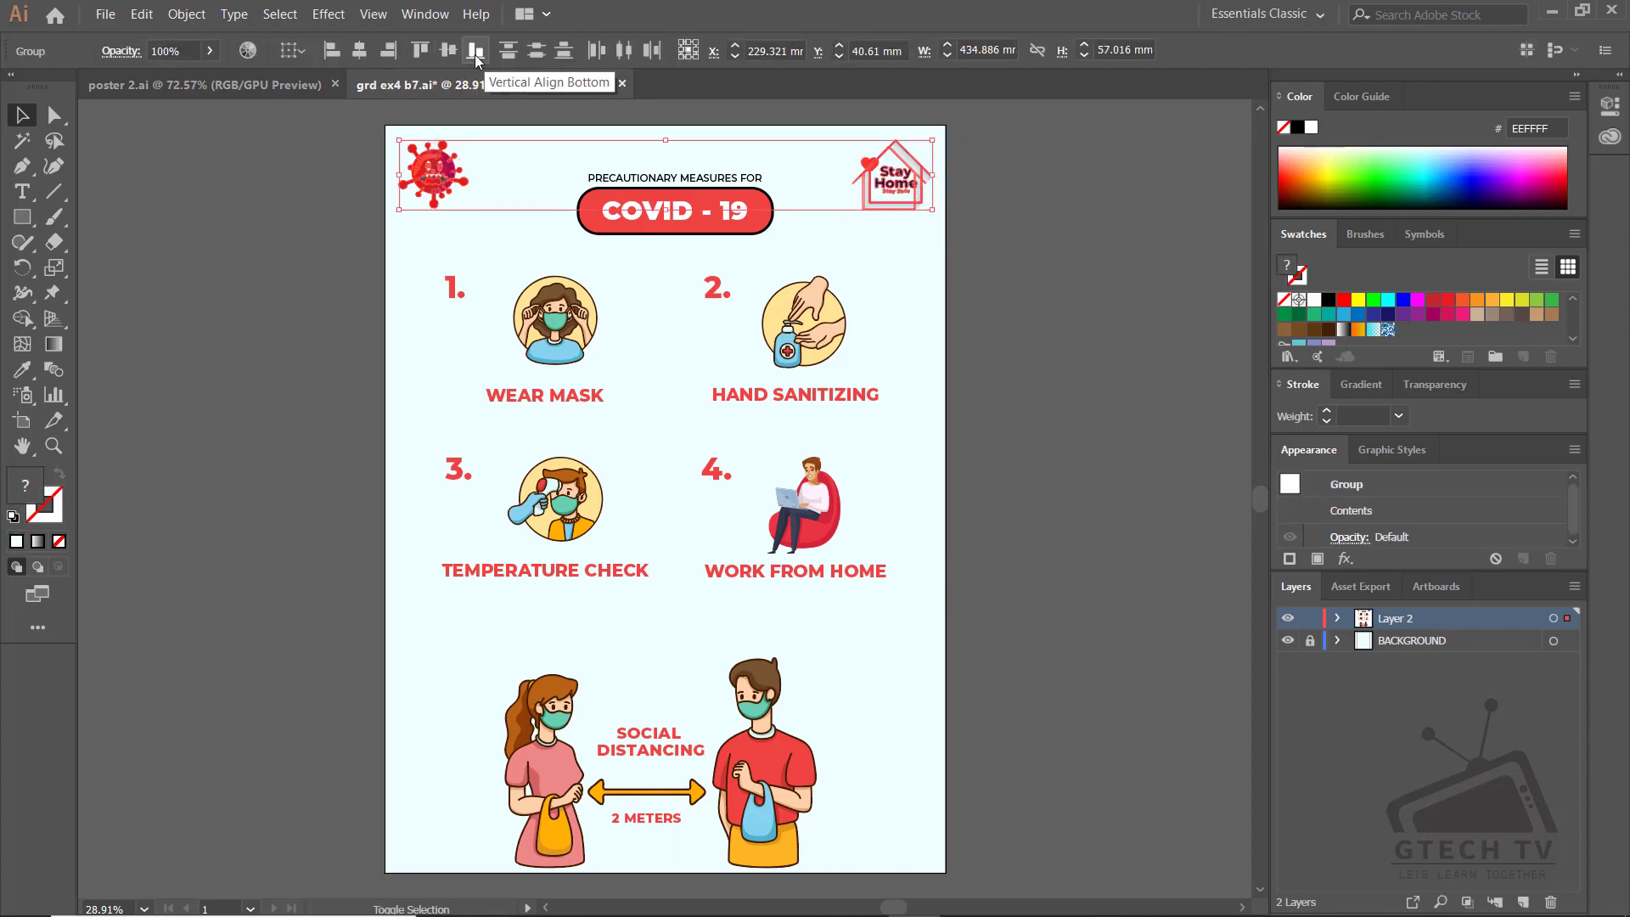
{"action": "left_click", "coordinate": [409, 341]}
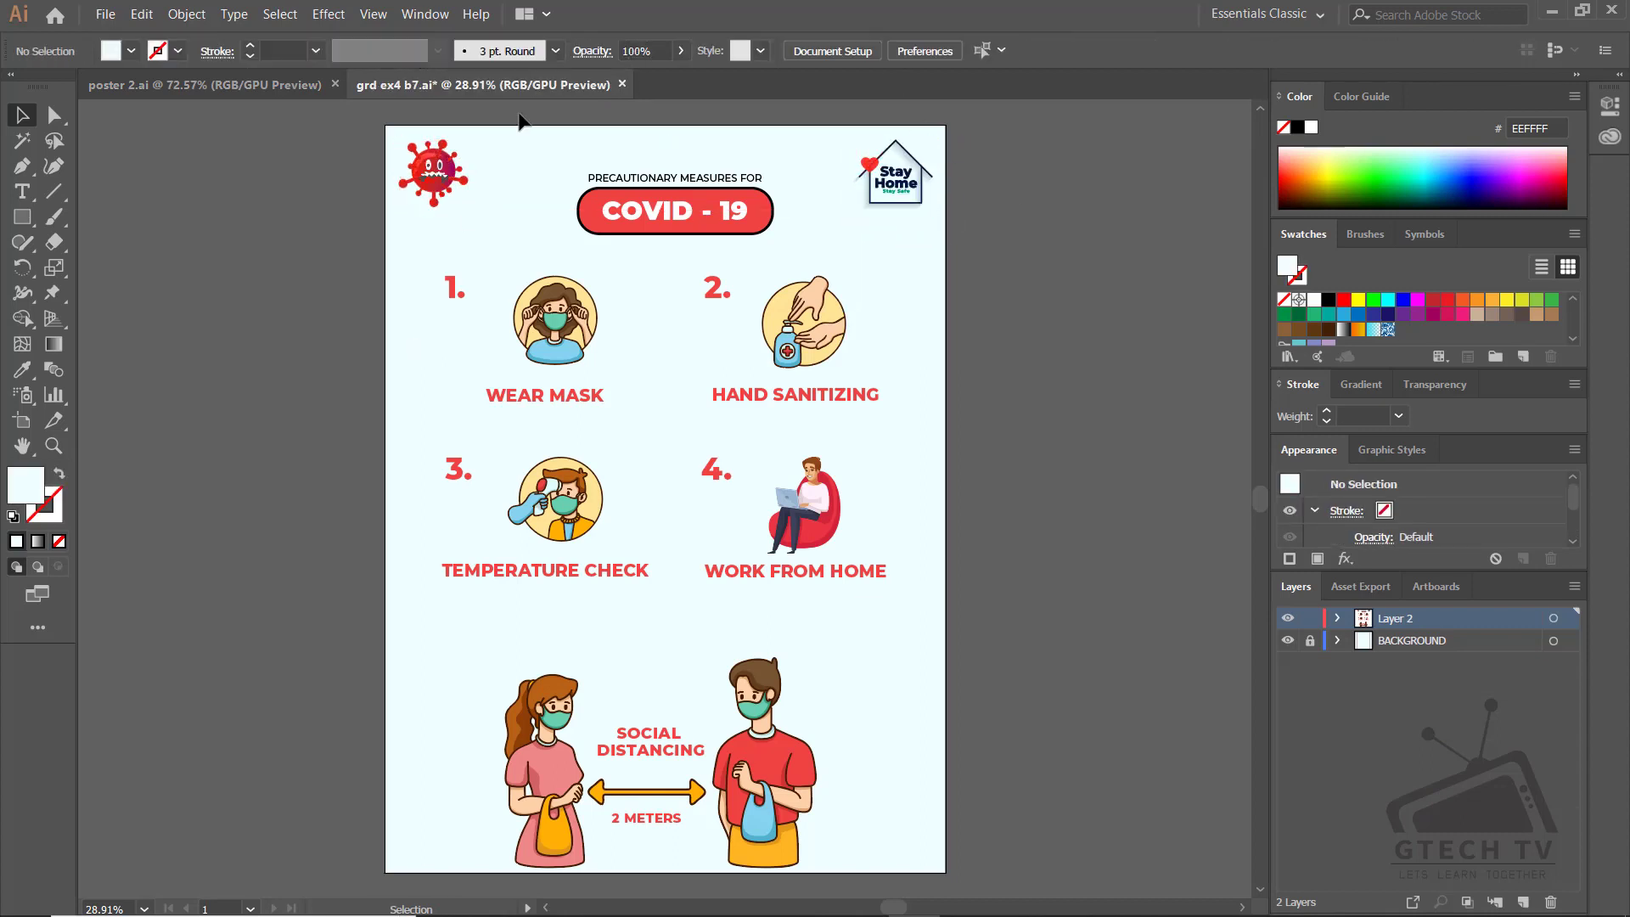
Unlock the BACKGROUND layer and centre the subtitle, COVID - 19 text and rounded rectangle horizontally with the background
{"action": "left_click", "coordinate": [1312, 641]}
{"action": "left_click", "coordinate": [787, 174]}
{"action": "left_click", "coordinate": [645, 178], "text": "shift"}
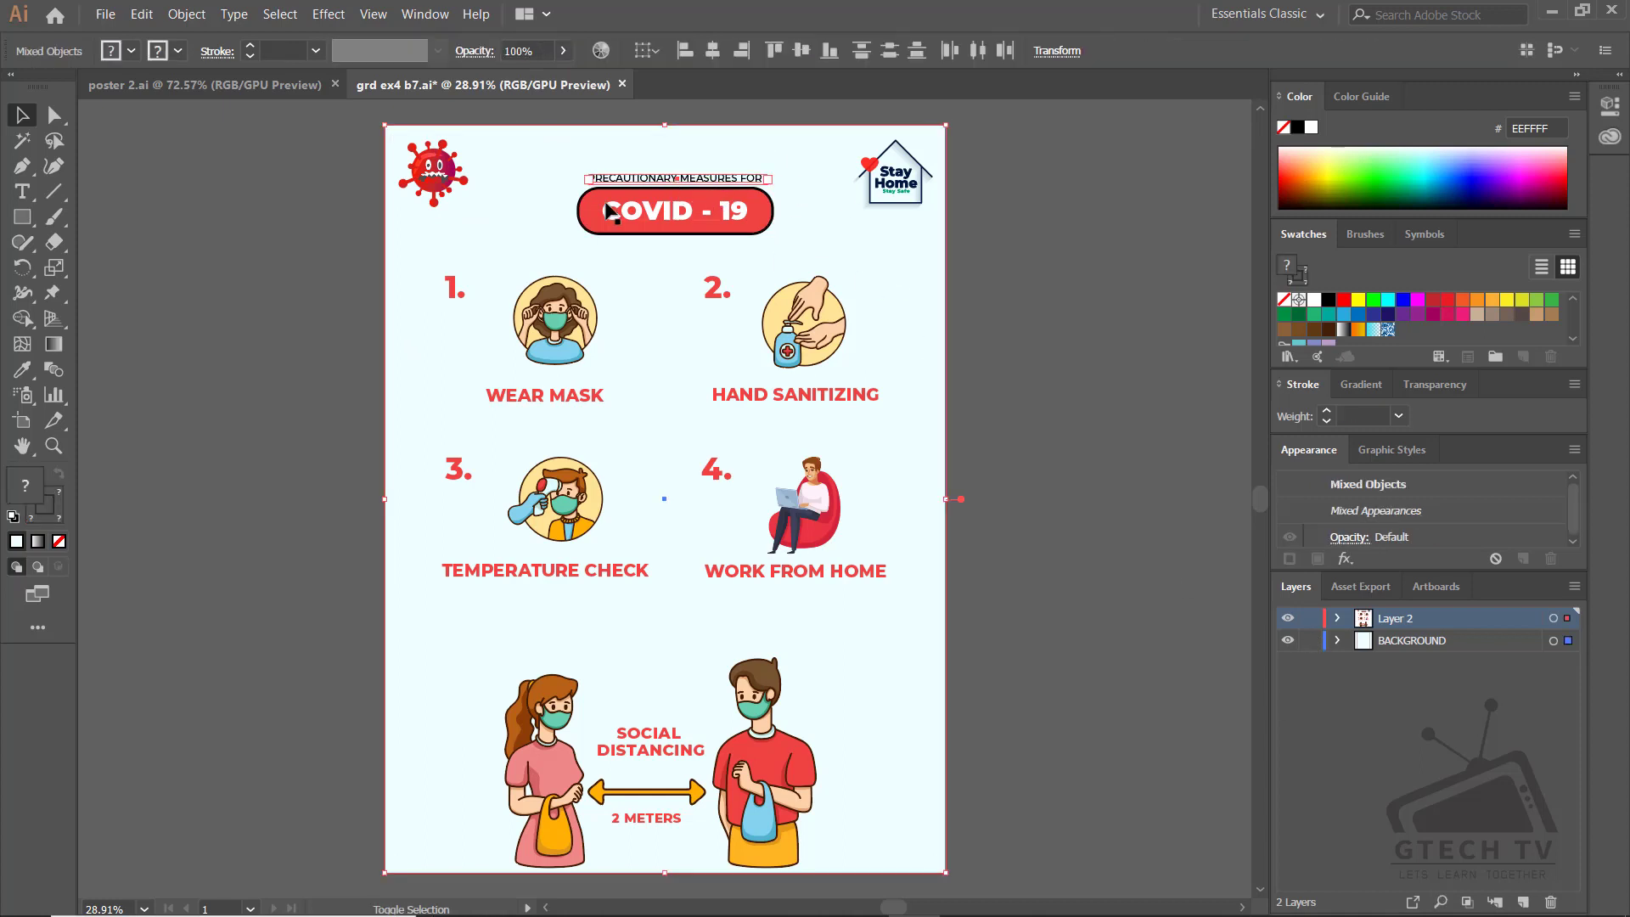
{"action": "key", "text": "ctrl+g"}
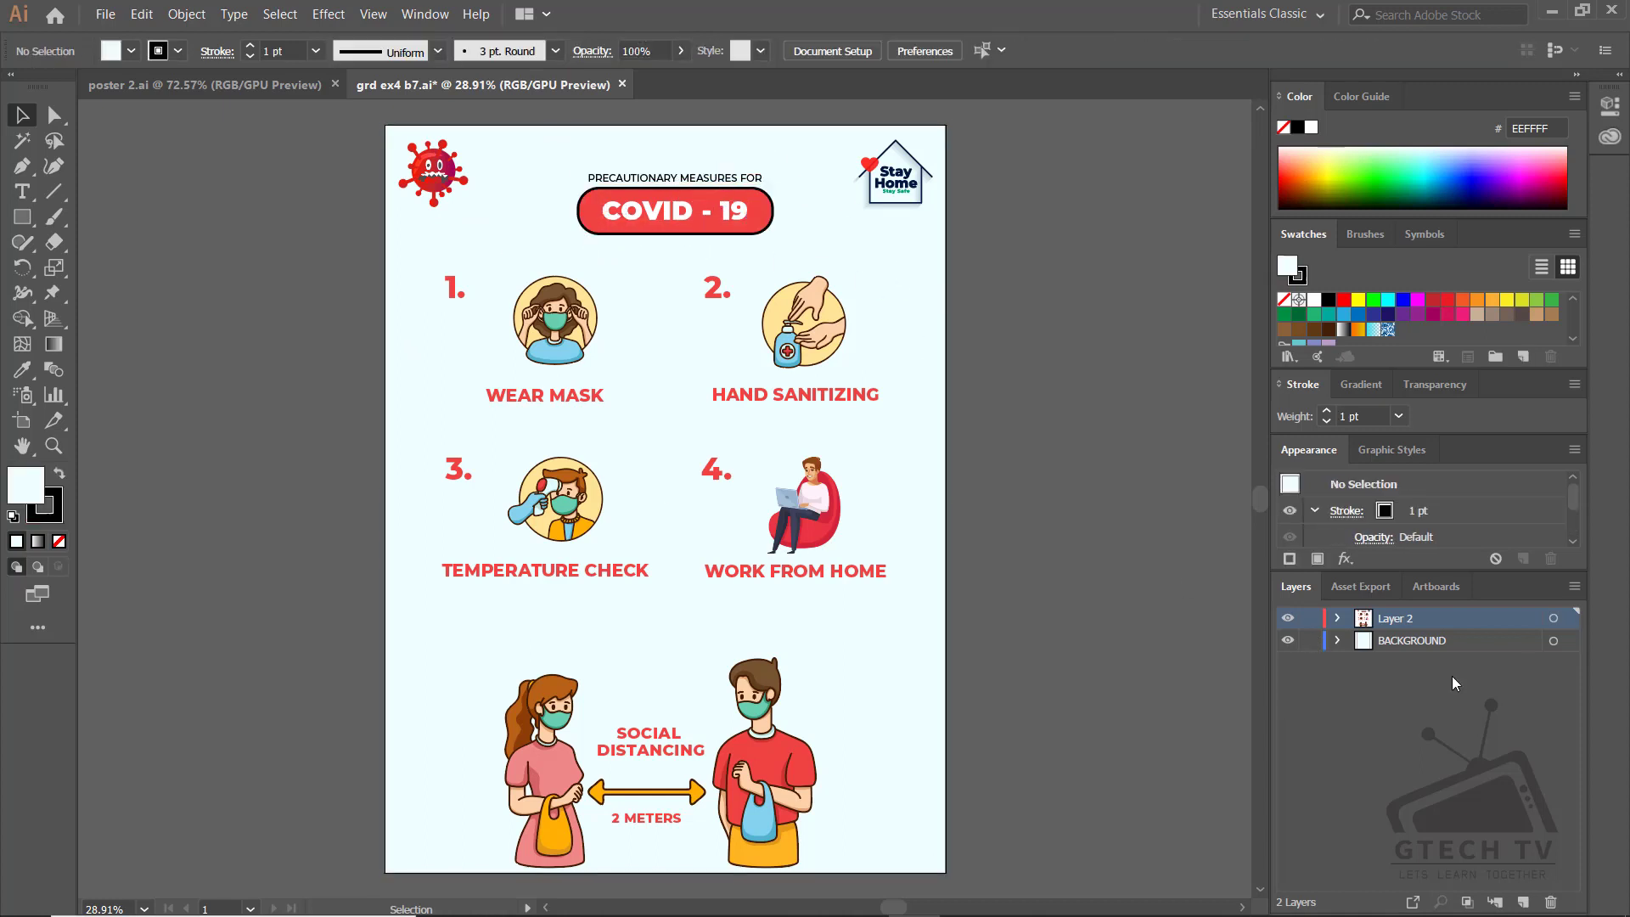
{"action": "left_click", "coordinate": [838, 212], "text": "shift"}
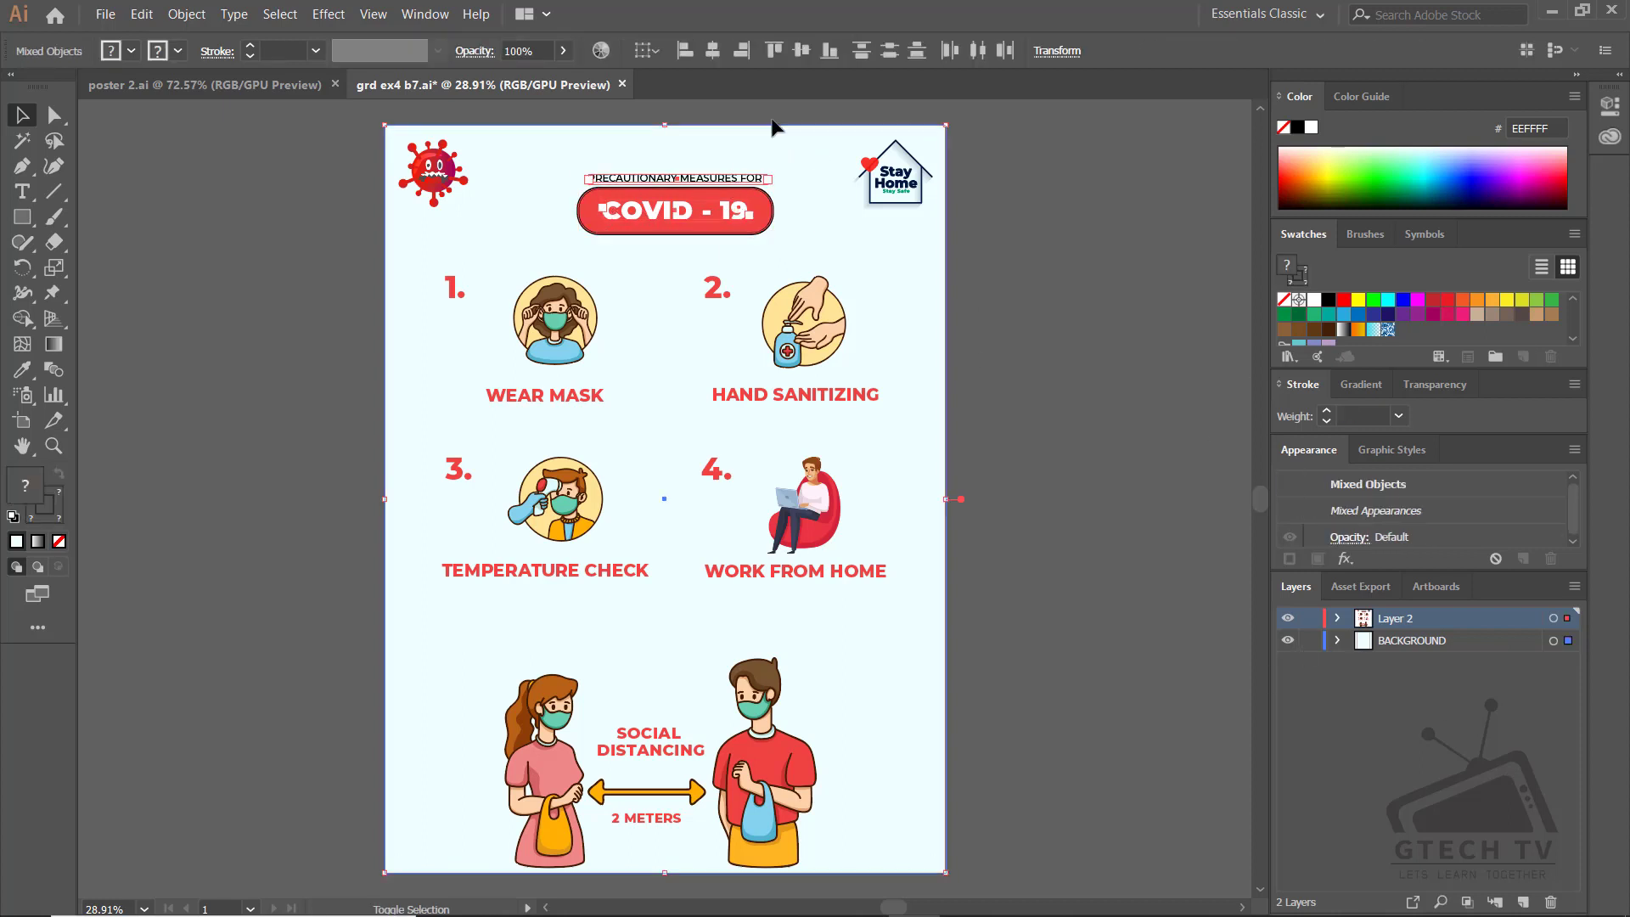
{"action": "left_click", "coordinate": [721, 47]}
{"action": "left_click", "coordinate": [963, 127]}
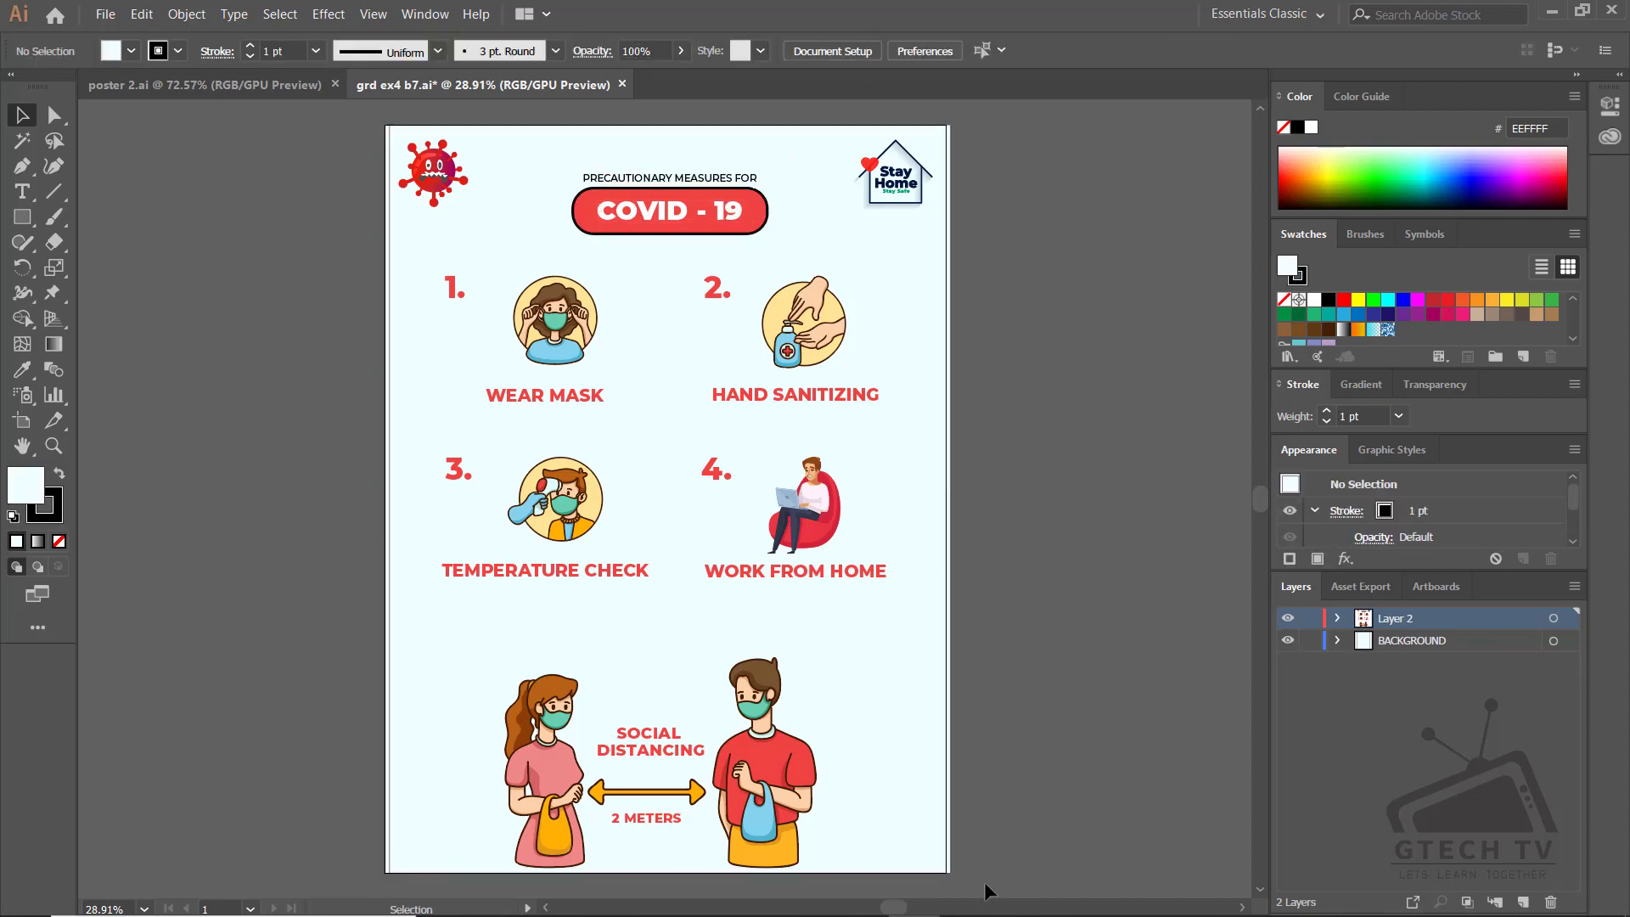
Move the whole artwork so the background fits the artboard exactly, and lock the BACKGROUND layer
{"action": "scroll", "coordinate": [472, 268], "scroll_direction": "up", "scroll_amount": 3}
{"action": "key", "text": "ctrl+a"}
{"action": "left_click_drag", "start_coordinate": [497, 365], "coordinate": [393, 328]}
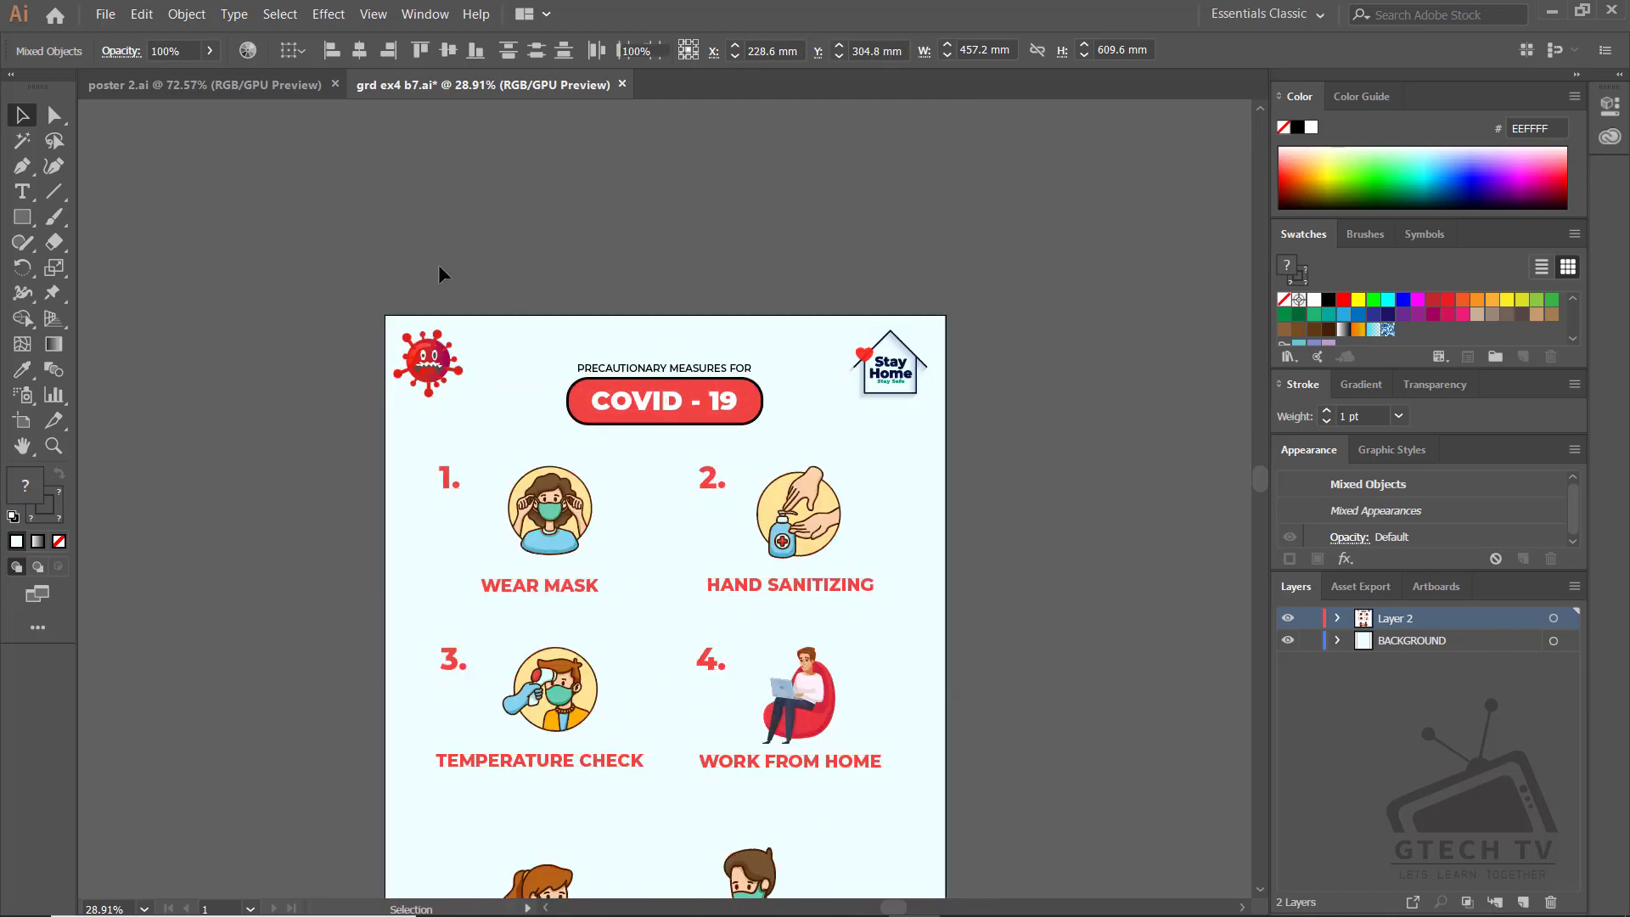
{"action": "left_click", "coordinate": [437, 263]}
{"action": "key", "text": "ctrl+0"}
{"action": "left_click_drag", "start_coordinate": [687, 758], "coordinate": [436, 876]}
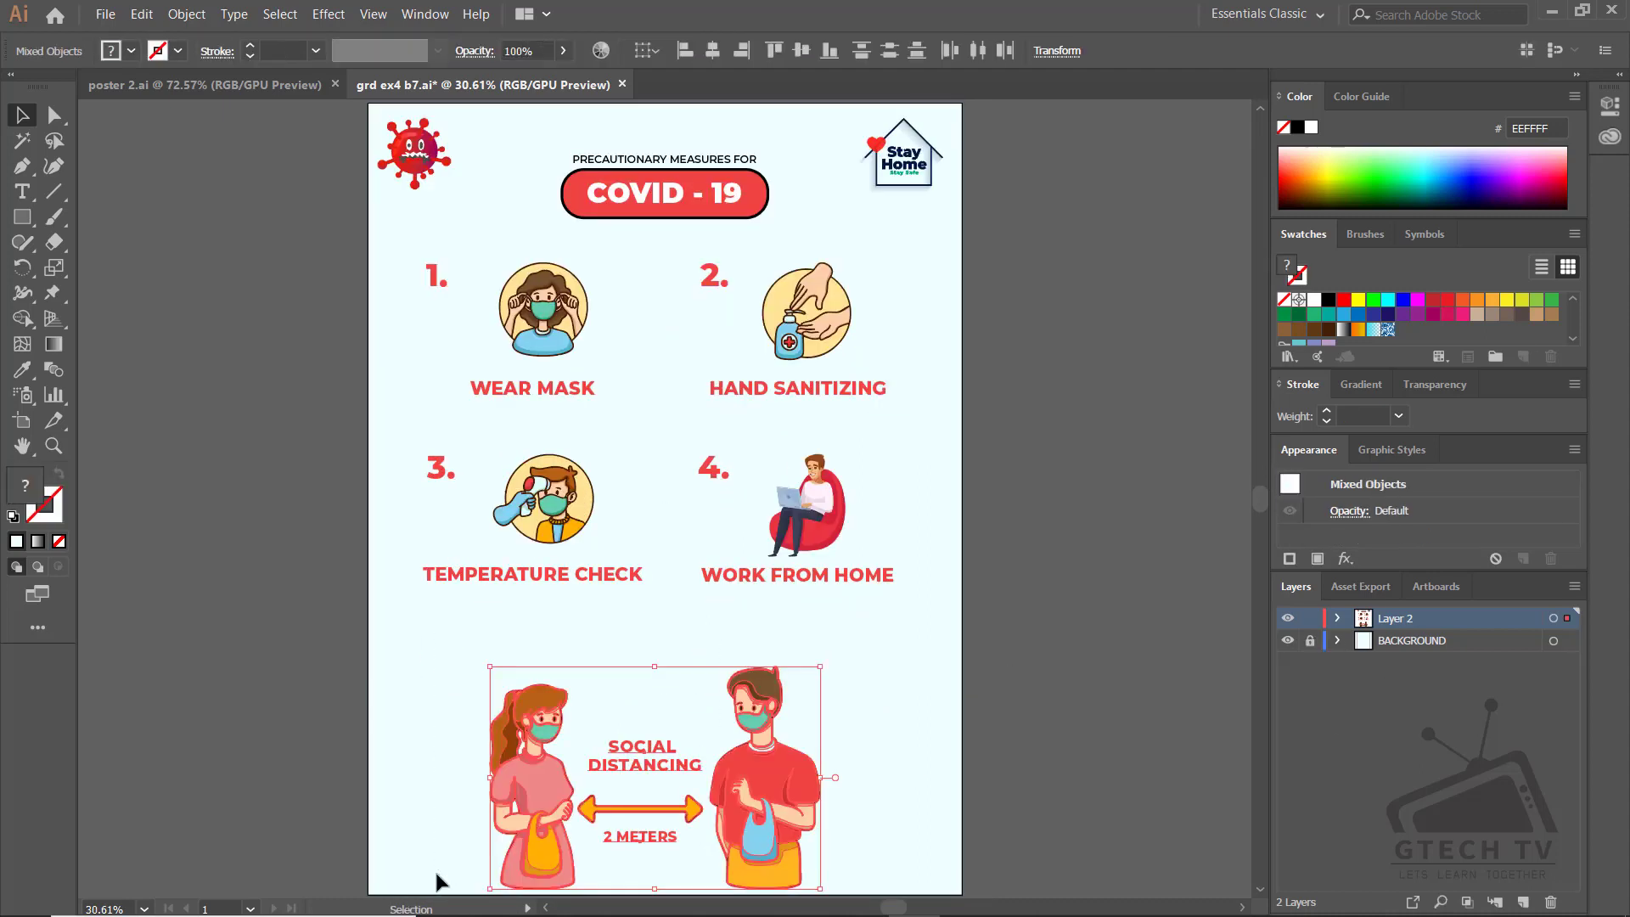
{"action": "key", "text": "Return"}
{"action": "key", "text": "Return"}
{"action": "left_click", "coordinate": [905, 647]}
{"action": "key", "text": "ctrl+z"}
{"action": "key", "text": "ctrl+z"}
{"action": "key", "text": "ctrl+z"}
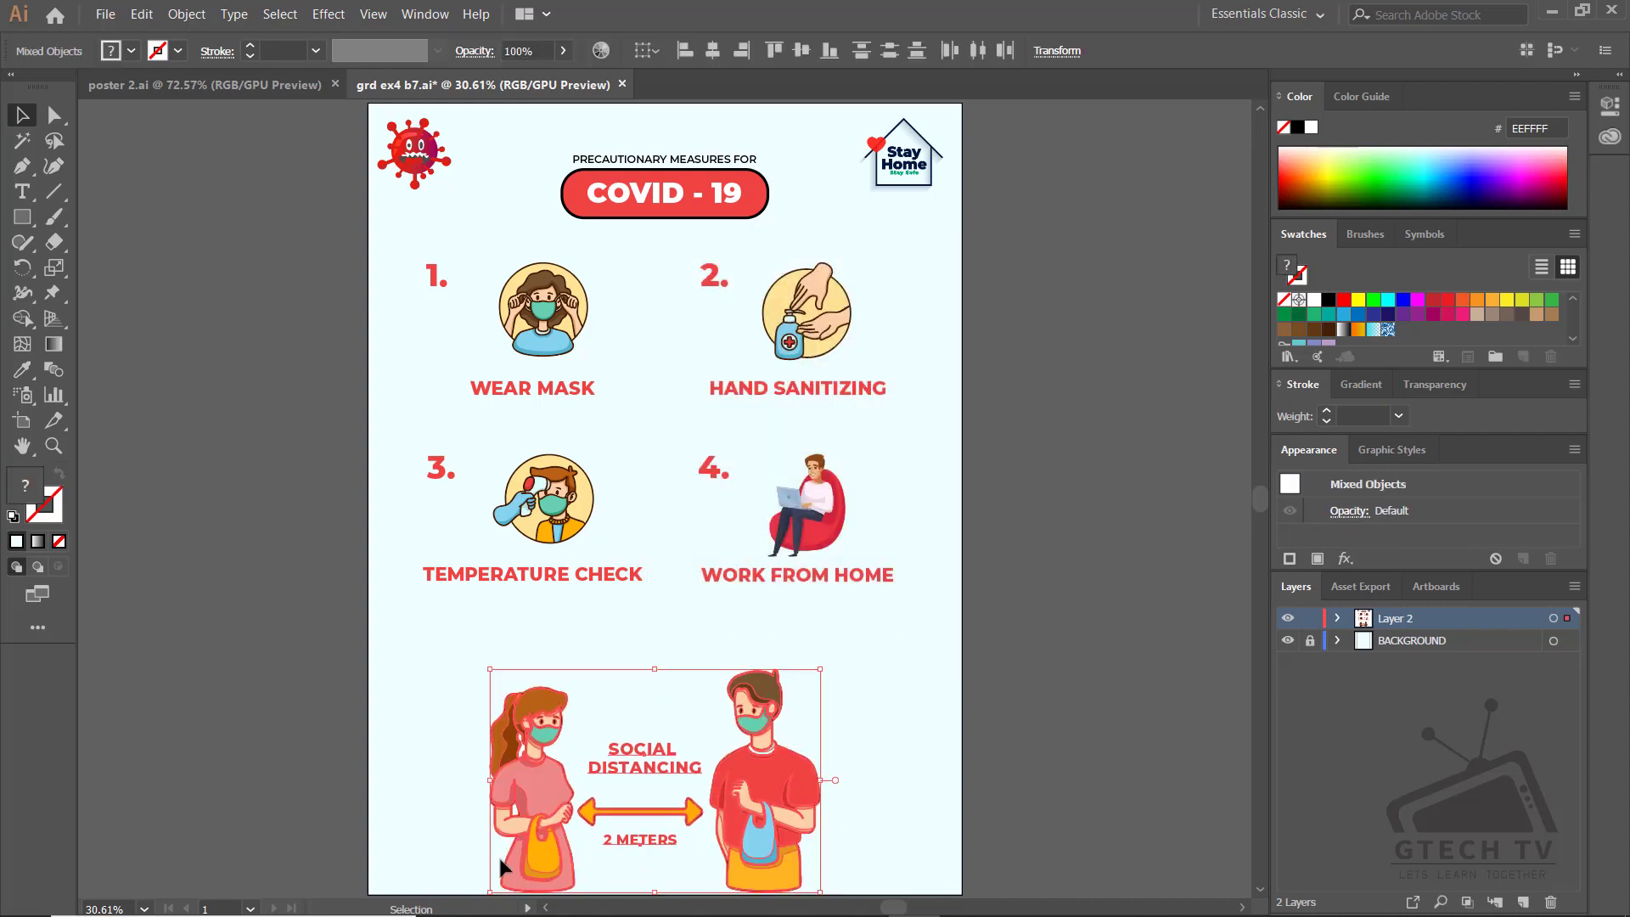
{"action": "key", "text": "a"}
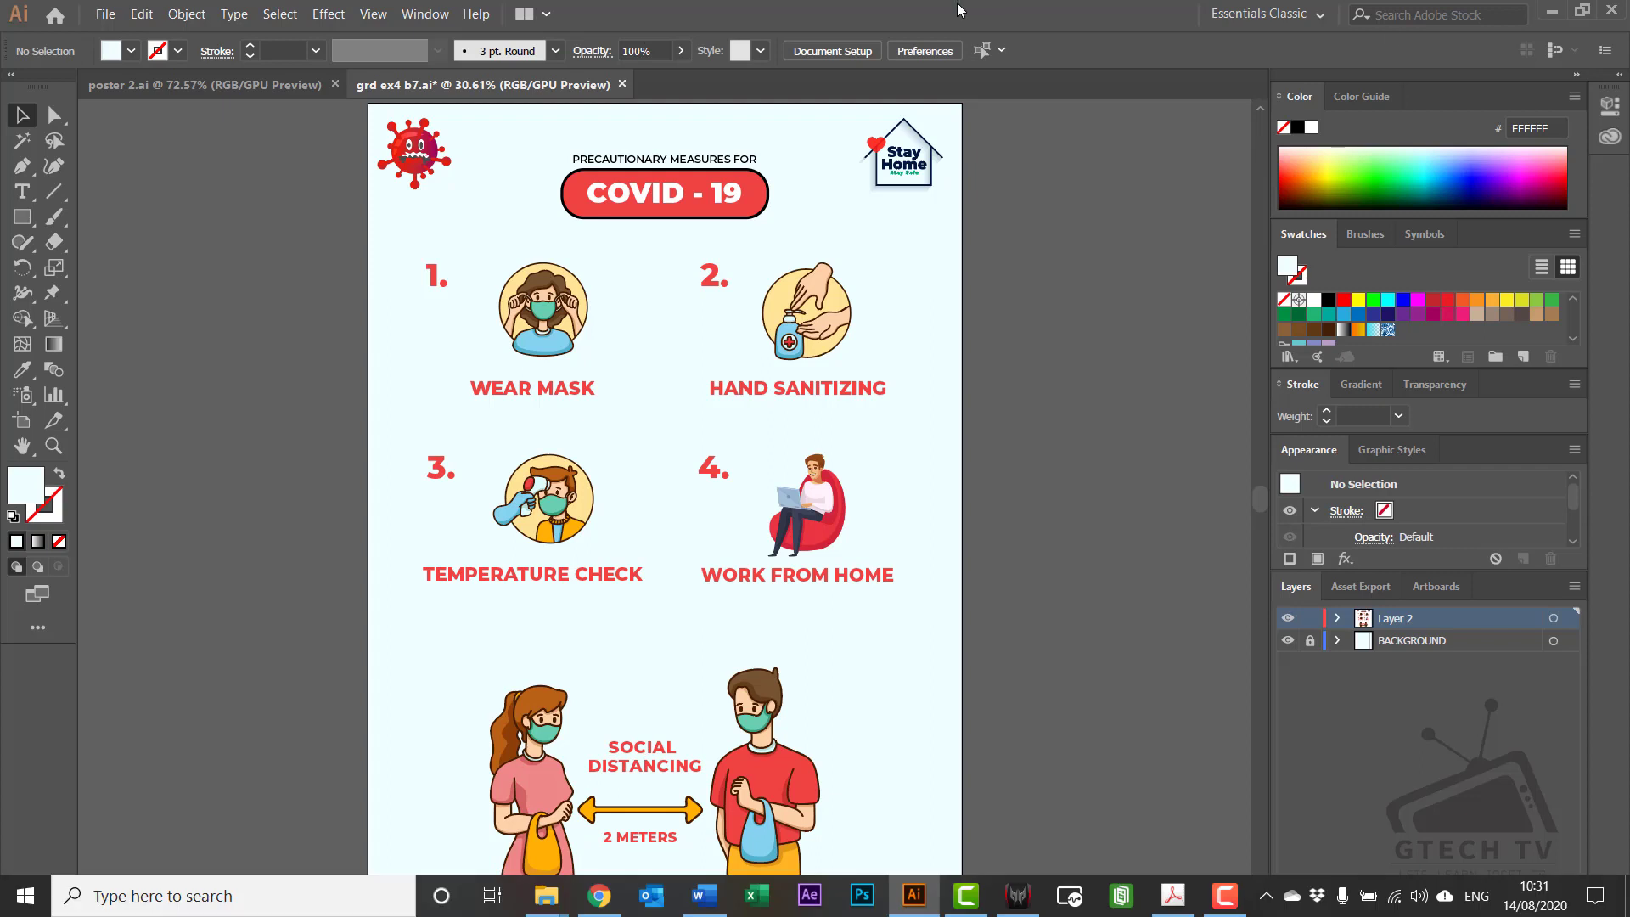
{"action": "left_click", "coordinate": [105, 13]}
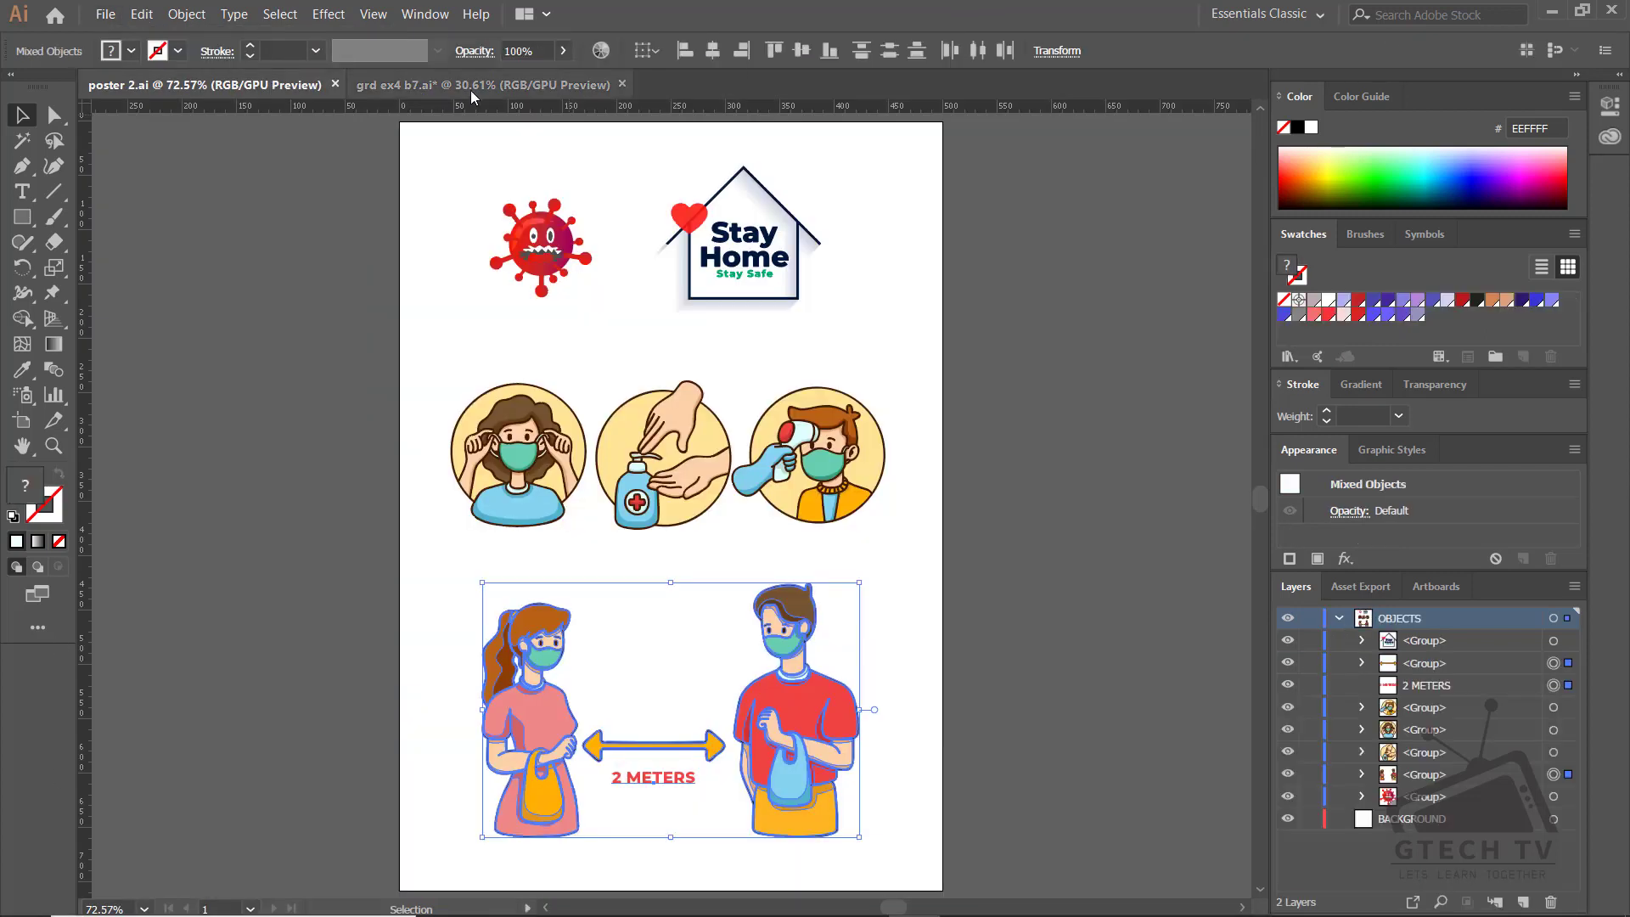
{"action": "left_click", "coordinate": [481, 85]}
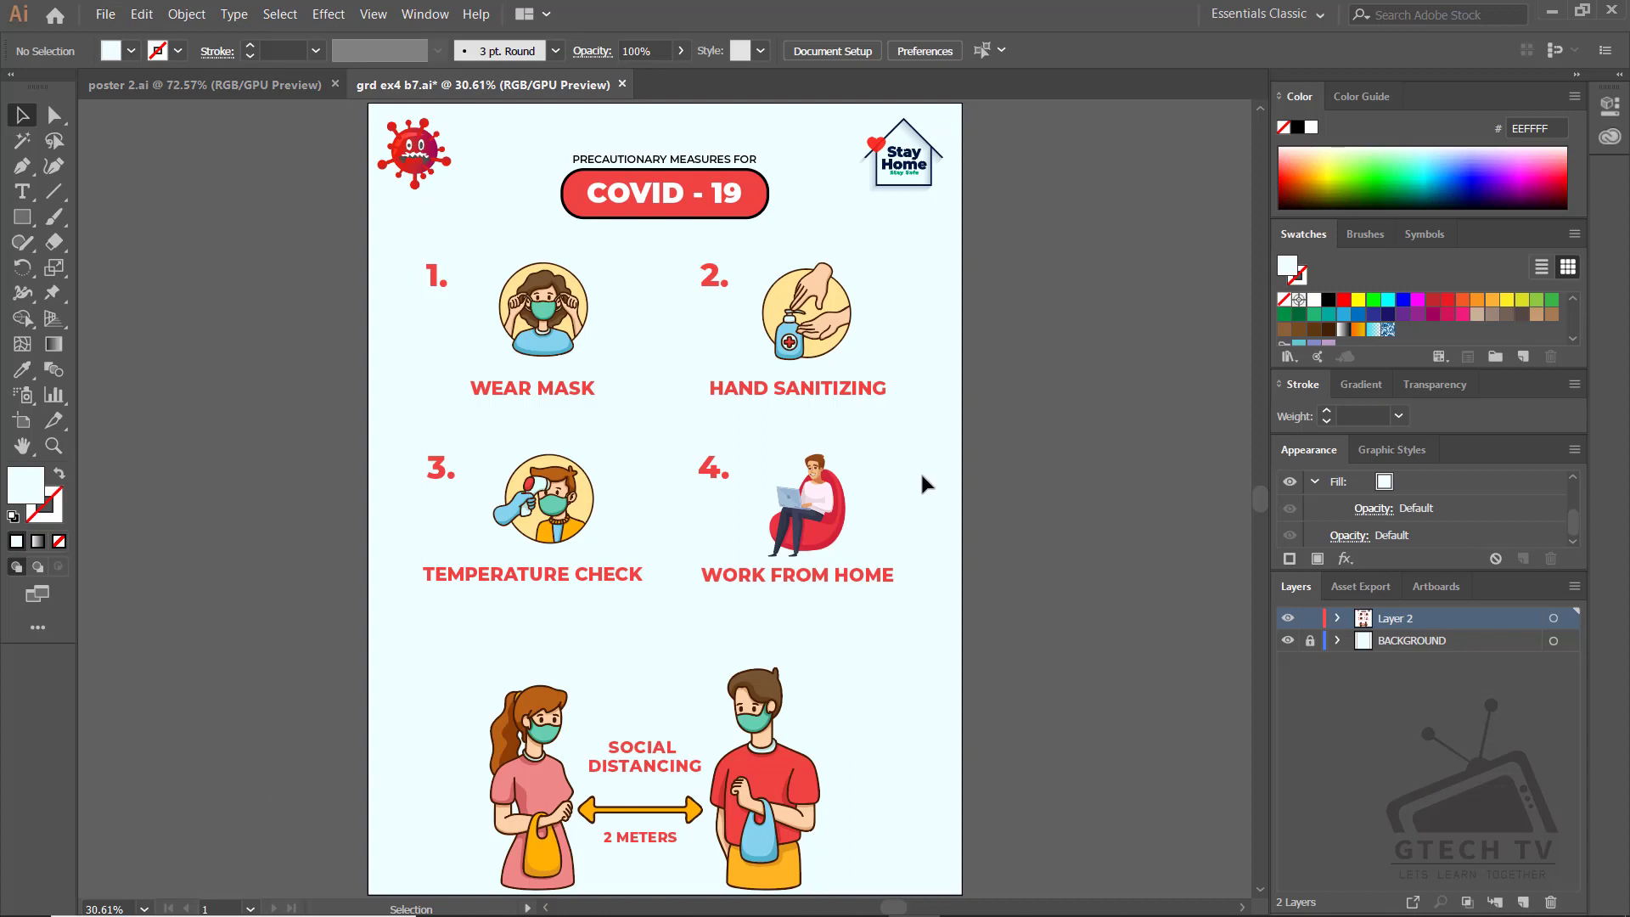
Move the coronavirus illustration above the SOCIAL DISTANCING text and lower its opacity until it is very faint
{"action": "left_click", "coordinate": [418, 155]}
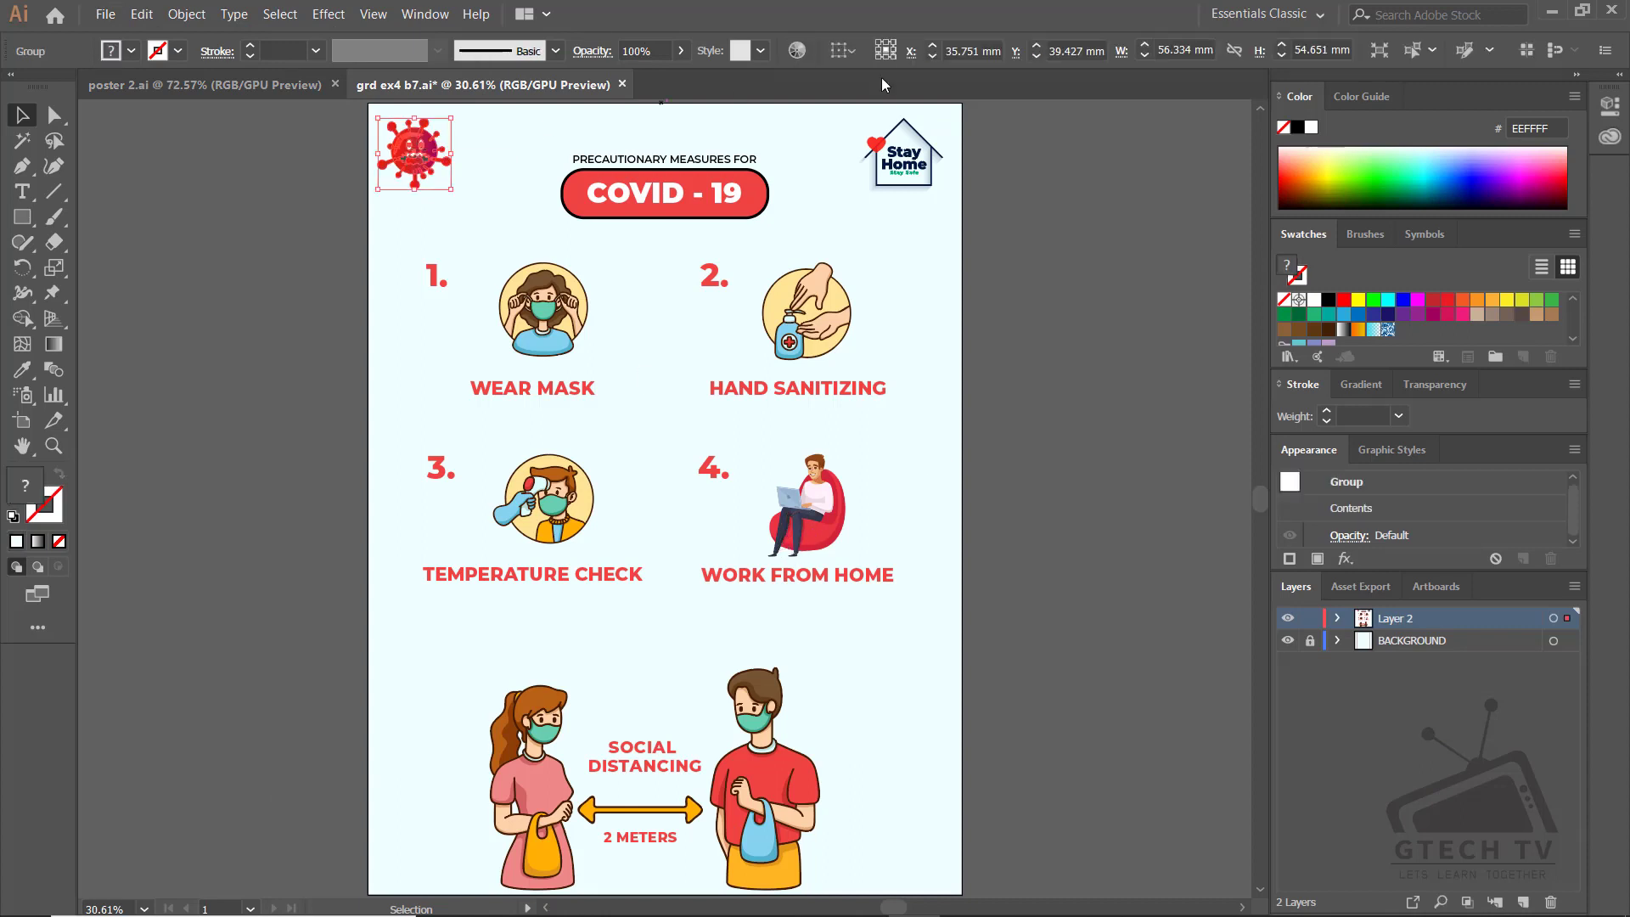
{"action": "left_click_drag", "start_coordinate": [675, 73], "coordinate": [632, 75]}
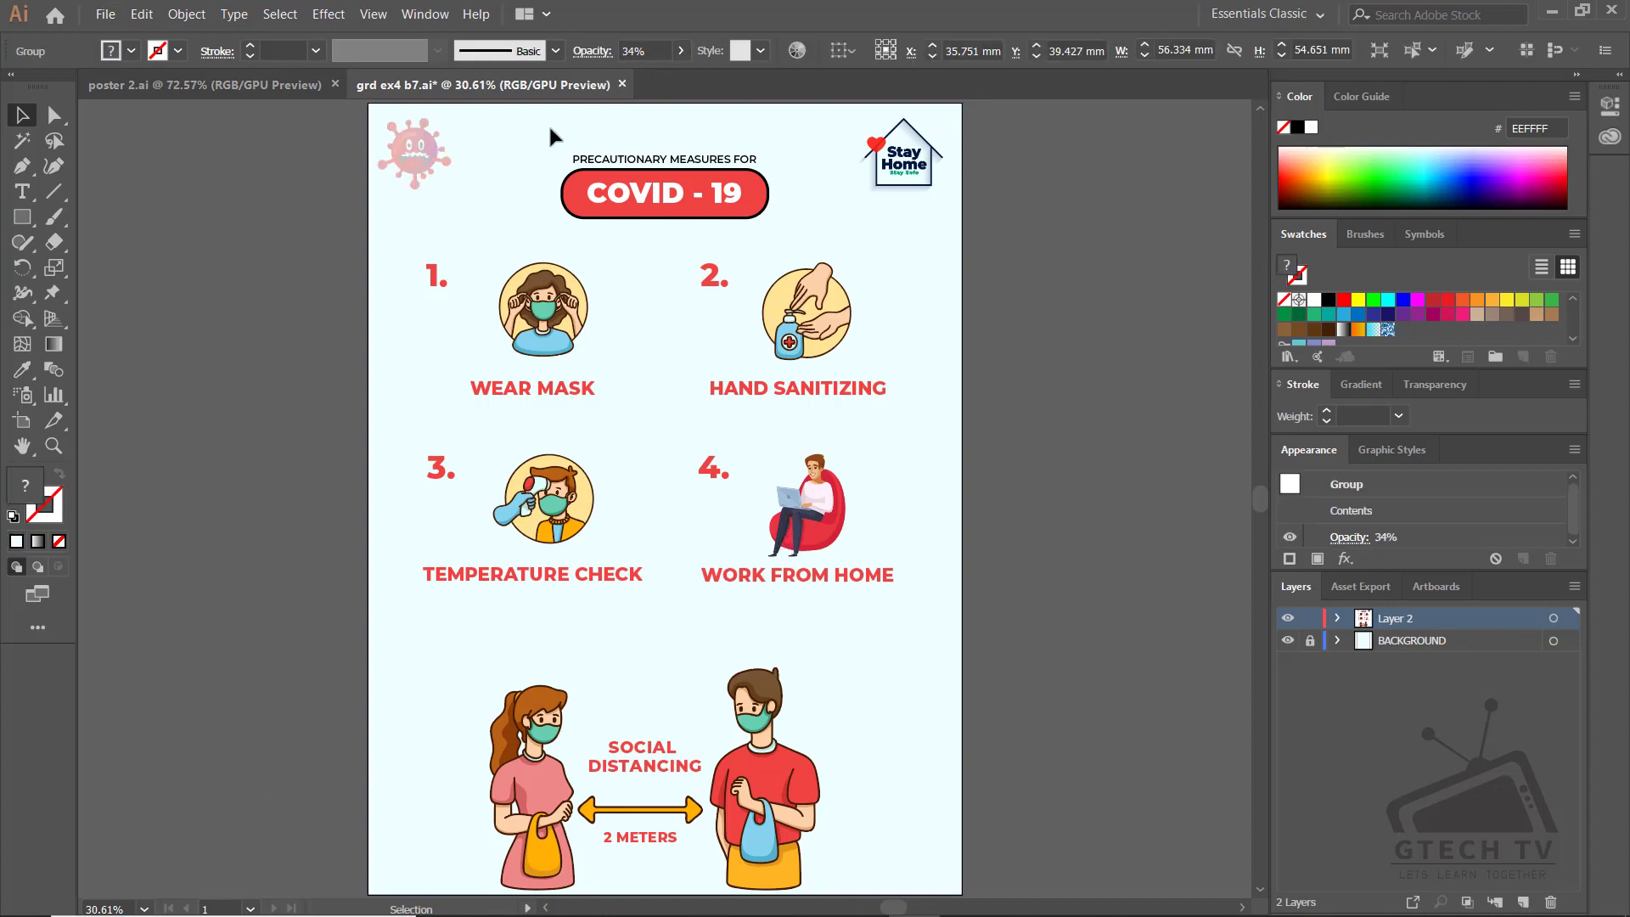
{"action": "left_click", "coordinate": [461, 145]}
{"action": "left_click_drag", "start_coordinate": [452, 194], "coordinate": [667, 711]}
{"action": "left_click", "coordinate": [680, 51]}
{"action": "left_click_drag", "start_coordinate": [632, 75], "coordinate": [606, 74]}
{"action": "left_click", "coordinate": [1047, 684]}
{"action": "left_click_drag", "start_coordinate": [666, 683], "coordinate": [667, 666]}
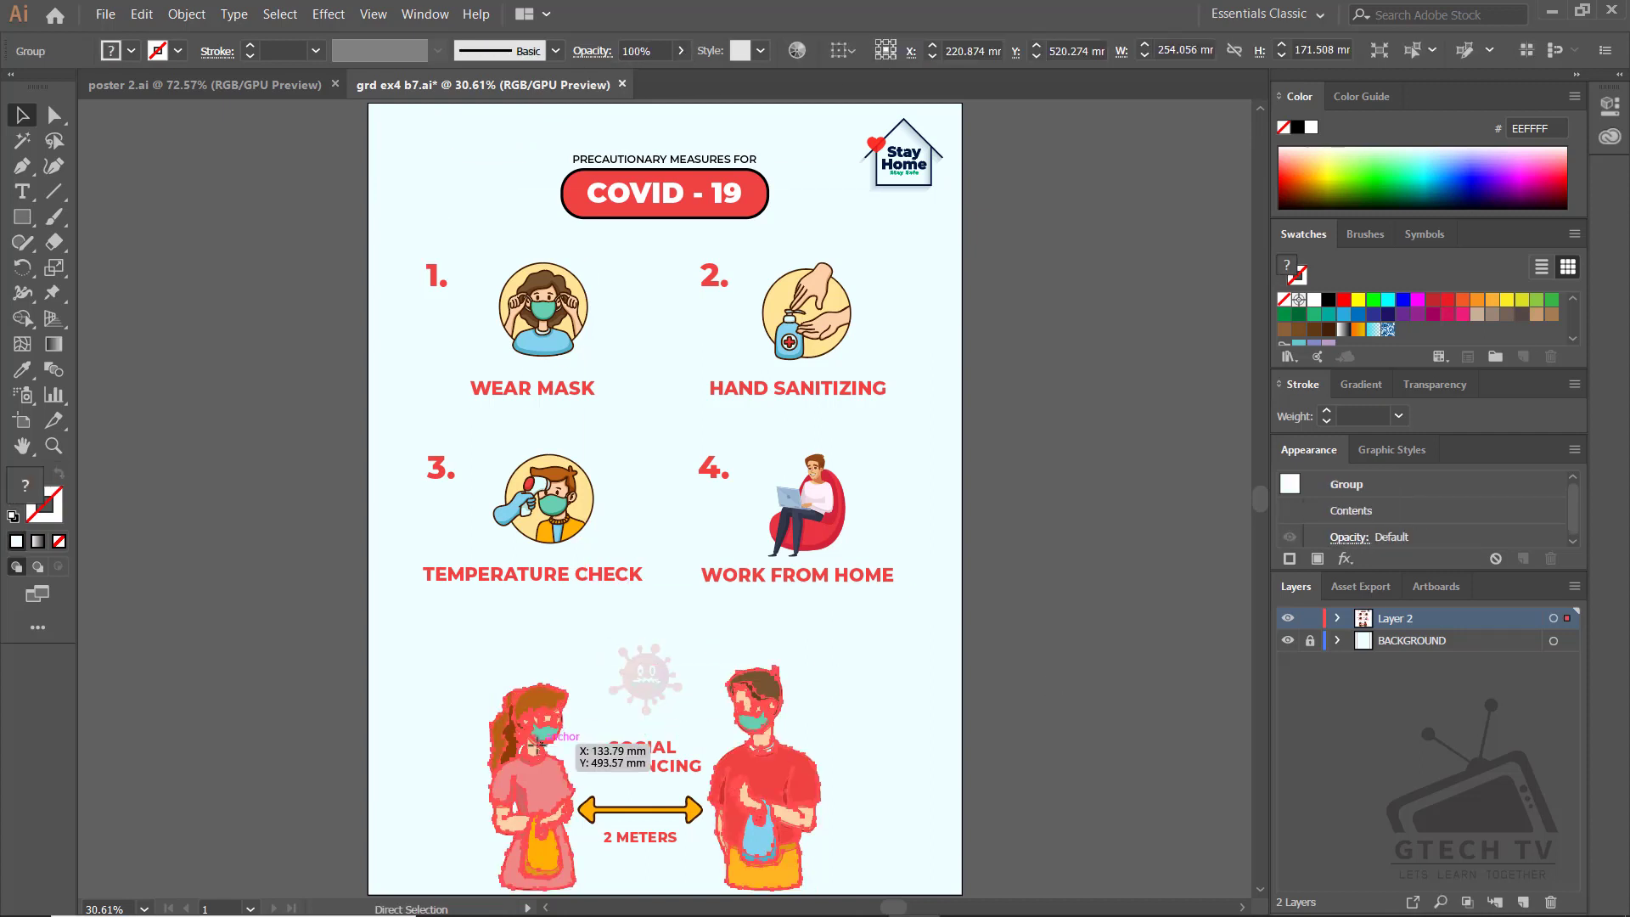
Separate the two people in the social distancing scene, moving the man right and the woman left
{"action": "left_click", "coordinate": [749, 788]}
{"action": "key", "text": "shift+Right"}
{"action": "key", "text": "shift+Right"}
{"action": "left_click", "coordinate": [551, 765]}
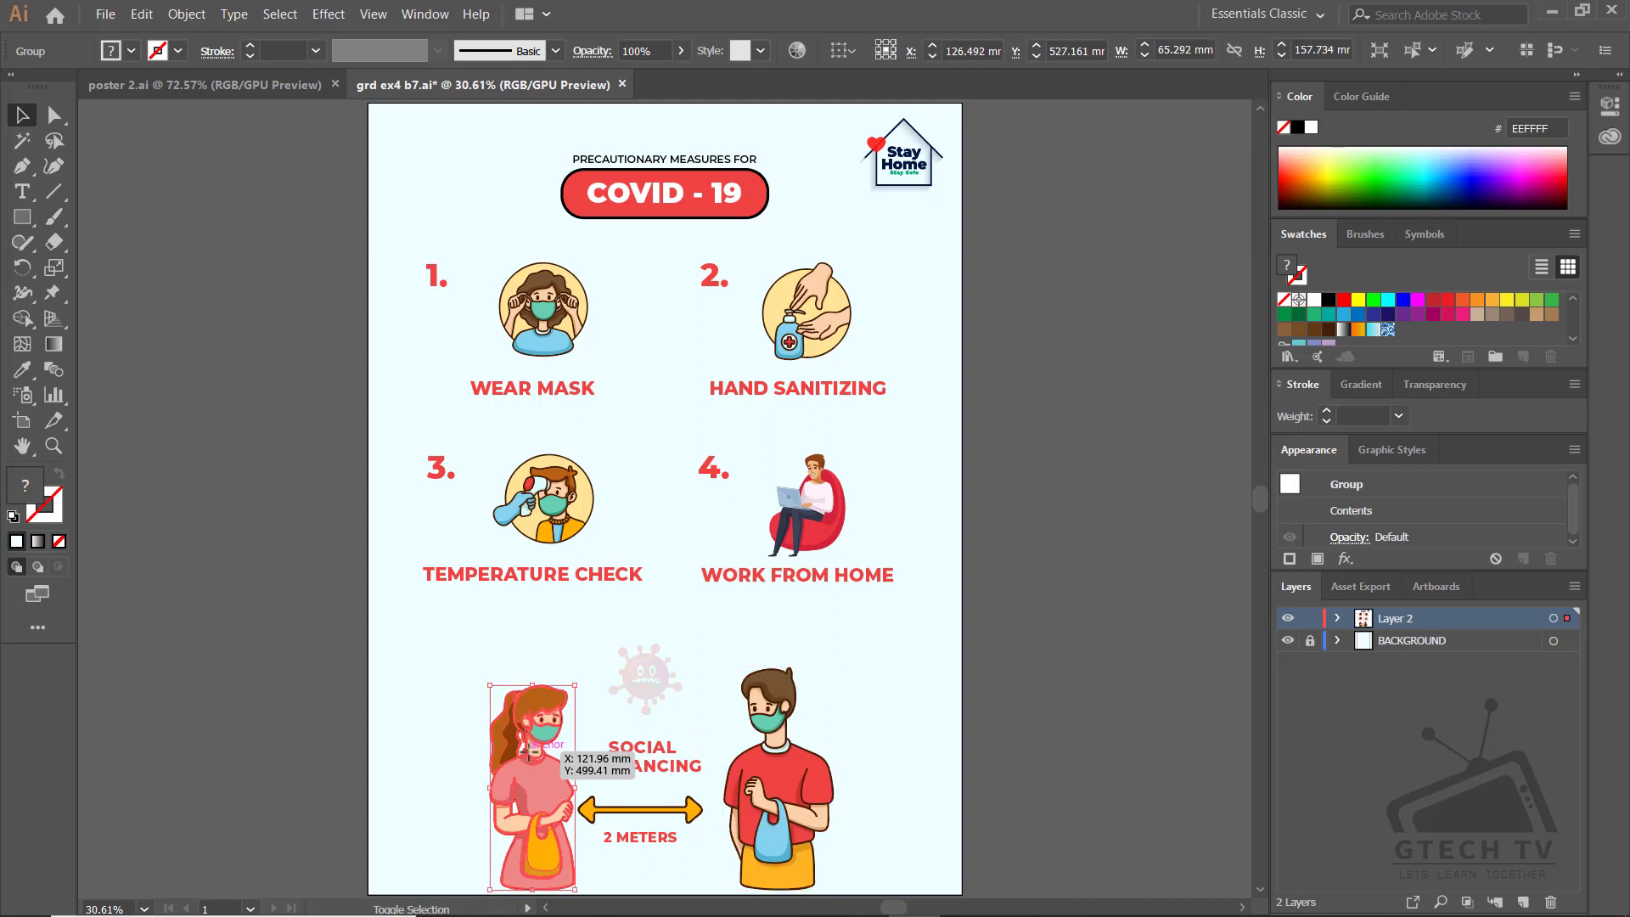
{"action": "key", "text": "shift+Left"}
{"action": "key", "text": "shift+Left"}
{"action": "key", "text": "shift+Left"}
{"action": "key", "text": "shift+Left"}
{"action": "key", "text": "shift+Left"}
{"action": "left_click", "coordinate": [763, 713]}
{"action": "key", "text": "shift+Right"}
{"action": "key", "text": "shift+Right"}
{"action": "left_click", "coordinate": [828, 630]}
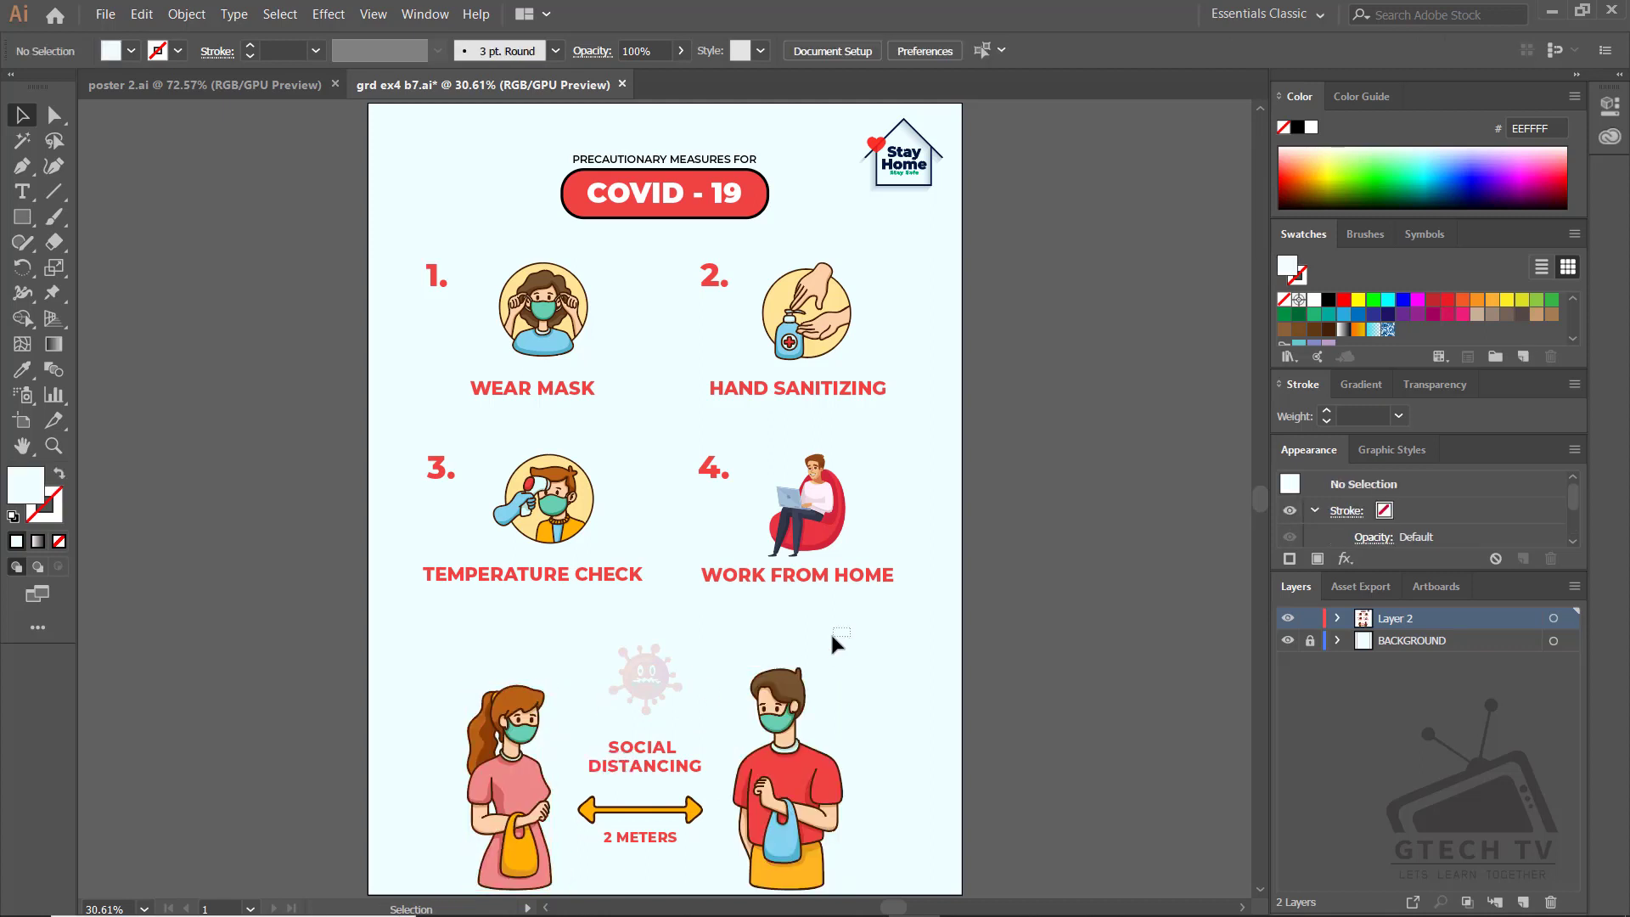
Group the two people, the arrow and the captions of the social distancing scene
{"action": "left_click_drag", "start_coordinate": [828, 630], "coordinate": [472, 841]}
{"action": "key", "text": "ctrl+z"}
{"action": "left_click", "coordinate": [729, 664]}
{"action": "left_click", "coordinate": [747, 872]}
{"action": "left_click_drag", "start_coordinate": [733, 879], "coordinate": [461, 764]}
{"action": "key", "text": "ctrl+g"}
{"action": "left_click", "coordinate": [720, 731]}
{"action": "left_click", "coordinate": [142, 174]}
Place a copy of the faded coronavirus in the poster's upper-left corner and set its opacity to 100%
{"action": "scroll", "coordinate": [645, 509], "scroll_direction": "up", "scroll_amount": 3}
{"action": "left_click_drag", "start_coordinate": [639, 751], "coordinate": [411, 235]}
{"action": "left_click", "coordinate": [635, 51]}
{"action": "type", "text": "100"}
{"action": "key", "text": "Return"}
{"action": "left_click", "coordinate": [600, 143]}
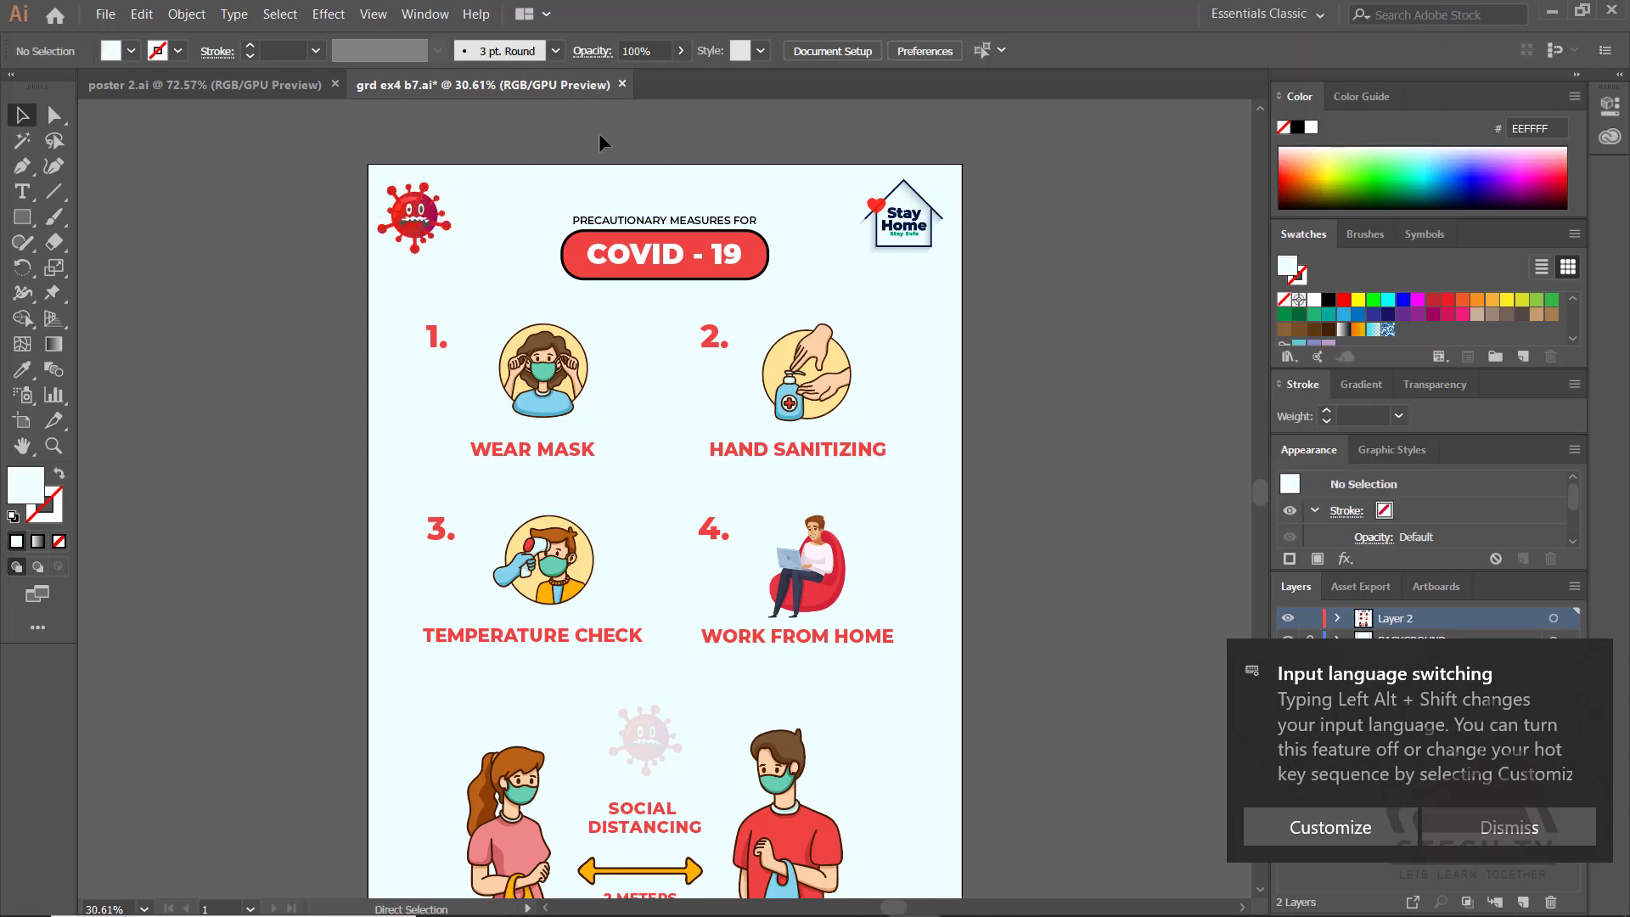
{"action": "scroll", "coordinate": [600, 142], "scroll_direction": "down", "scroll_amount": 3}
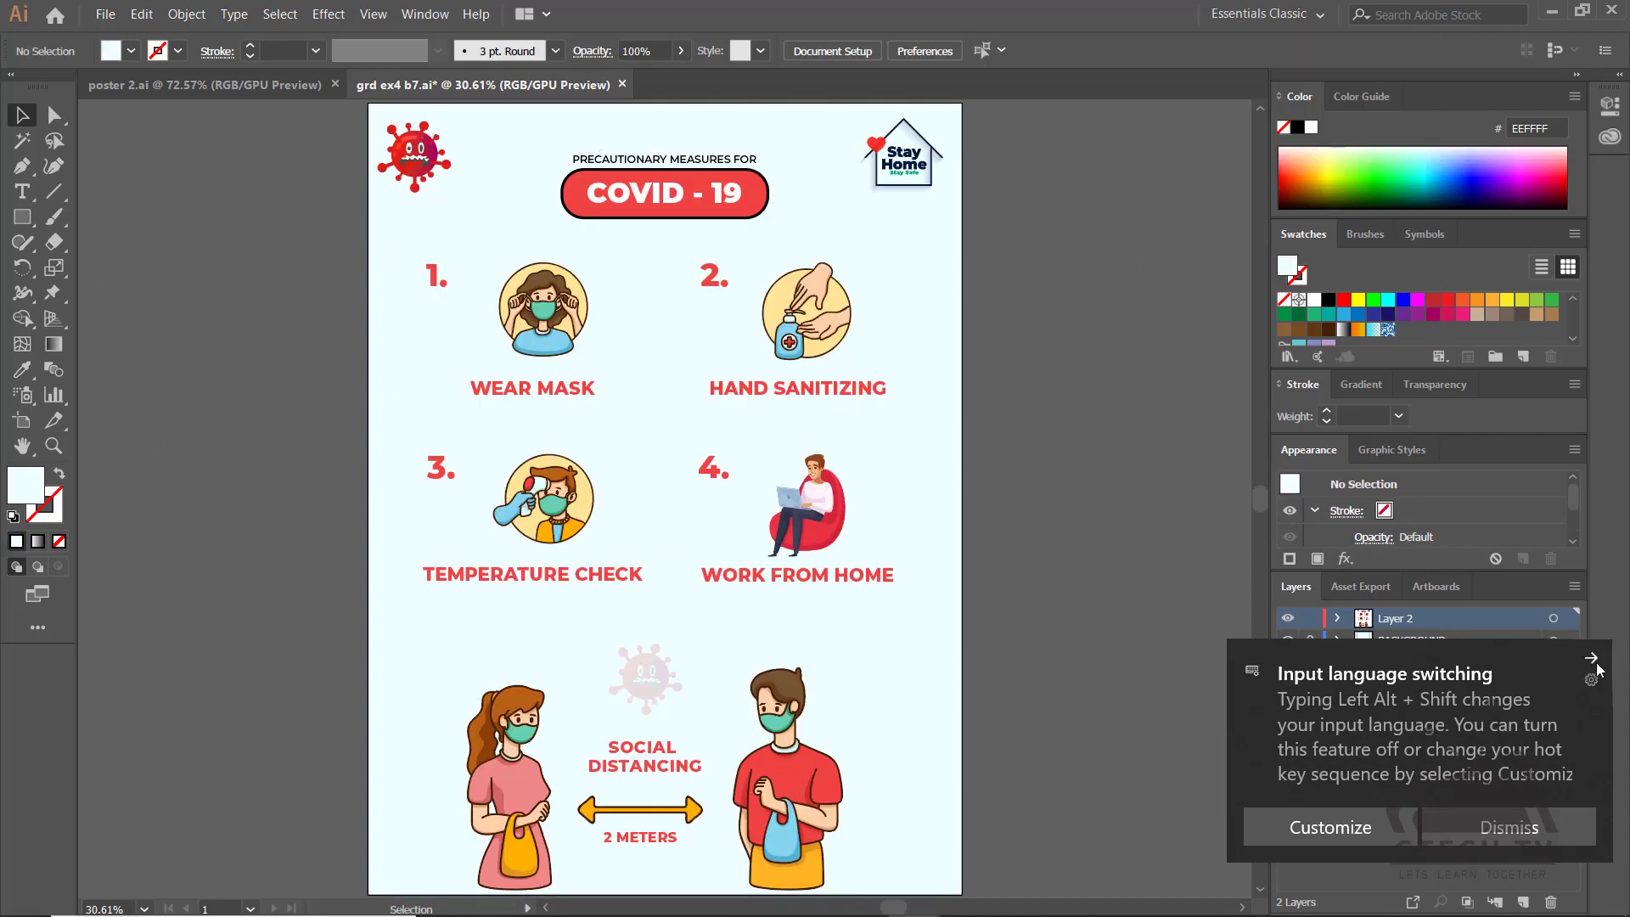
{"action": "left_click", "coordinate": [1594, 662]}
Nudge the four numbered illustrations and their labels down, between the title and the social distancing scene
{"action": "left_click_drag", "start_coordinate": [896, 267], "coordinate": [382, 618]}
{"action": "key", "text": "shift+Down"}
{"action": "key", "text": "shift+Down"}
{"action": "key", "text": "shift+Down"}
{"action": "key", "text": "shift+Down"}
{"action": "key", "text": "shift+Down"}
{"action": "left_click", "coordinate": [661, 435]}
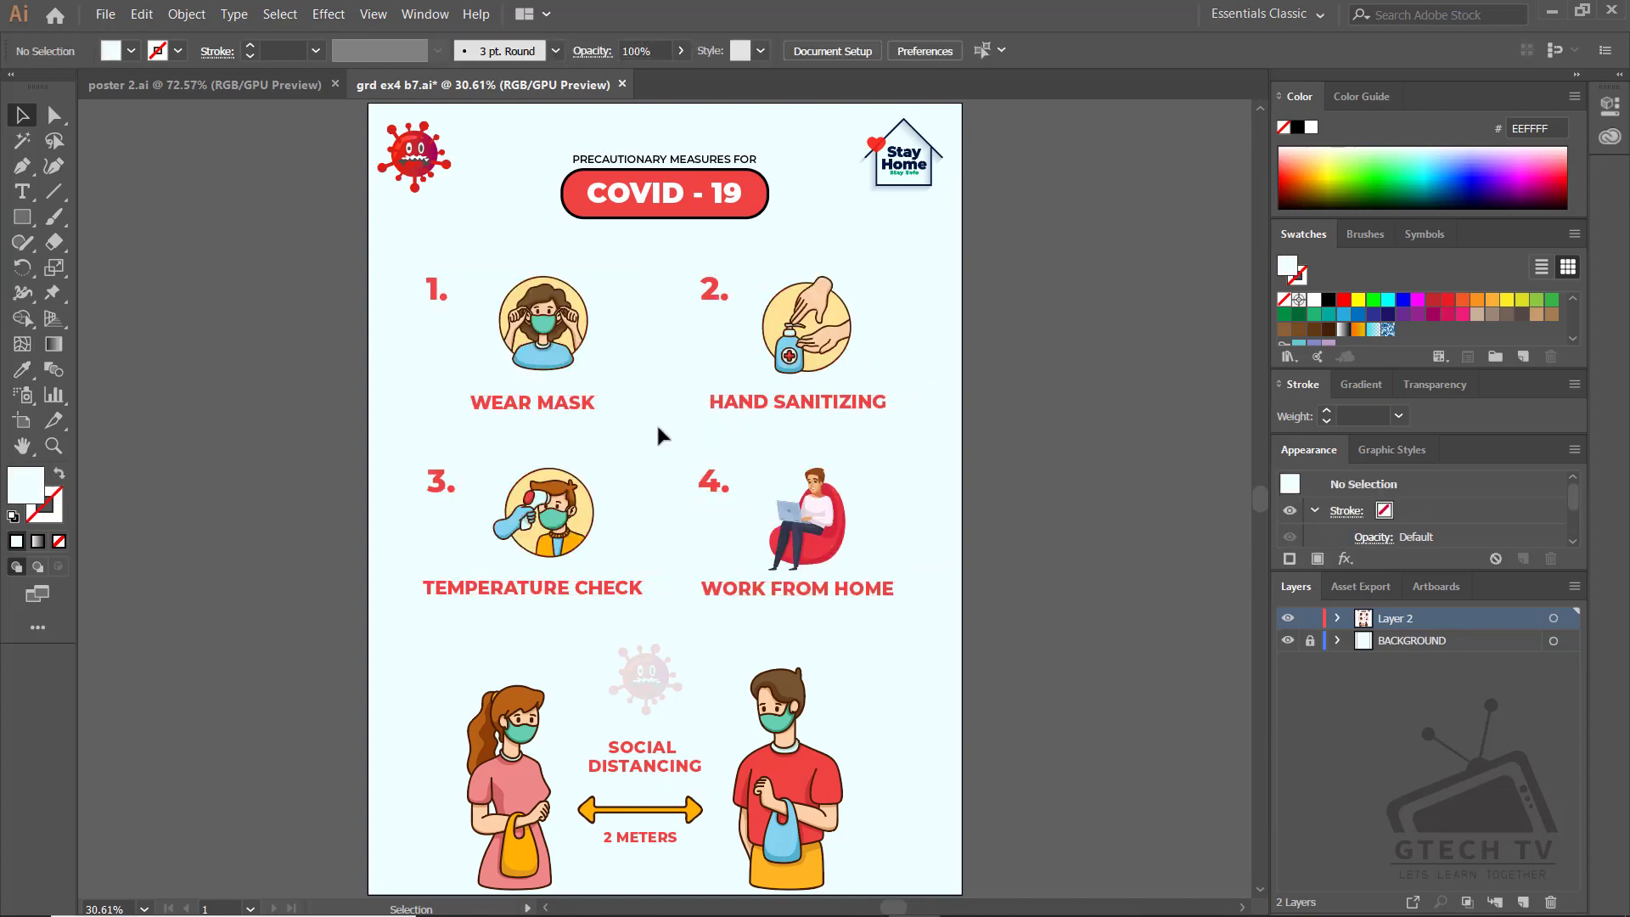
Expand the contents of Layer 2 and copy the GTech TV logo from its image file into the poster
{"action": "left_click", "coordinate": [1337, 618]}
{"action": "left_click", "coordinate": [712, 407]}
{"action": "left_click", "coordinate": [526, 390]}
{"action": "left_click", "coordinate": [798, 588]}
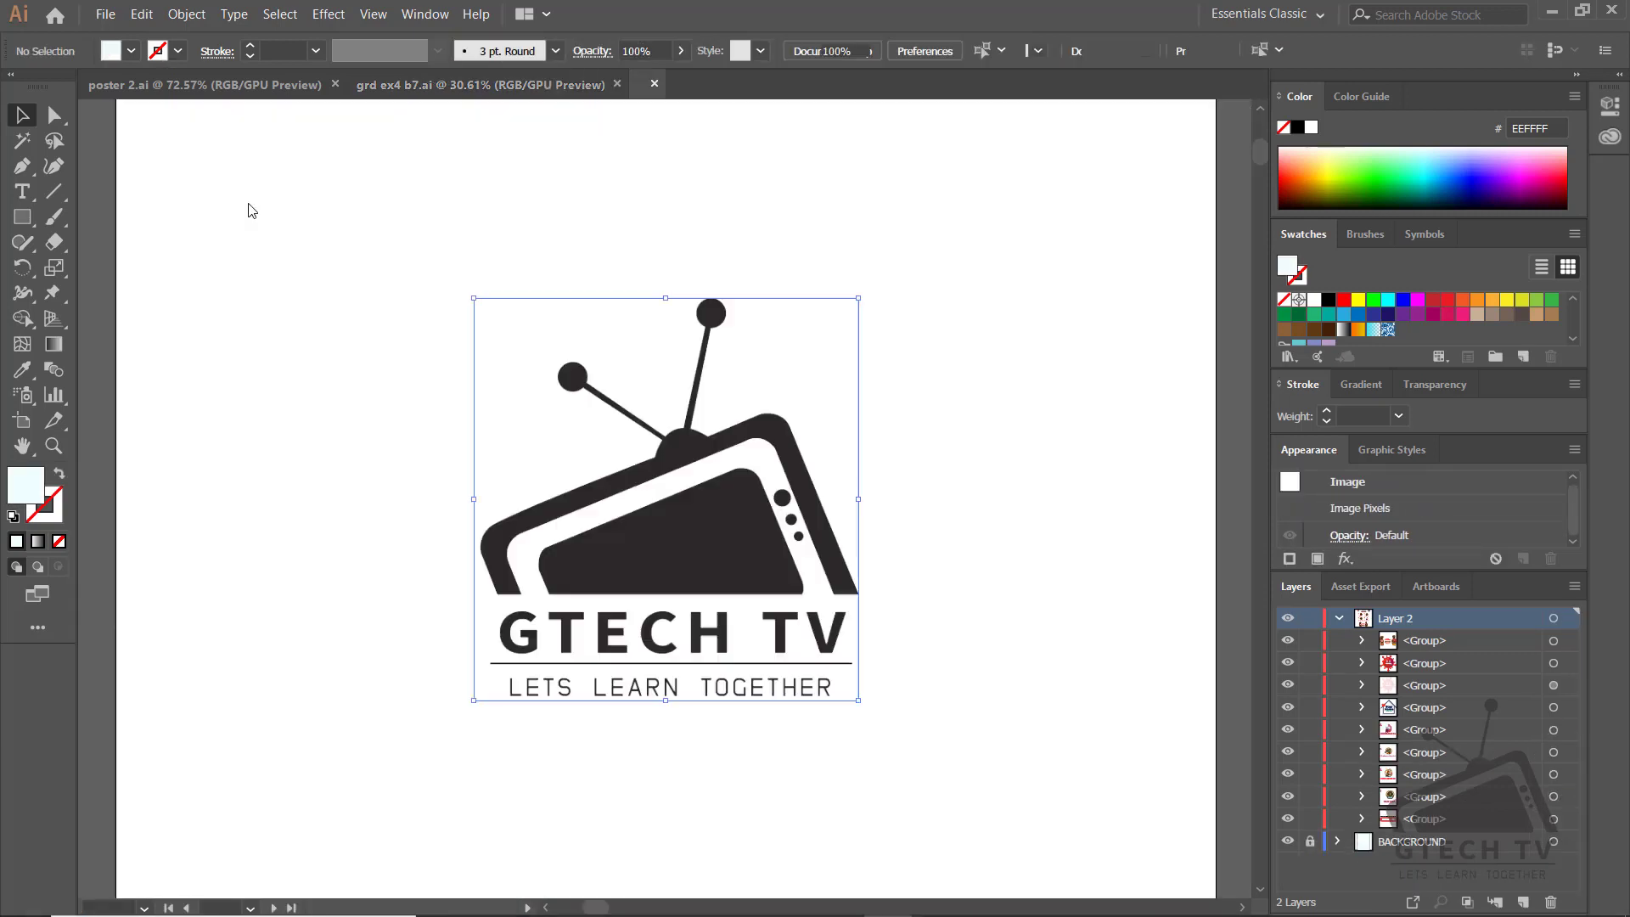
{"action": "left_click_drag", "start_coordinate": [662, 554], "coordinate": [840, 712]}
{"action": "left_click_drag", "start_coordinate": [944, 792], "coordinate": [763, 566]}
Set the logo's opacity to 14% and position it over the four numbered illustrations as a watermark
{"action": "left_click", "coordinate": [881, 50]}
{"action": "left_click_drag", "start_coordinate": [880, 77], "coordinate": [811, 78]}
{"action": "left_click", "coordinate": [880, 51]}
{"action": "left_click_drag", "start_coordinate": [763, 566], "coordinate": [846, 653]}
{"action": "left_click_drag", "start_coordinate": [712, 508], "coordinate": [716, 490]}
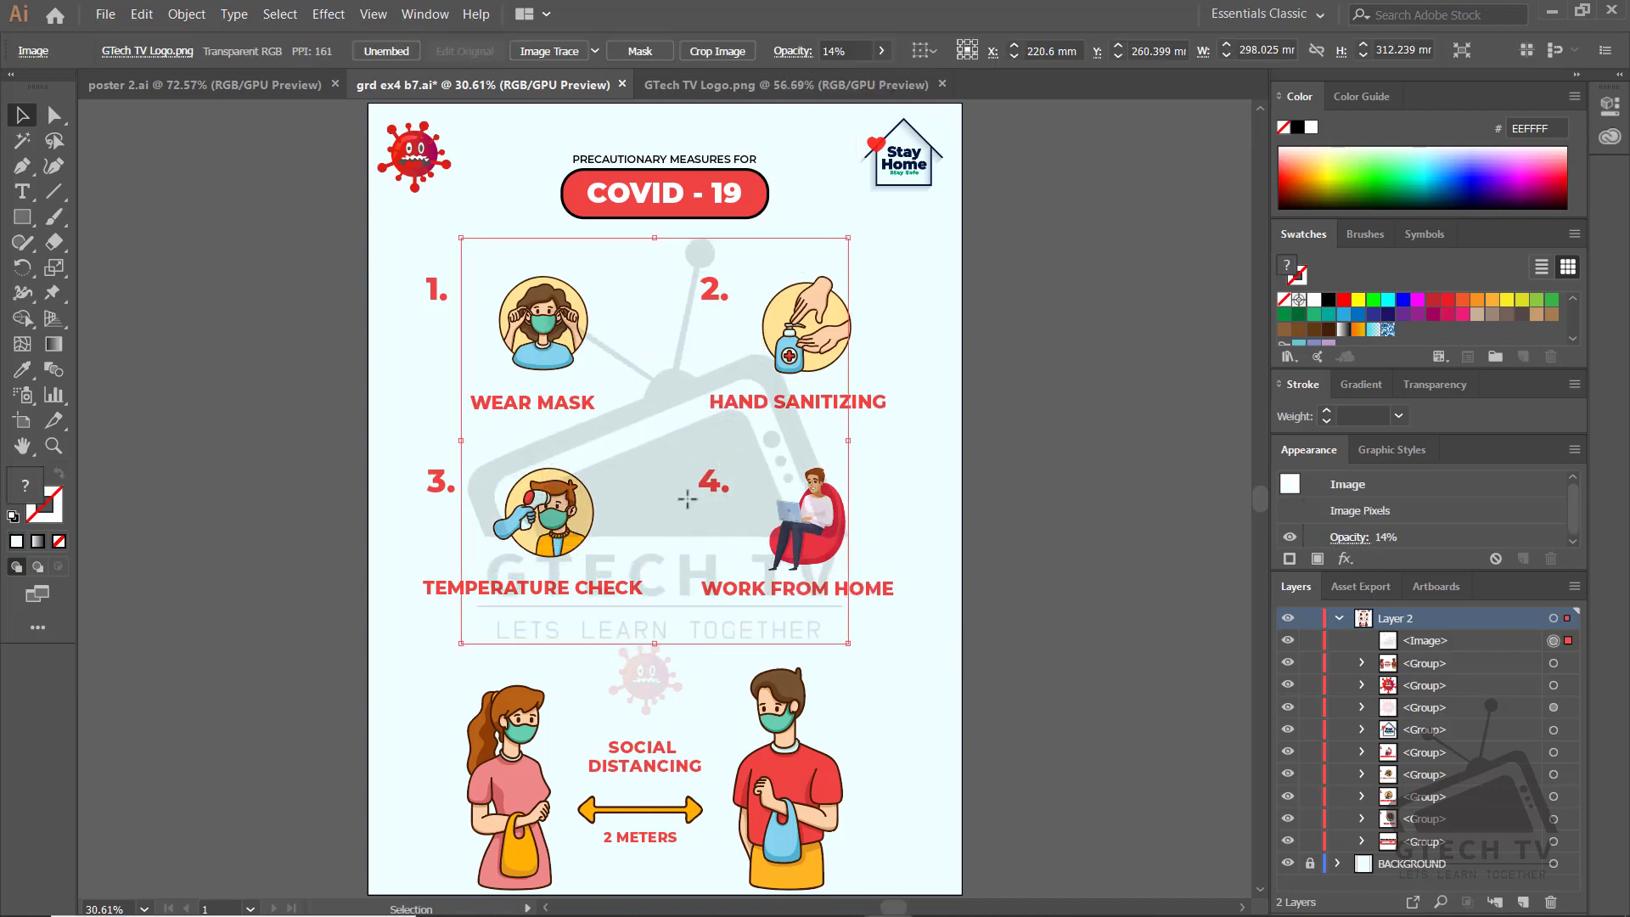
Shift the logo watermark slightly up and right over the illustrations and lower its opacity a little further
{"action": "left_click", "coordinate": [851, 643]}
{"action": "left_click", "coordinate": [782, 618]}
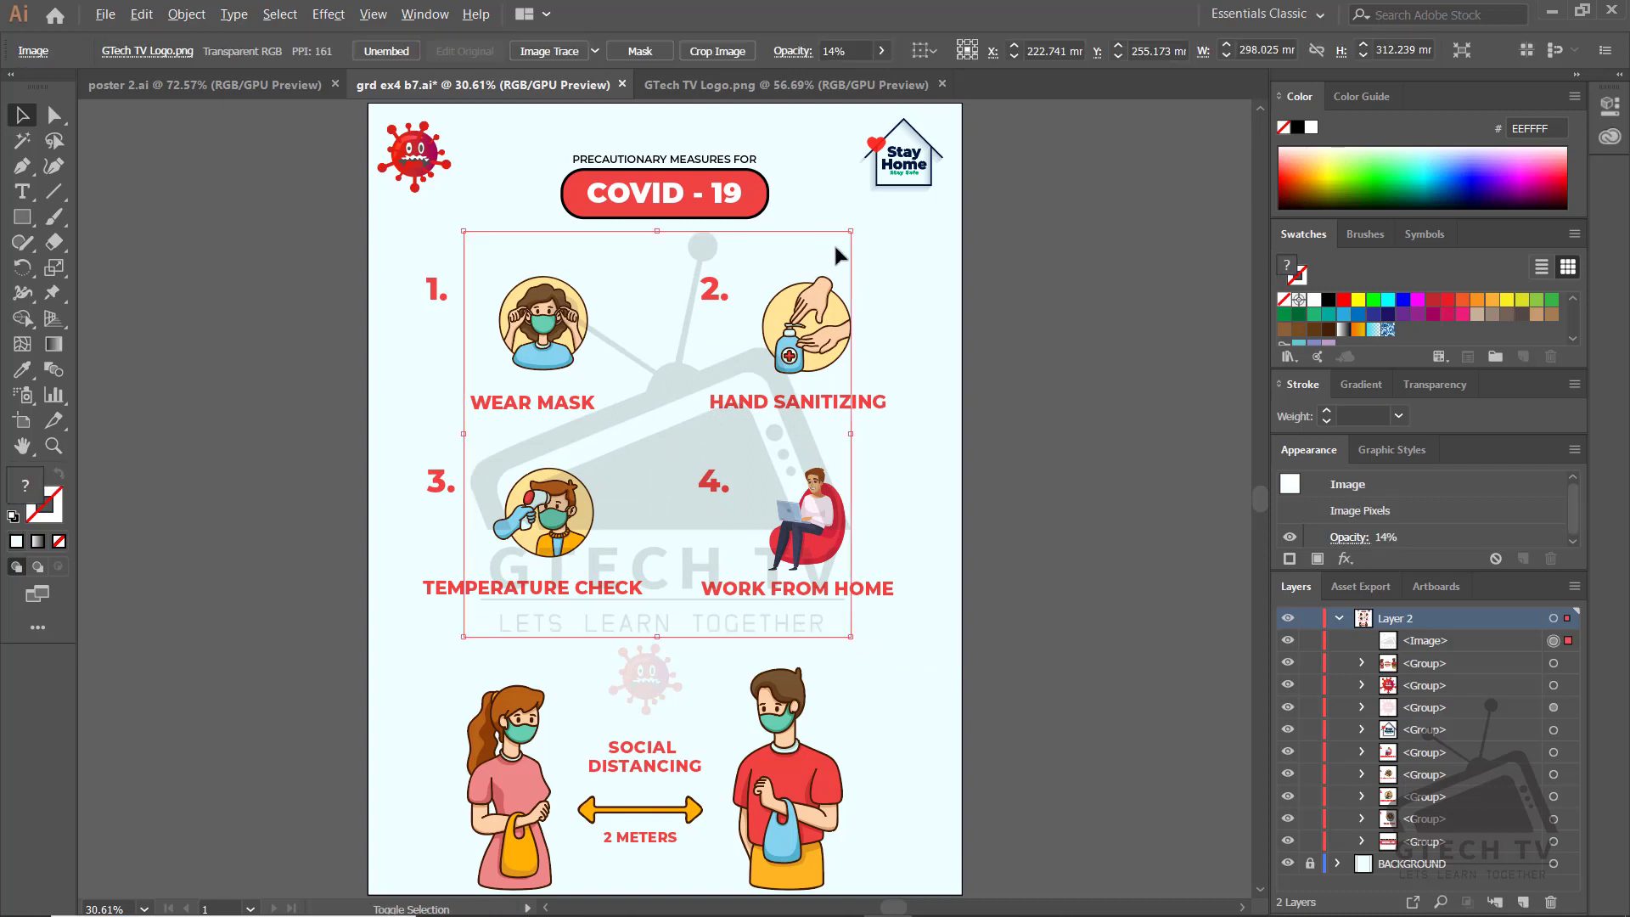
{"action": "left_click", "coordinate": [949, 300]}
{"action": "left_click", "coordinate": [836, 263]}
{"action": "left_click", "coordinate": [881, 51]}
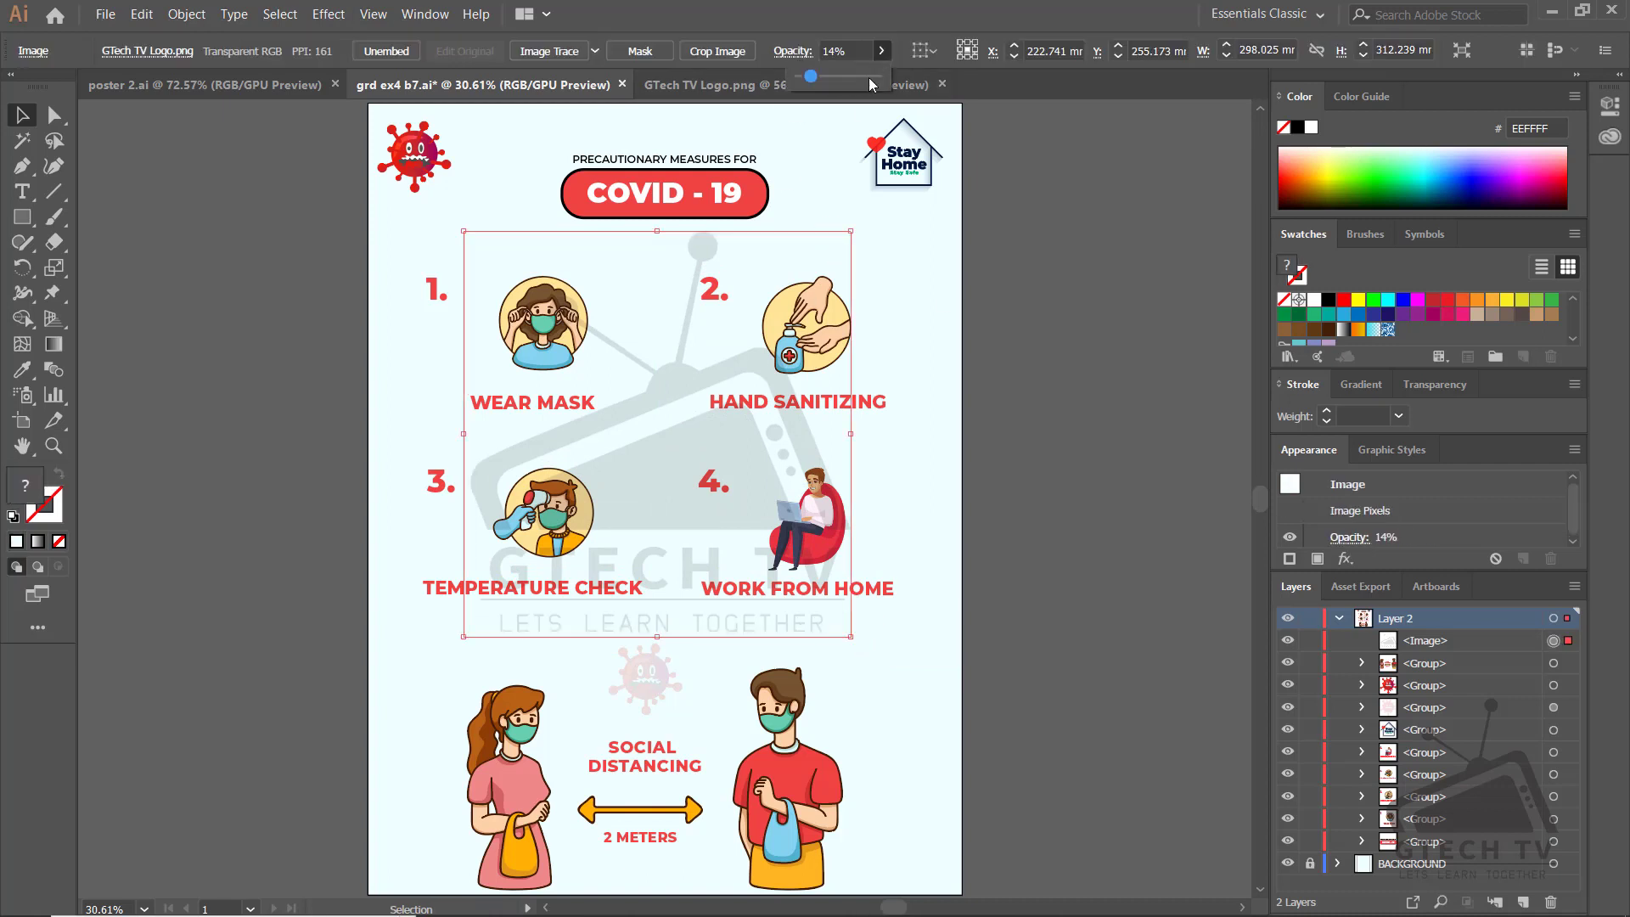
{"action": "left_click_drag", "start_coordinate": [811, 77], "coordinate": [806, 78]}
{"action": "left_click", "coordinate": [1090, 325]}
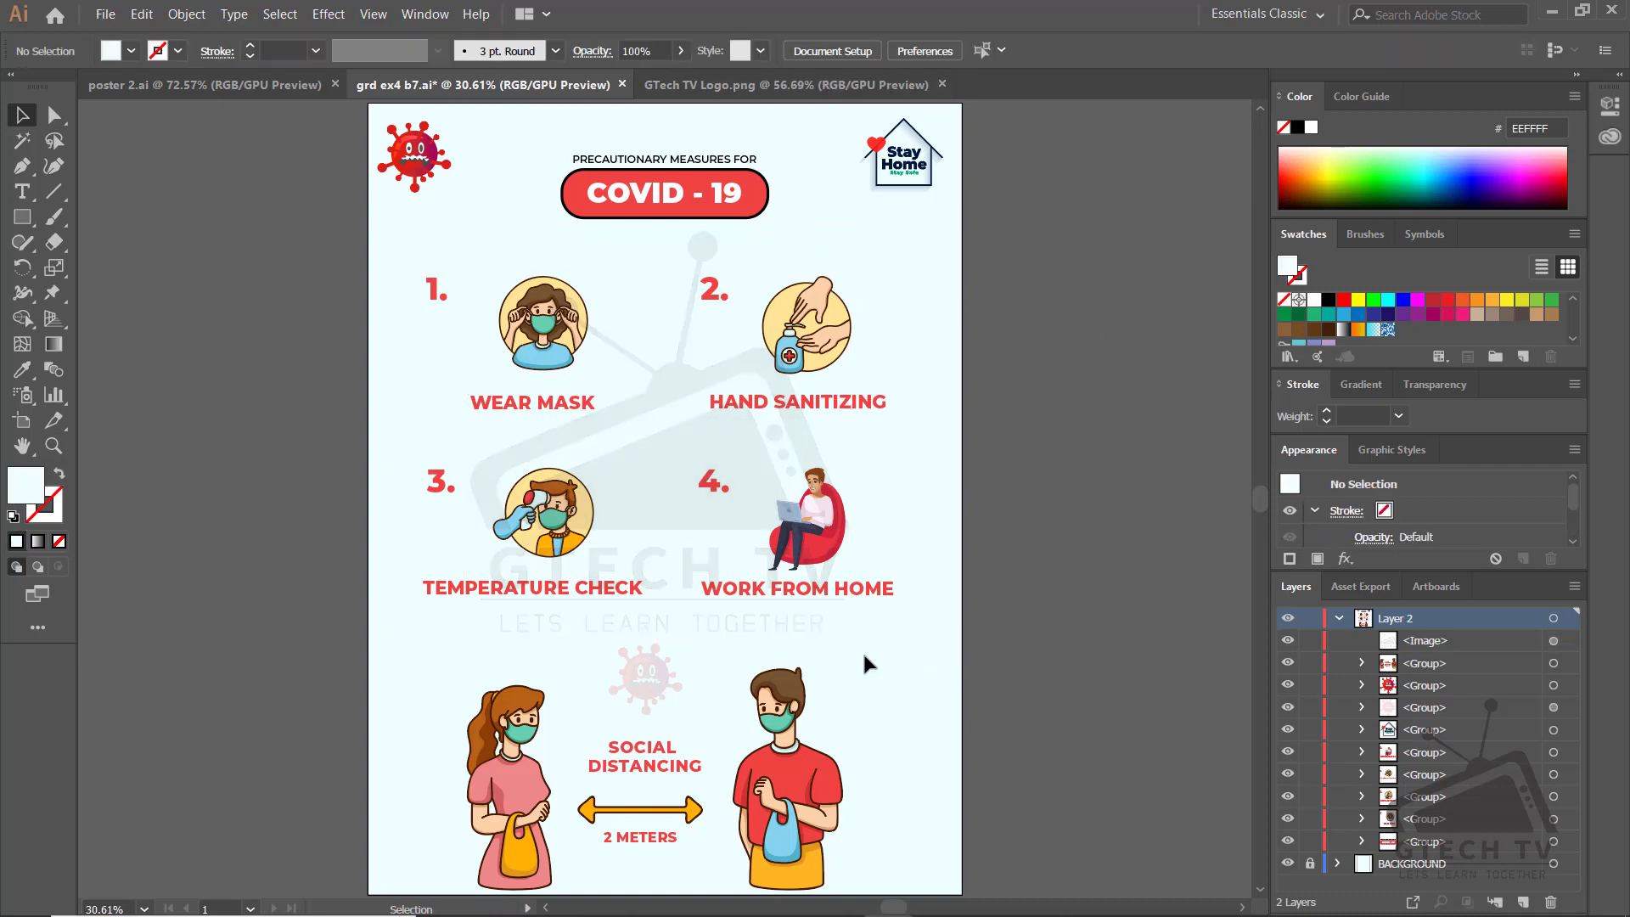
Nudge the social distancing scene to the right, together with the faded coronavirus above it
{"action": "left_click_drag", "start_coordinate": [866, 664], "coordinate": [444, 877]}
{"action": "key", "text": "shift+Right"}
{"action": "key", "text": "shift+Right"}
{"action": "key", "text": "shift+Right"}
{"action": "key", "text": "shift+Right"}
{"action": "left_click", "coordinate": [1063, 755]}
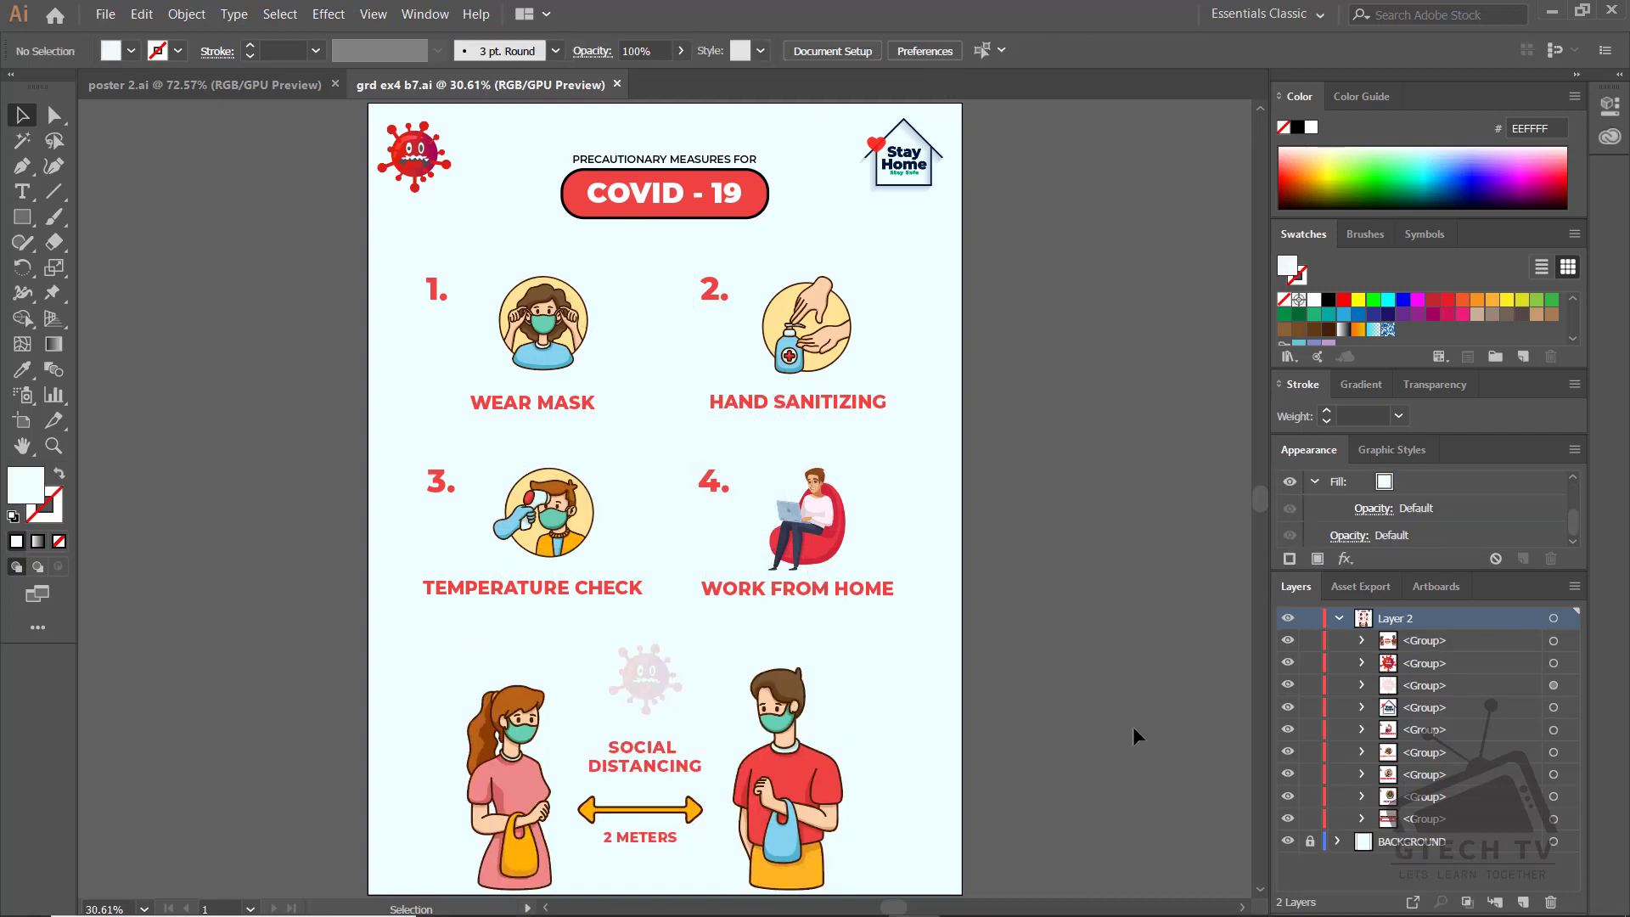
Switch to the exercise PDF in Adobe Acrobat and copy the problem statement paragraph with its Covered Topics line
{"action": "mouse_move", "coordinate": [1037, 878]}
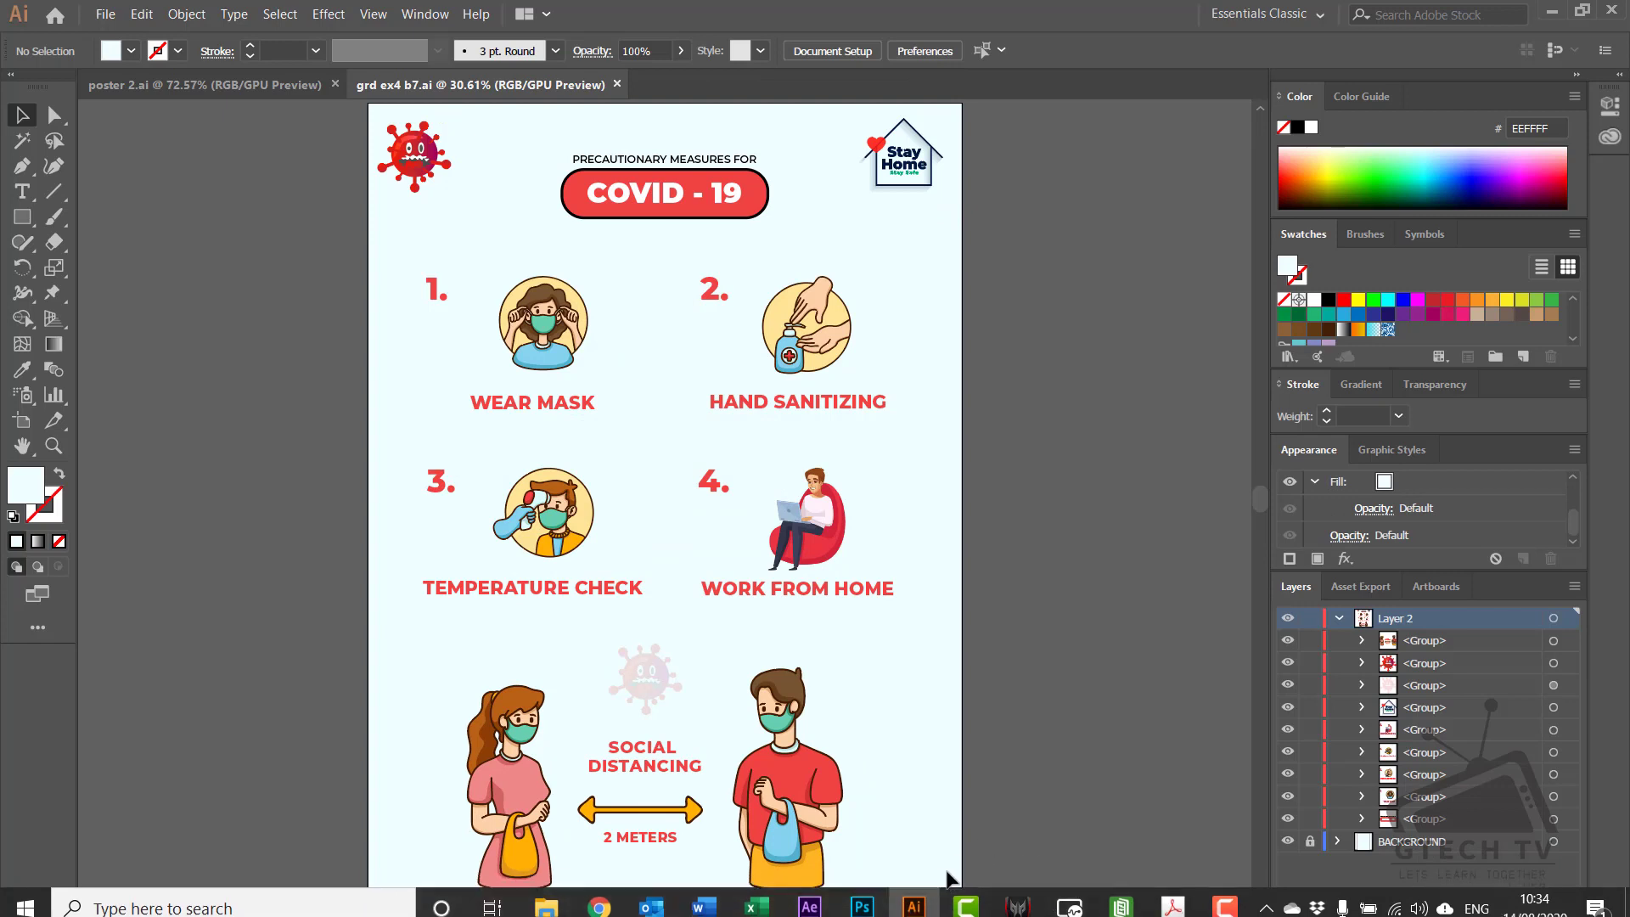
{"action": "left_click", "coordinate": [1172, 894]}
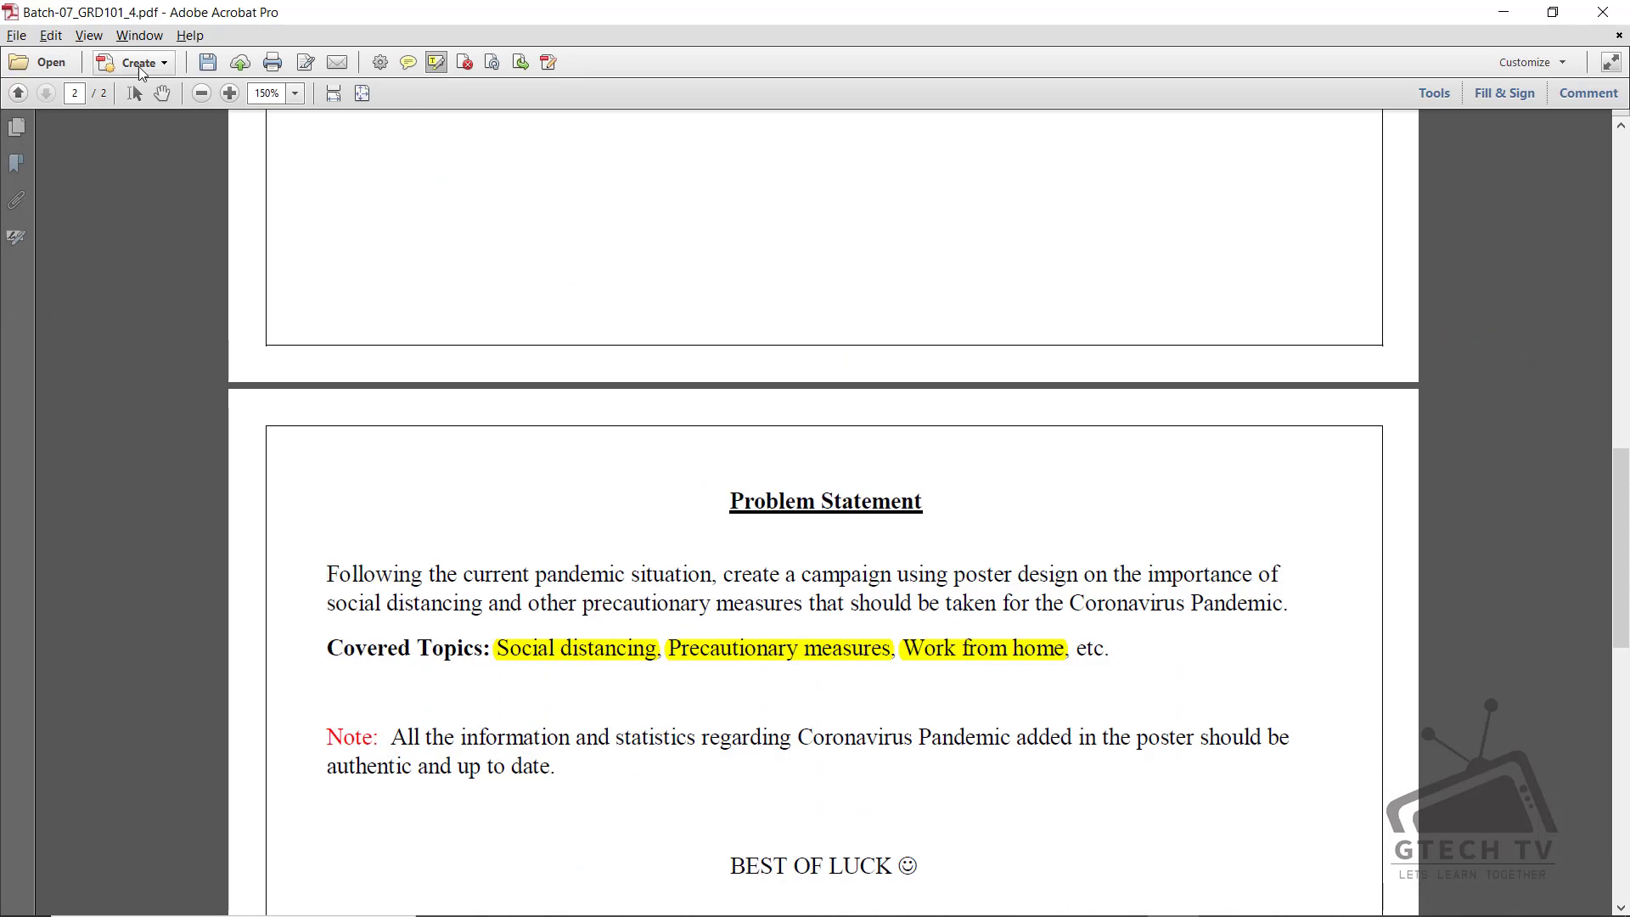
{"action": "key", "text": "Escape"}
{"action": "left_click_drag", "start_coordinate": [324, 565], "coordinate": [1105, 654]}
{"action": "key", "text": "ctrl+c"}
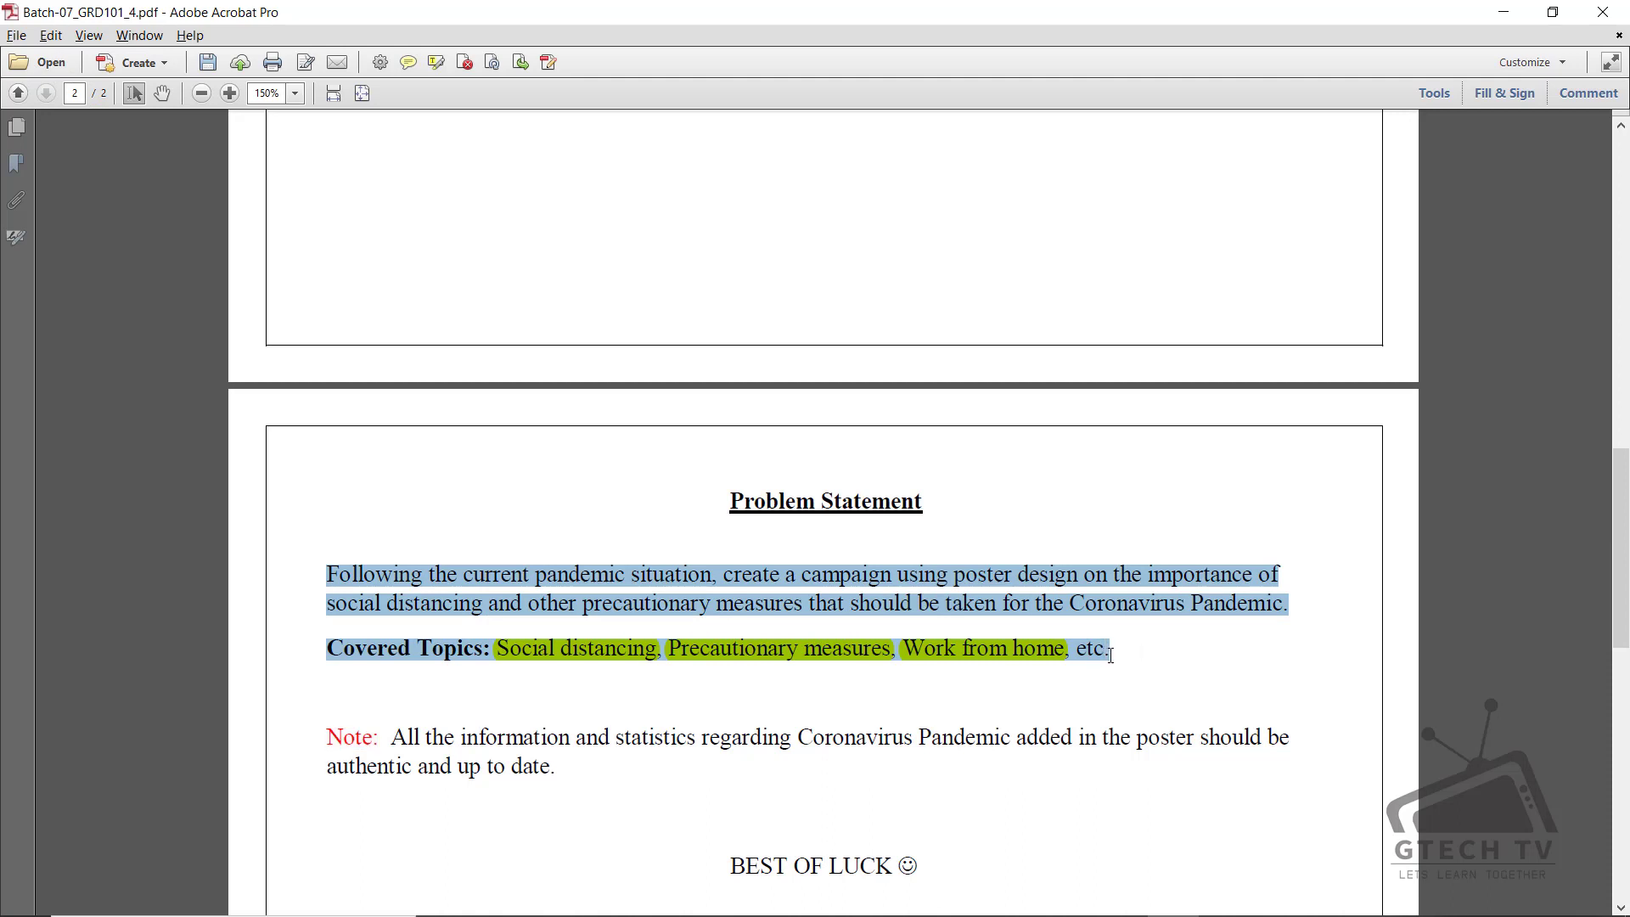
Switch to the Word document Batch-07_GRD101_4.doc and paste the copied text below "Follow the instructions given below:"
{"action": "mouse_move", "coordinate": [922, 901]}
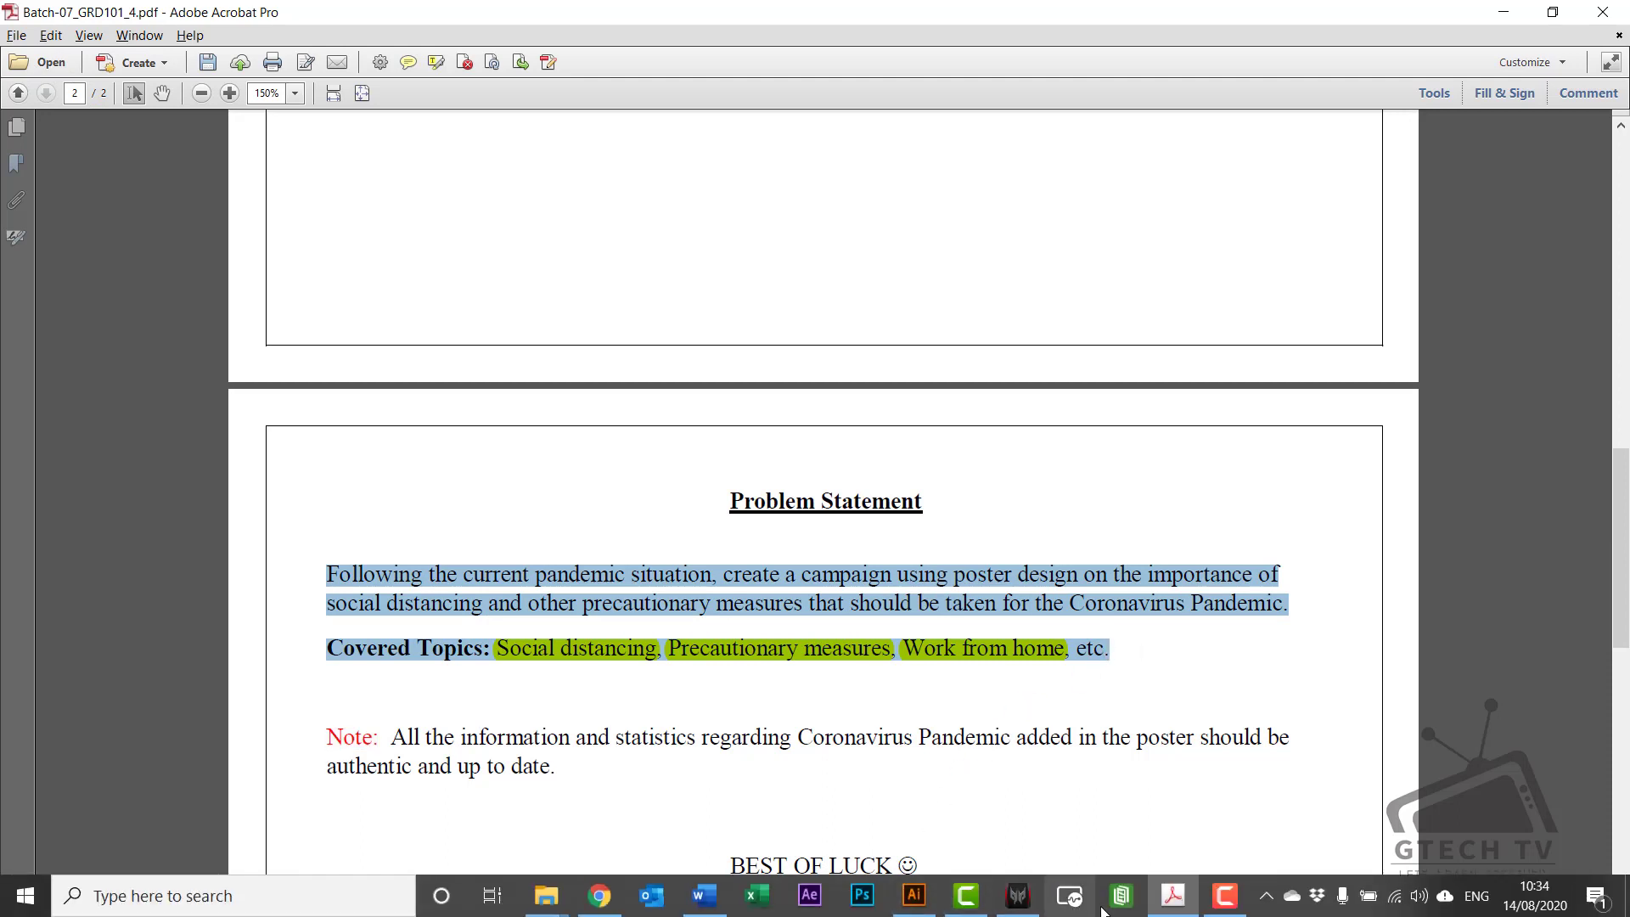
{"action": "left_click", "coordinate": [704, 896]}
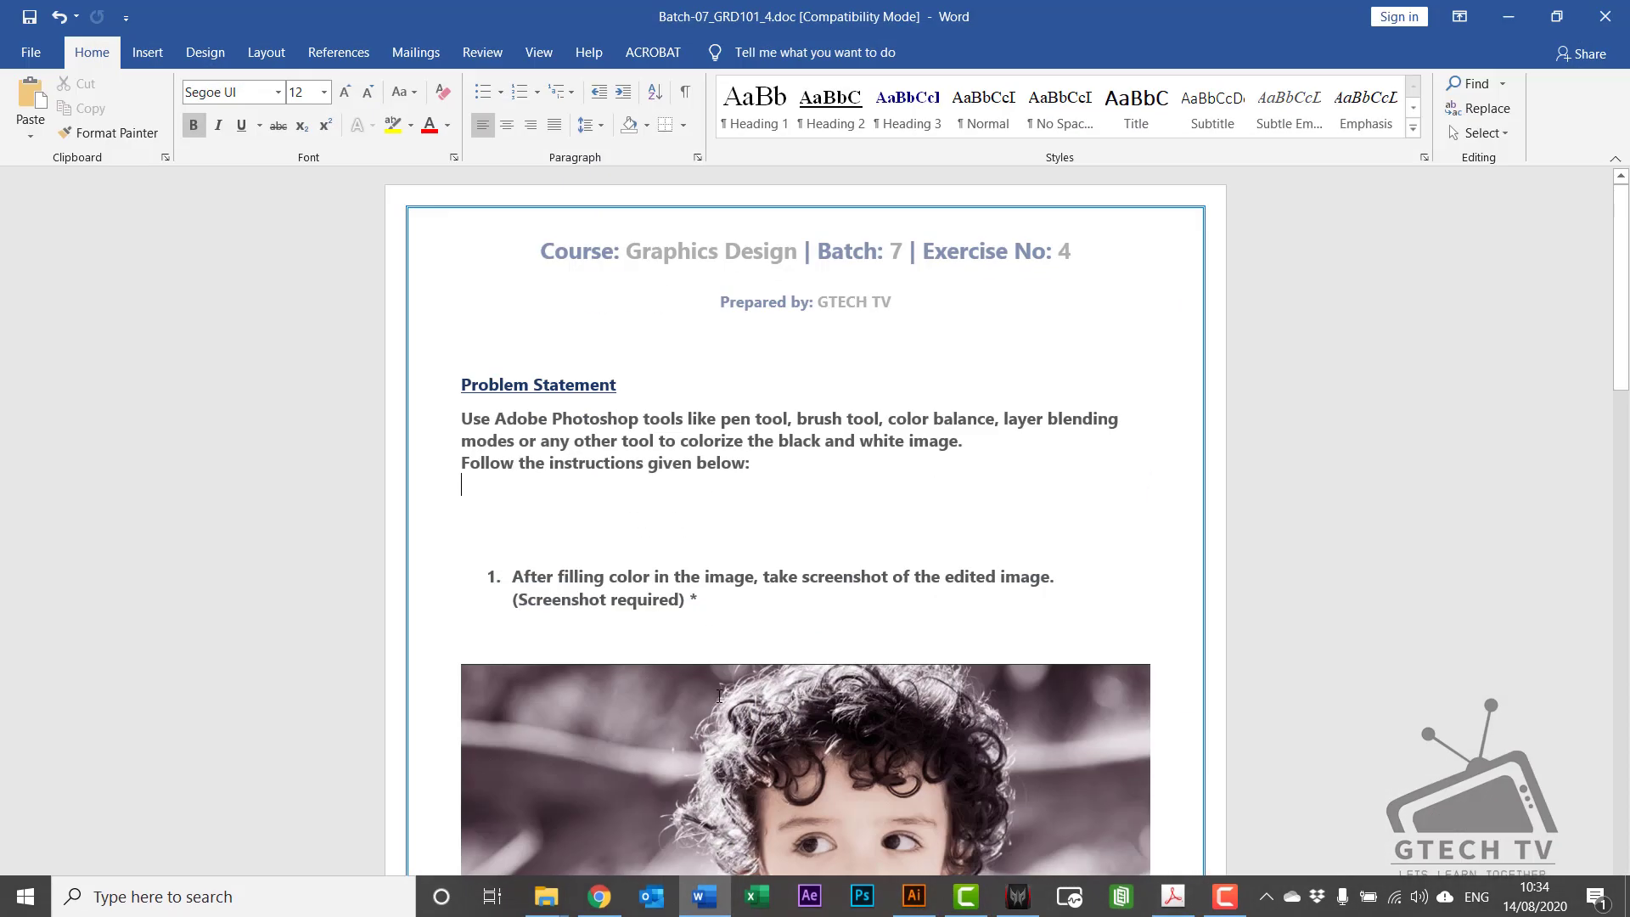
{"action": "left_click", "coordinate": [504, 502]}
{"action": "key", "text": "ctrl+v"}
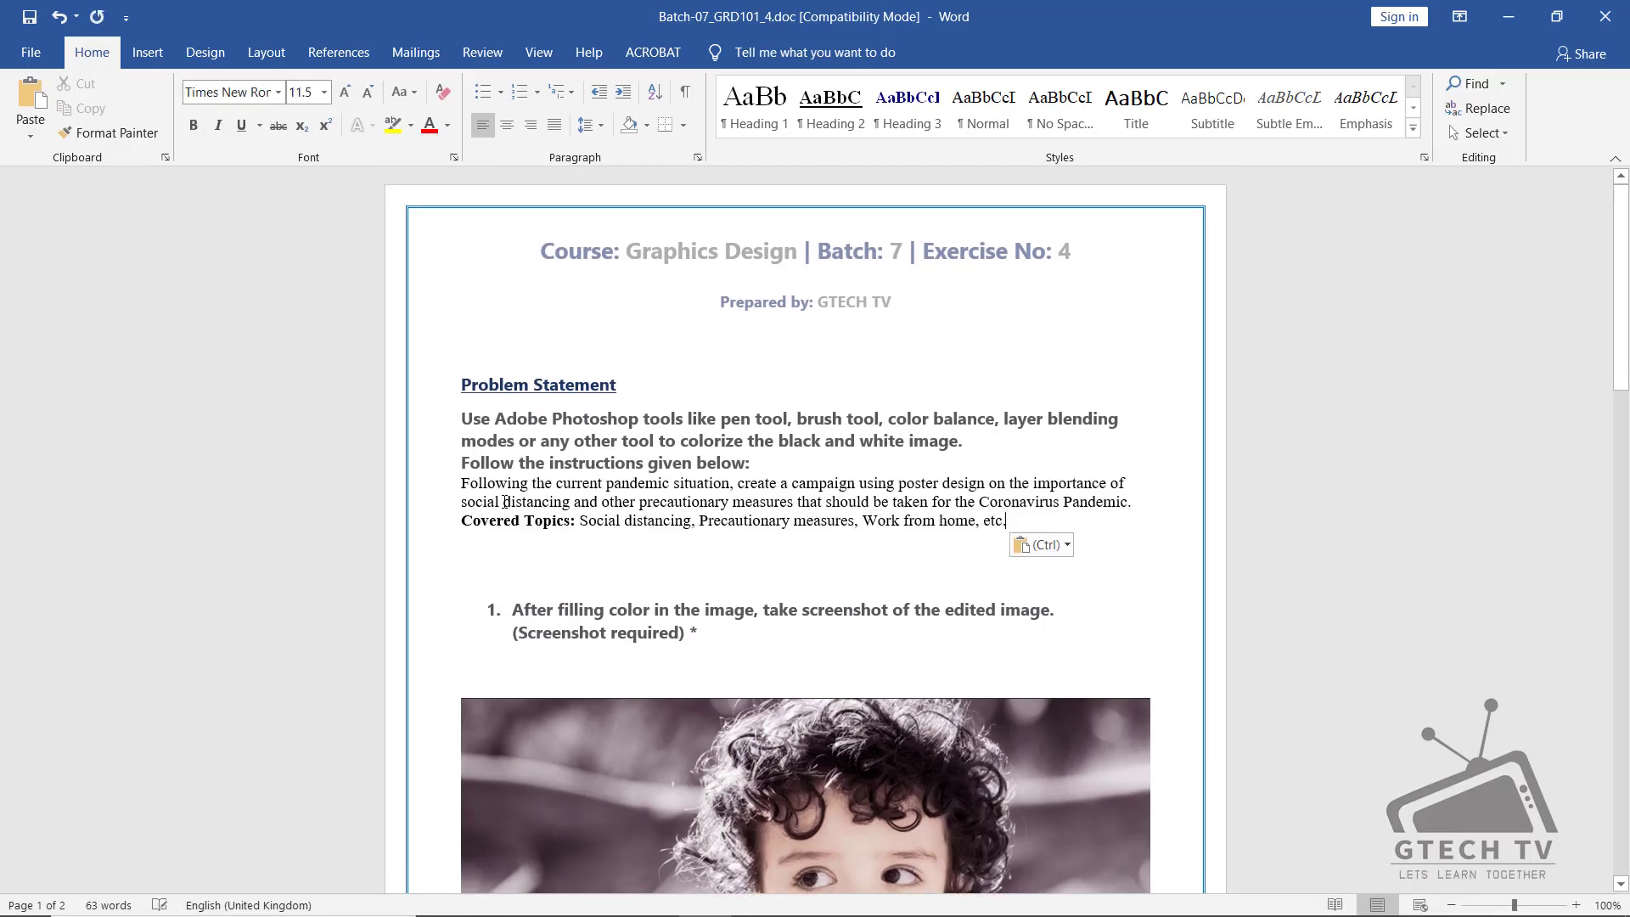
Apply the existing instruction text's formatting to the pasted text and insert a blank line before Covered Topics
{"action": "left_click", "coordinate": [435, 439]}
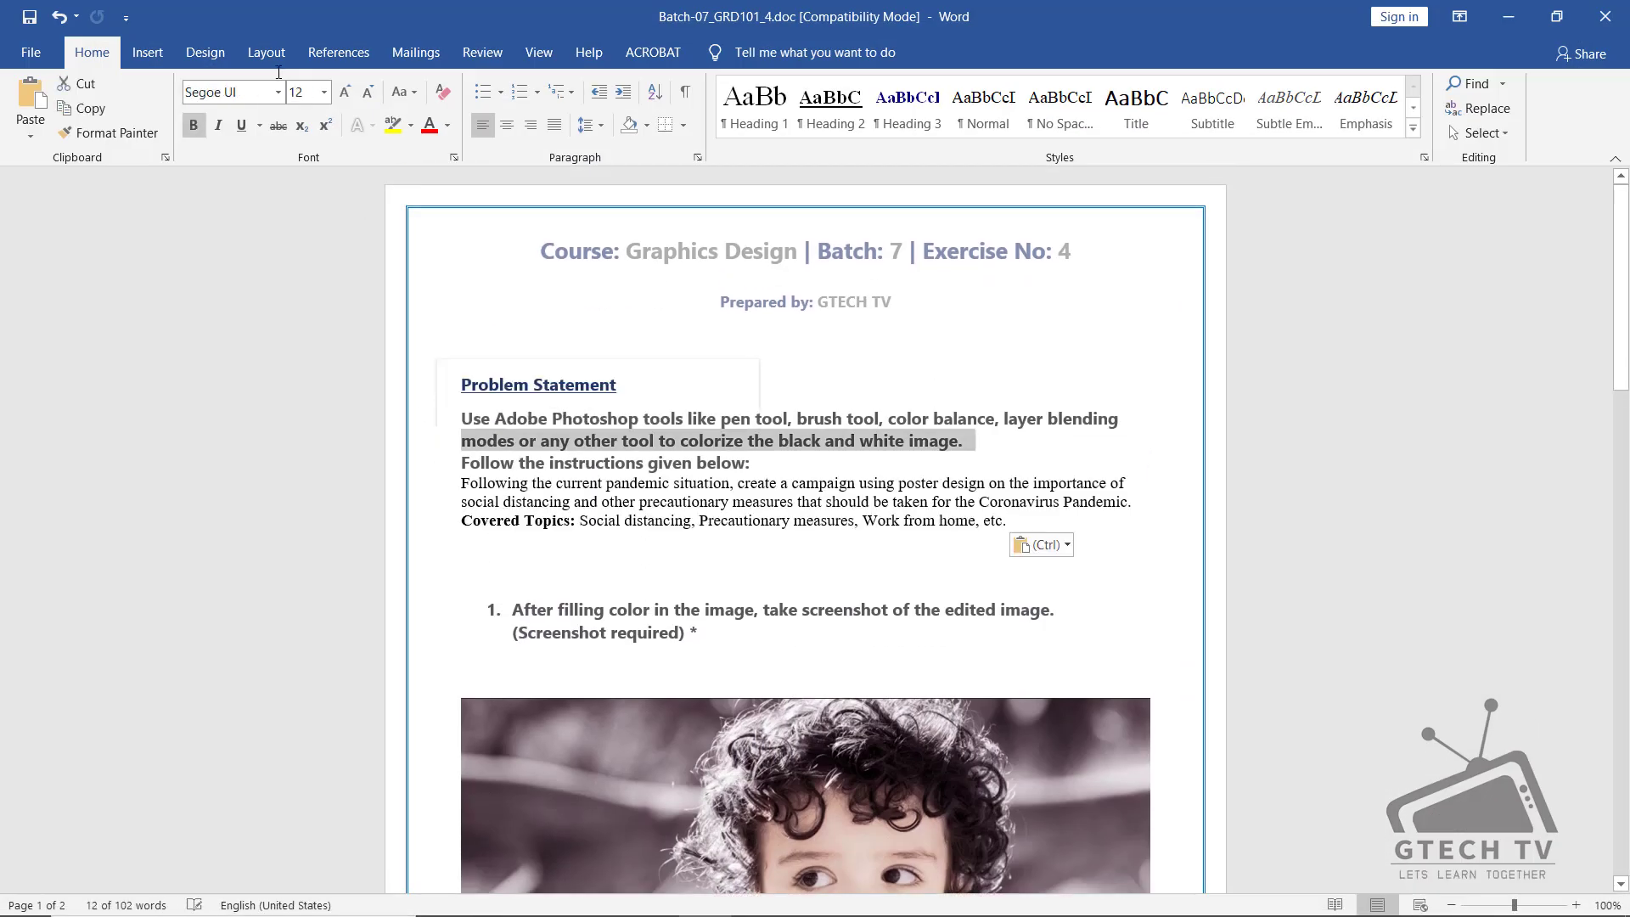
{"action": "left_click", "coordinate": [96, 140]}
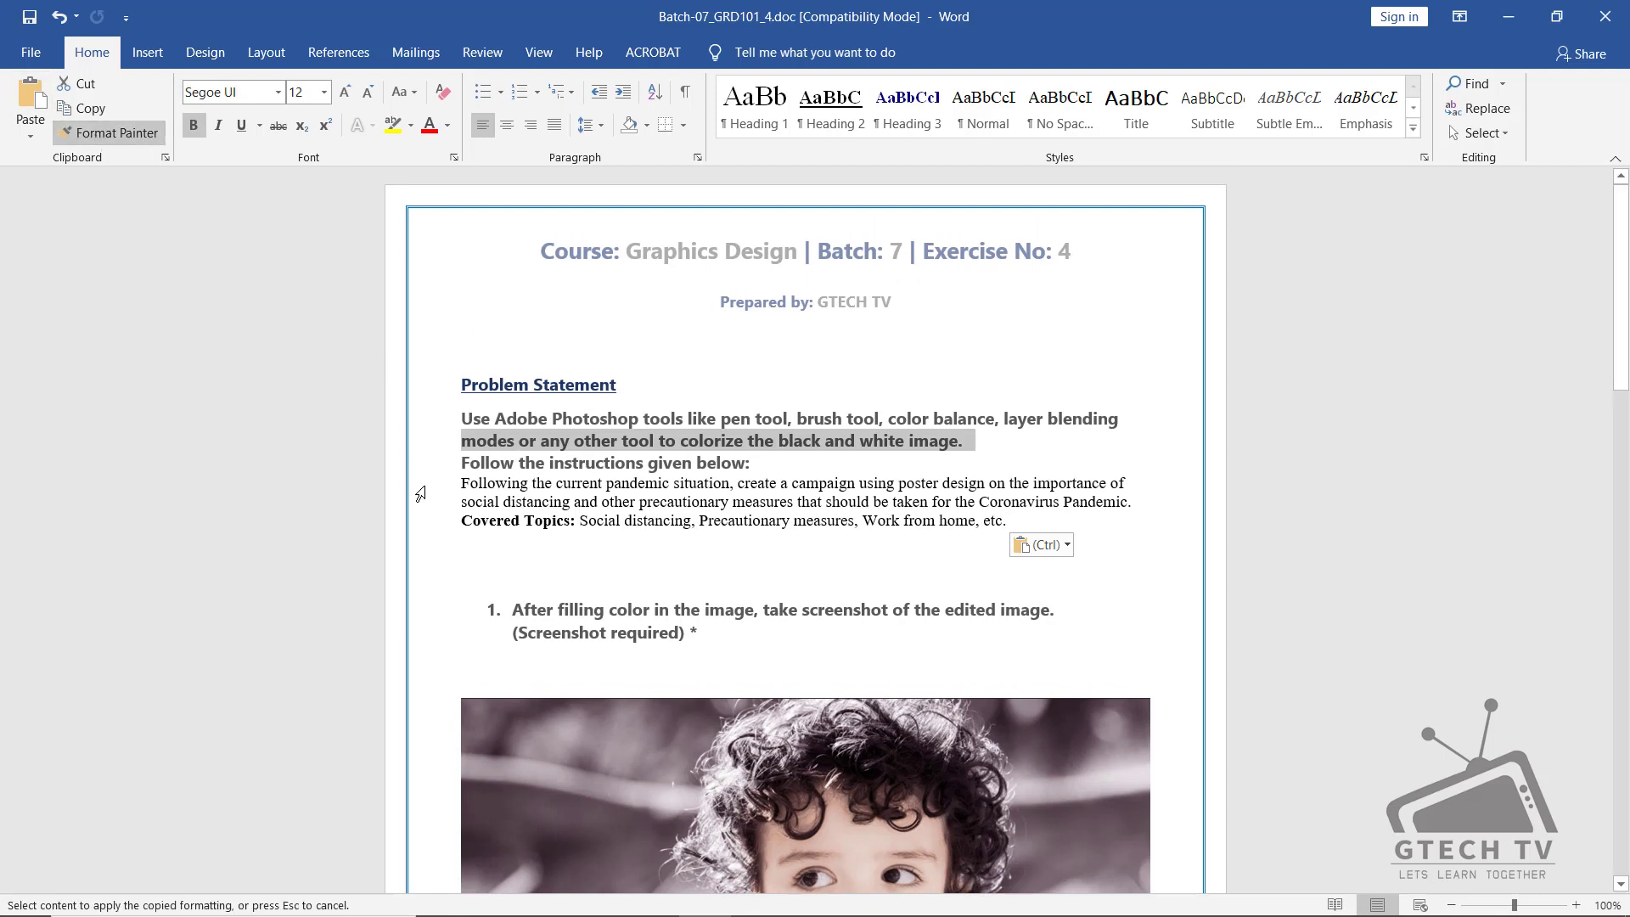
{"action": "left_click_drag", "start_coordinate": [422, 486], "coordinate": [1007, 521]}
{"action": "left_click", "coordinate": [782, 532]}
{"action": "key", "text": "Return"}
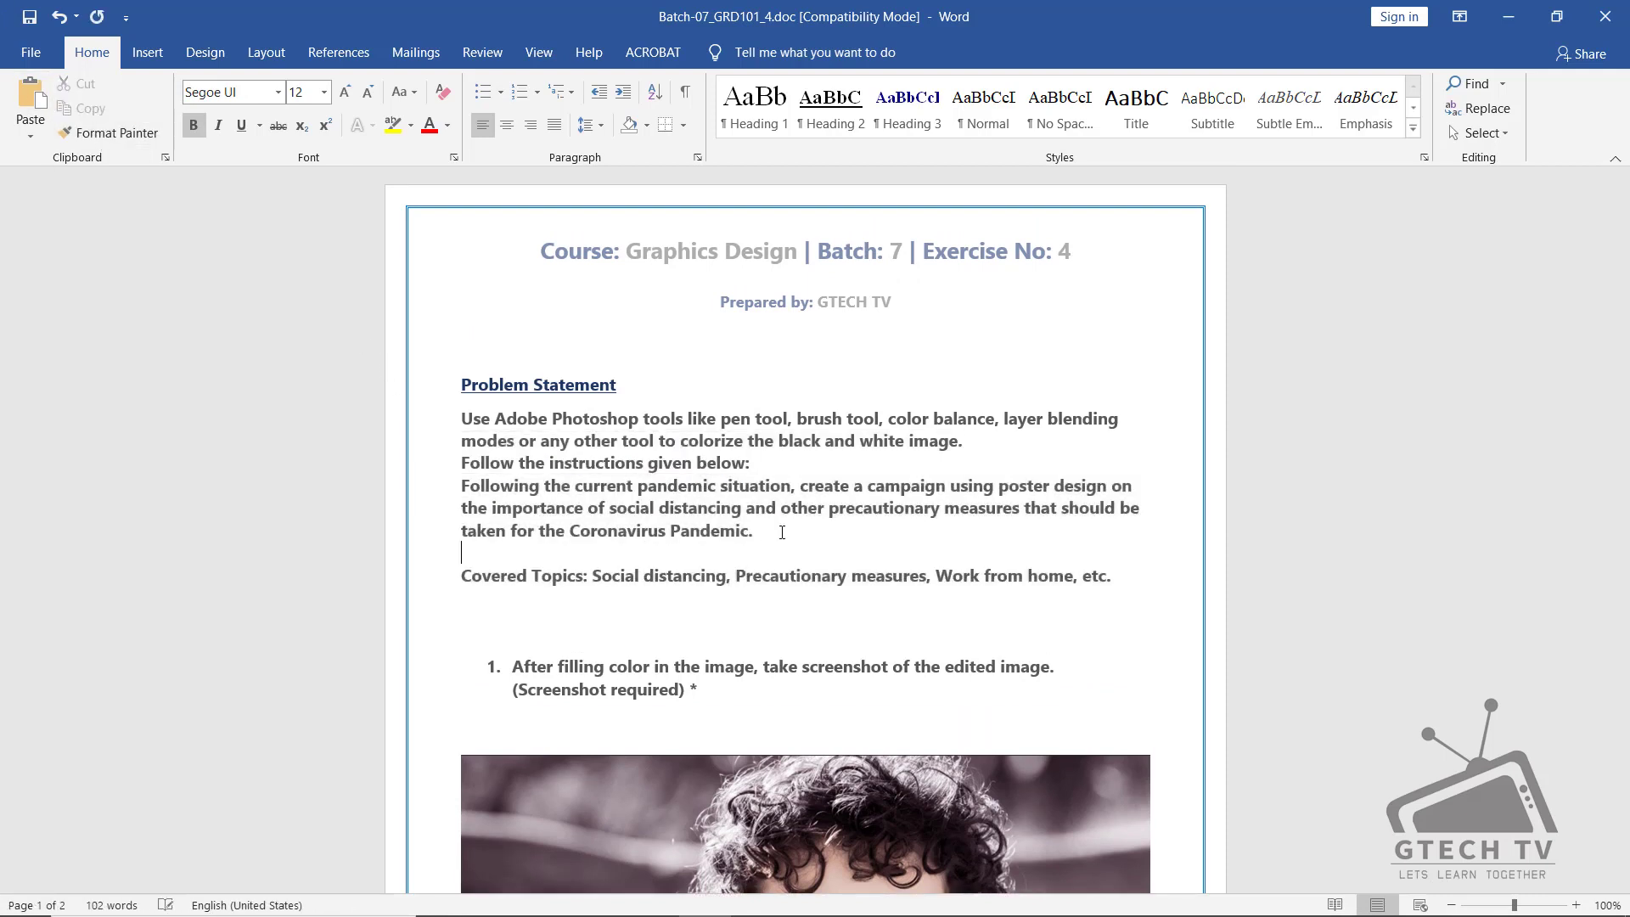
Remove bold from the pandemic campaign paragraph and delete the old Photoshop instructions above it
{"action": "left_click", "coordinate": [406, 580]}
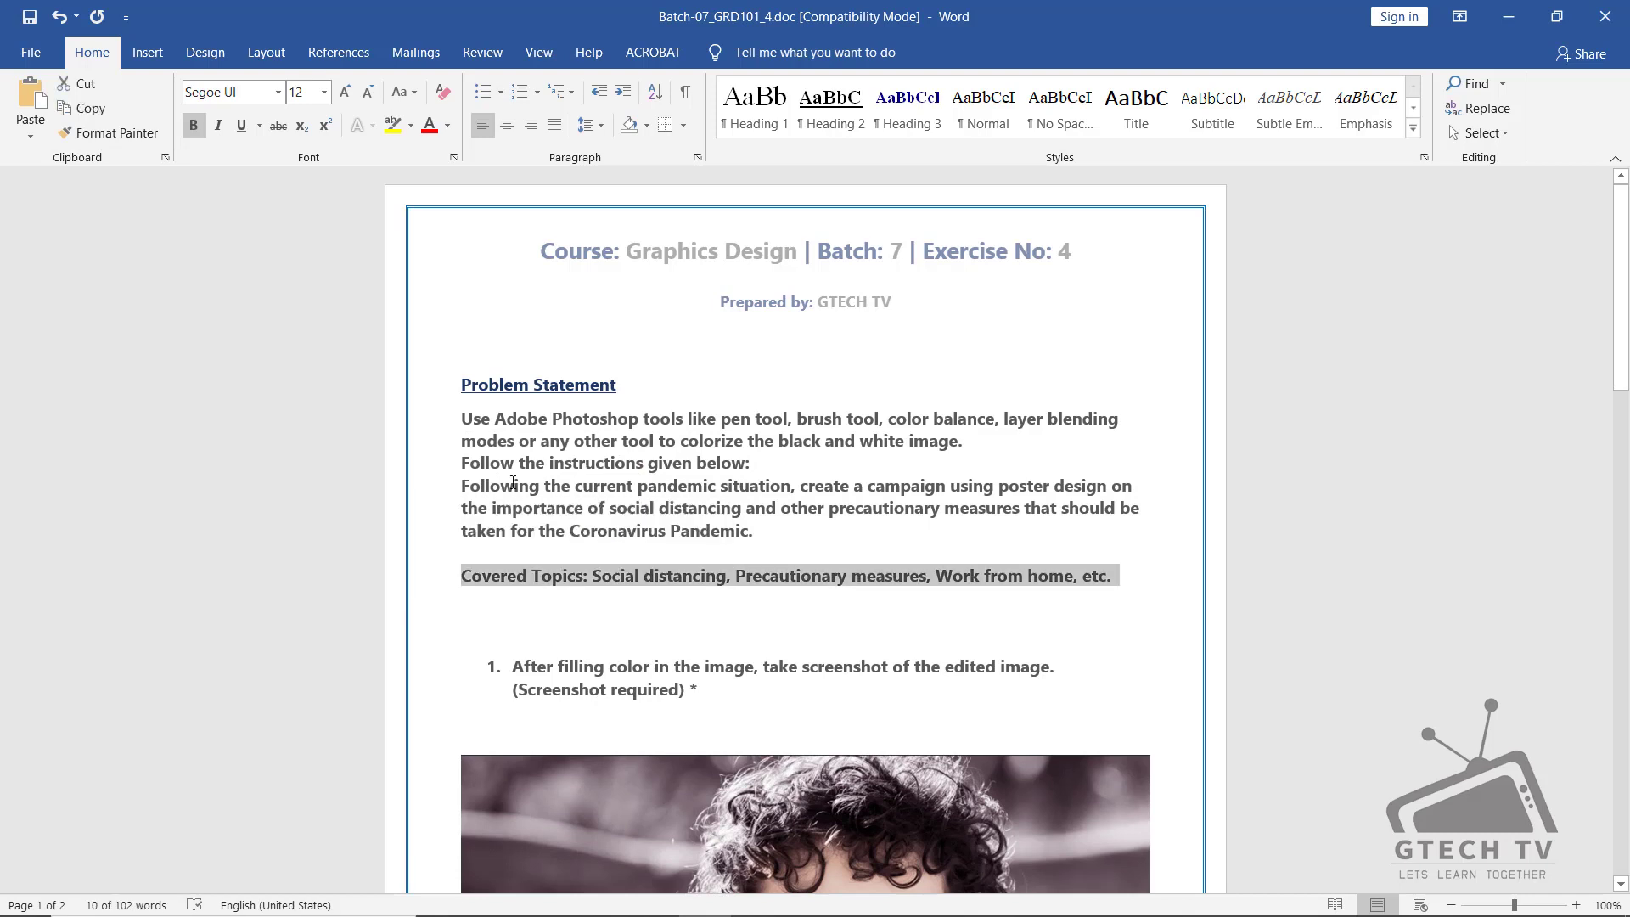
{"action": "double_click", "coordinate": [428, 507]}
{"action": "key", "text": "ctrl+b"}
{"action": "left_click_drag", "start_coordinate": [461, 485], "coordinate": [463, 419]}
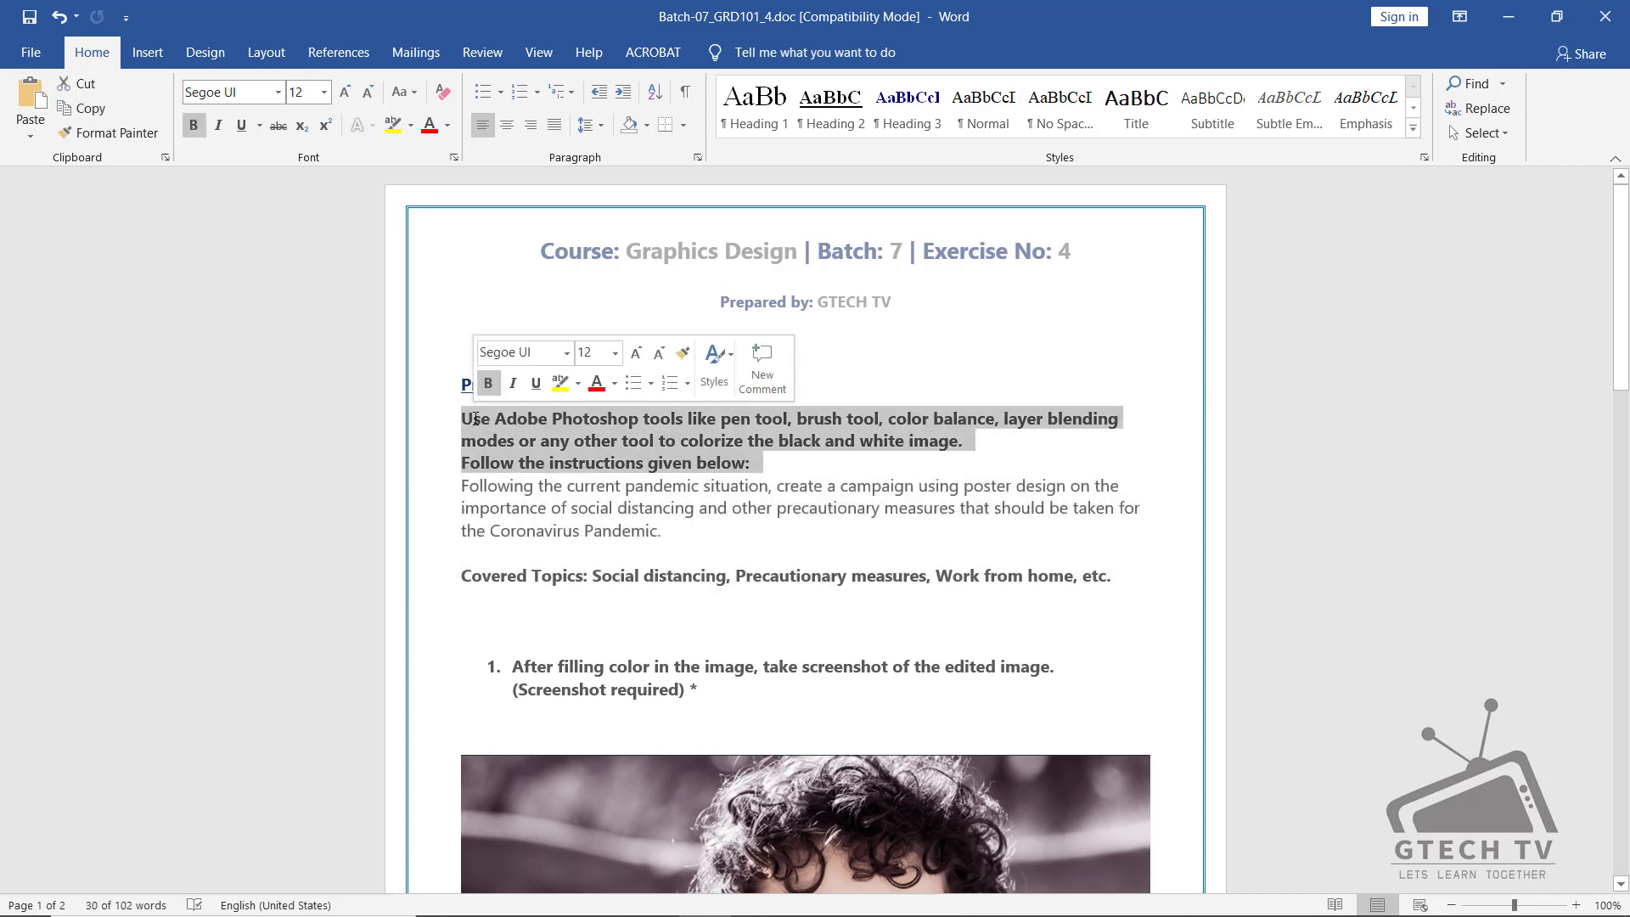
{"action": "key", "text": "Delete"}
Delete the old numbered task, its images and the layers screenshot below the Covered Topics line
{"action": "scroll", "coordinate": [856, 471], "scroll_direction": "down", "scroll_amount": 2}
{"action": "scroll", "coordinate": [857, 471], "scroll_direction": "down", "scroll_amount": 2}
{"action": "left_click_drag", "start_coordinate": [444, 375], "coordinate": [851, 907]}
{"action": "scroll", "coordinate": [805, 526], "scroll_direction": "up", "scroll_amount": 4}
{"action": "left_click", "coordinate": [754, 550]}
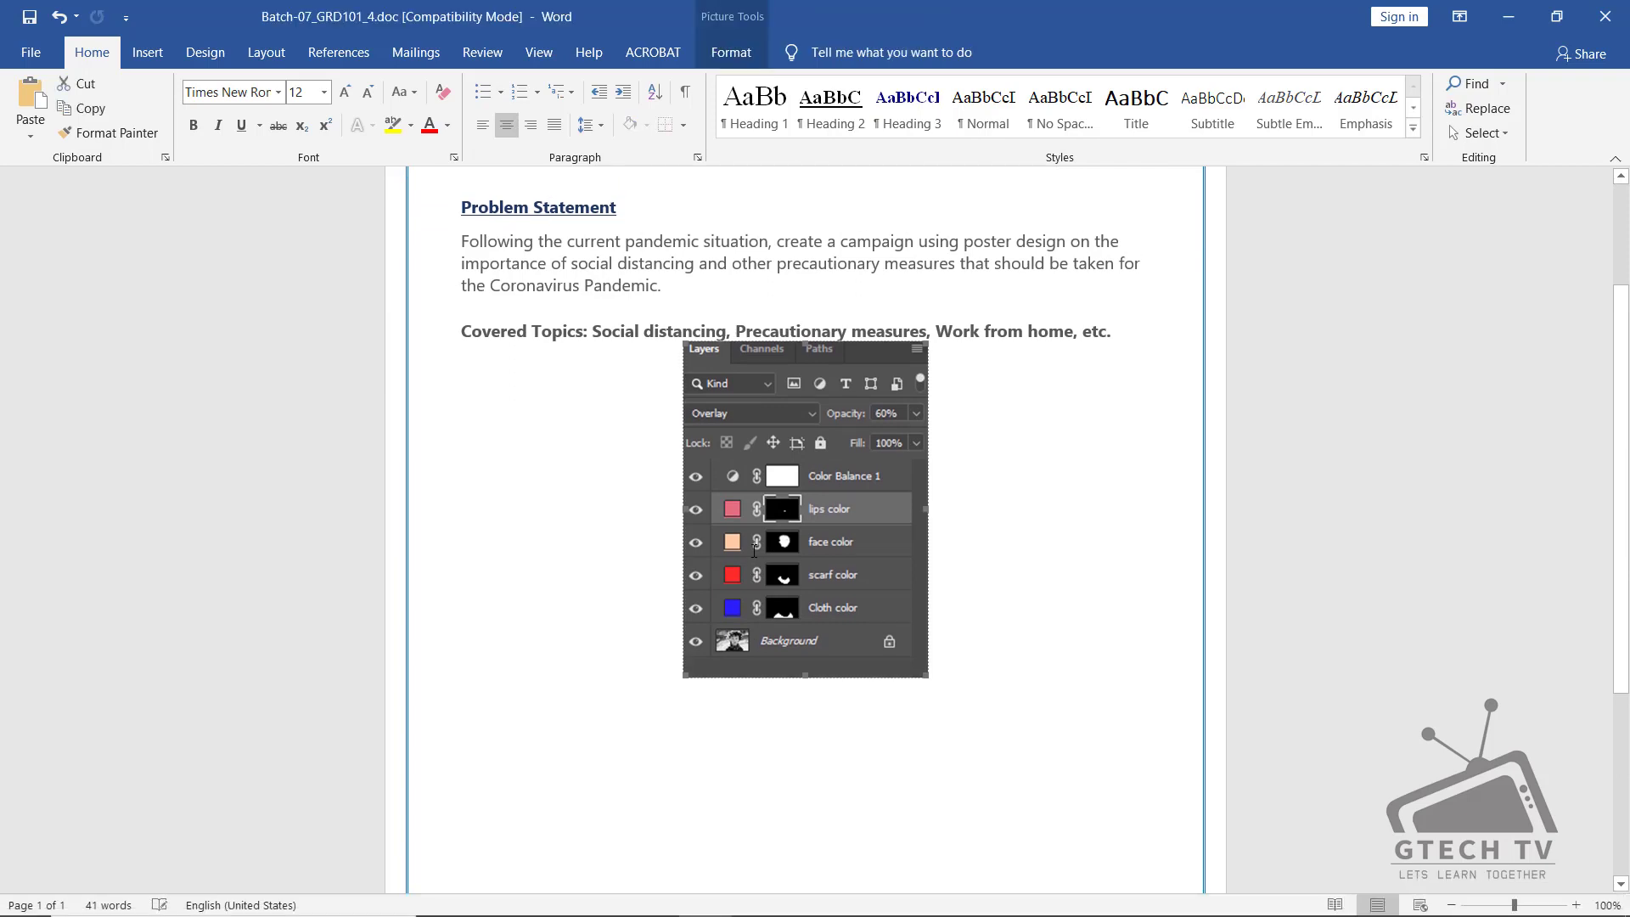
{"action": "key", "text": "Delete"}
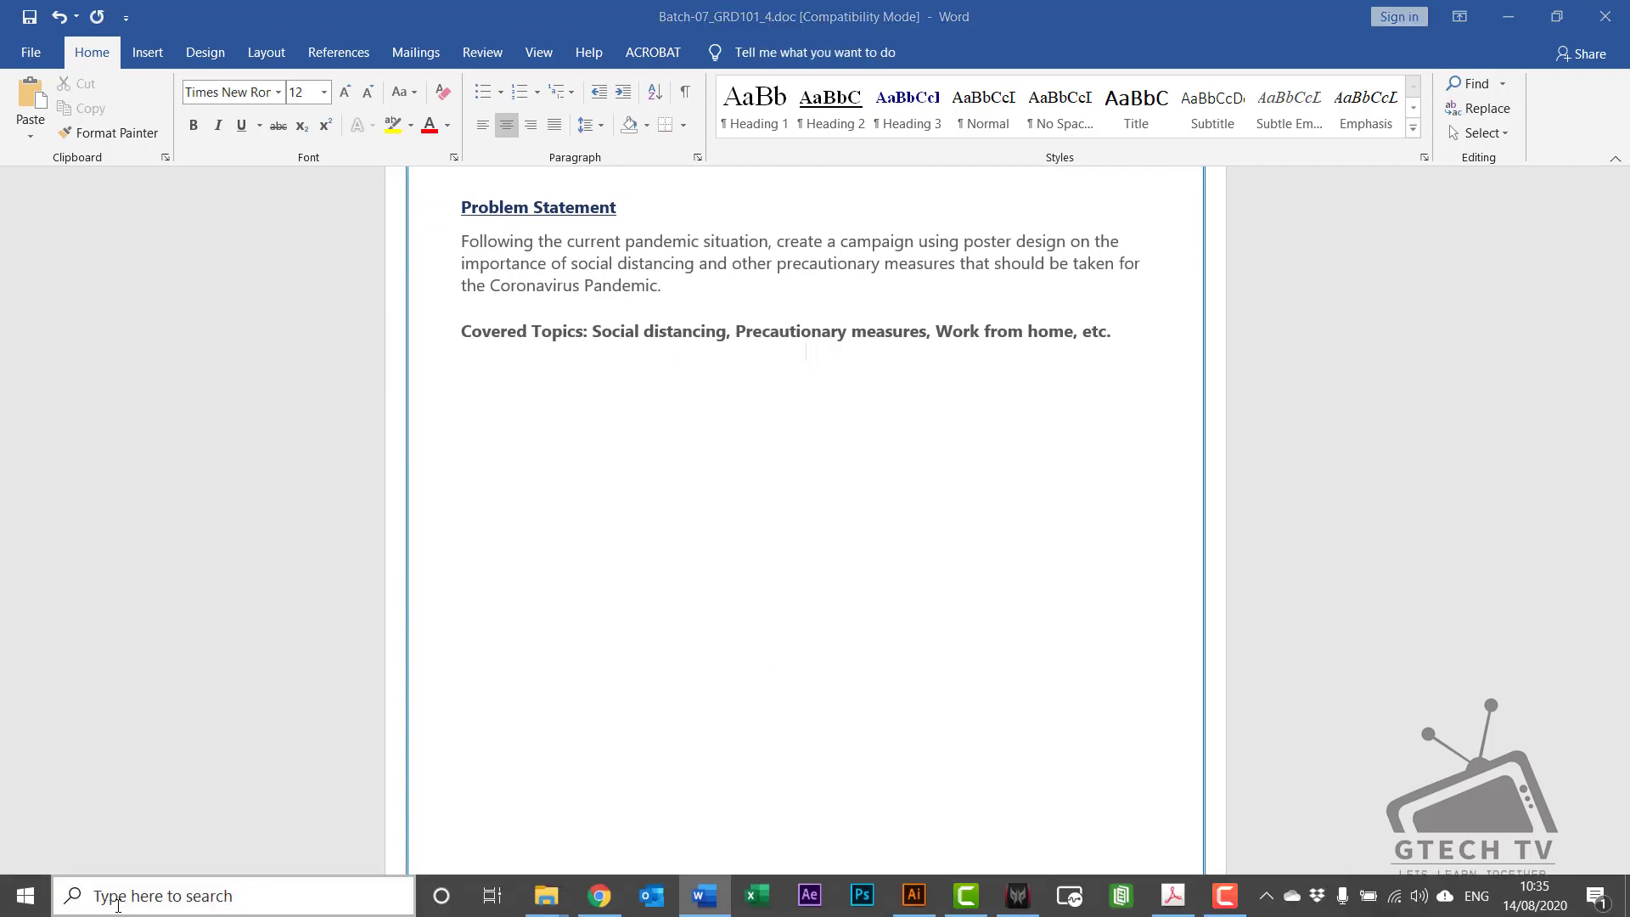
Open the Snipping Tool, capture the full COVID-19 poster from Illustrator and copy the snip
{"action": "left_click", "coordinate": [118, 896]}
{"action": "type", "text": "SNI"}
{"action": "key", "text": "Return"}
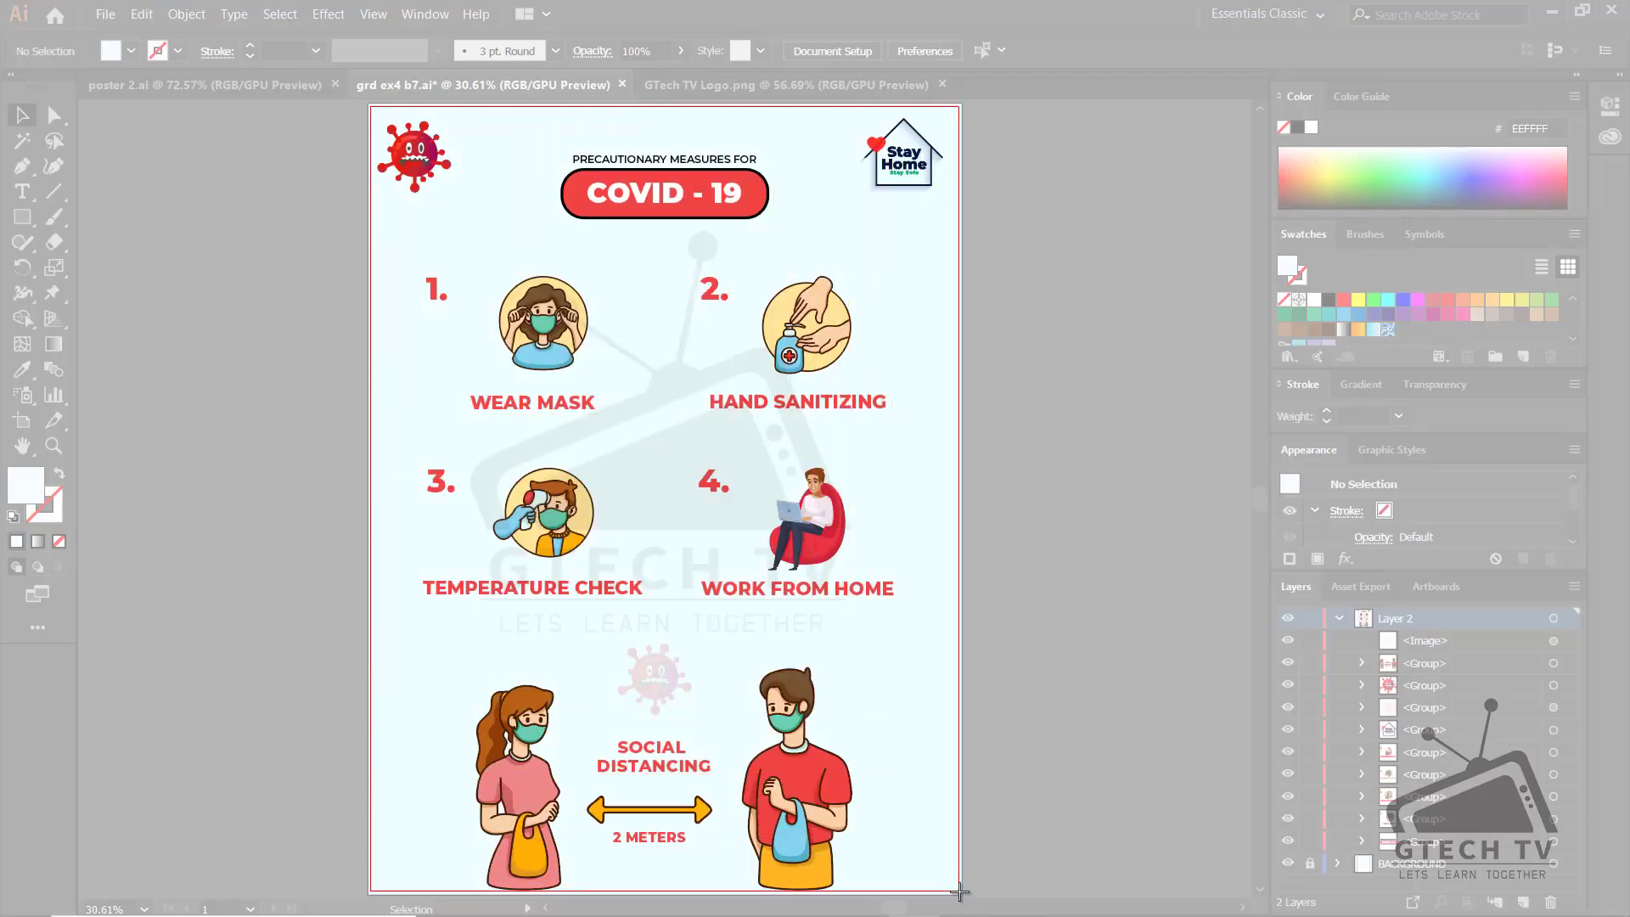
{"action": "left_click_drag", "start_coordinate": [959, 892], "coordinate": [959, 892]}
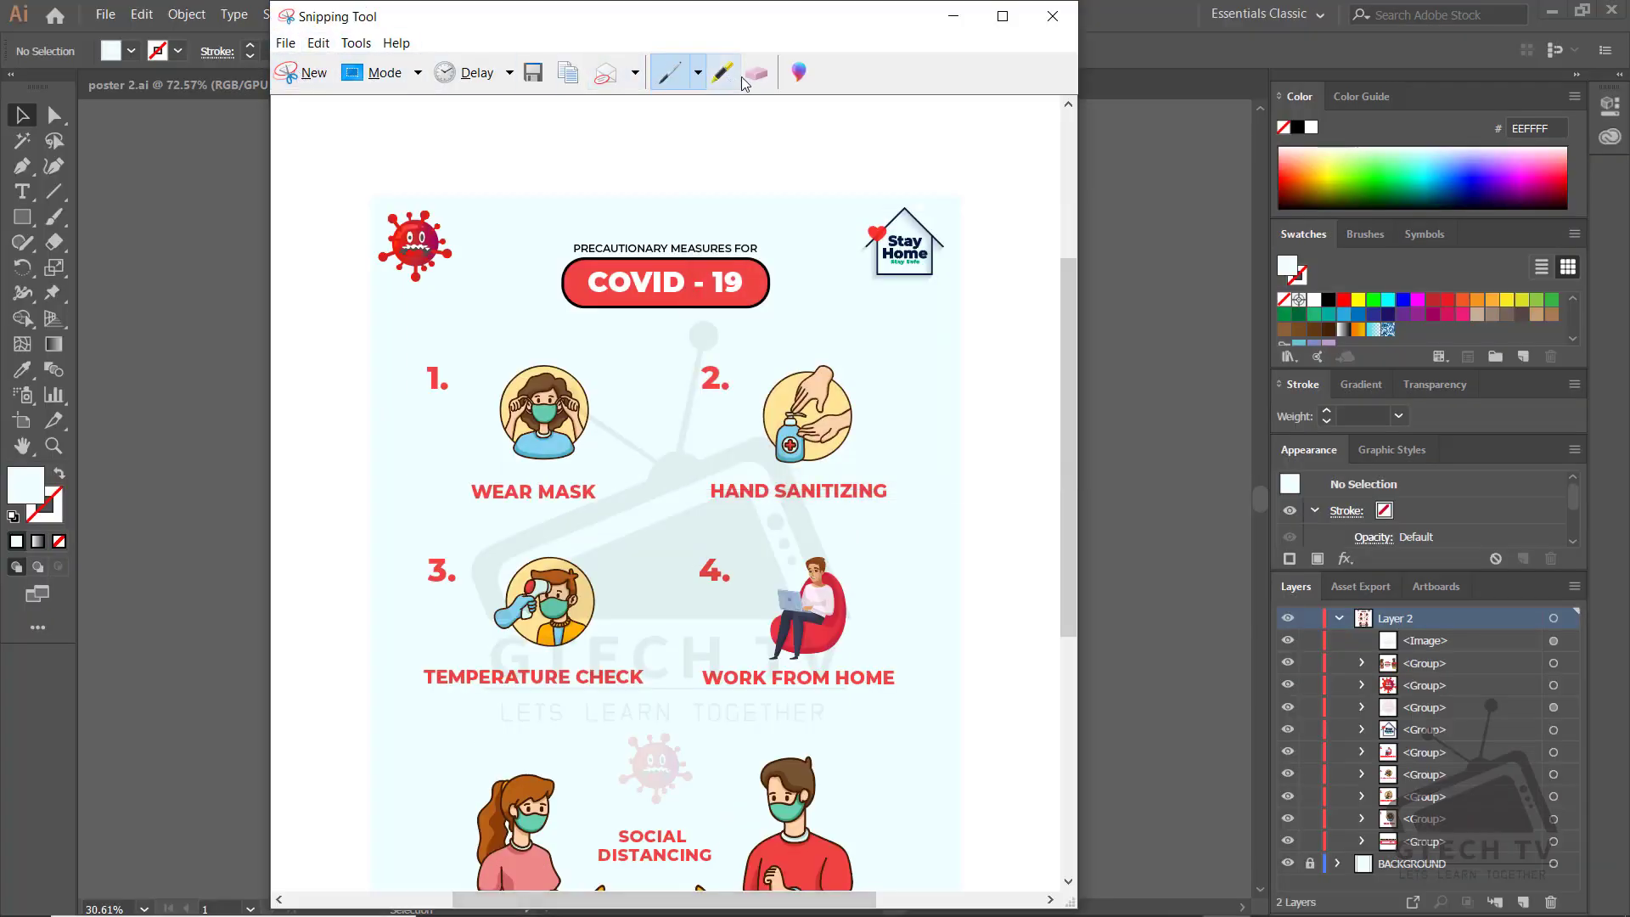
{"action": "left_click", "coordinate": [561, 79]}
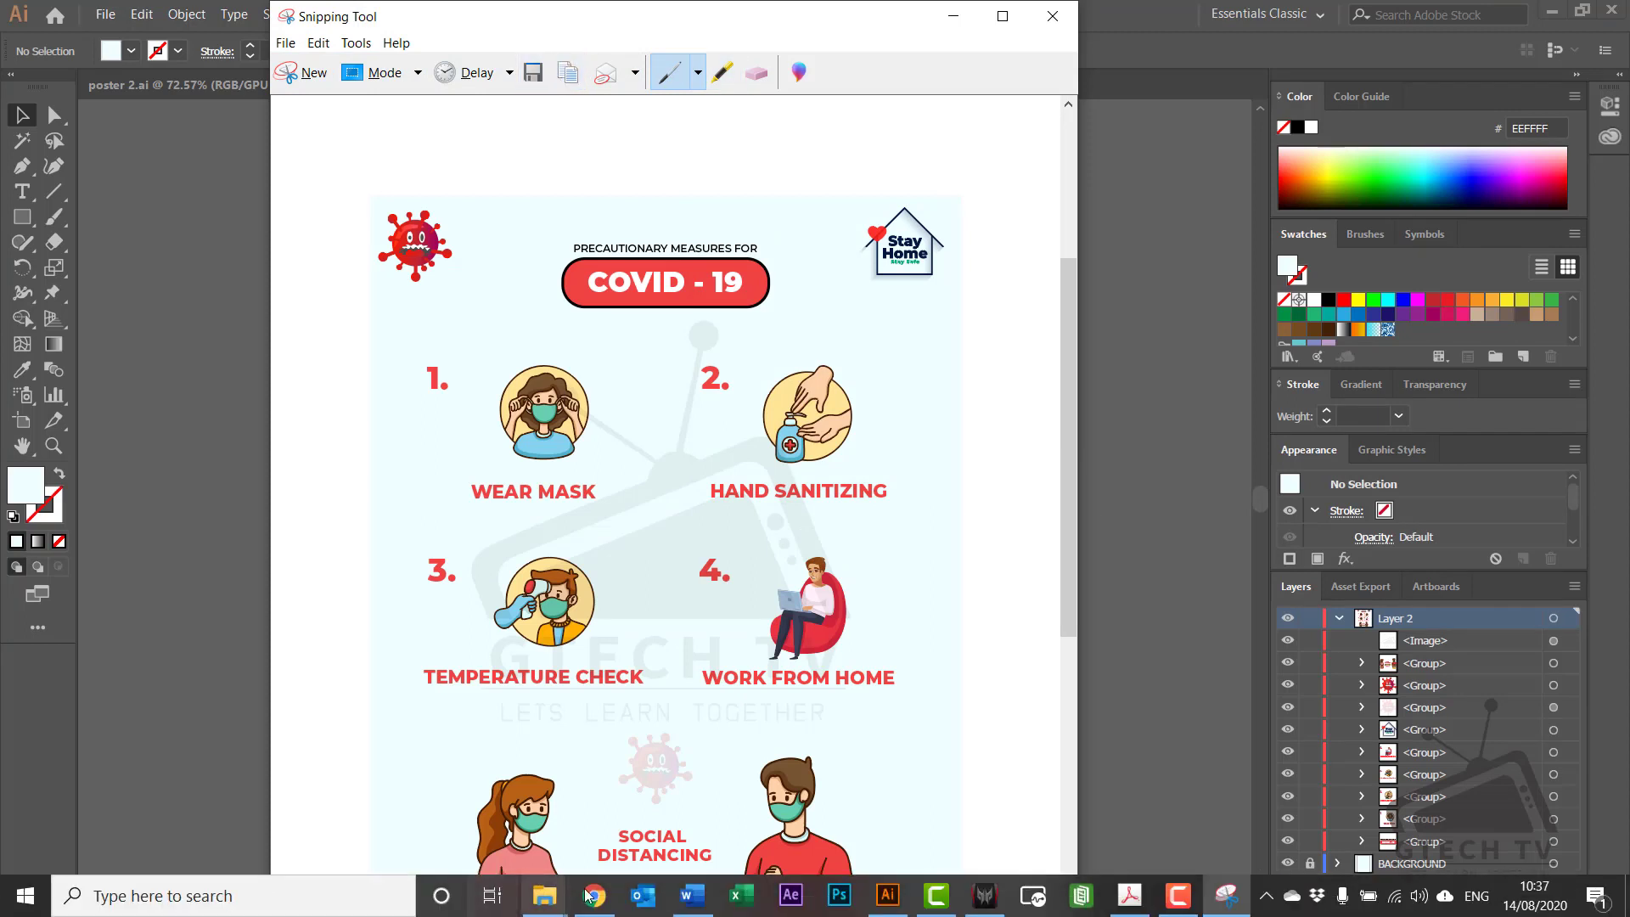
Switch back to Word and paste the poster capture below the Covered Topics line
{"action": "left_click", "coordinate": [693, 895]}
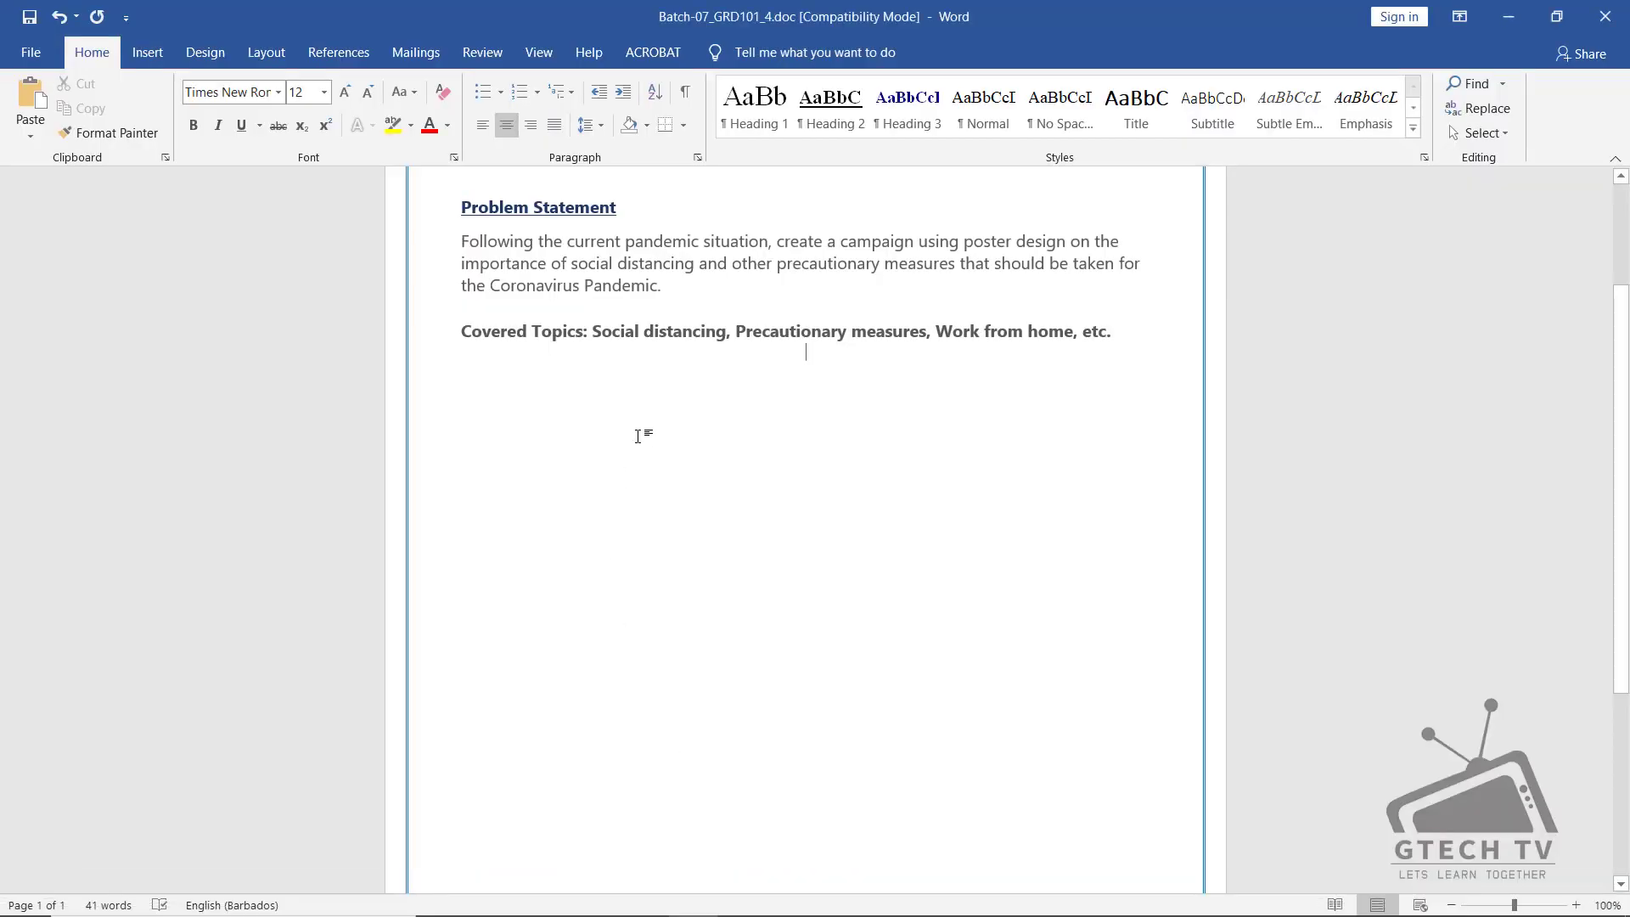
{"action": "key", "text": "ctrl+v"}
{"action": "scroll", "coordinate": [637, 436], "scroll_direction": "down", "scroll_amount": 1}
{"action": "scroll", "coordinate": [643, 436], "scroll_direction": "up", "scroll_amount": 14}
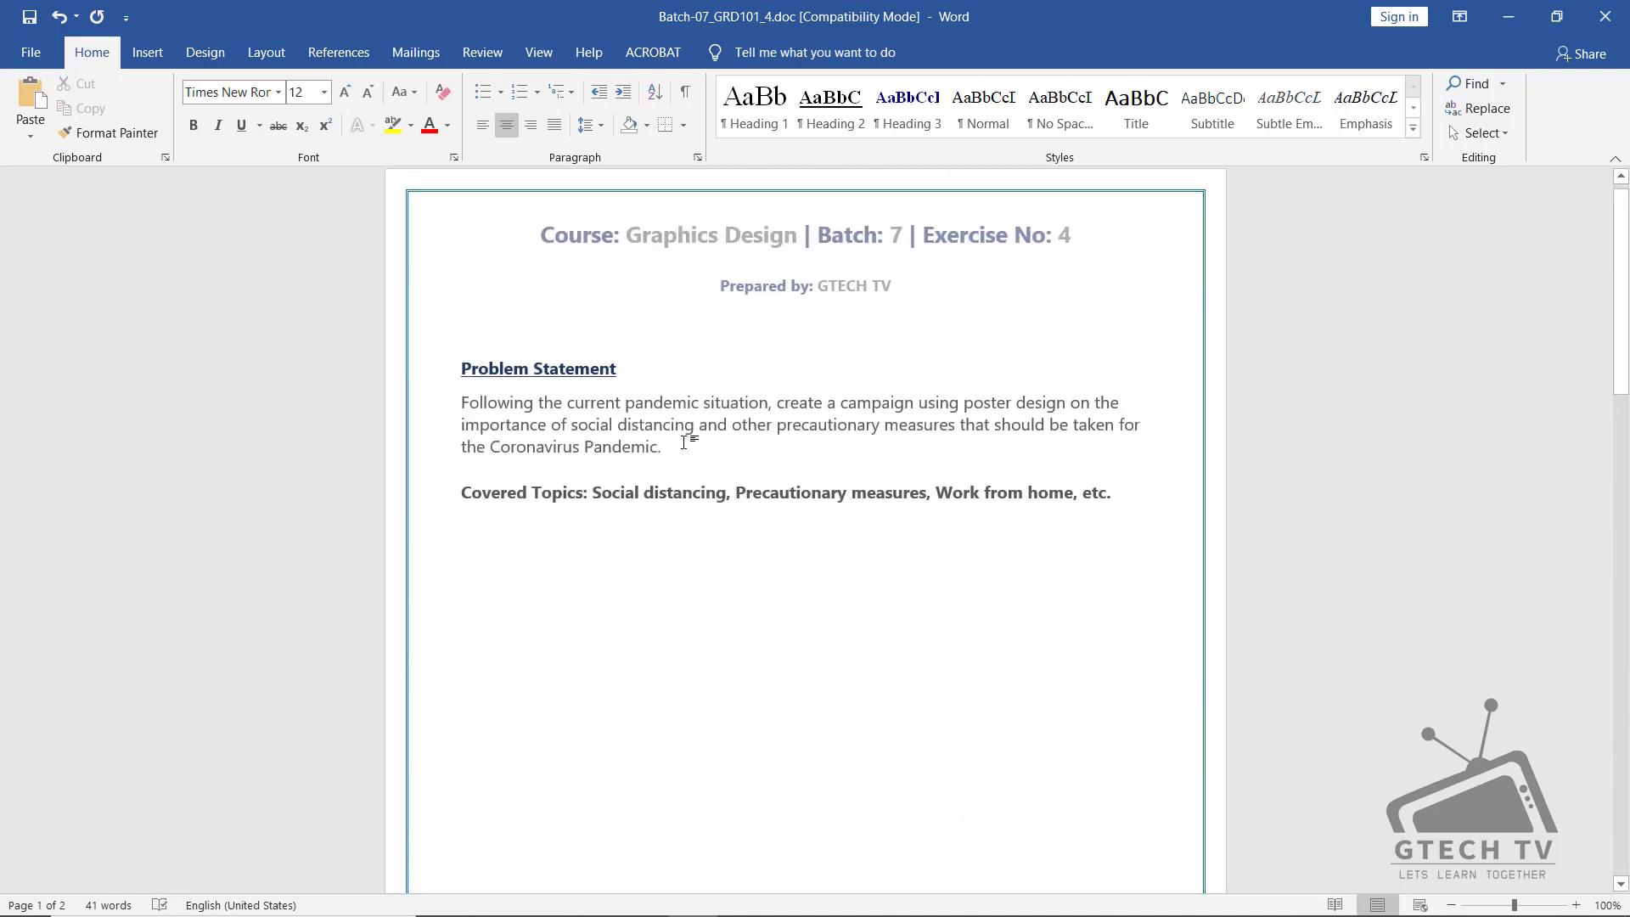
{"action": "scroll", "coordinate": [692, 488], "scroll_direction": "down", "scroll_amount": 12}
Shrink the poster picture proportionally until it fits on the first page beneath the problem statement
{"action": "left_click", "coordinate": [775, 524]}
{"action": "scroll", "coordinate": [862, 593], "scroll_direction": "down", "scroll_amount": 6}
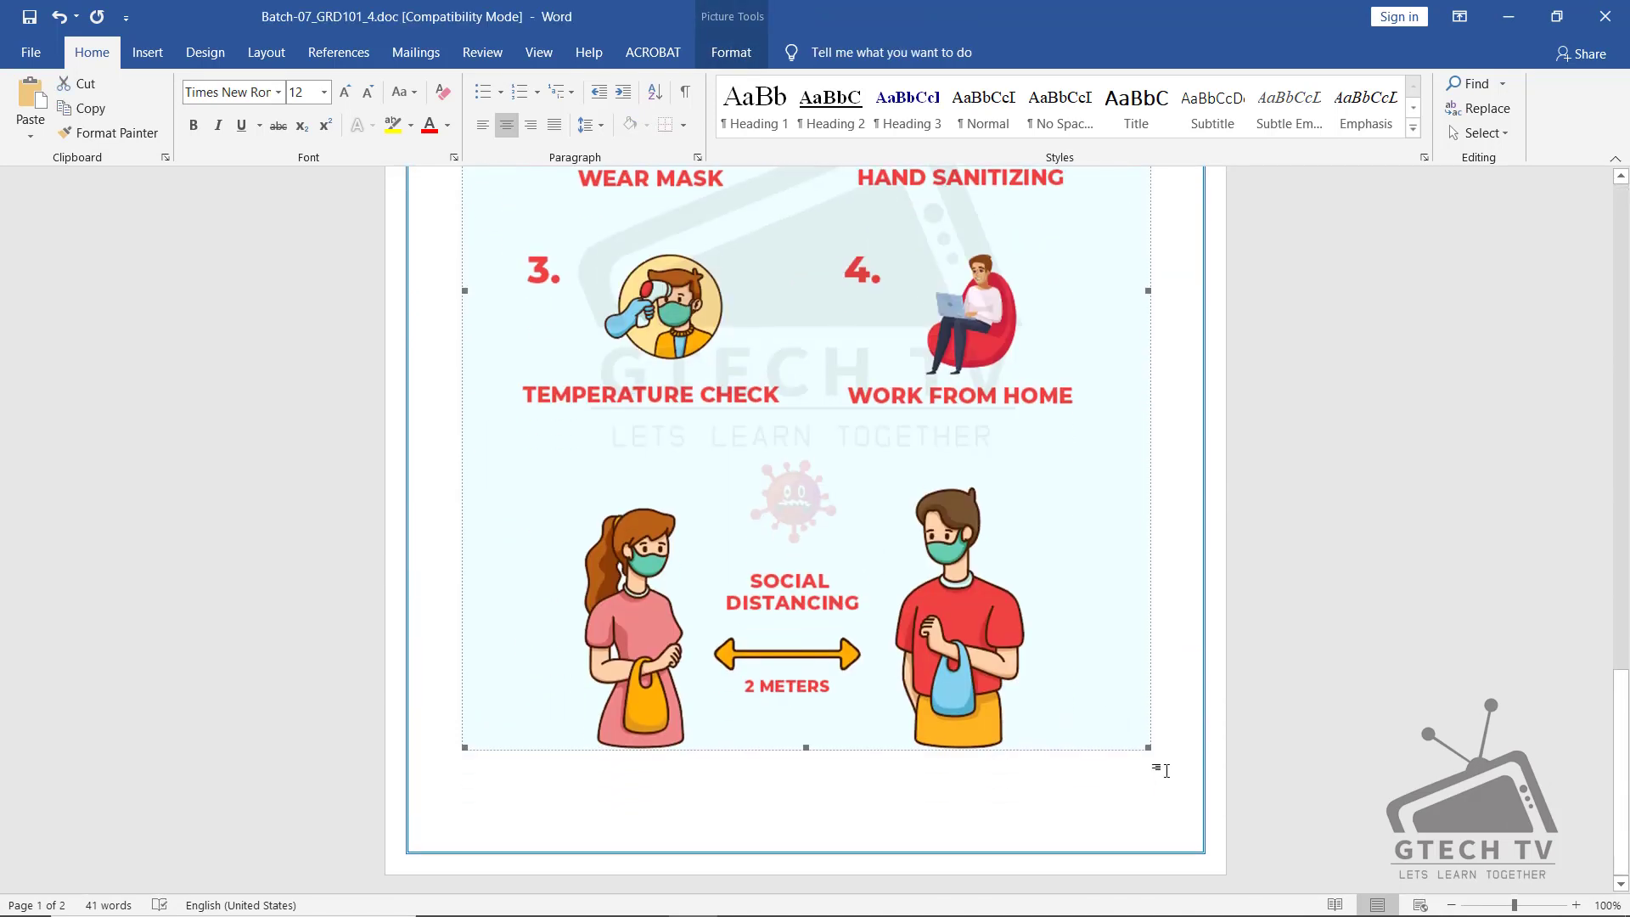
{"action": "left_click_drag", "start_coordinate": [1145, 747], "coordinate": [1041, 606]}
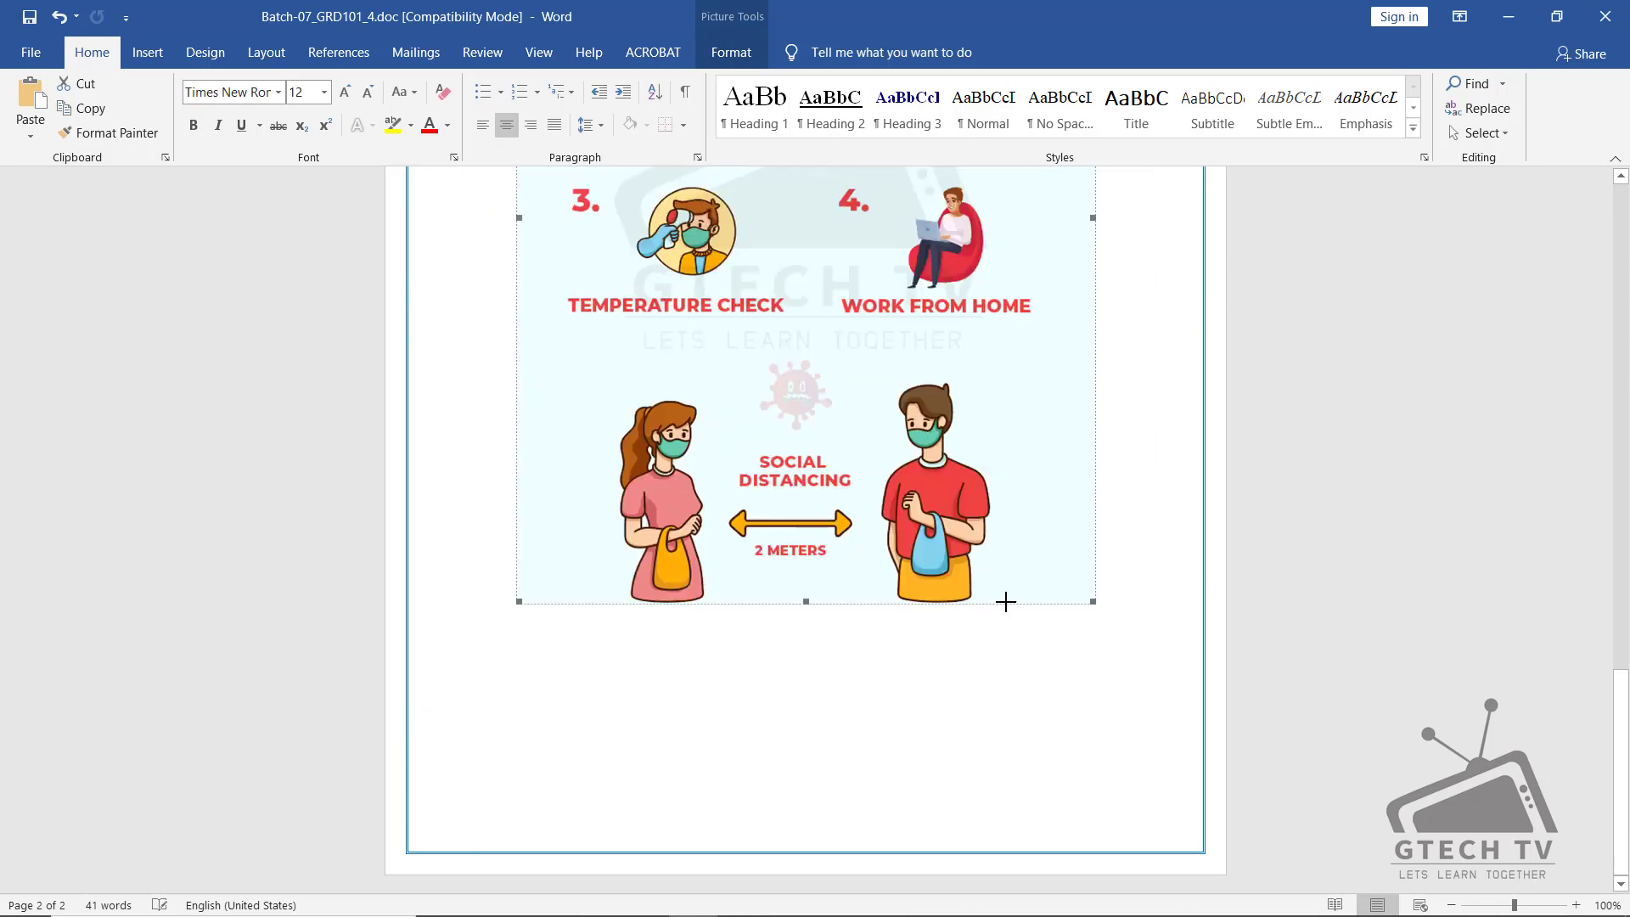
{"action": "scroll", "coordinate": [1008, 607], "scroll_direction": "up", "scroll_amount": 9}
{"action": "scroll", "coordinate": [1048, 536], "scroll_direction": "down", "scroll_amount": 3}
{"action": "scroll", "coordinate": [1048, 535], "scroll_direction": "up", "scroll_amount": 4}
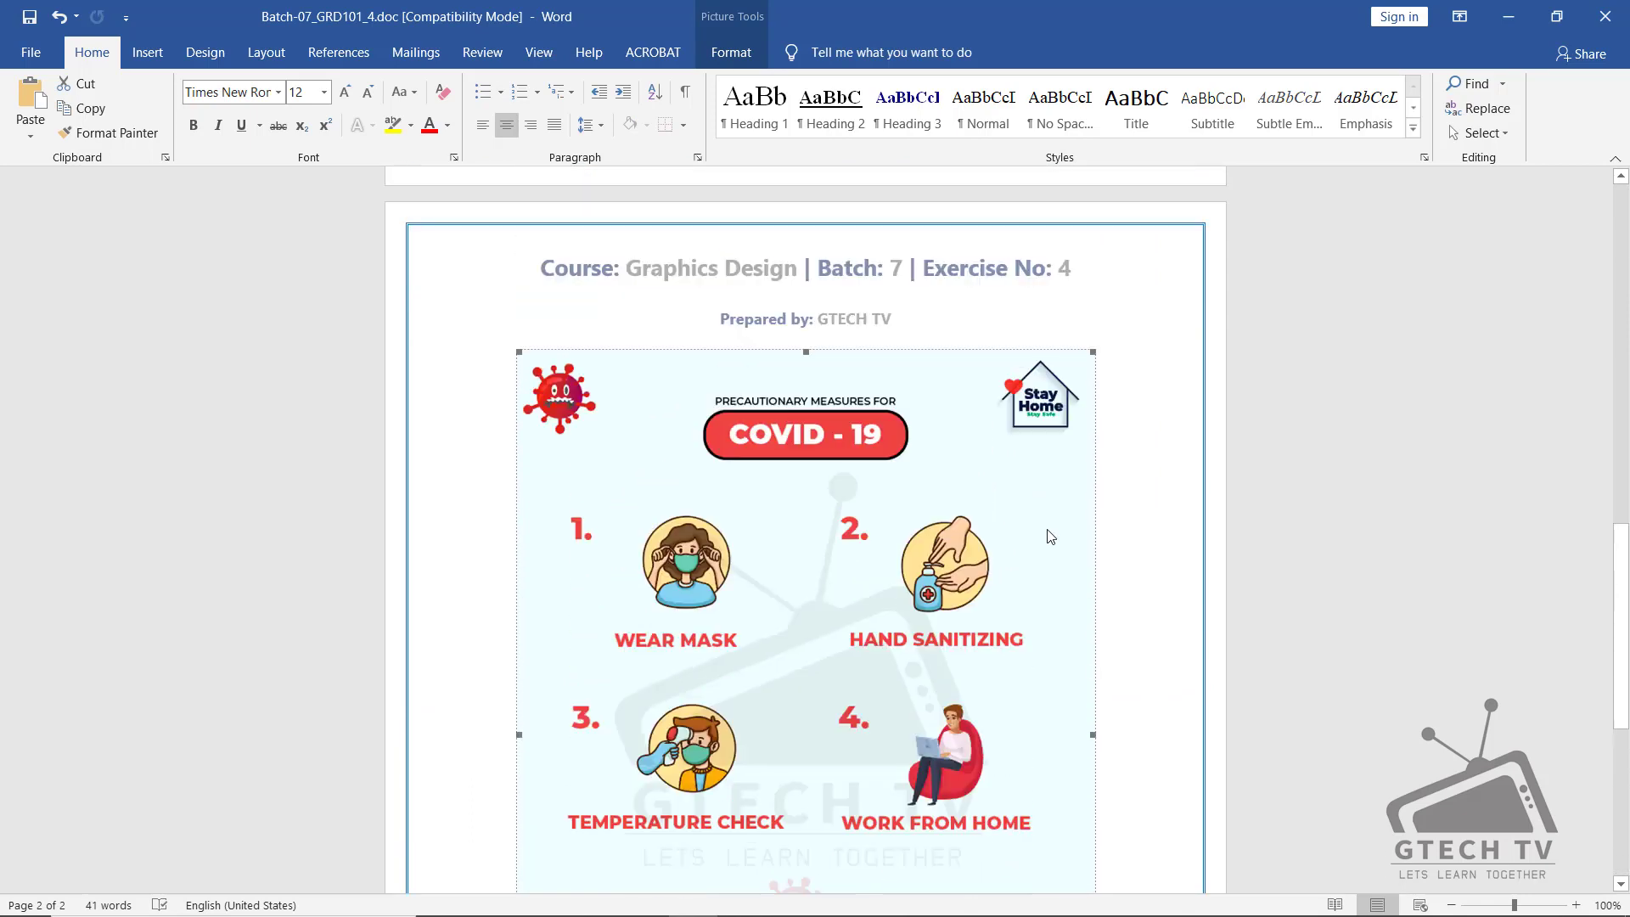
{"action": "scroll", "coordinate": [1048, 536], "scroll_direction": "down", "scroll_amount": 8}
{"action": "left_click_drag", "start_coordinate": [1093, 703], "coordinate": [1013, 596]}
{"action": "scroll", "coordinate": [1015, 586], "scroll_direction": "up", "scroll_amount": 9}
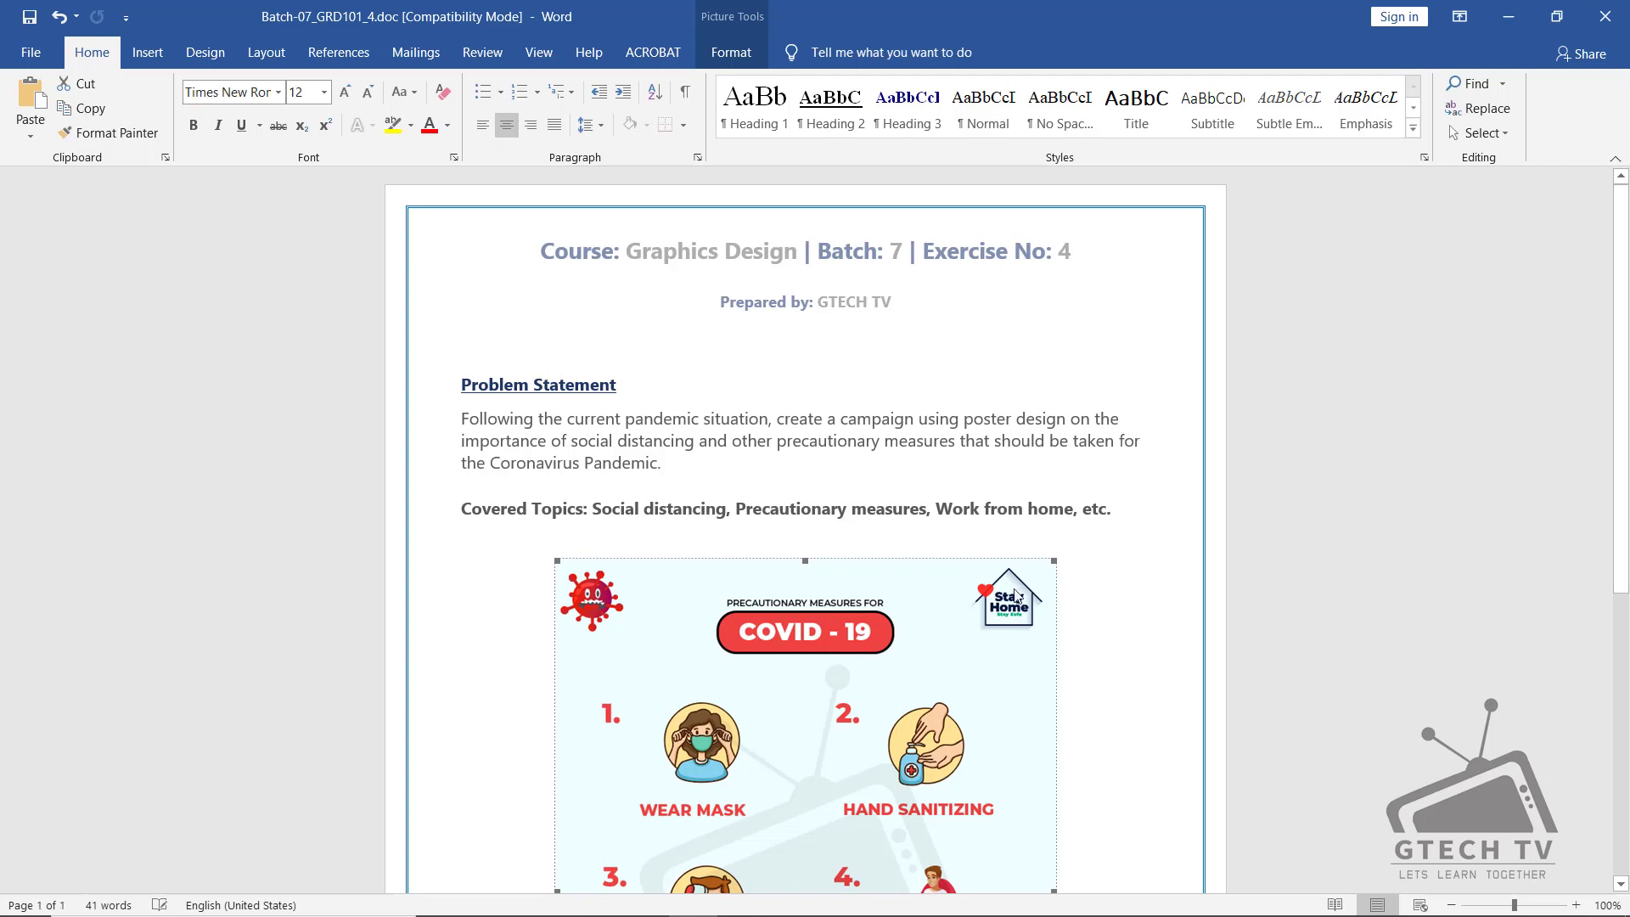
Enlarge the poster picture slightly to use the remaining space on the page
{"action": "scroll", "coordinate": [1010, 598], "scroll_direction": "down", "scroll_amount": 7}
{"action": "left_click_drag", "start_coordinate": [1054, 723], "coordinate": [1069, 762]}
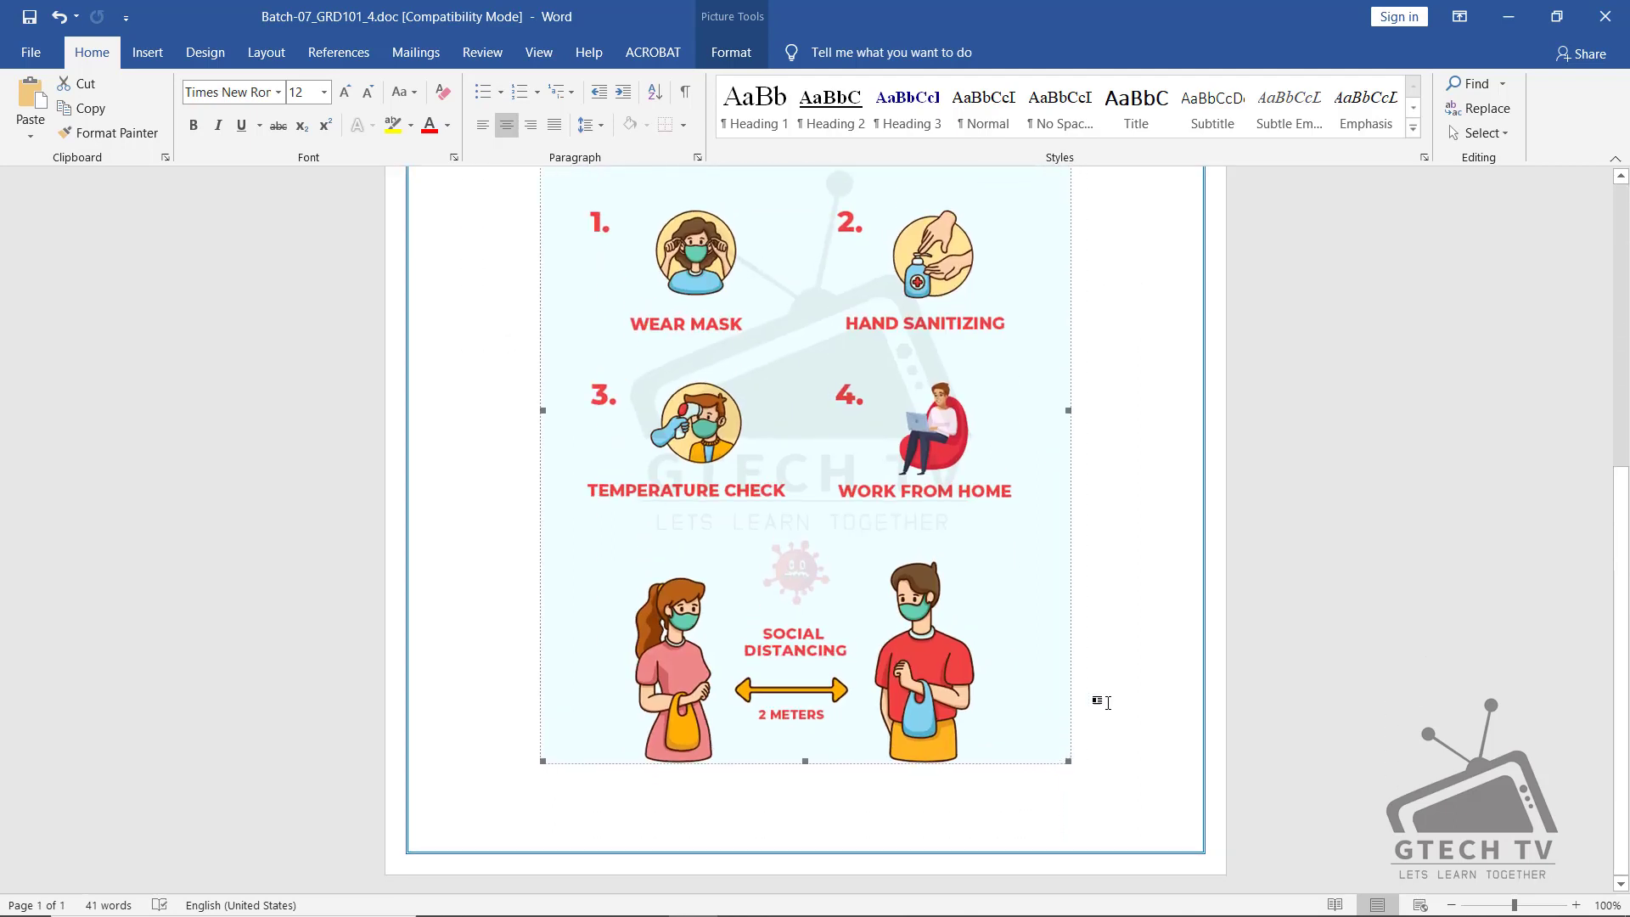
{"action": "left_click", "coordinate": [1106, 702]}
{"action": "scroll", "coordinate": [1106, 701], "scroll_direction": "up", "scroll_amount": 3}
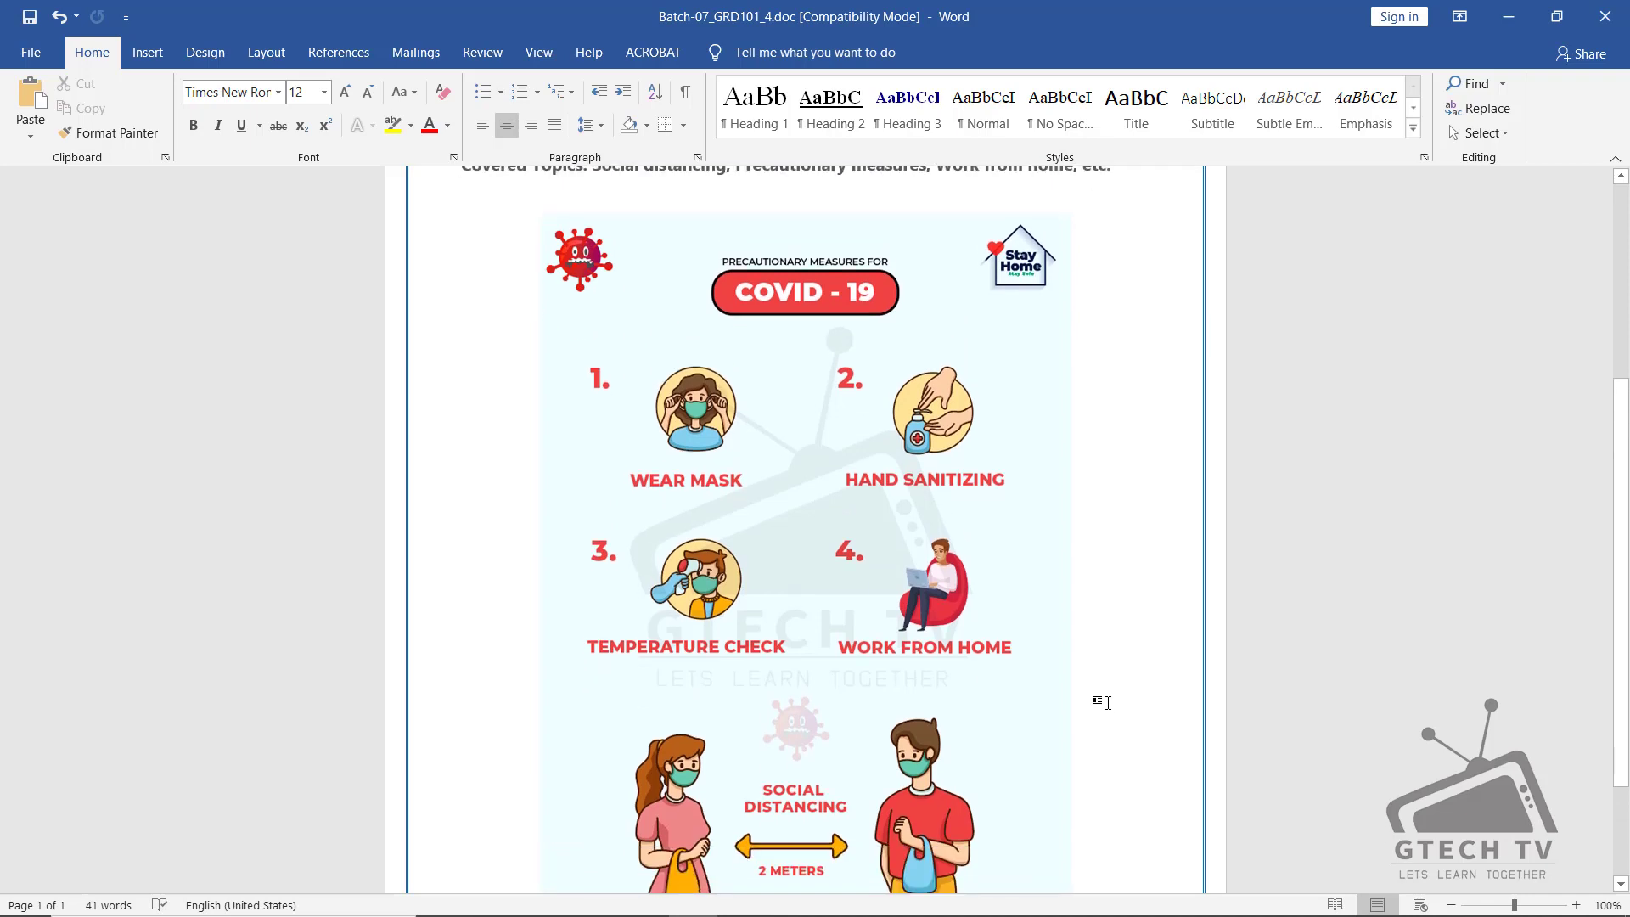
{"action": "scroll", "coordinate": [1108, 702], "scroll_direction": "down", "scroll_amount": 1}
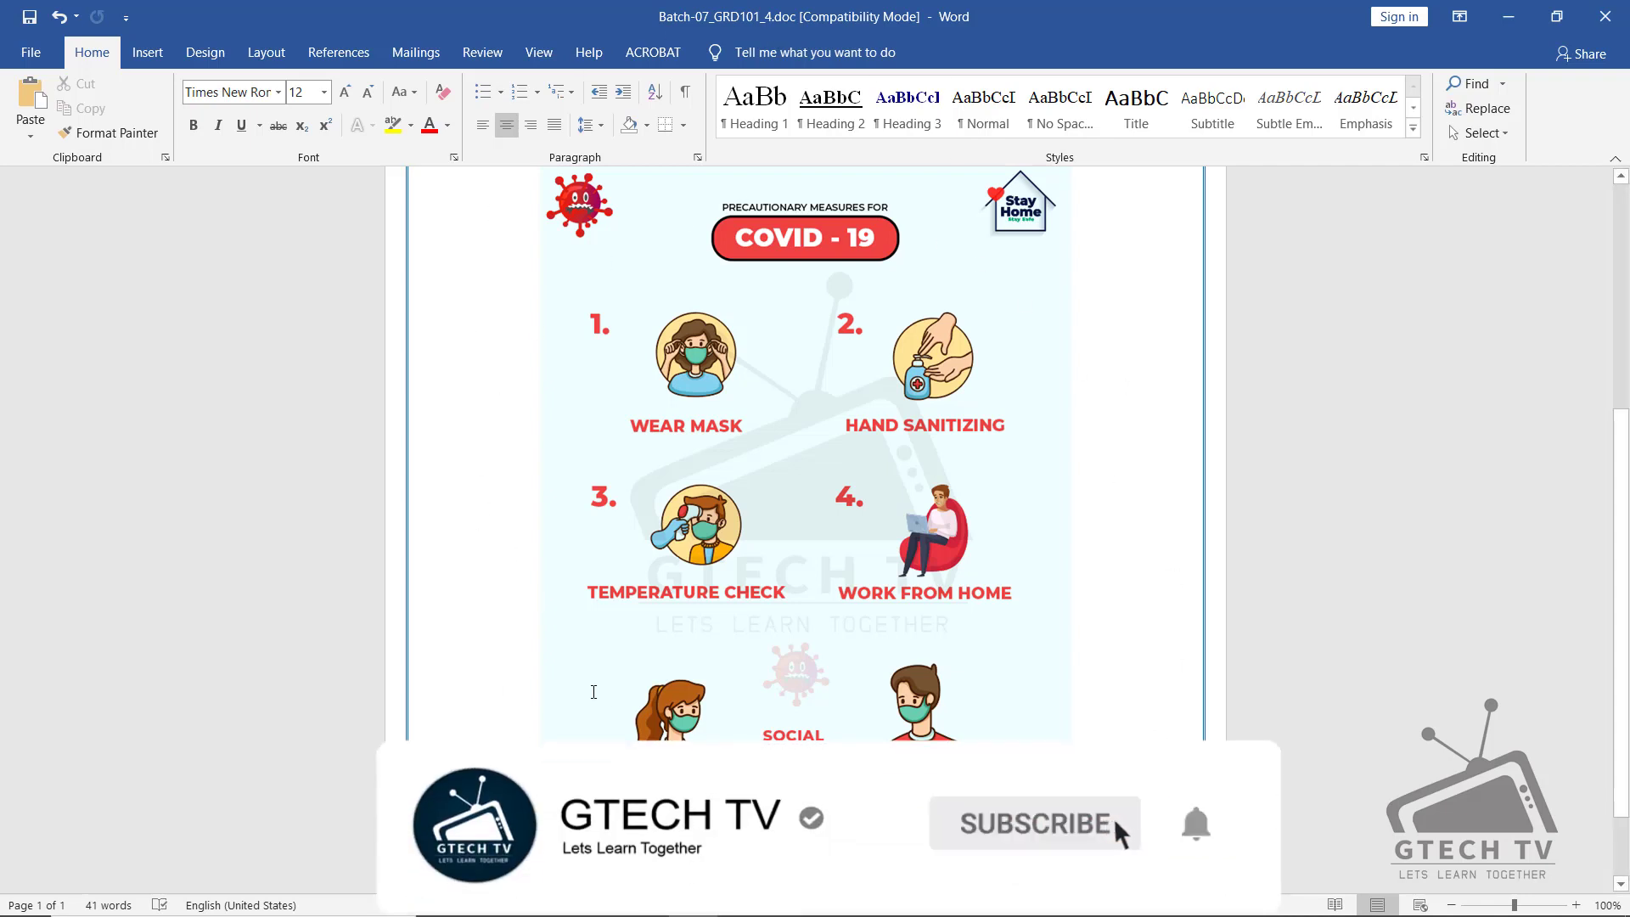
{"action": "scroll", "coordinate": [738, 690], "scroll_direction": "up", "scroll_amount": 5}
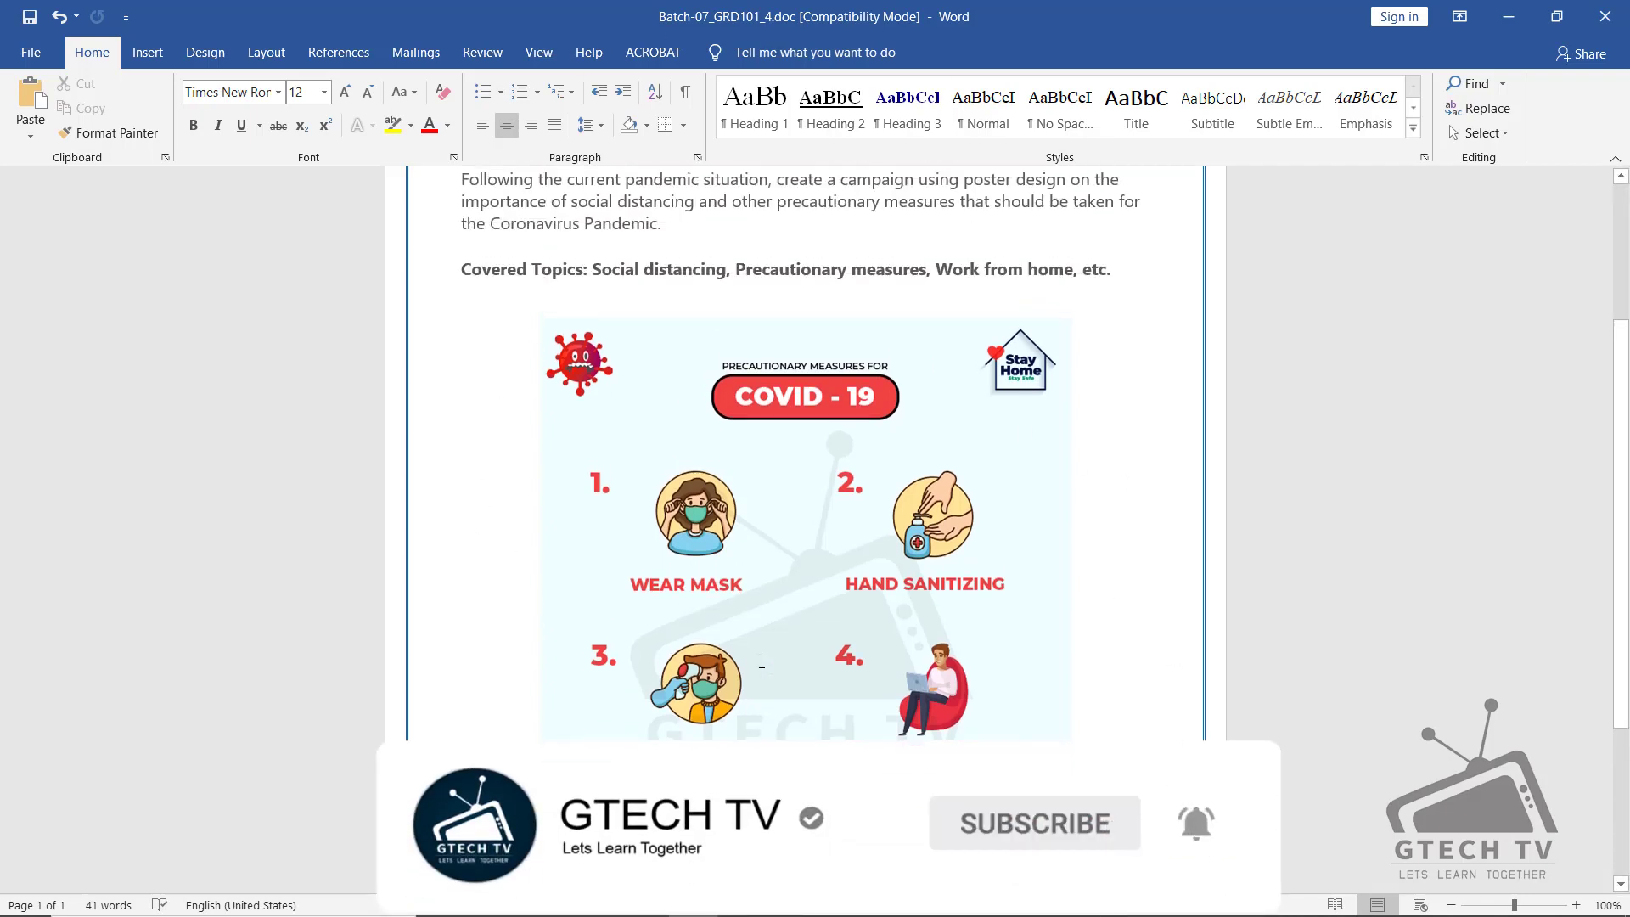
{"action": "scroll", "coordinate": [761, 661], "scroll_direction": "down", "scroll_amount": 5}
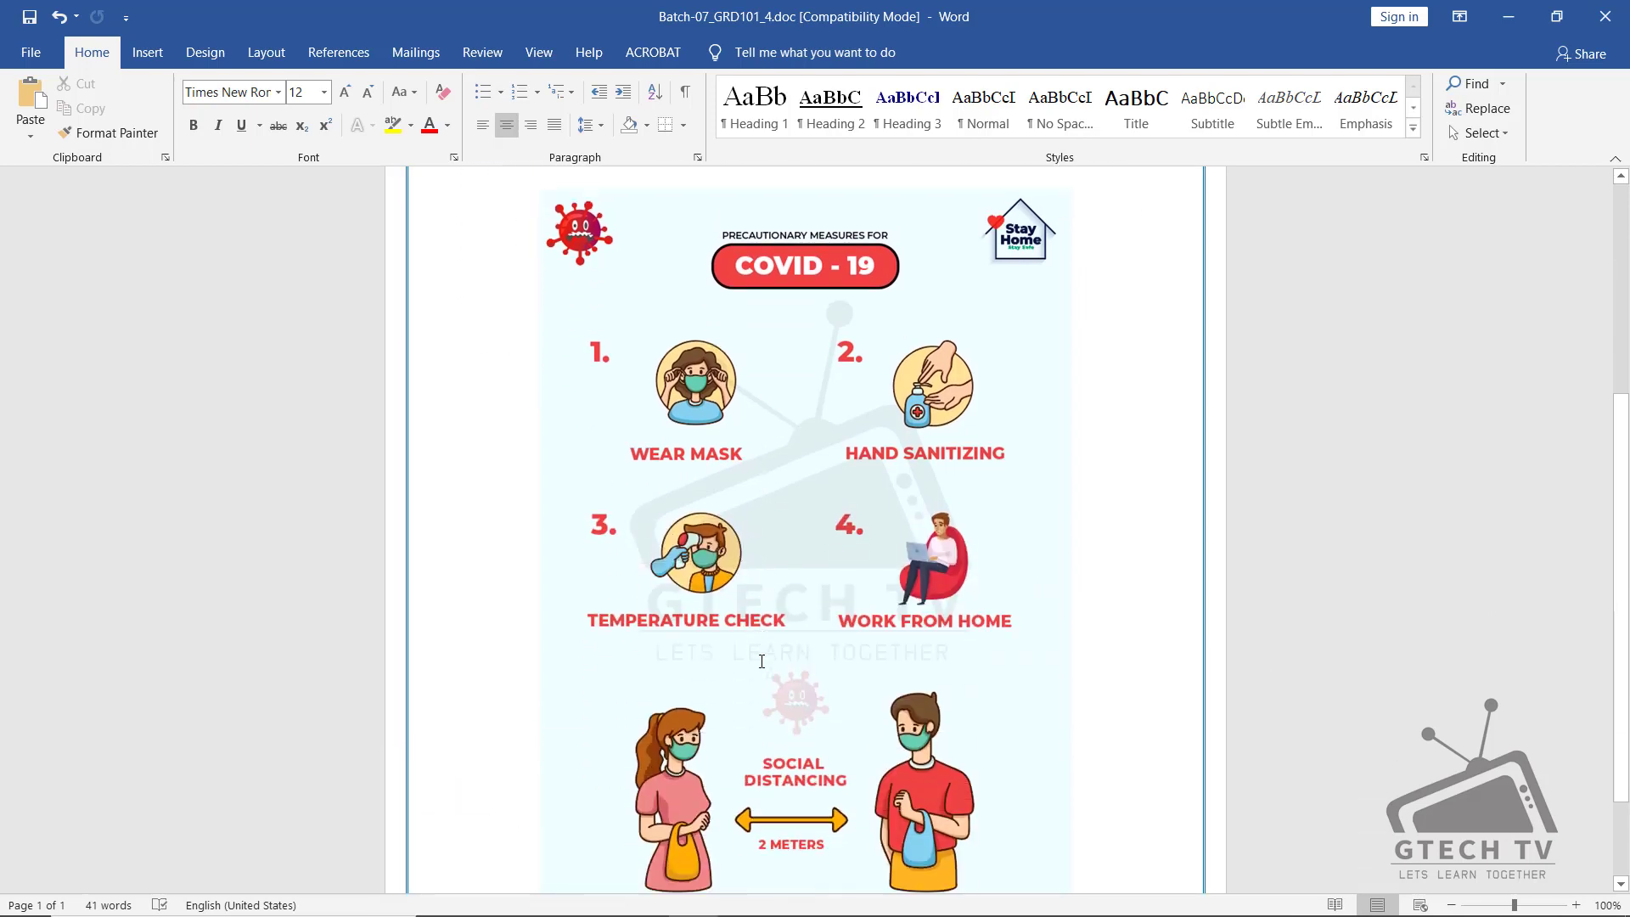